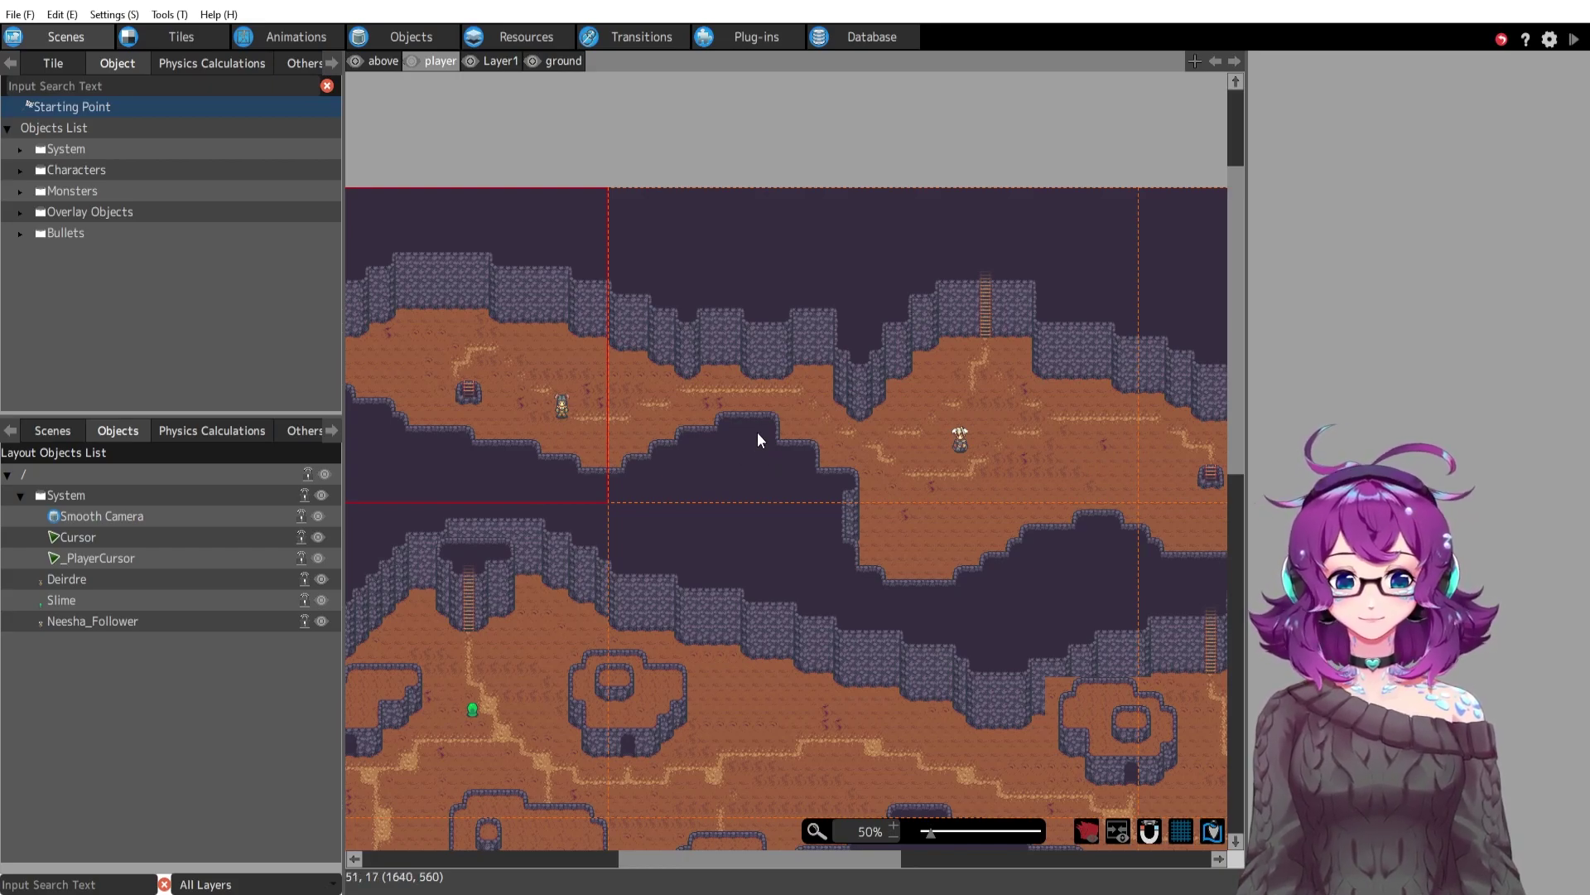
Start a test play and walk the main character up, down and around the cave.
click(1573, 39)
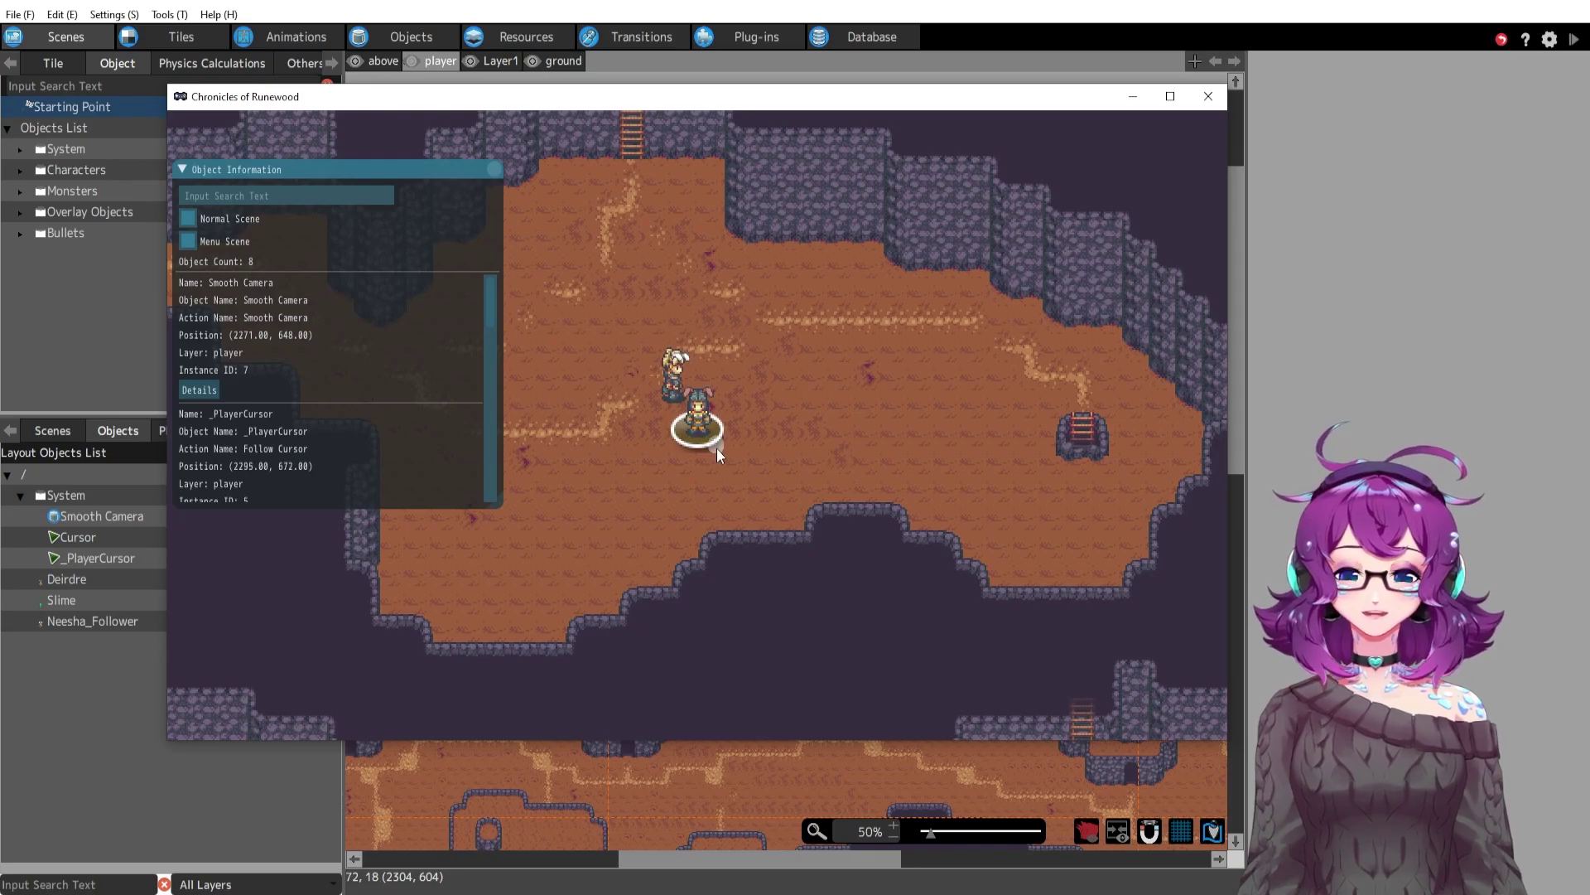
key(Up)
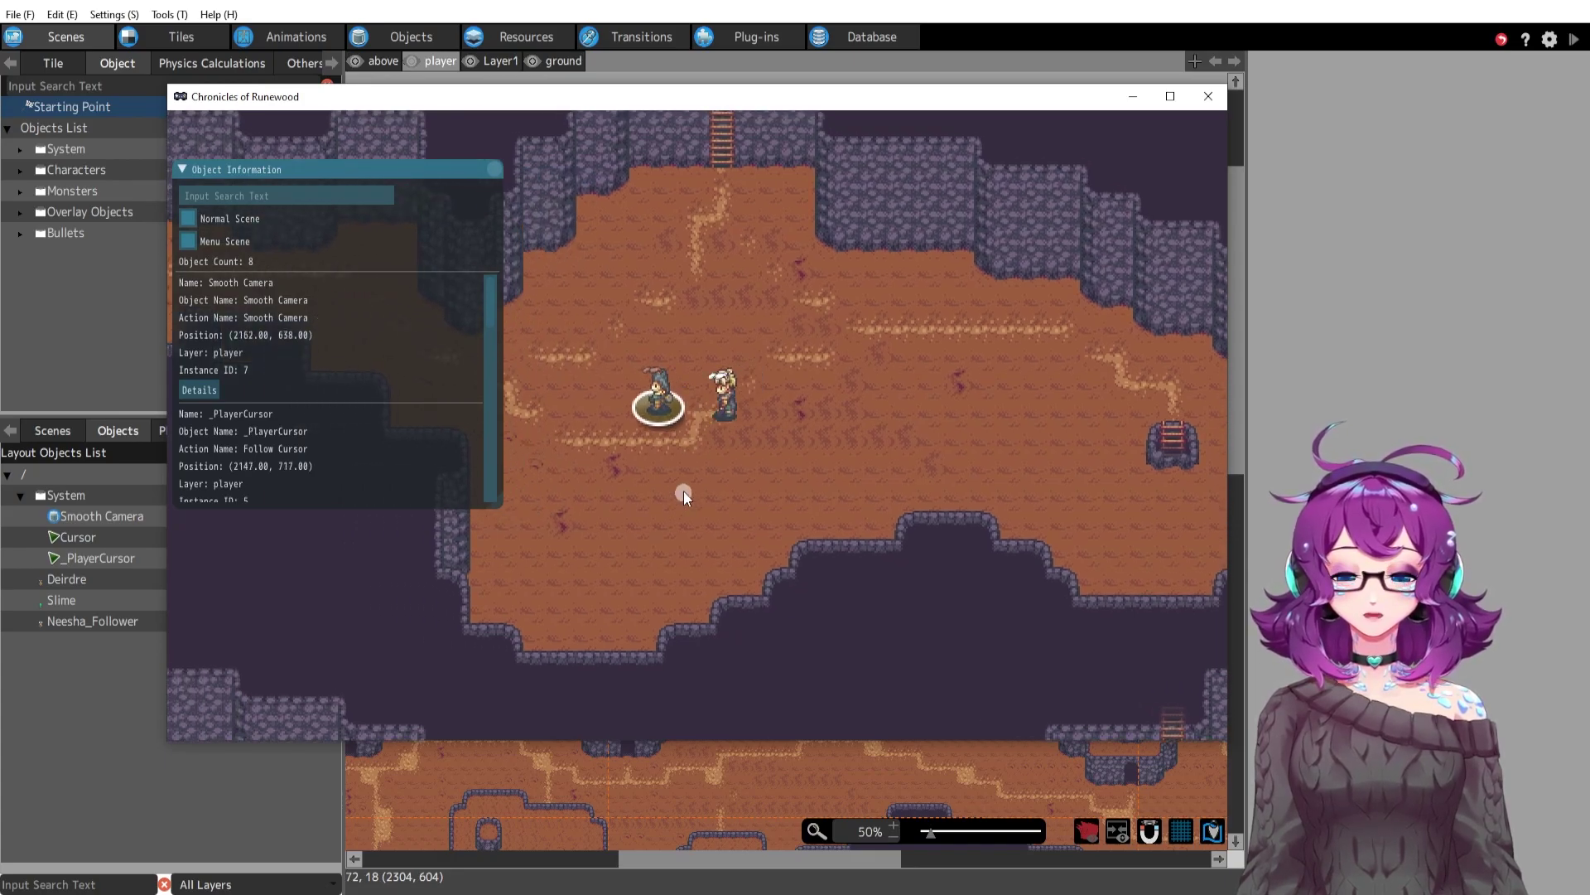
key(Down)
key(Left)
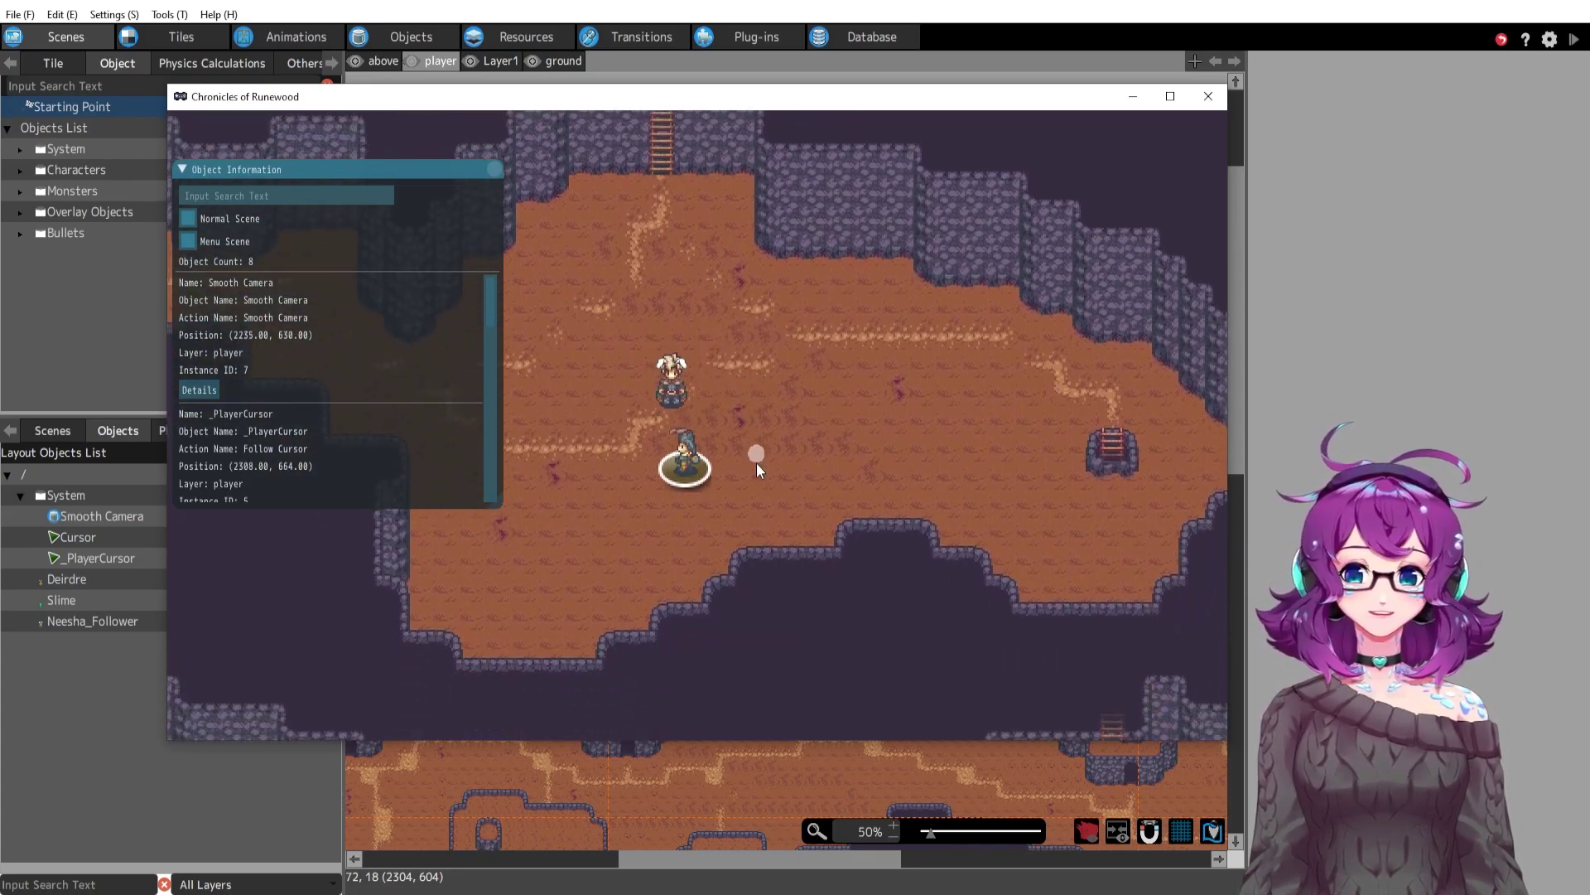
key(Up)
key(Right)
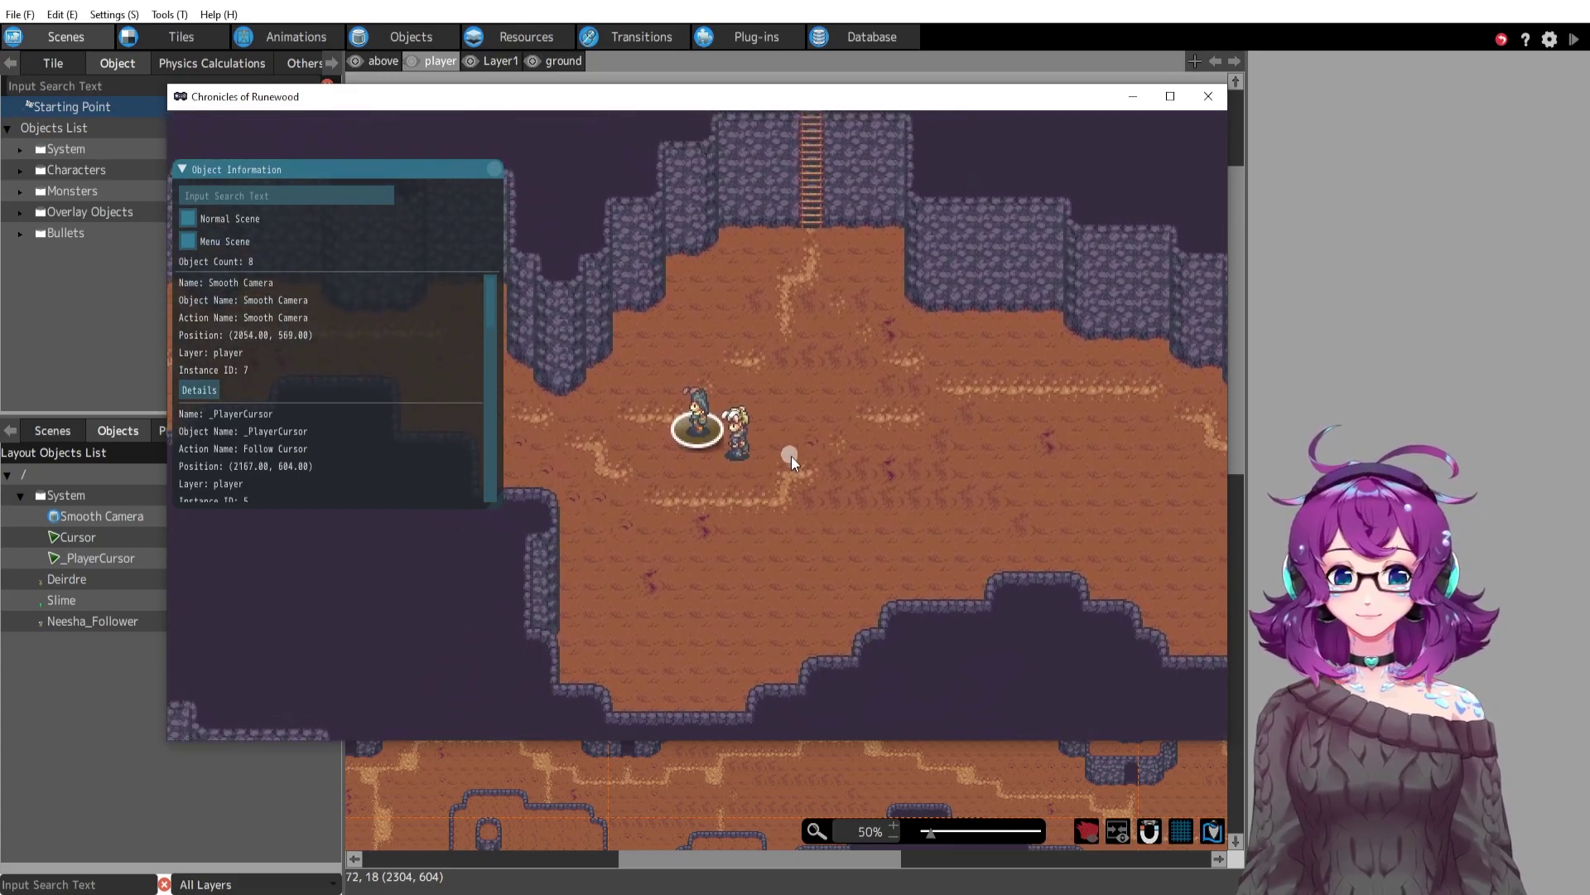
Keep circling the character through the cave so the follower trails behind.
key(Down)
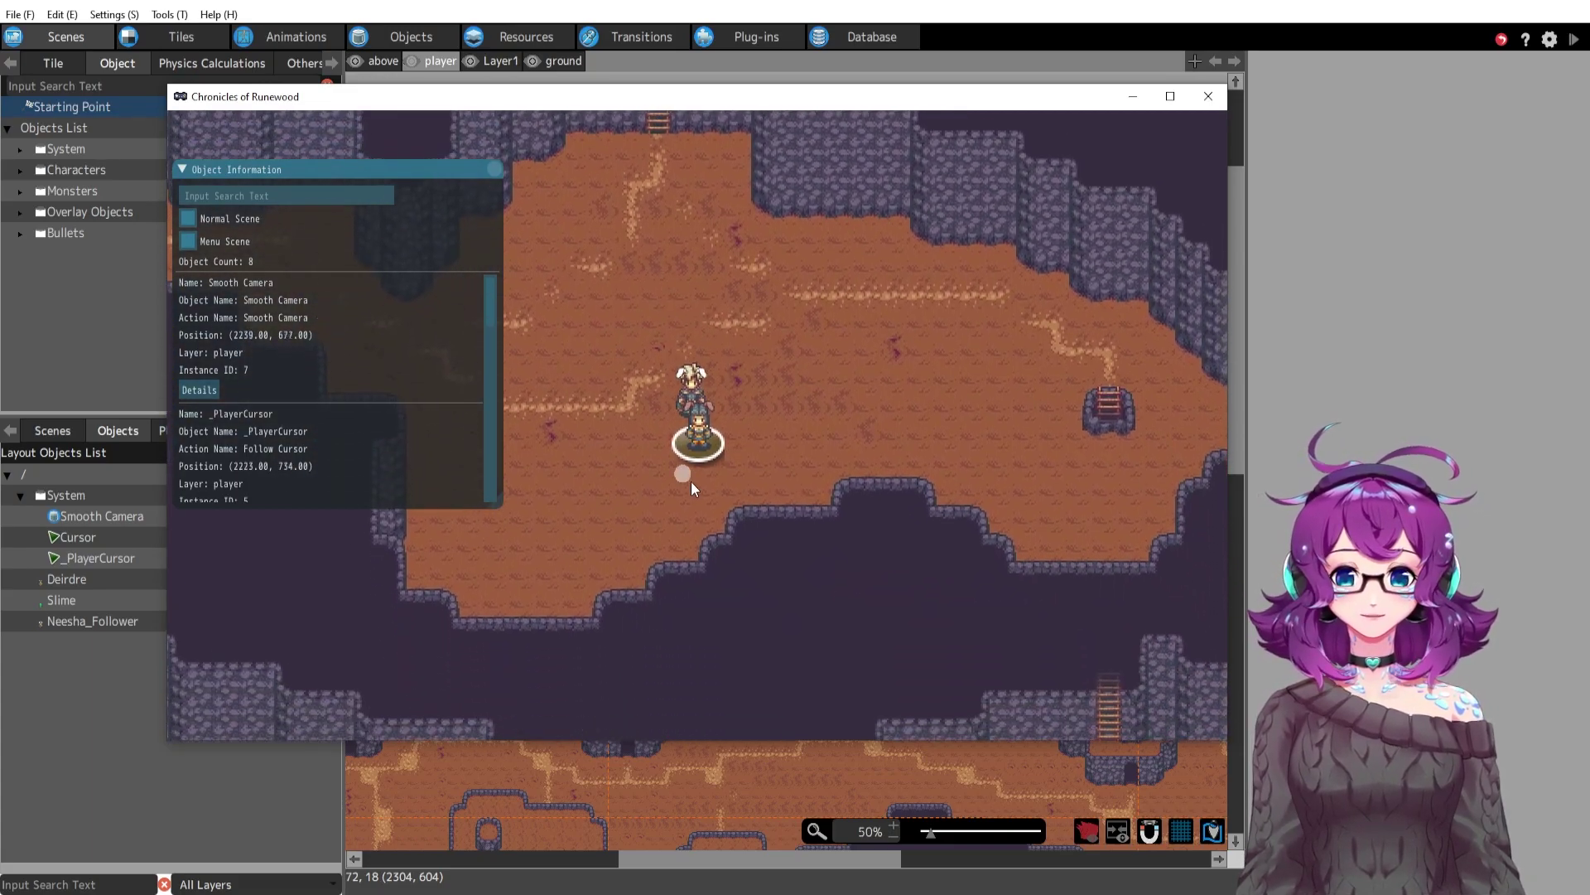
key(Left)
key(Up)
key(Up)
key(Right)
key(Down)
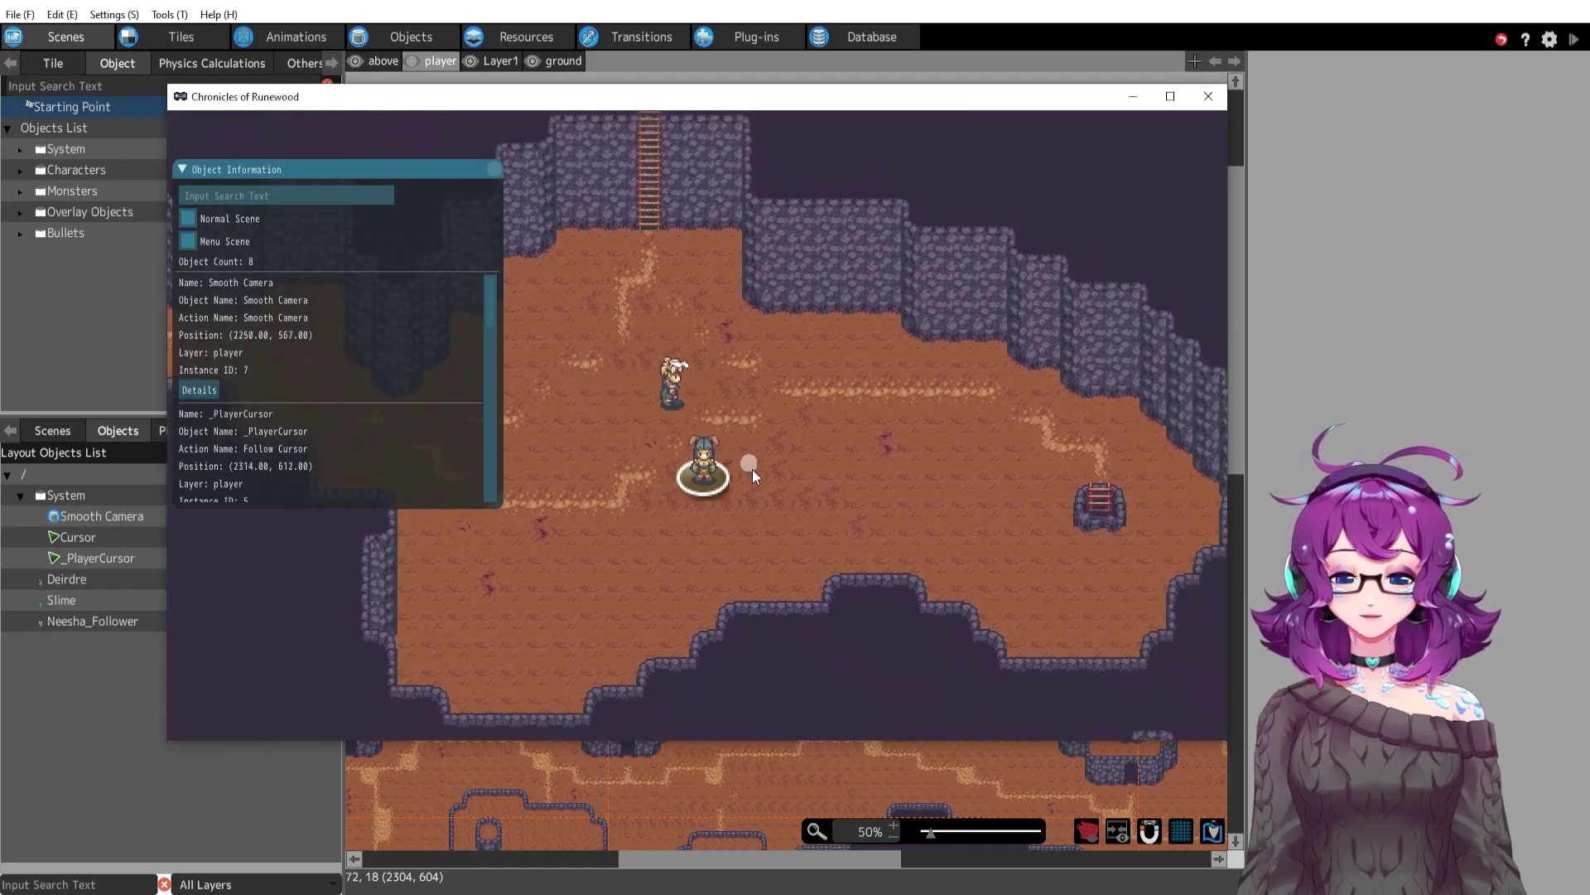
key(Left)
key(Up)
key(Right)
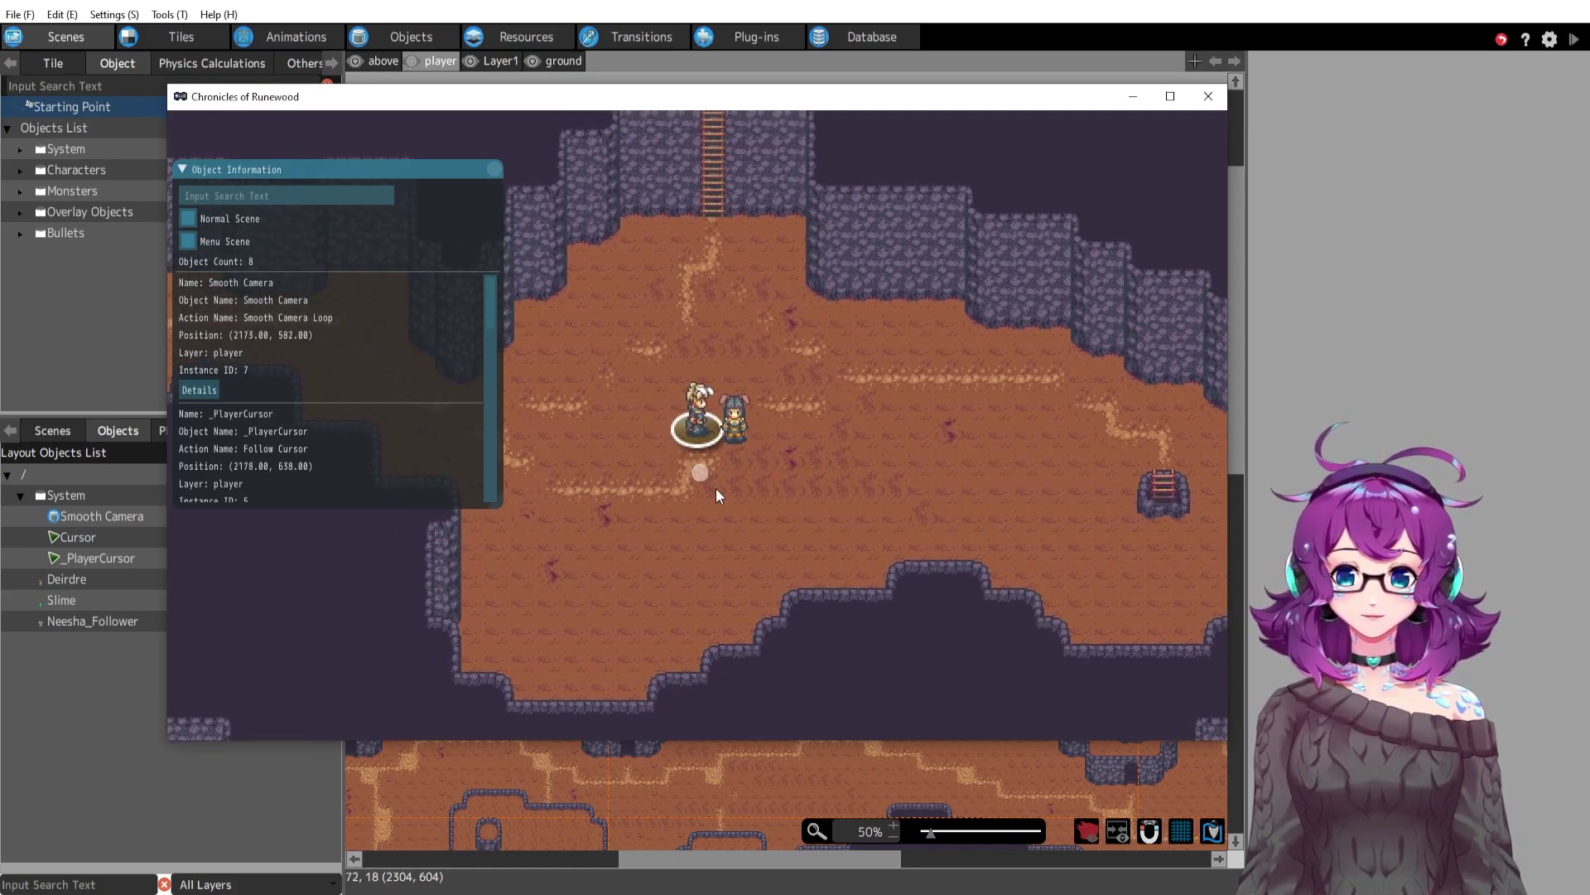
Walk the character around the cave, past the follower, over to the ladder.
key(Up)
key(Right)
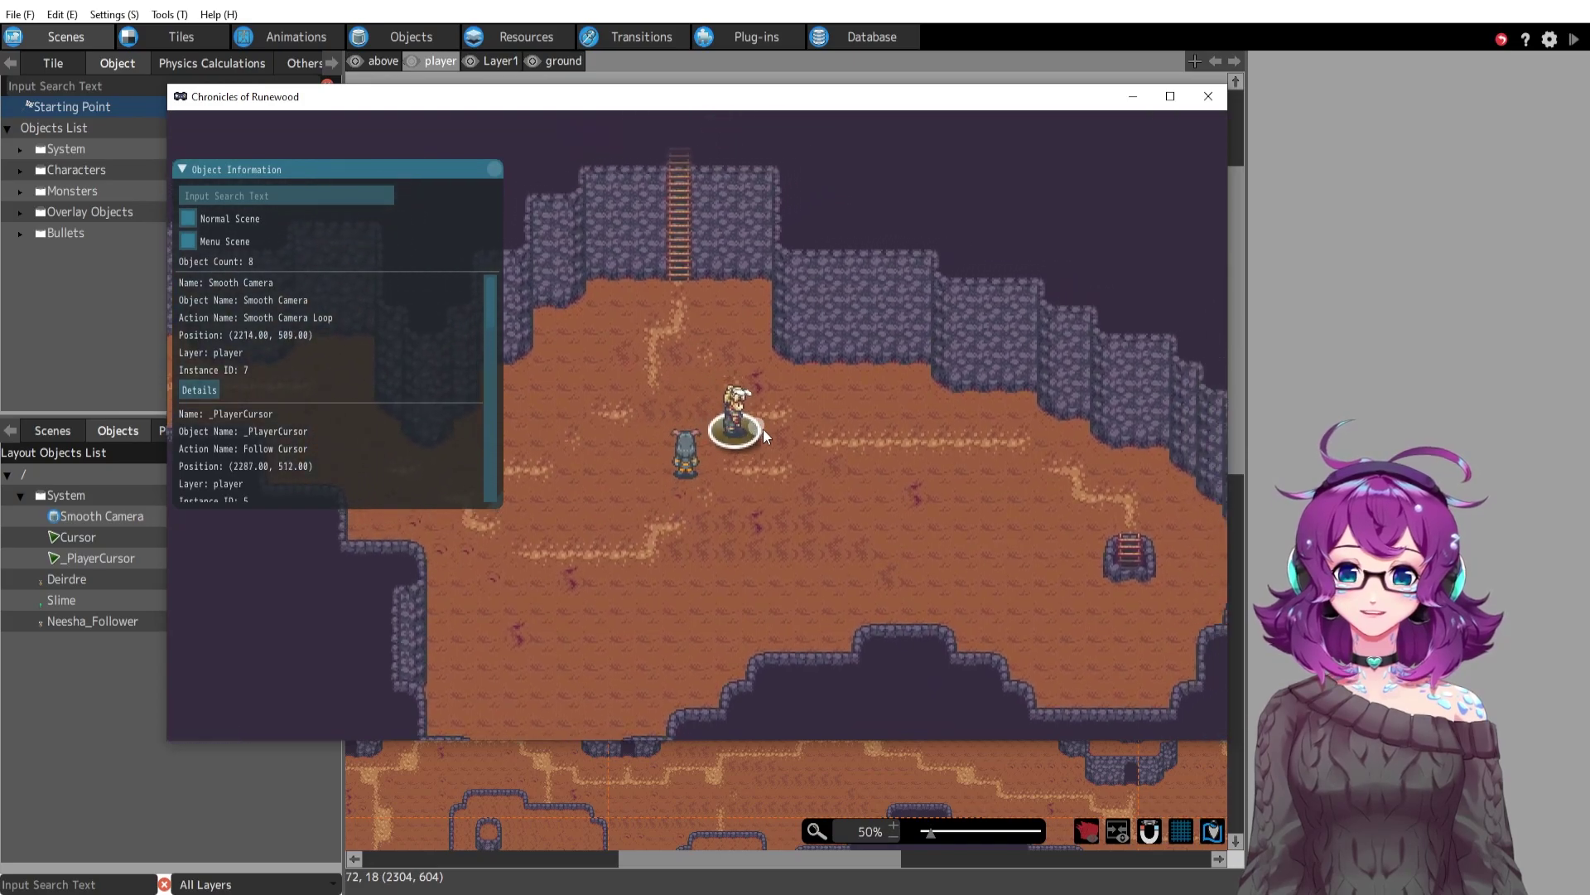
key(Down)
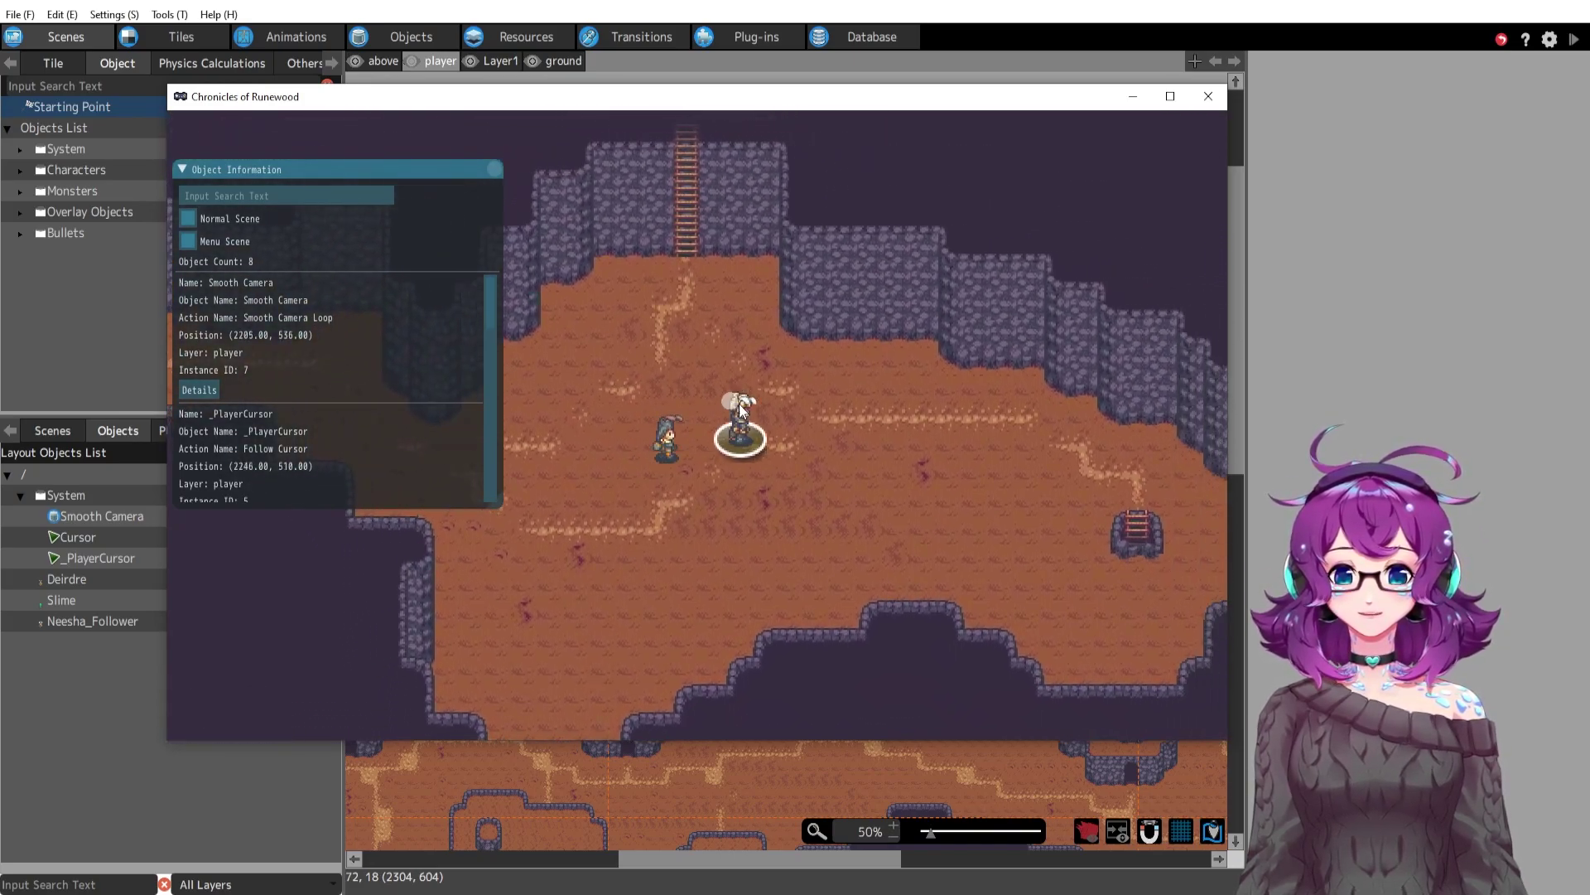
key(Left)
key(Down)
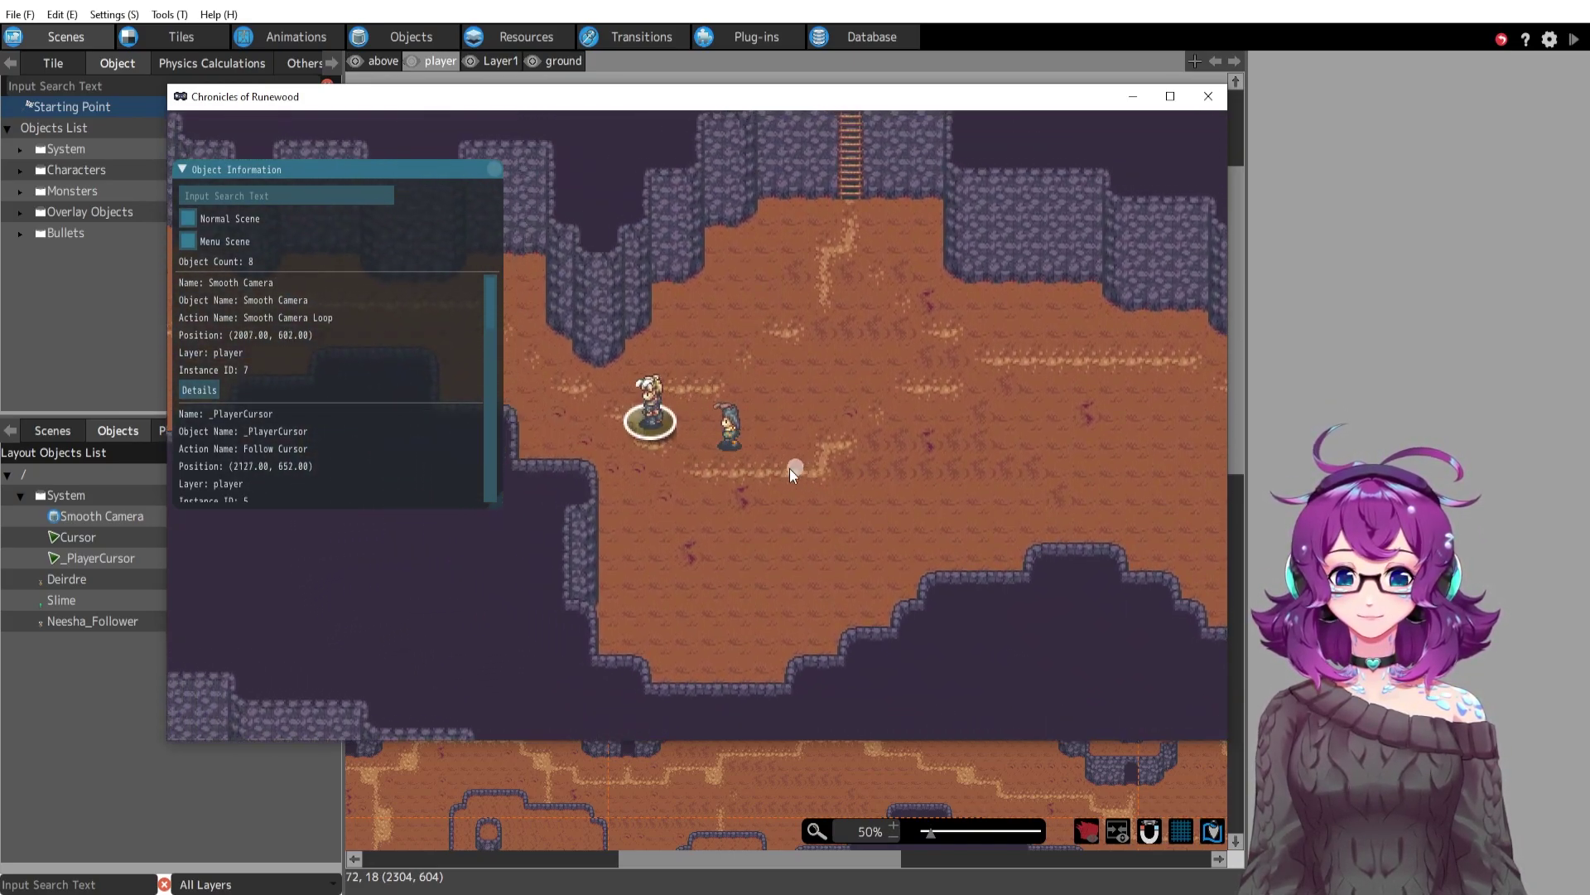
key(Right)
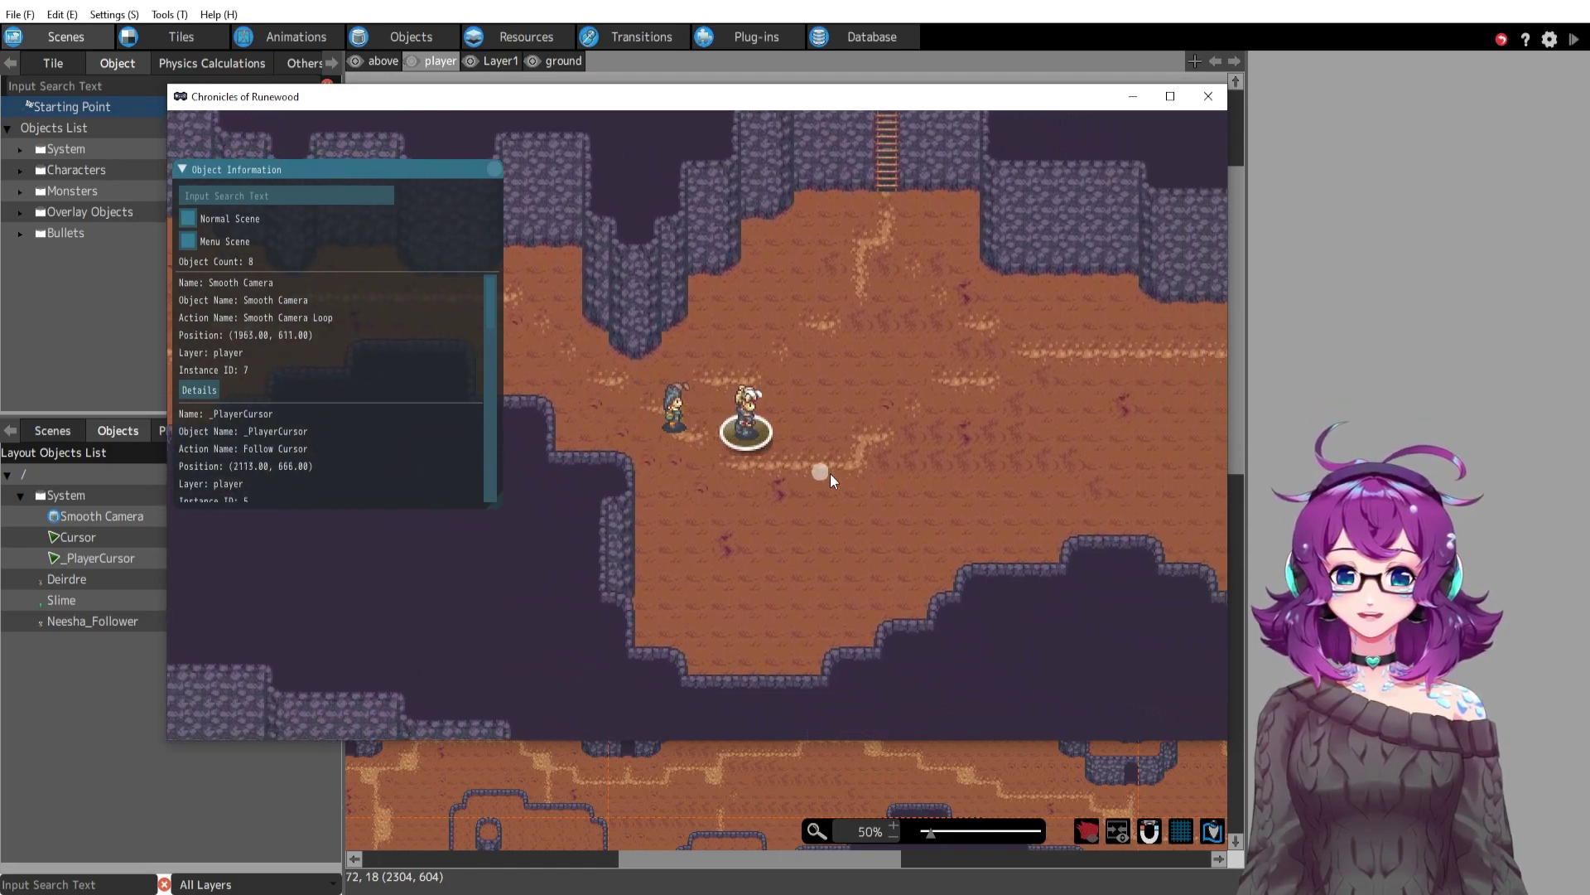
key(Up)
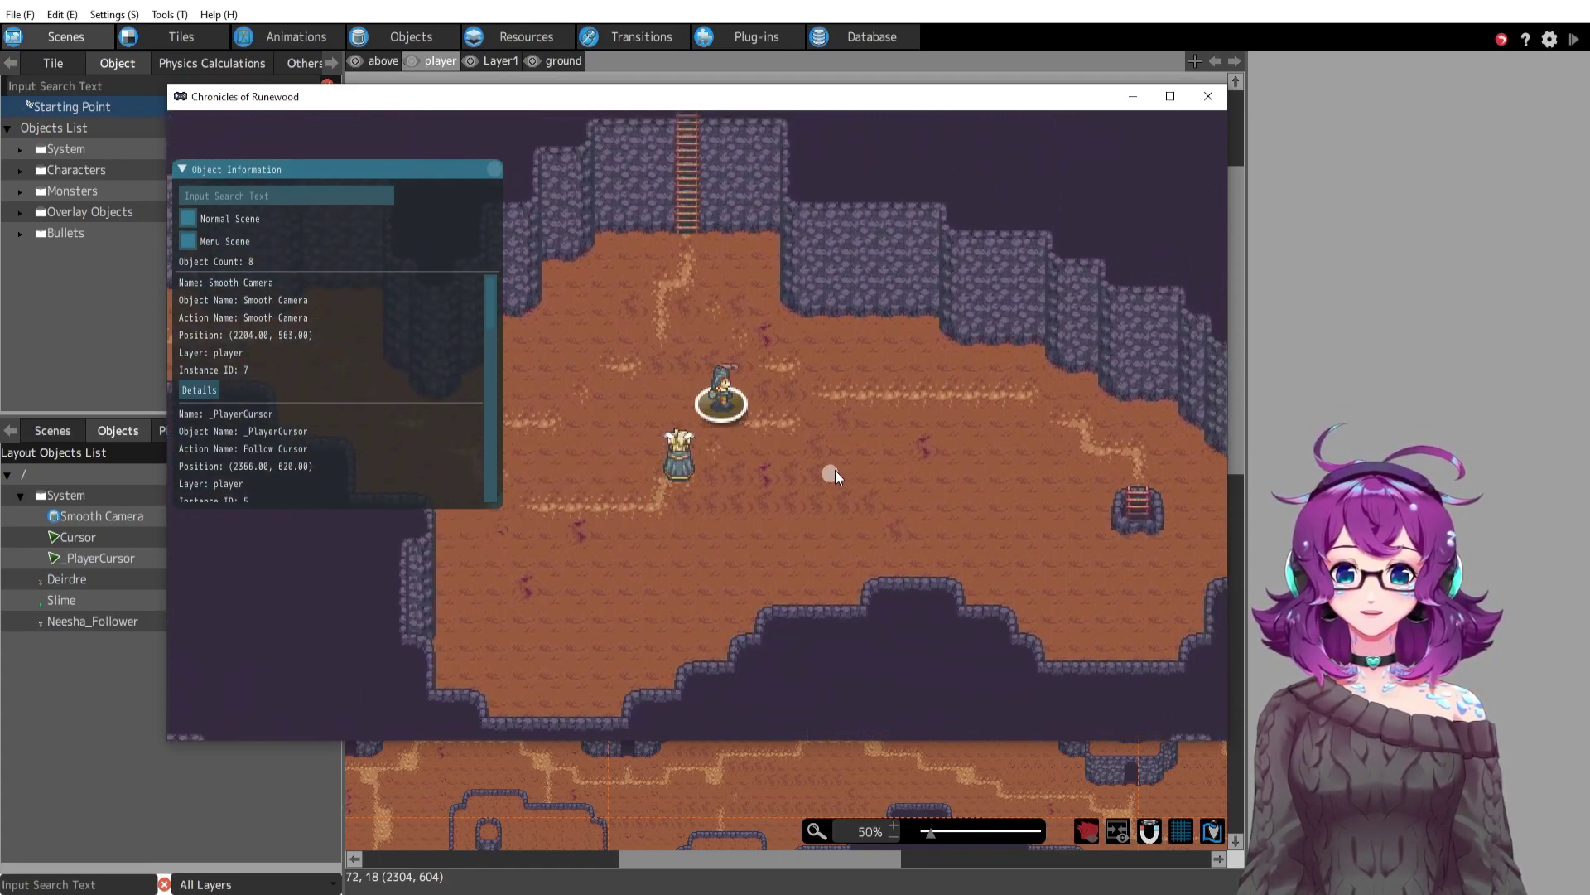
key(Right)
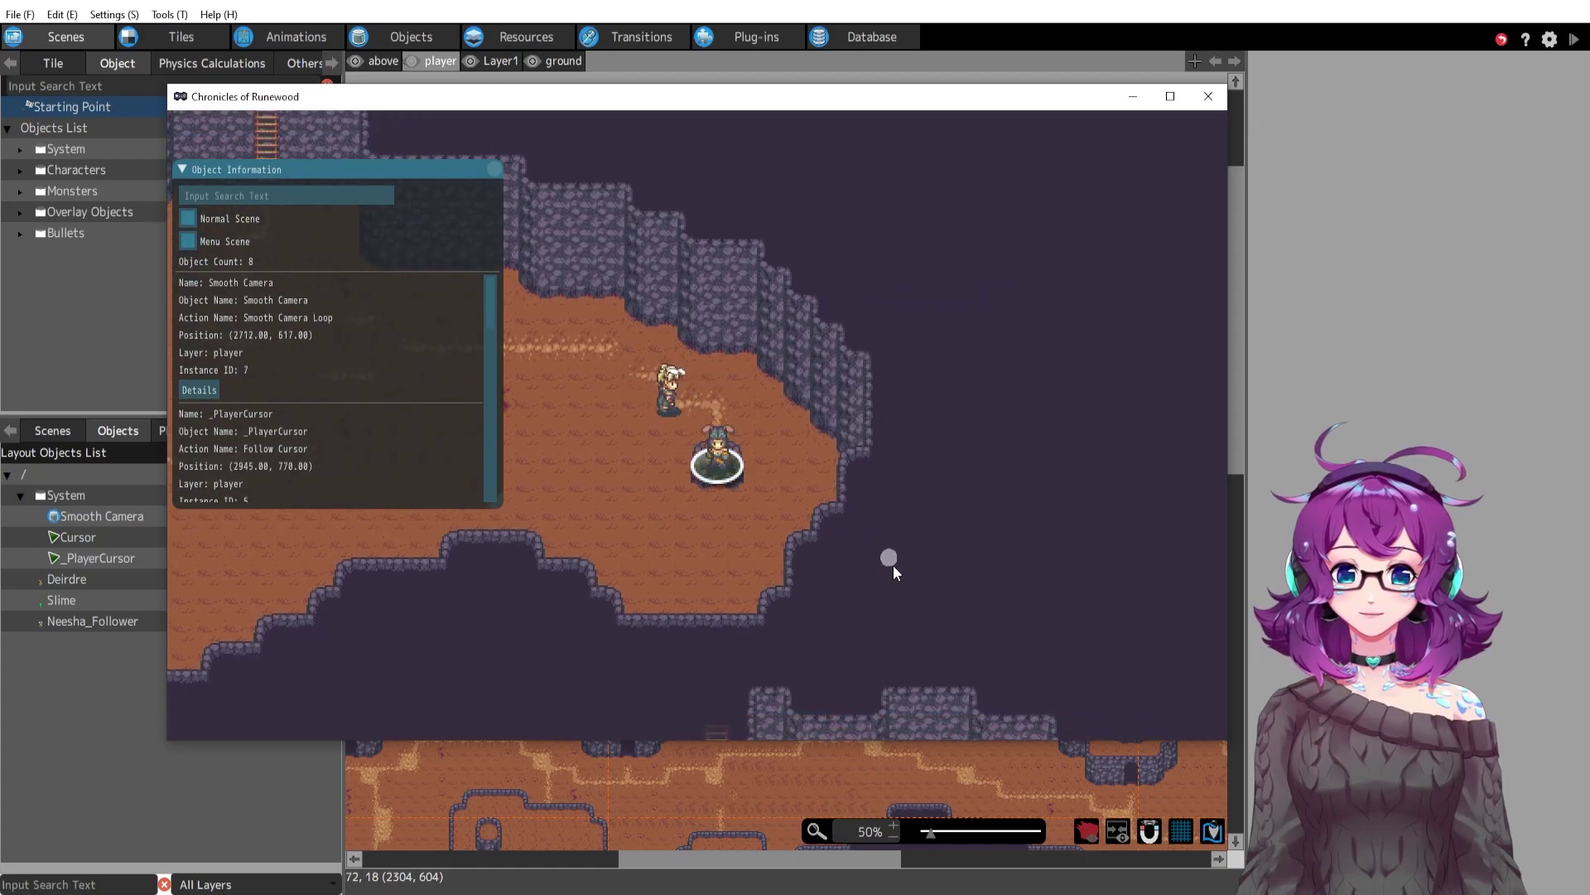
Climb down and up the ladder repeatedly, then step off onto open ground.
key(Down)
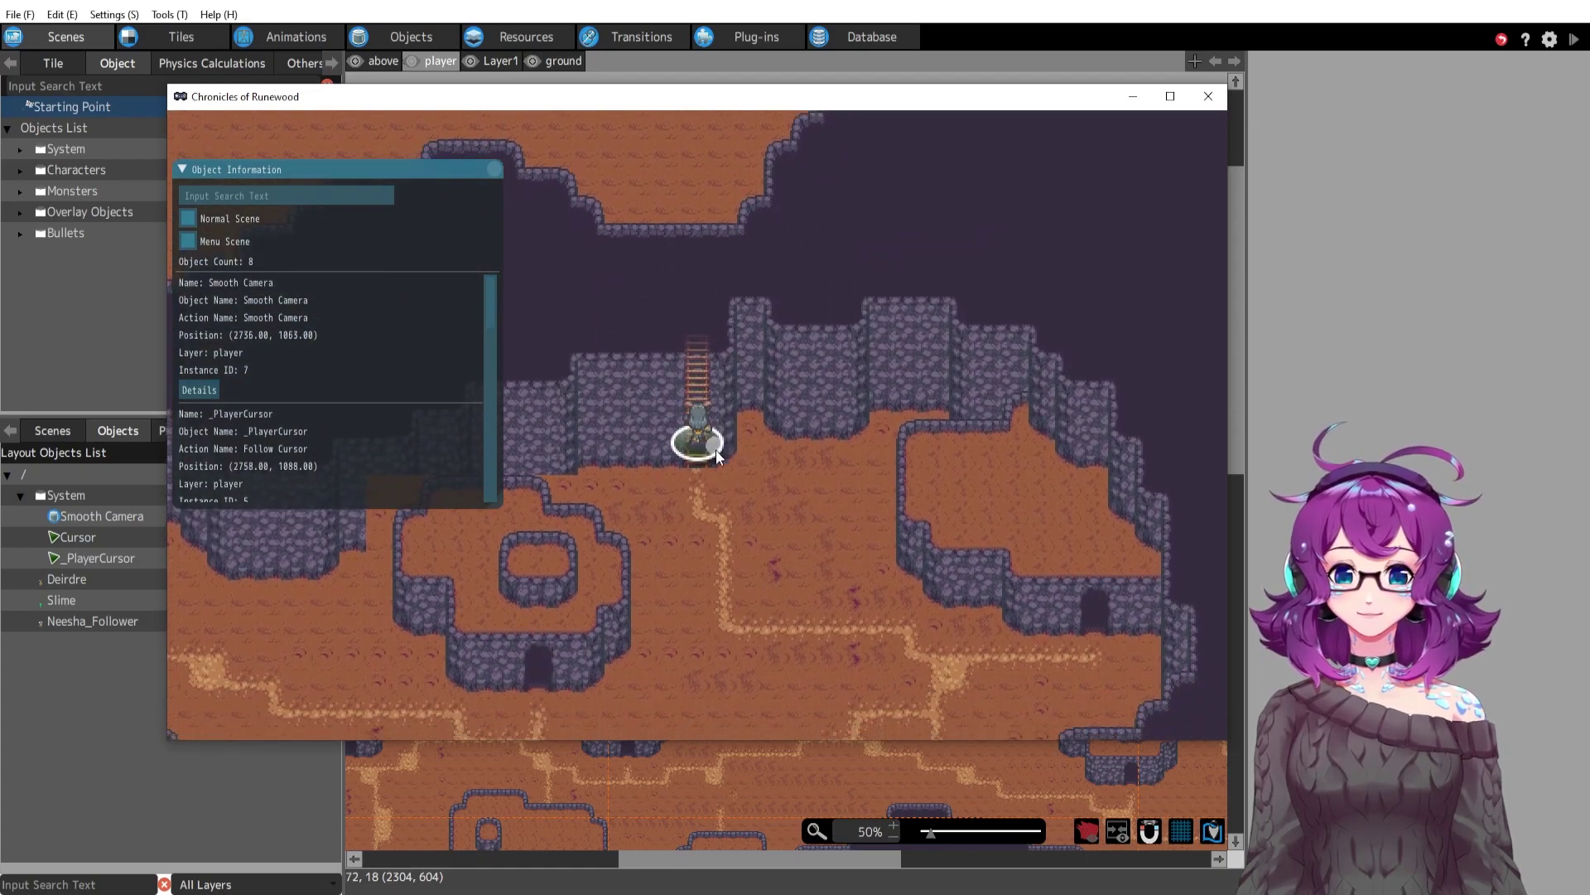
key(Up)
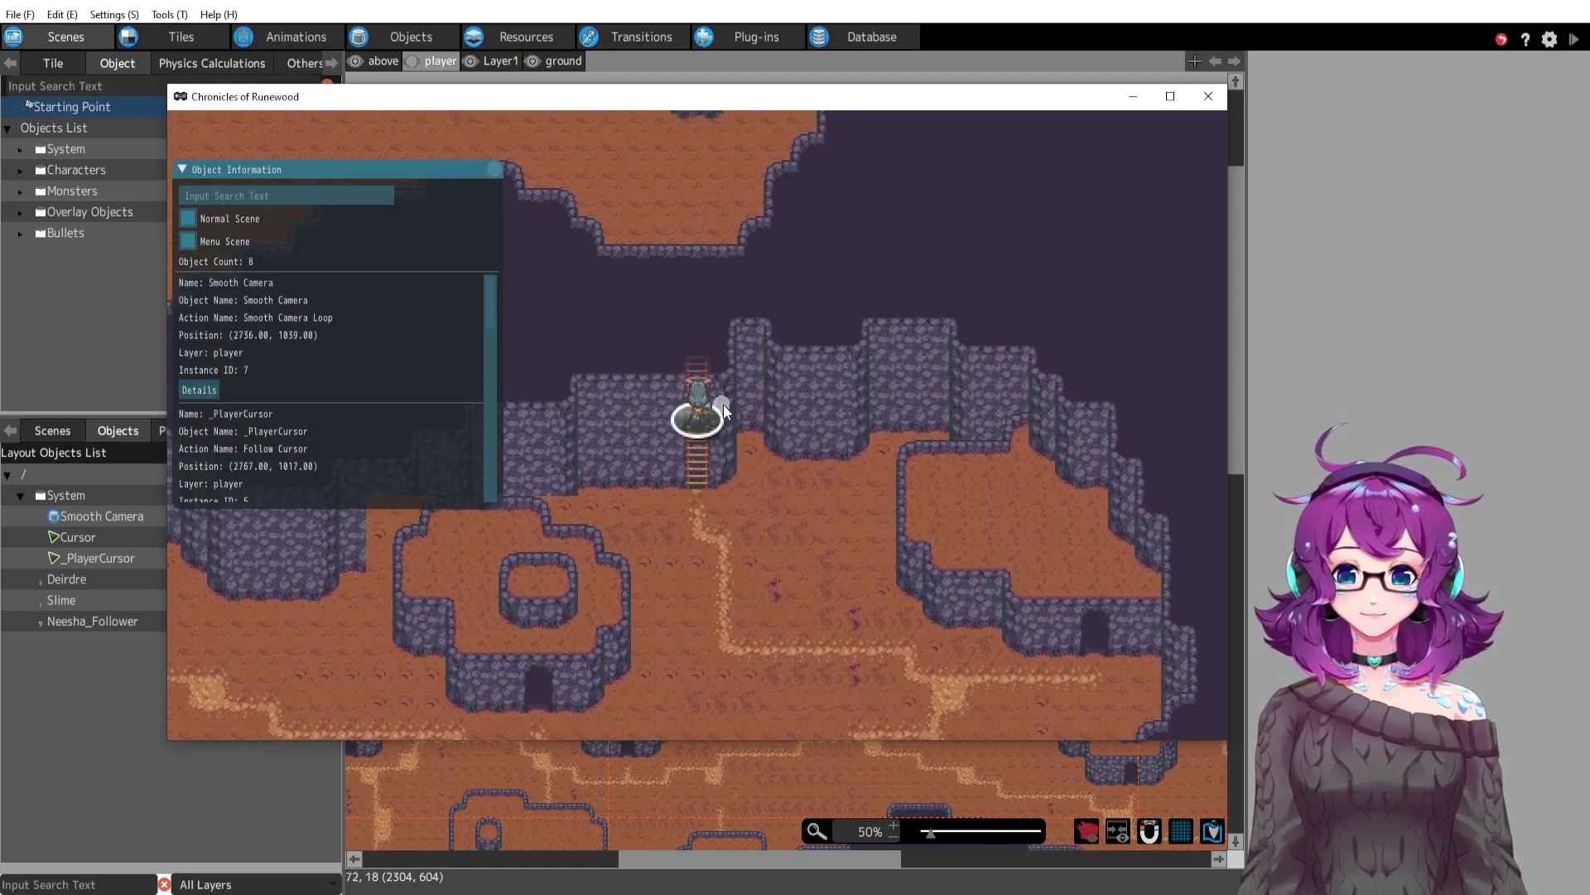
key(Down)
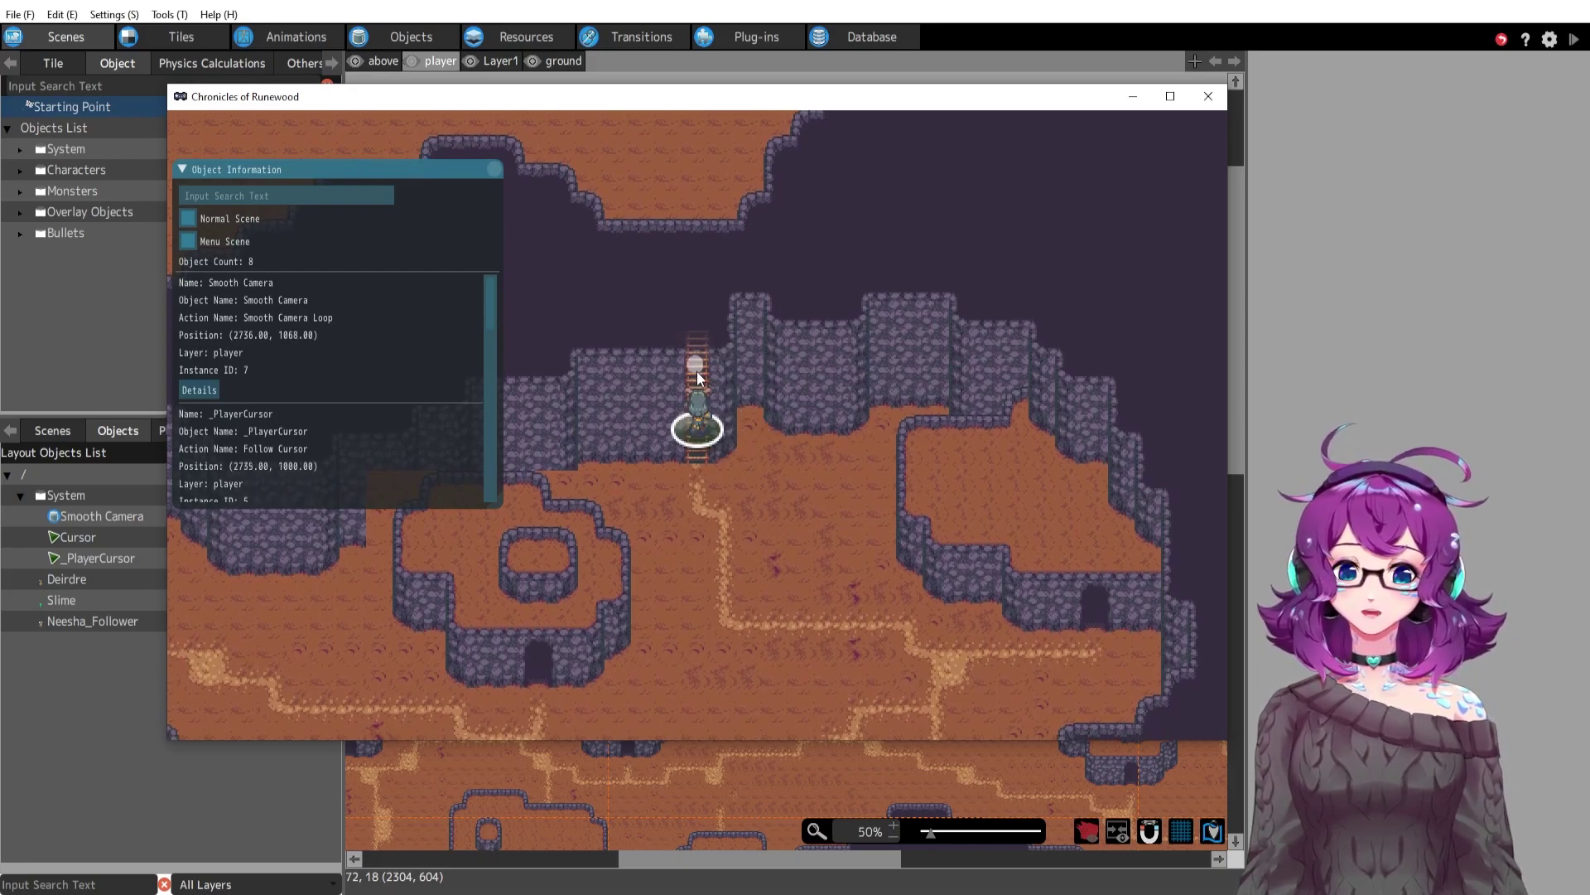
key(Up)
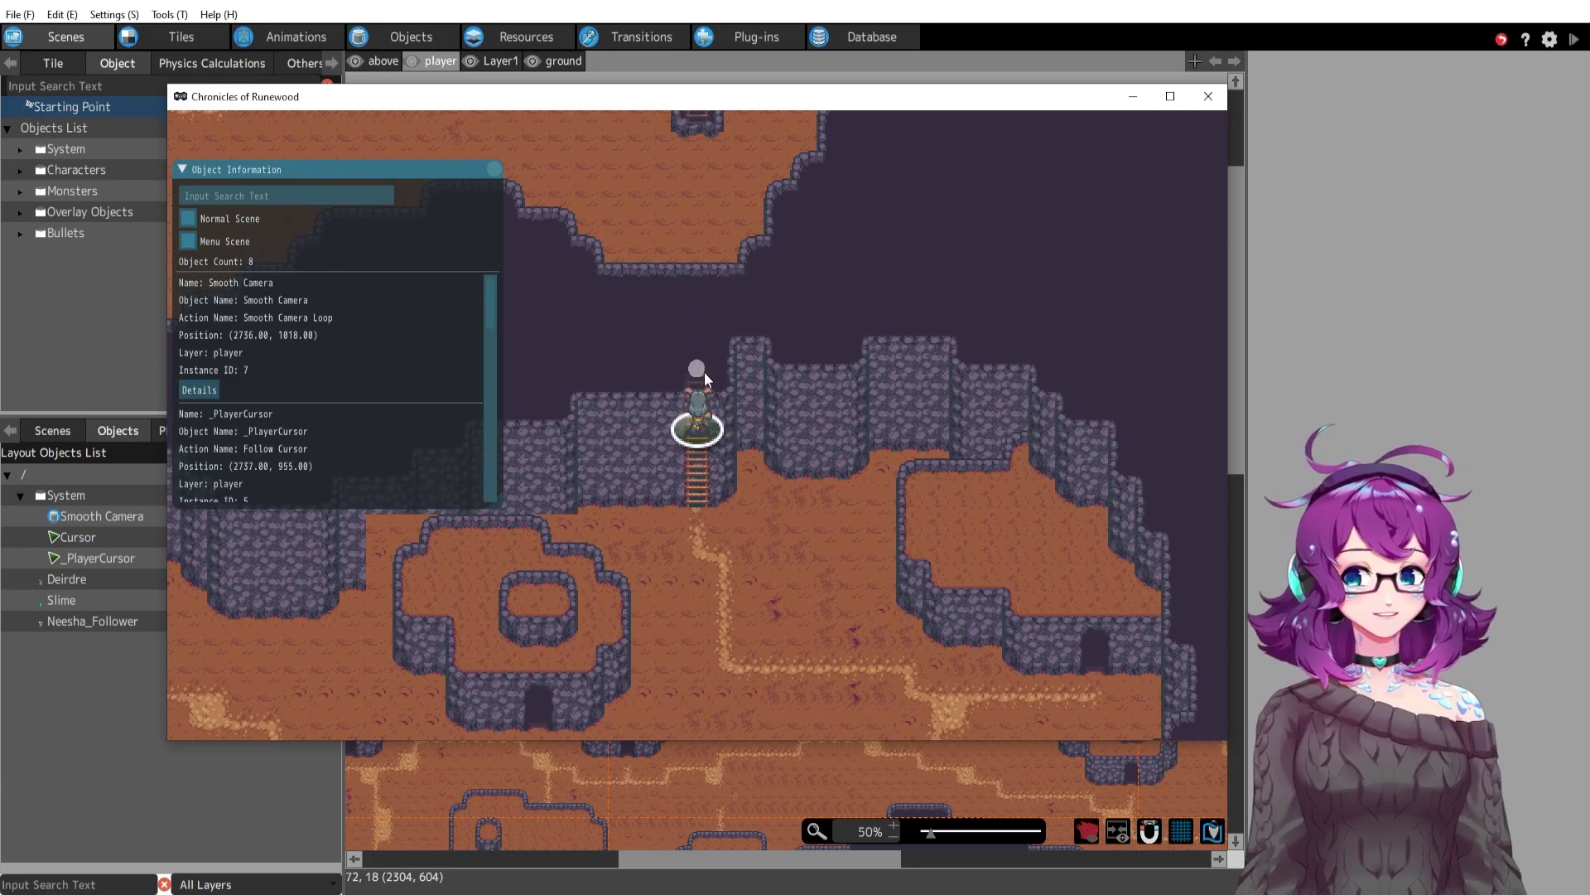
key(Down)
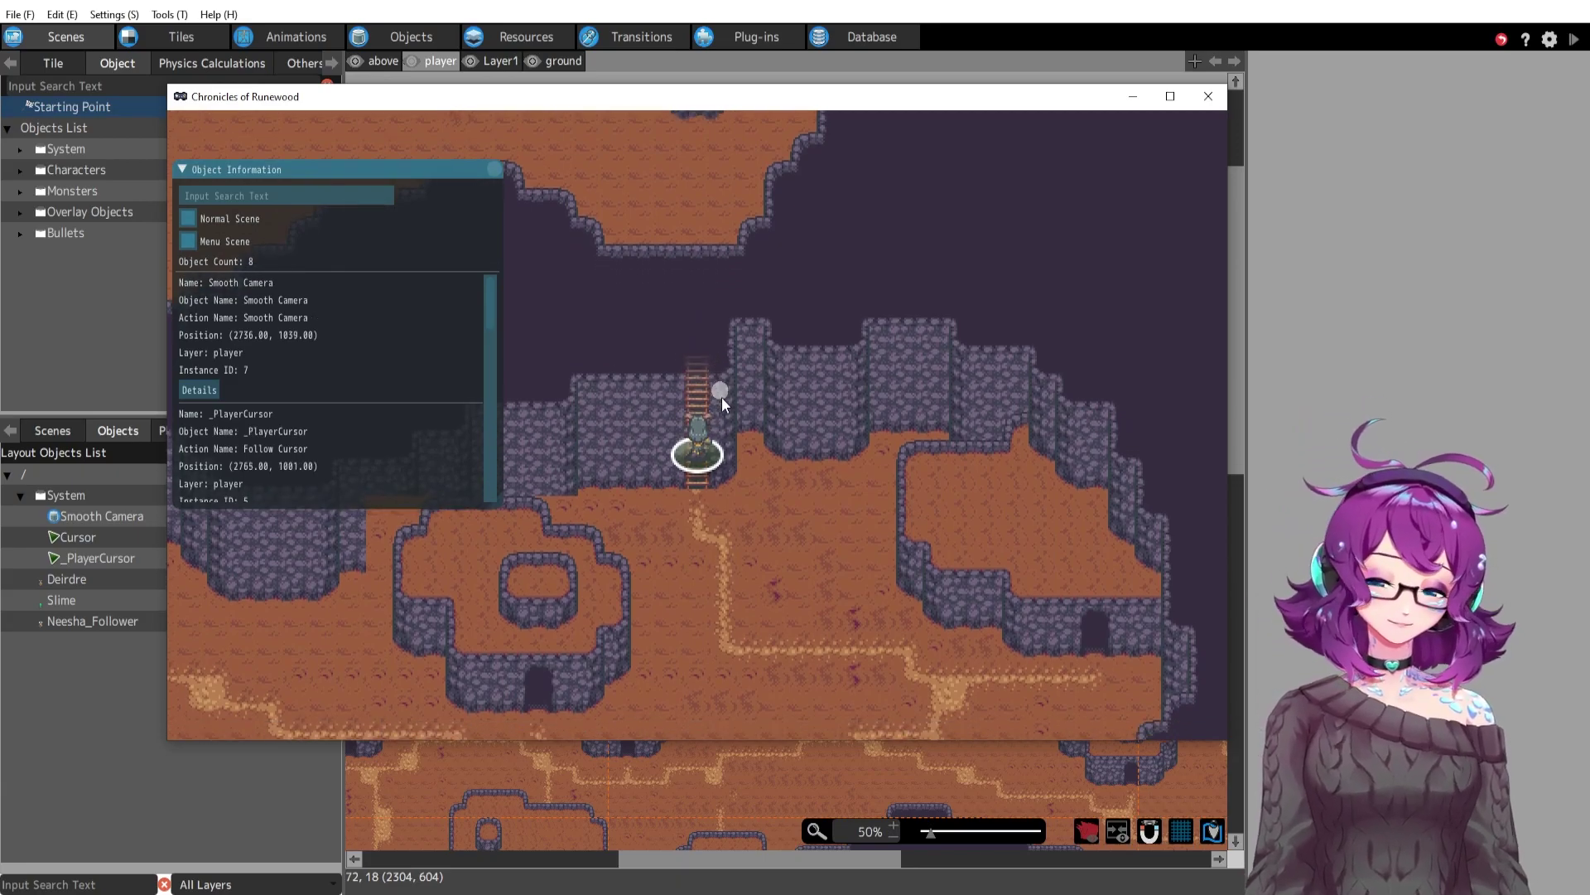
key(Down)
key(Right)
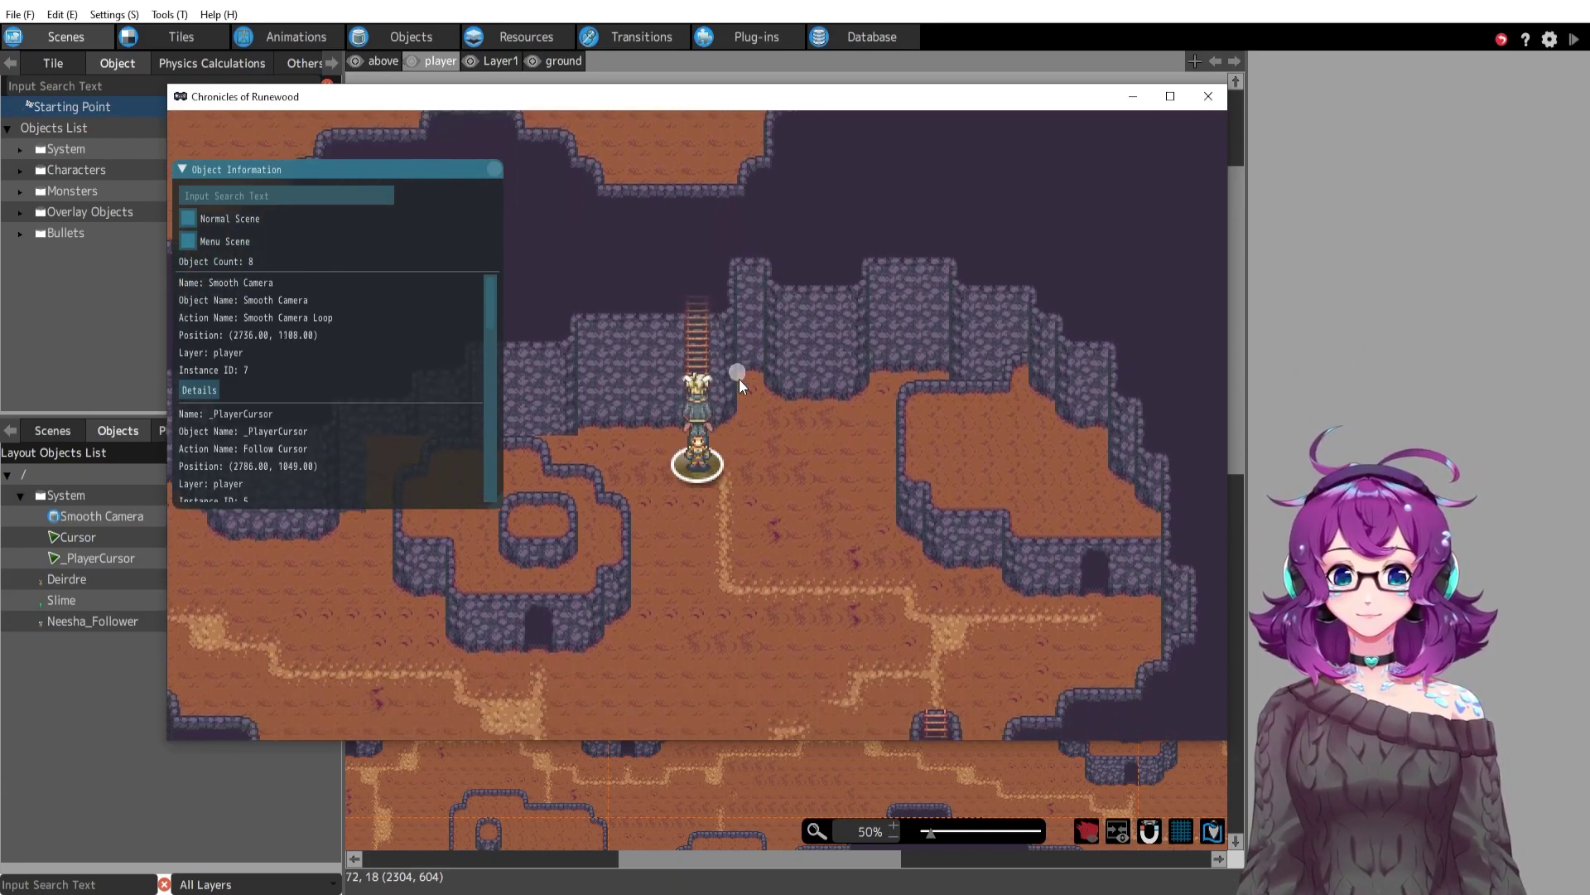
Walk back up to the ladder, climb down and up again, then step left.
key(Up)
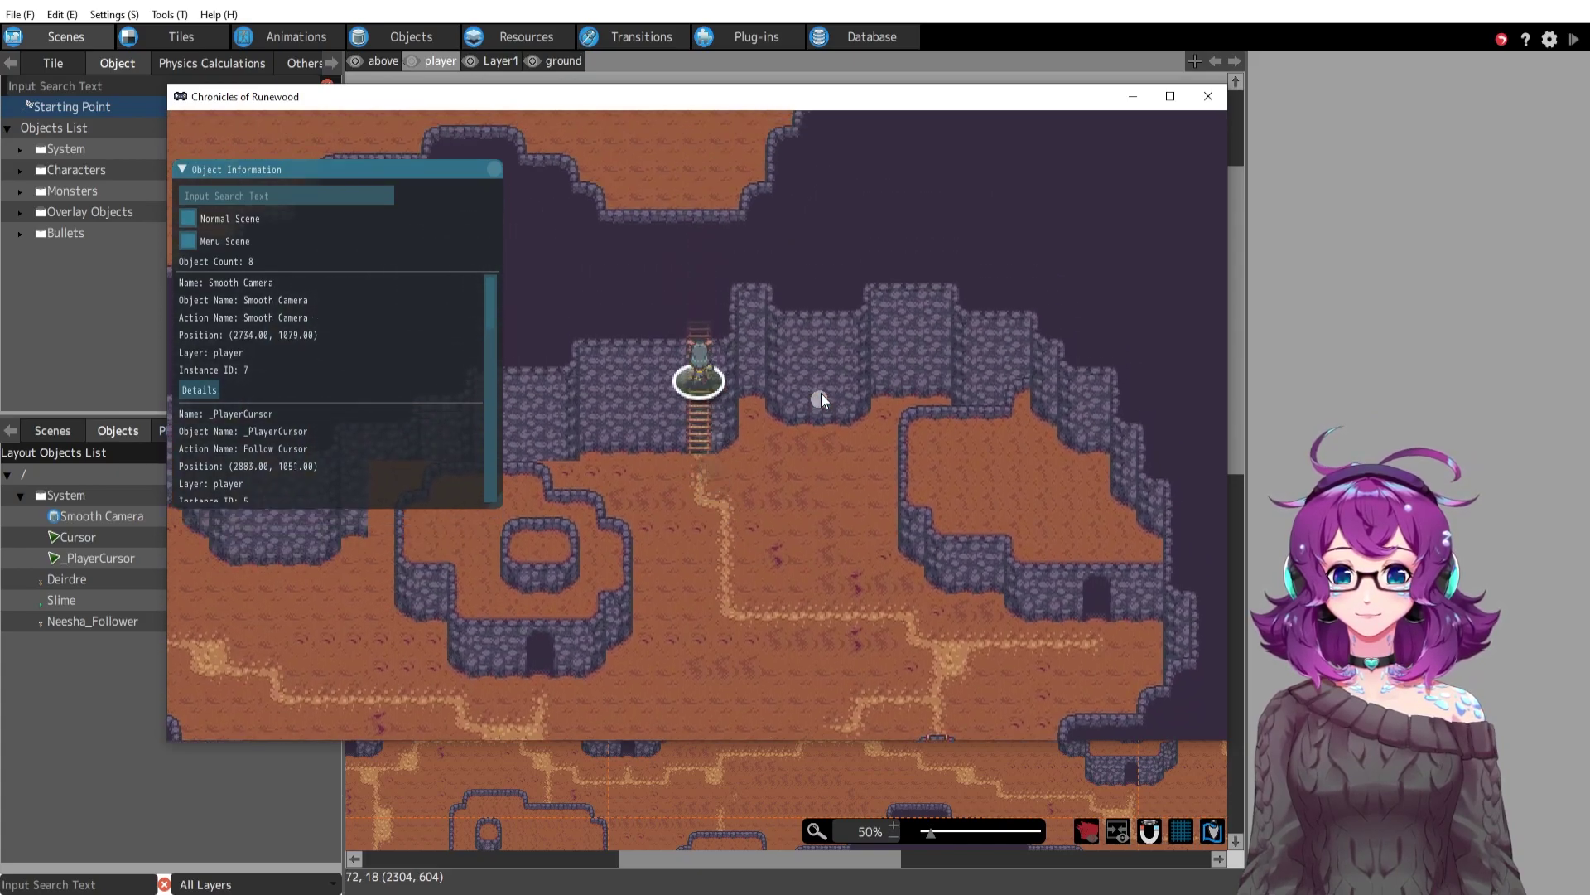
key(Up)
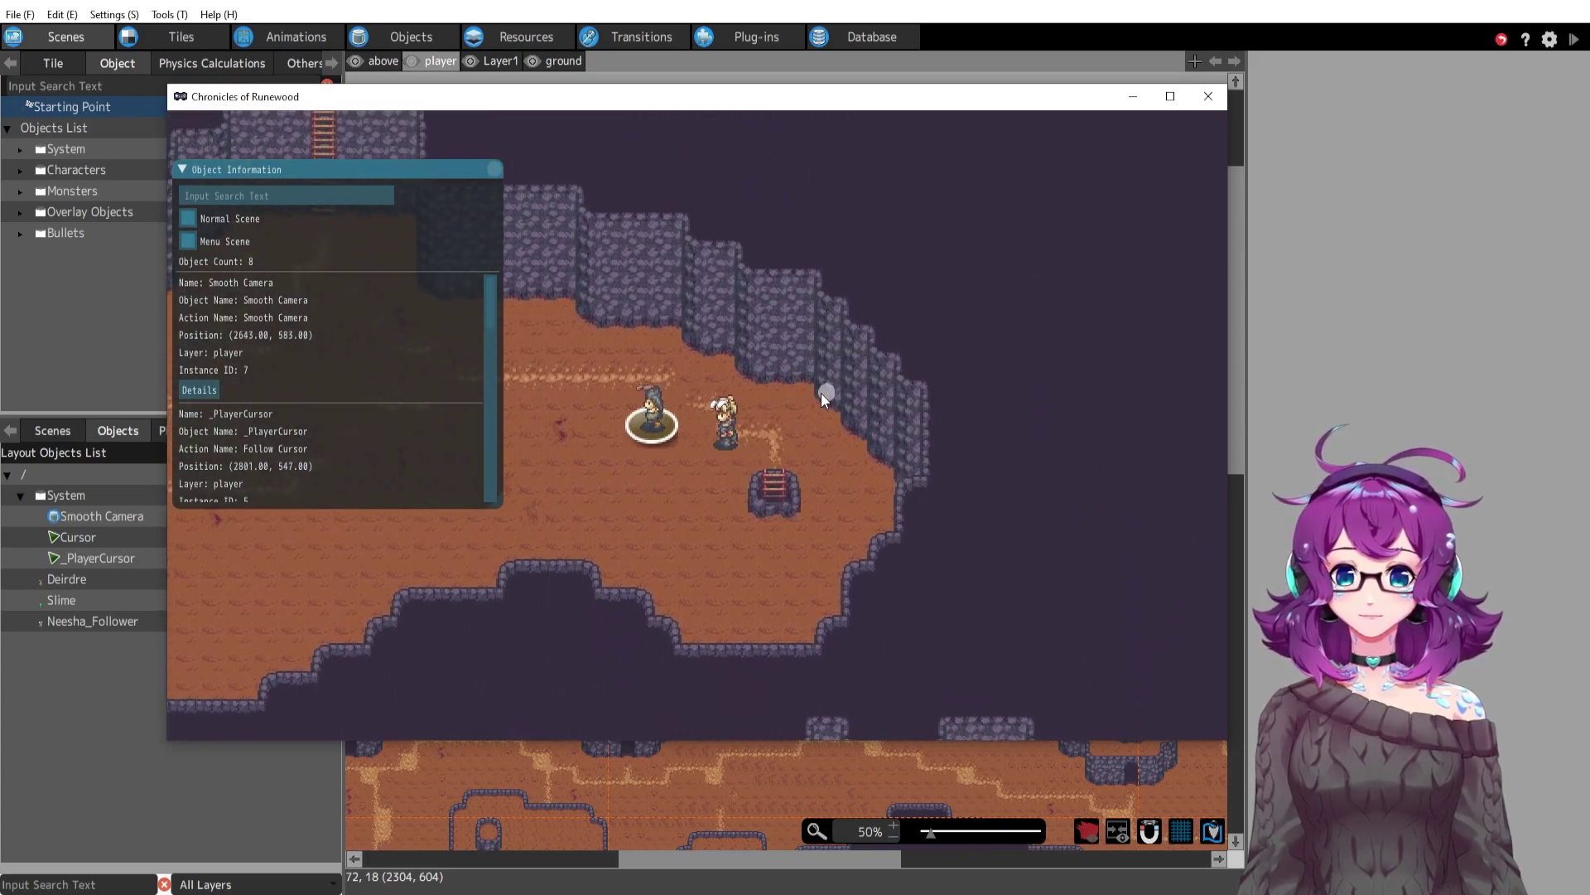
key(Right)
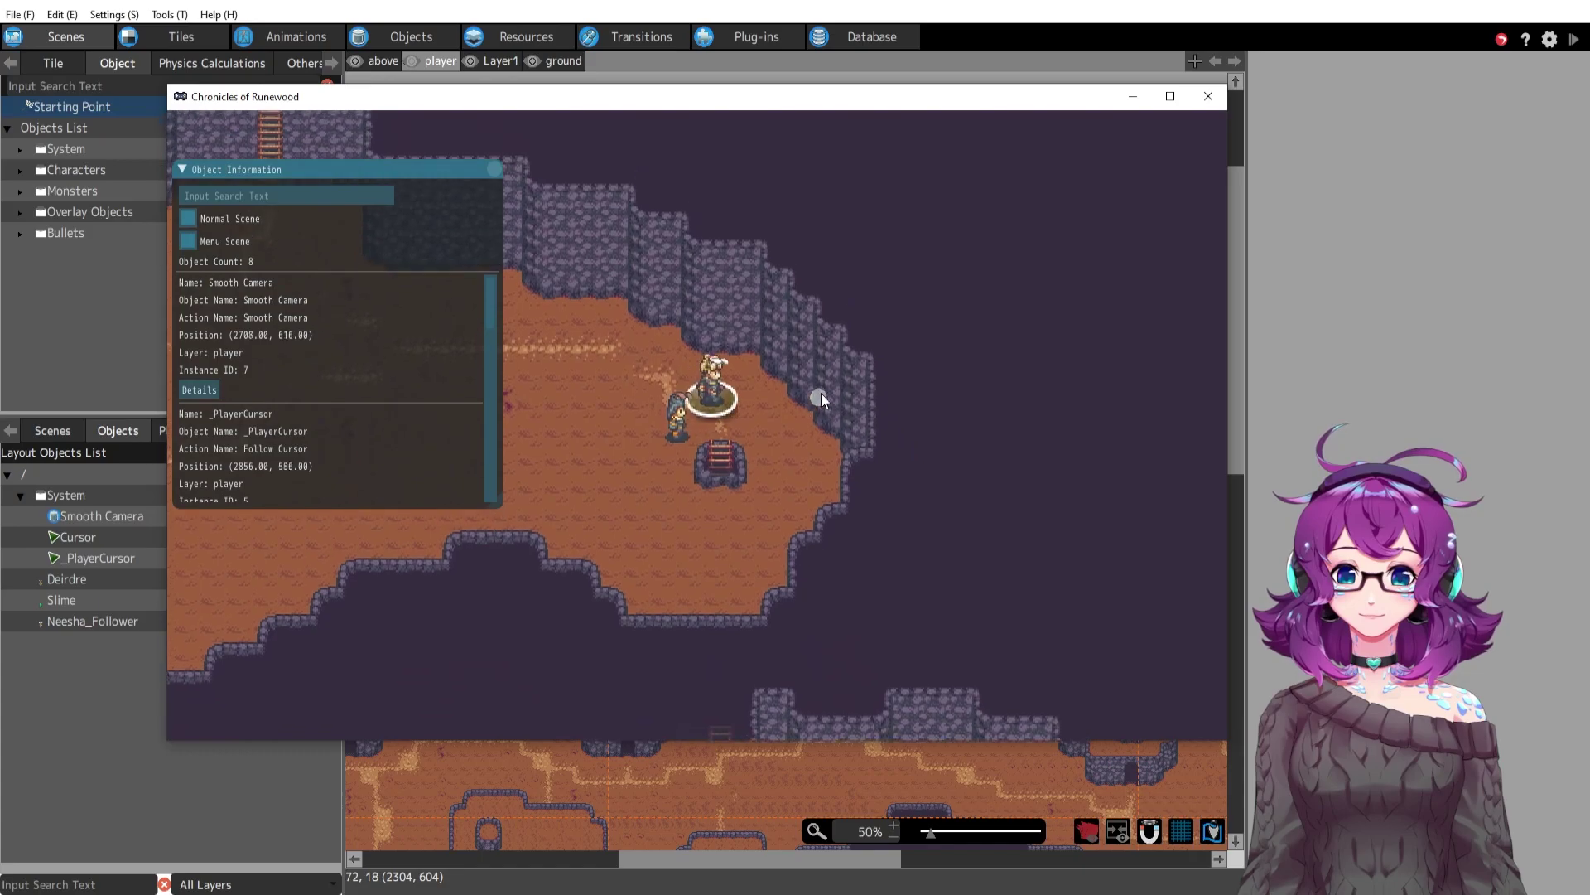
key(Down)
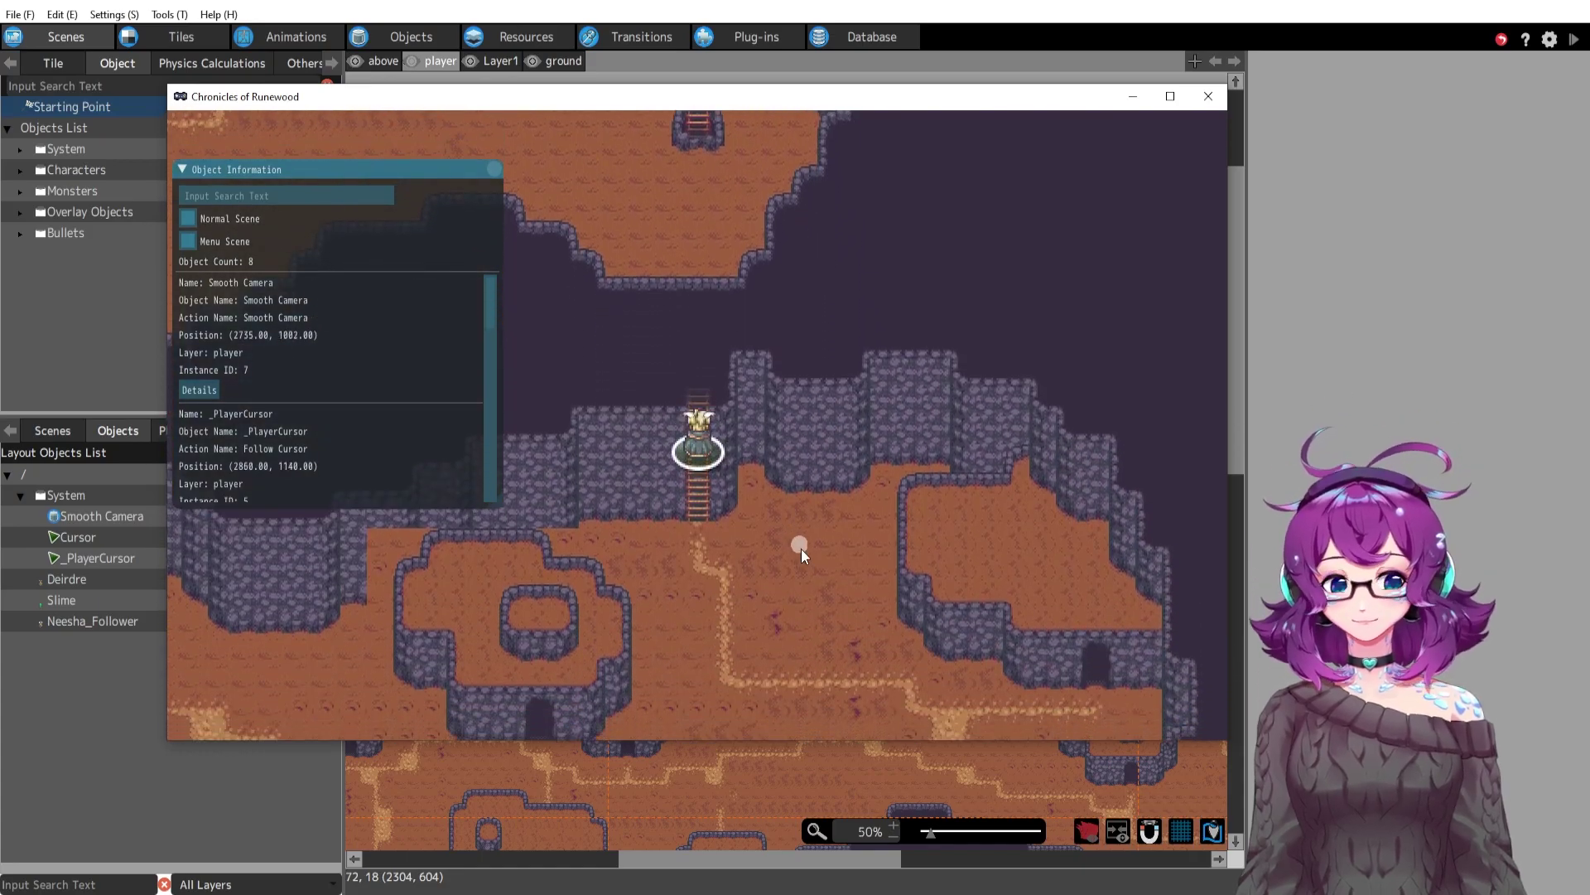
key(Up)
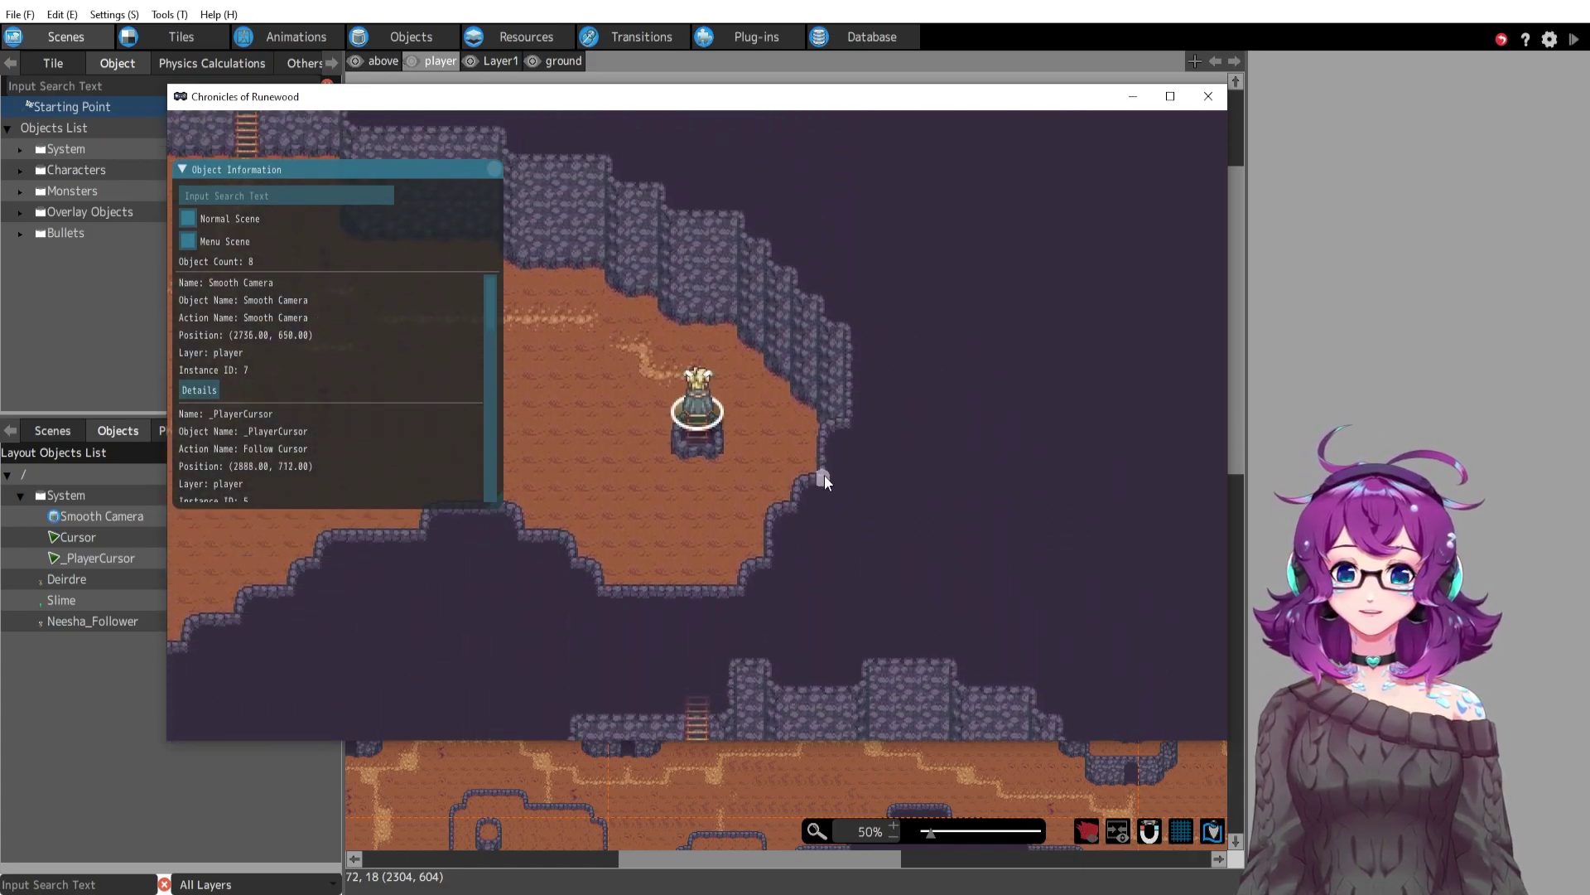
key(Left)
End the test play and bring up Deirdre_Playable's action program in the Objects editor.
key(Escape)
click(414, 37)
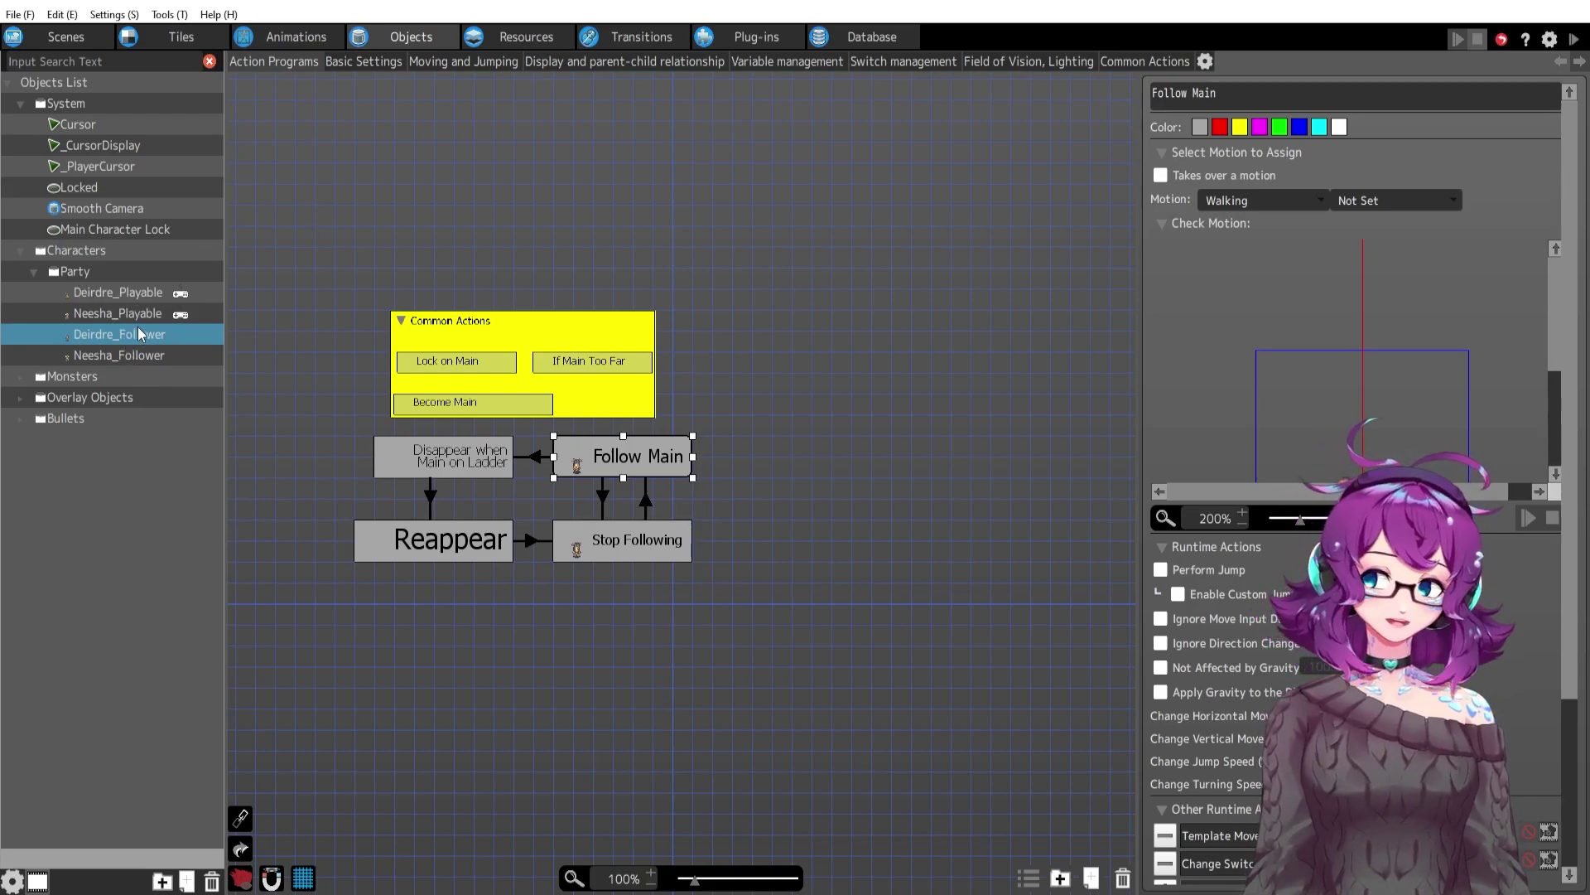
click(101, 292)
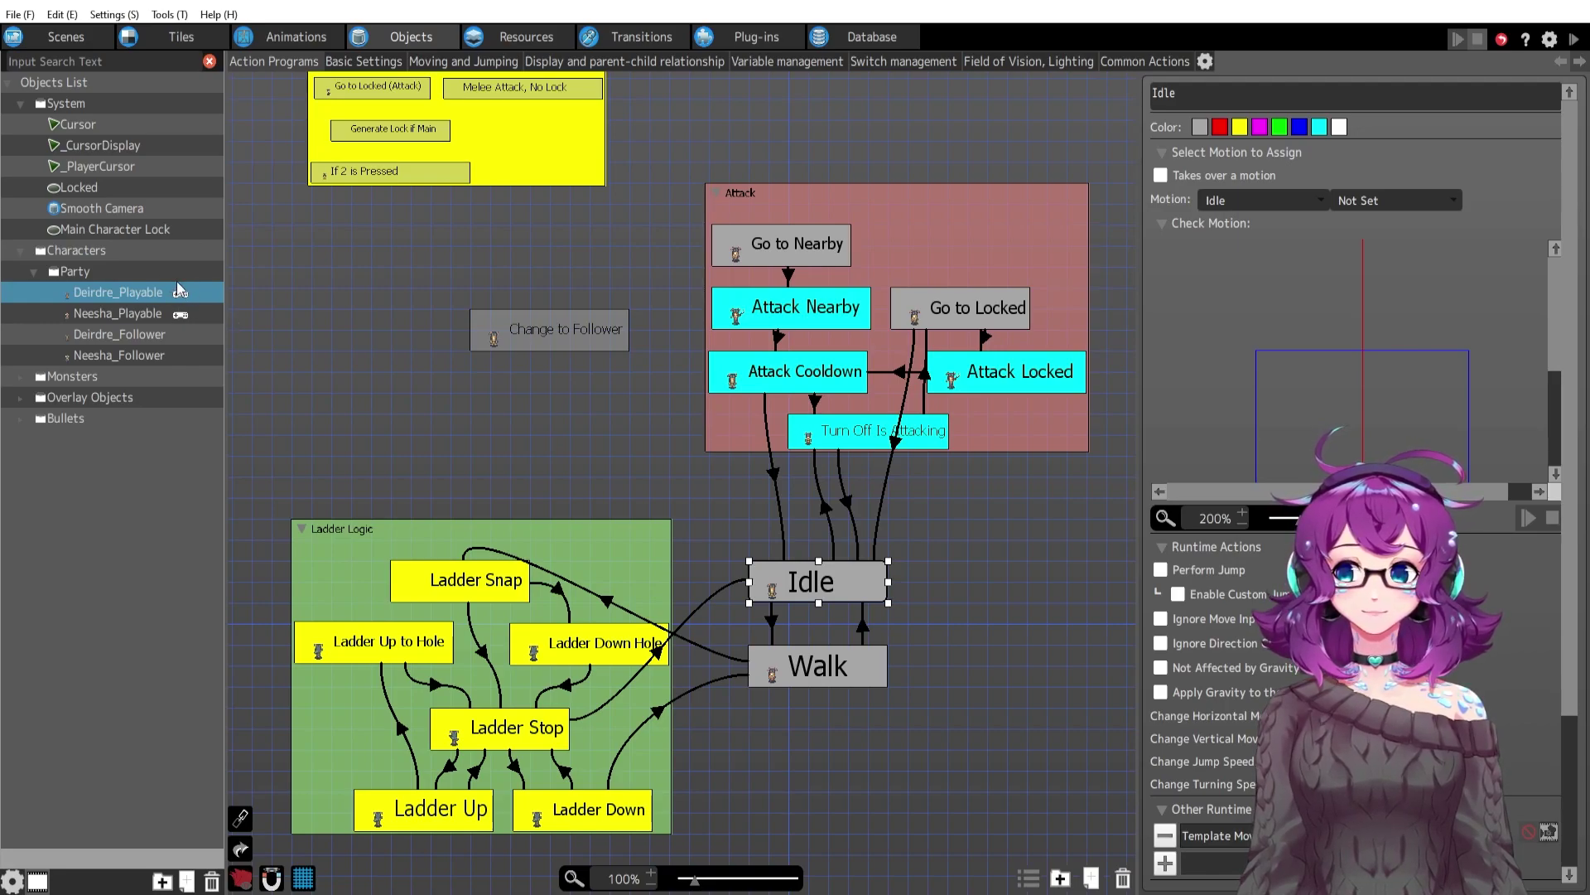
Switch back and forth between Neesha_Playable and Deirdre_Playable to compare their graphs.
click(136, 314)
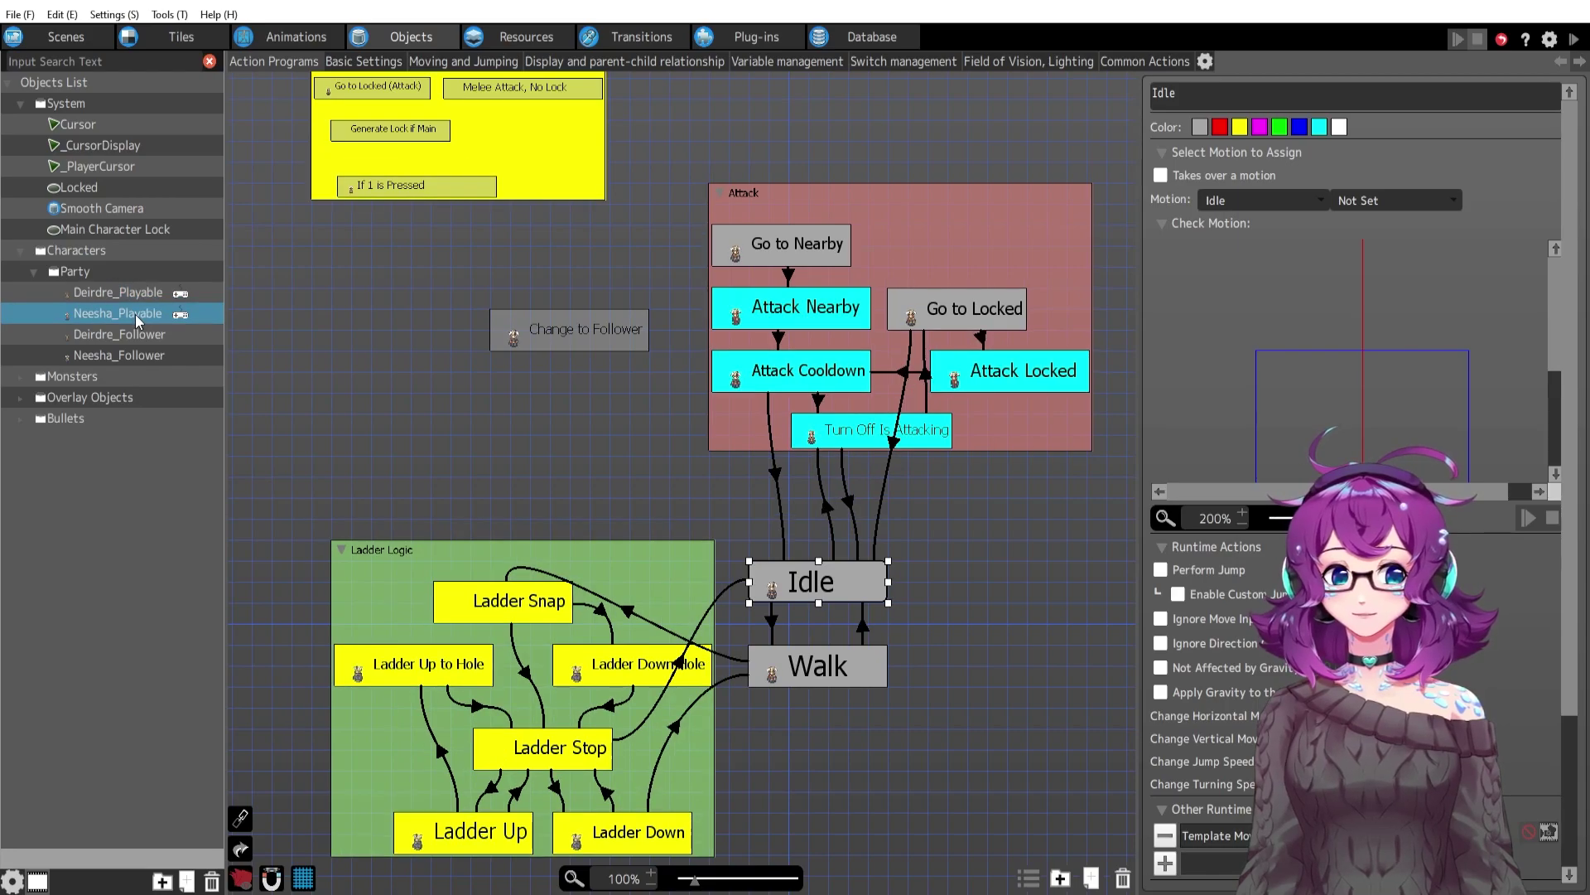
click(131, 292)
click(133, 312)
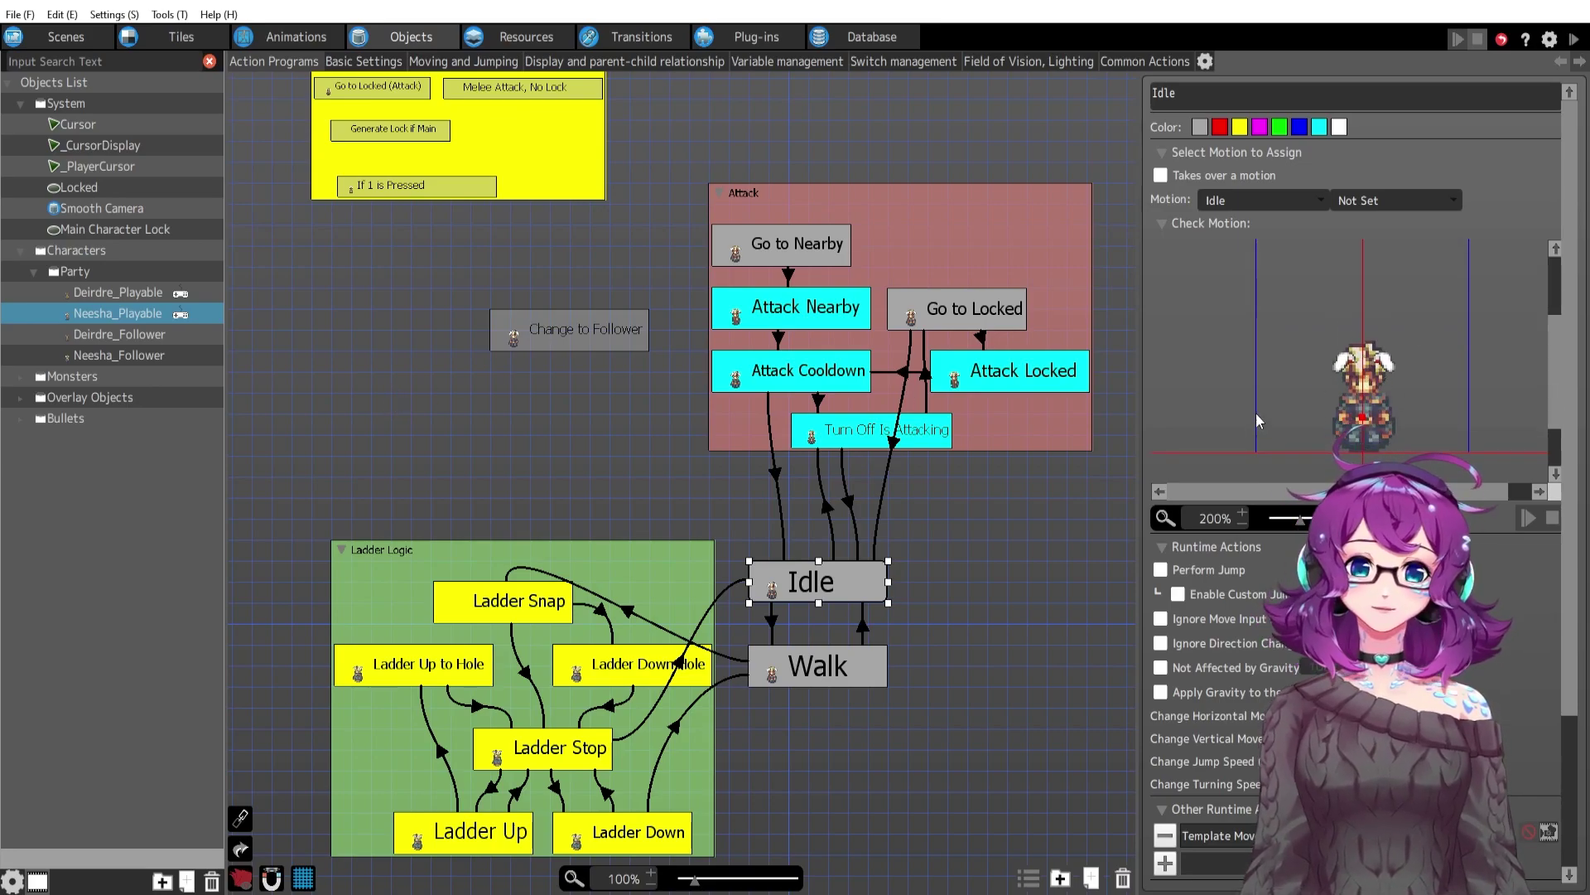
click(136, 295)
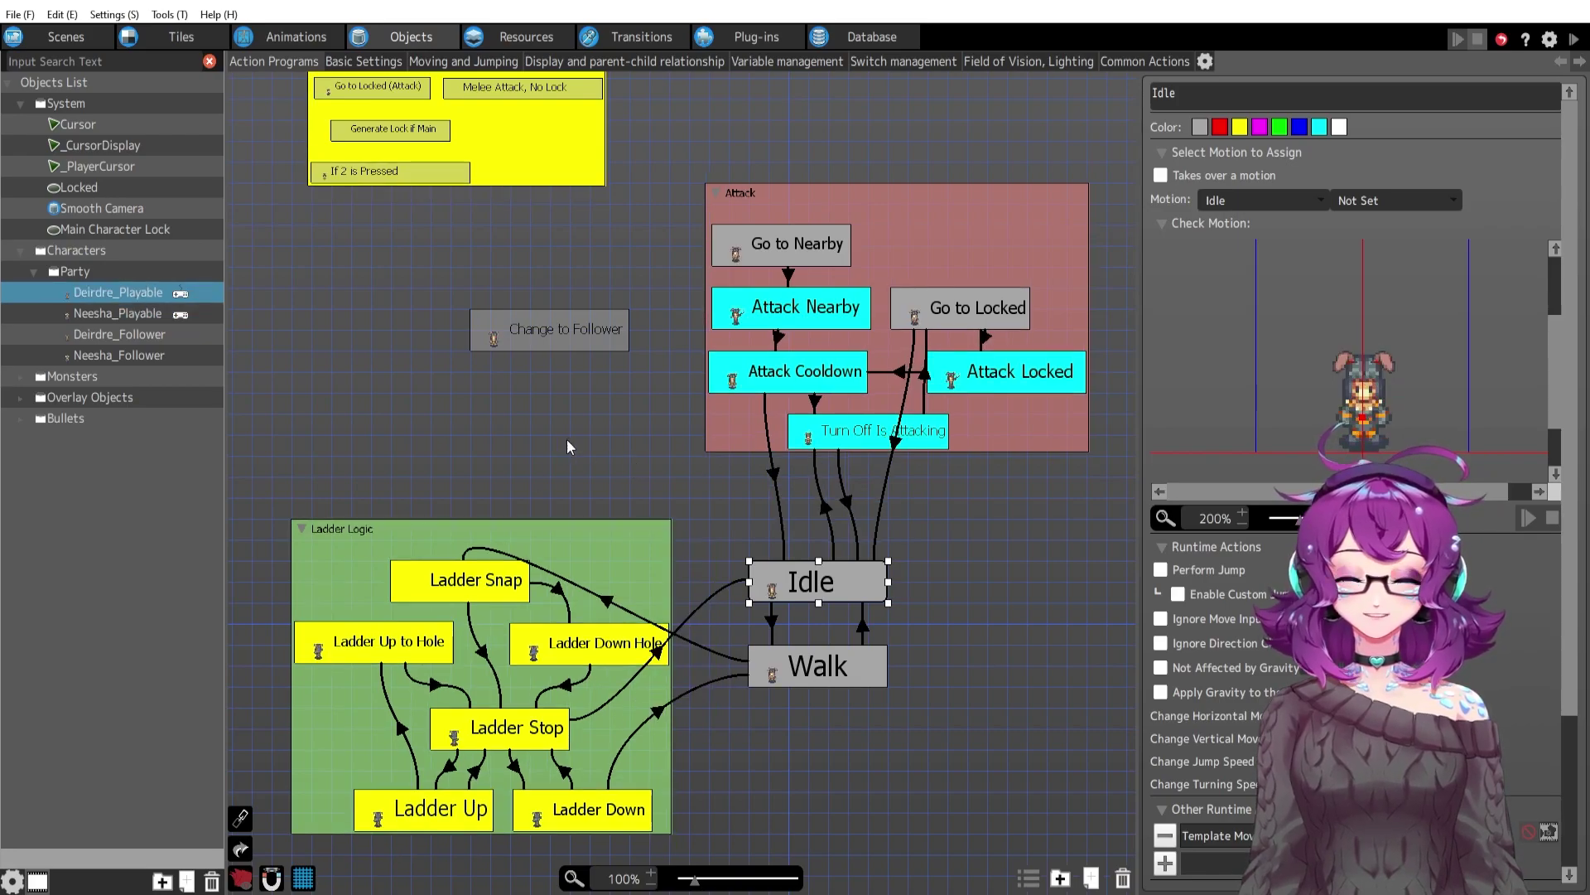
click(127, 316)
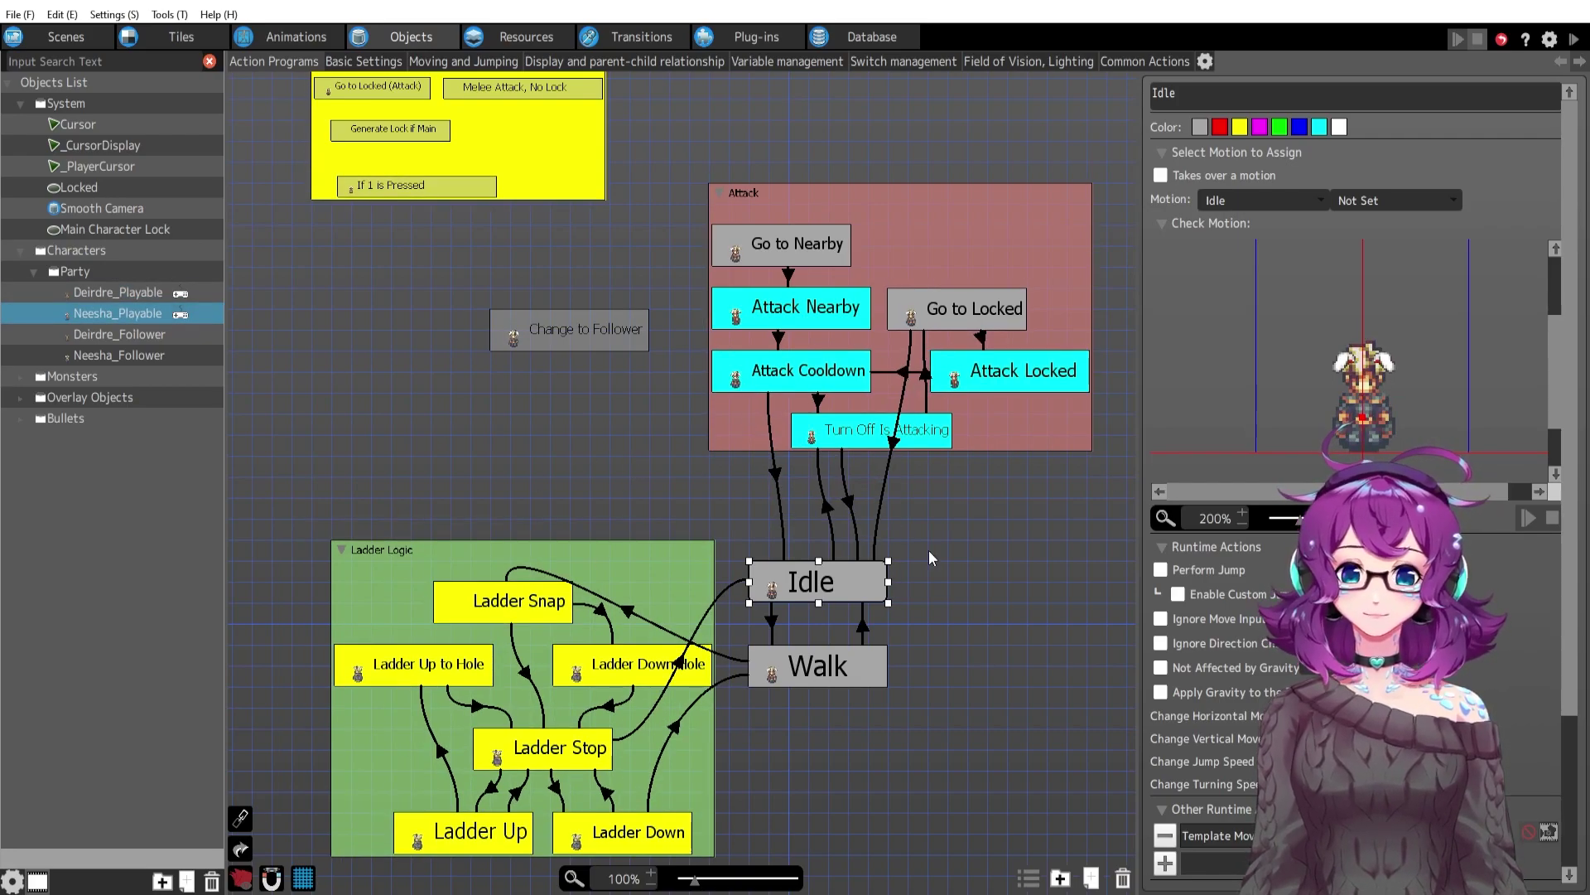
Compare the two playable characters' graphs once more, ending on Neesha_Playable.
click(987, 554)
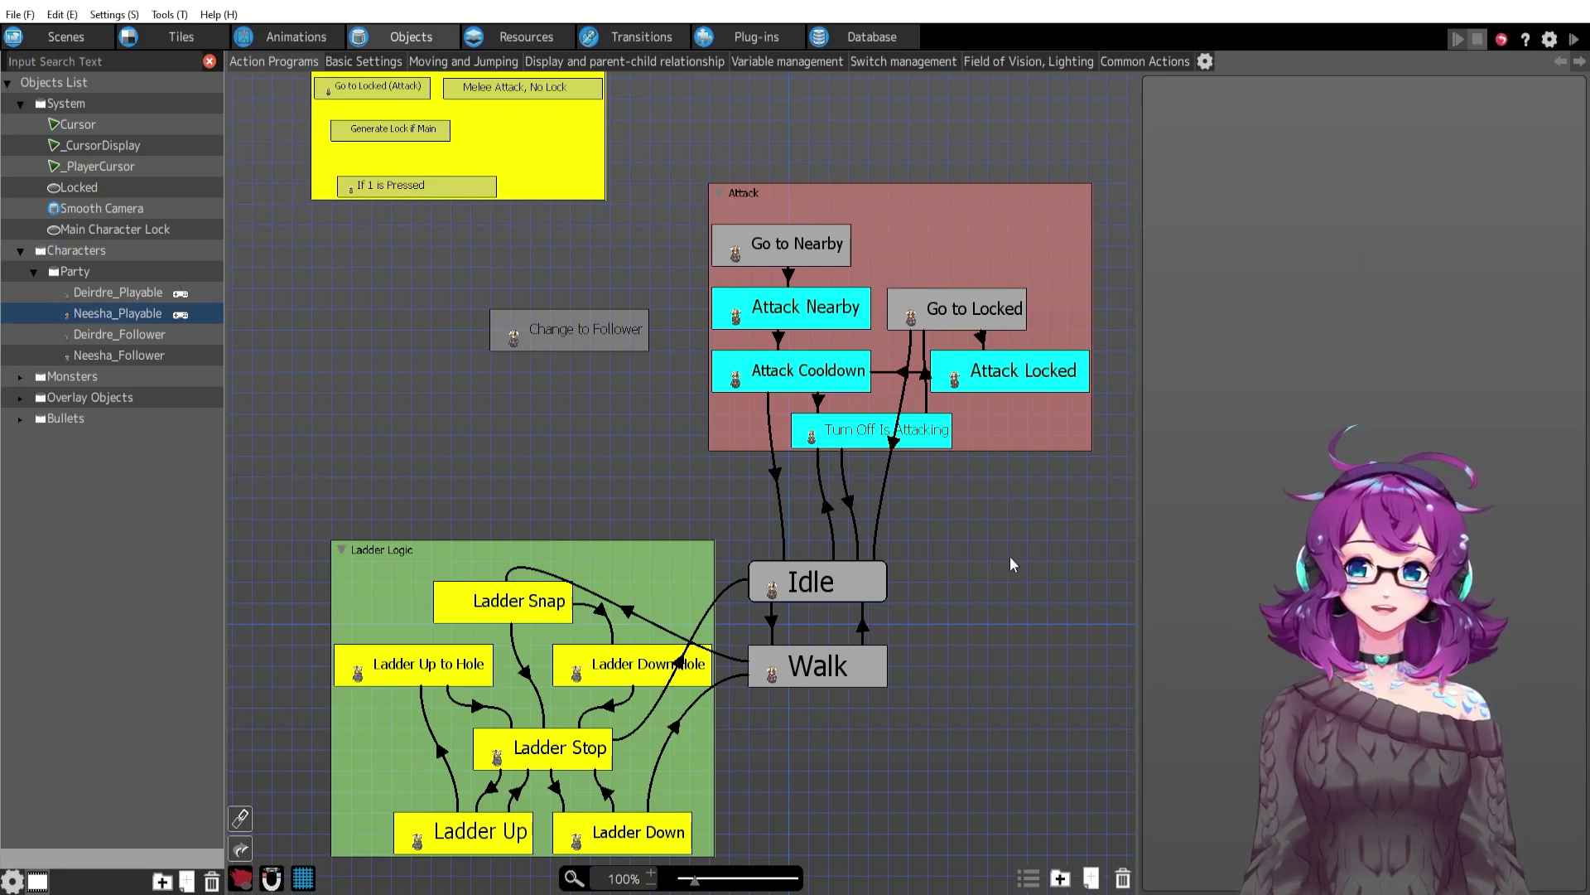
click(128, 295)
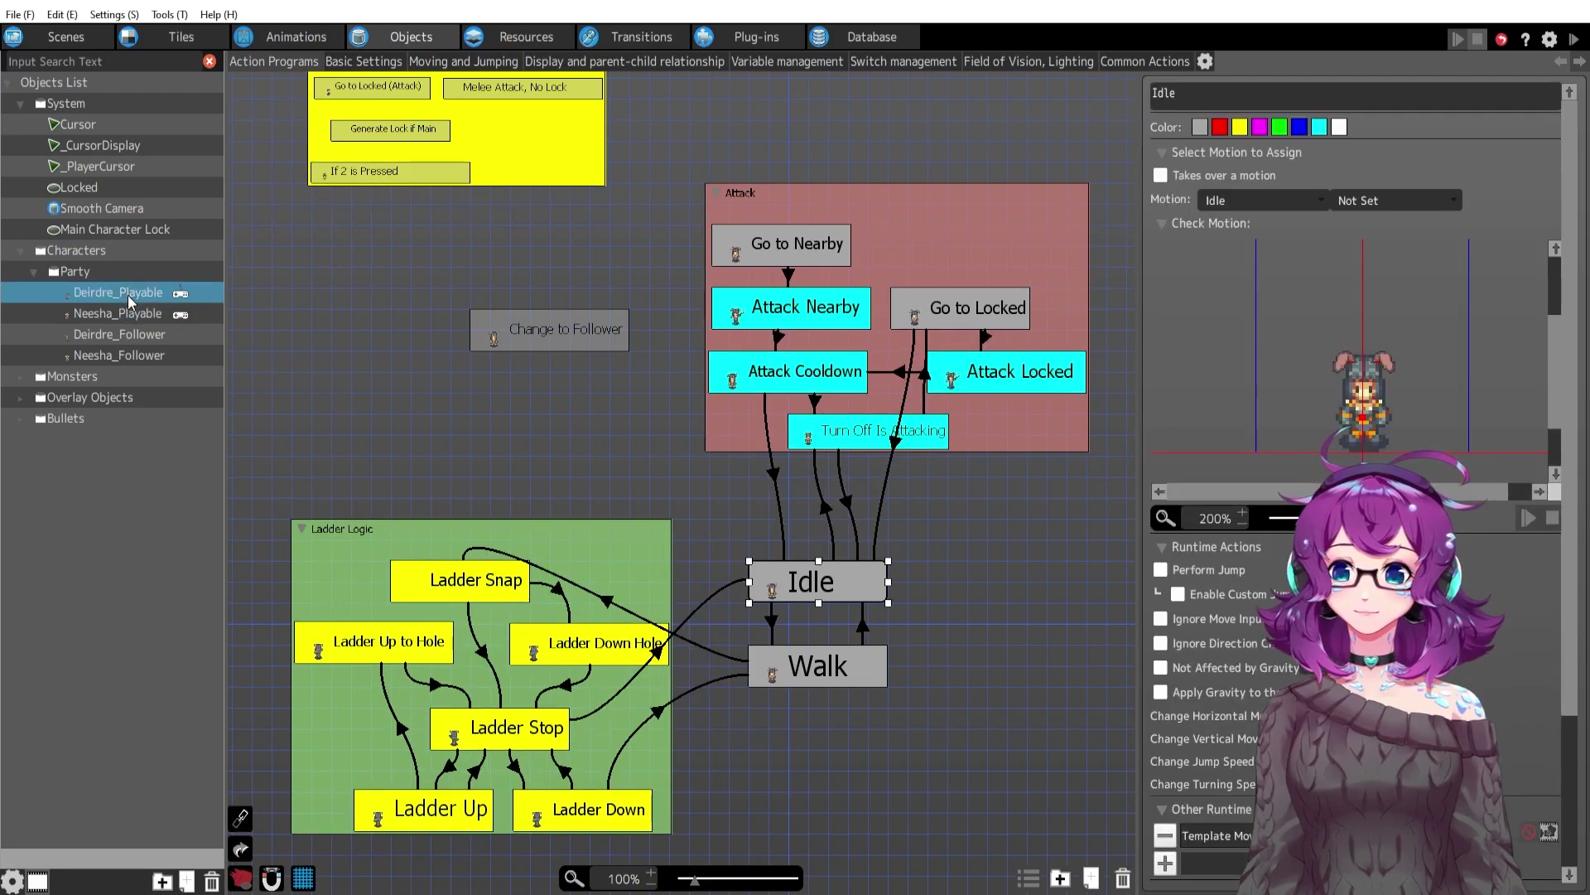
click(126, 314)
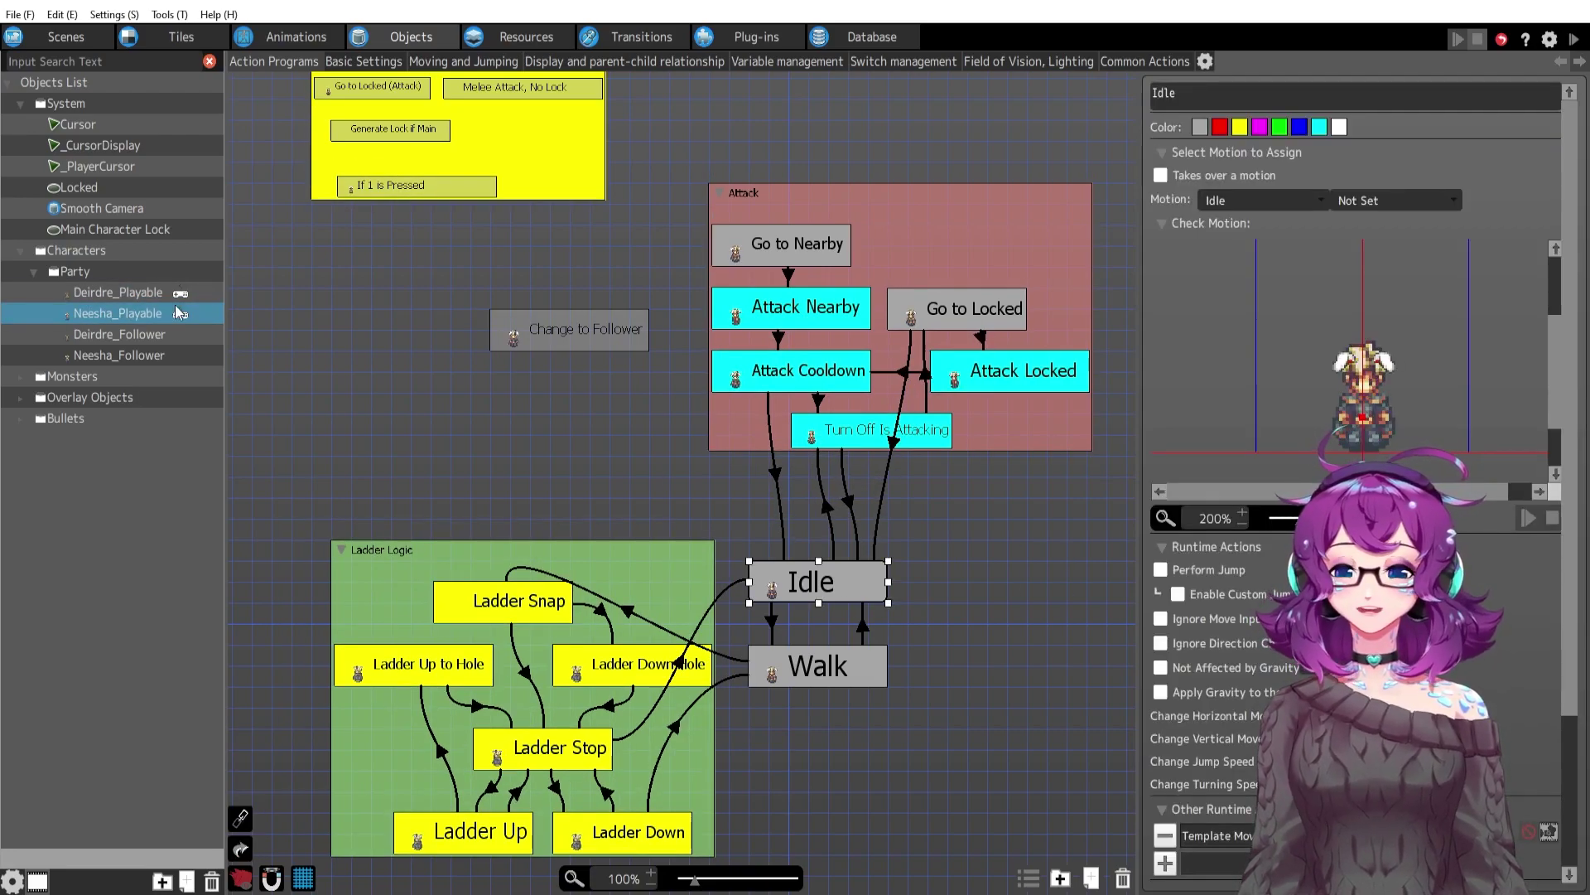
click(114, 297)
click(113, 313)
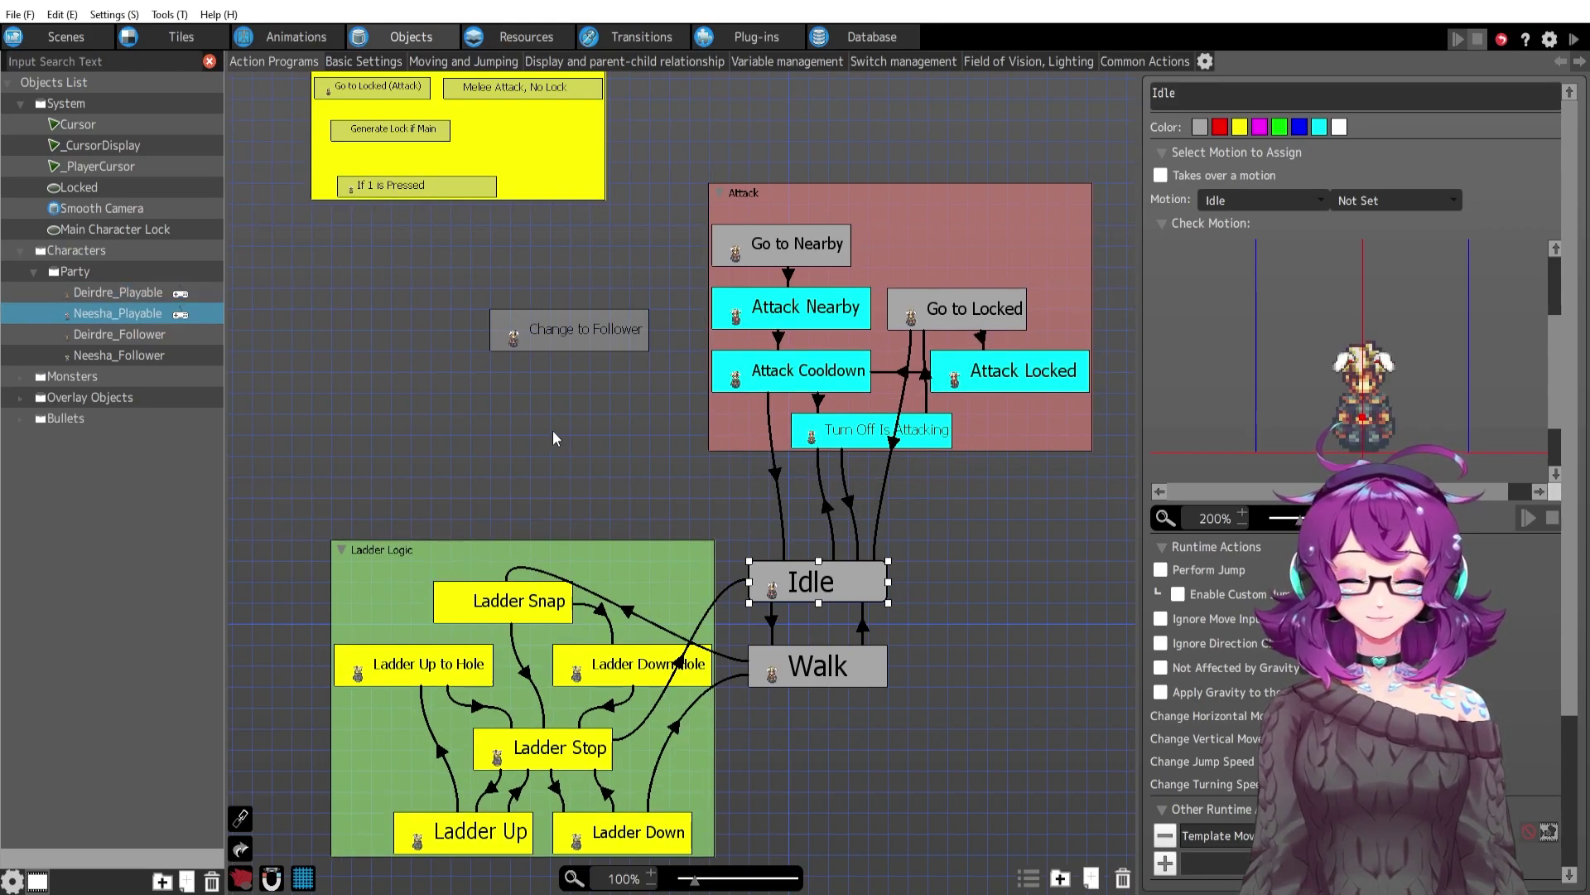
Toggle between Deirdre_Follower and Neesha_Follower, panning Neesha_Follower's graph to show all states.
click(121, 335)
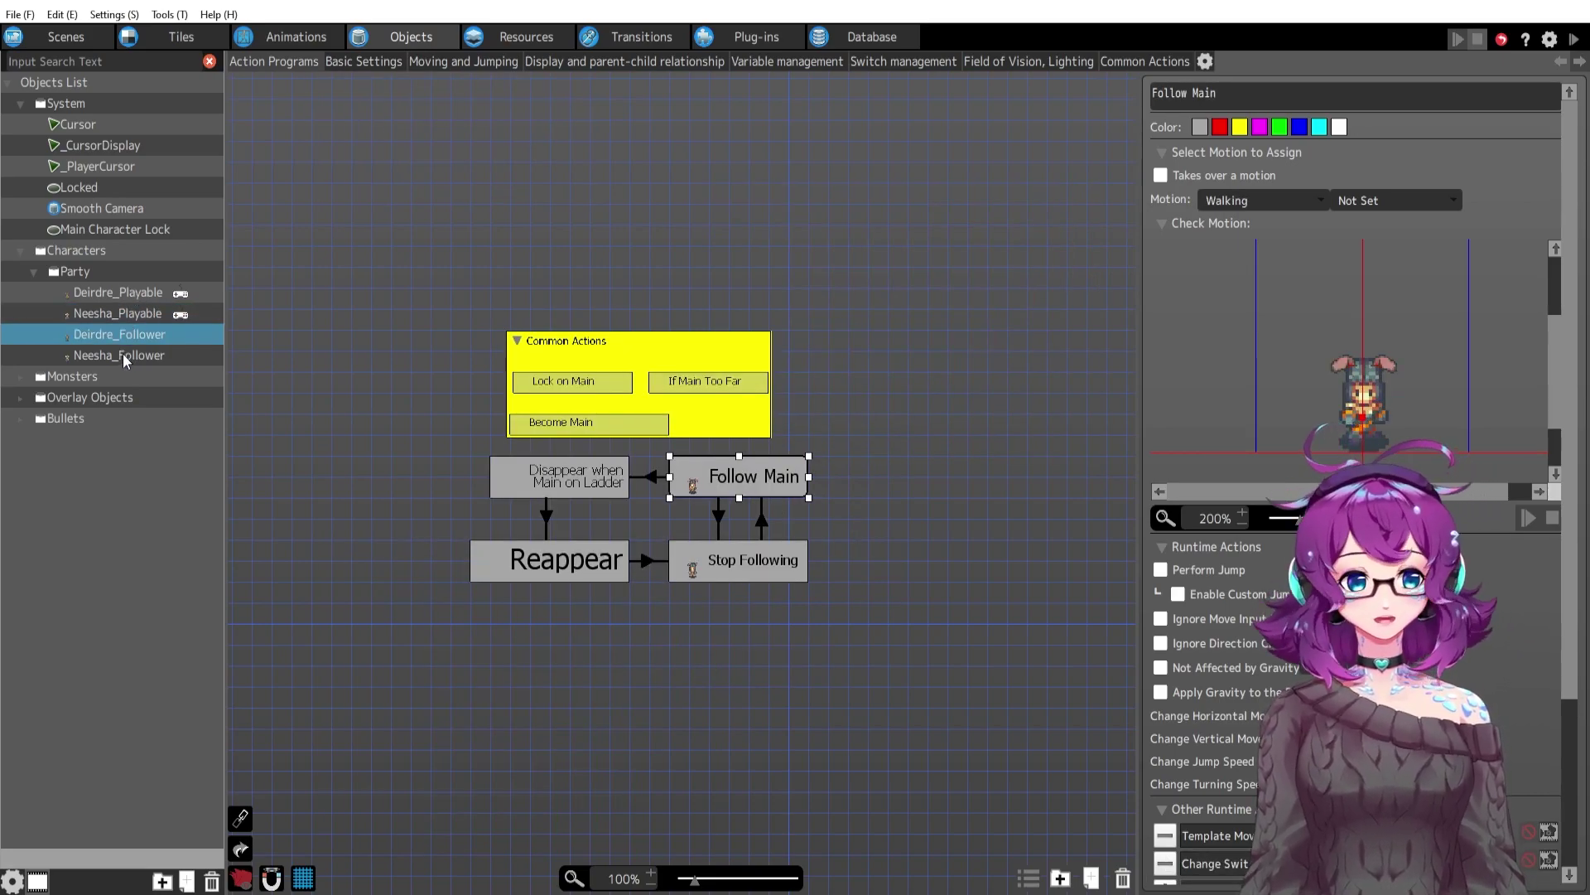
click(123, 353)
click(122, 337)
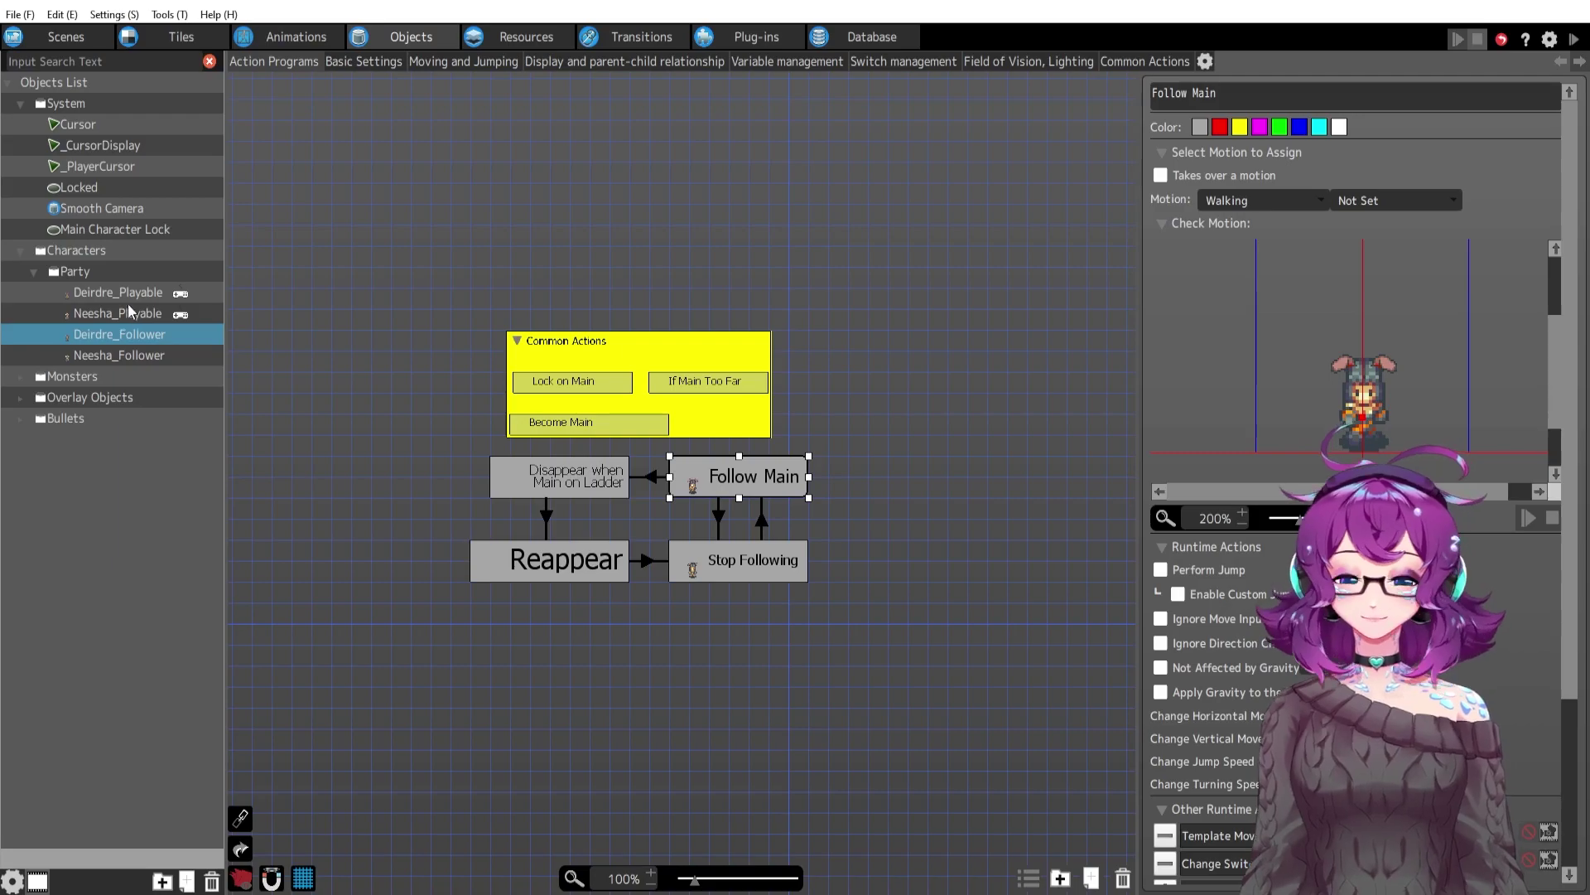
click(100, 356)
scroll(903, 564, right, 3)
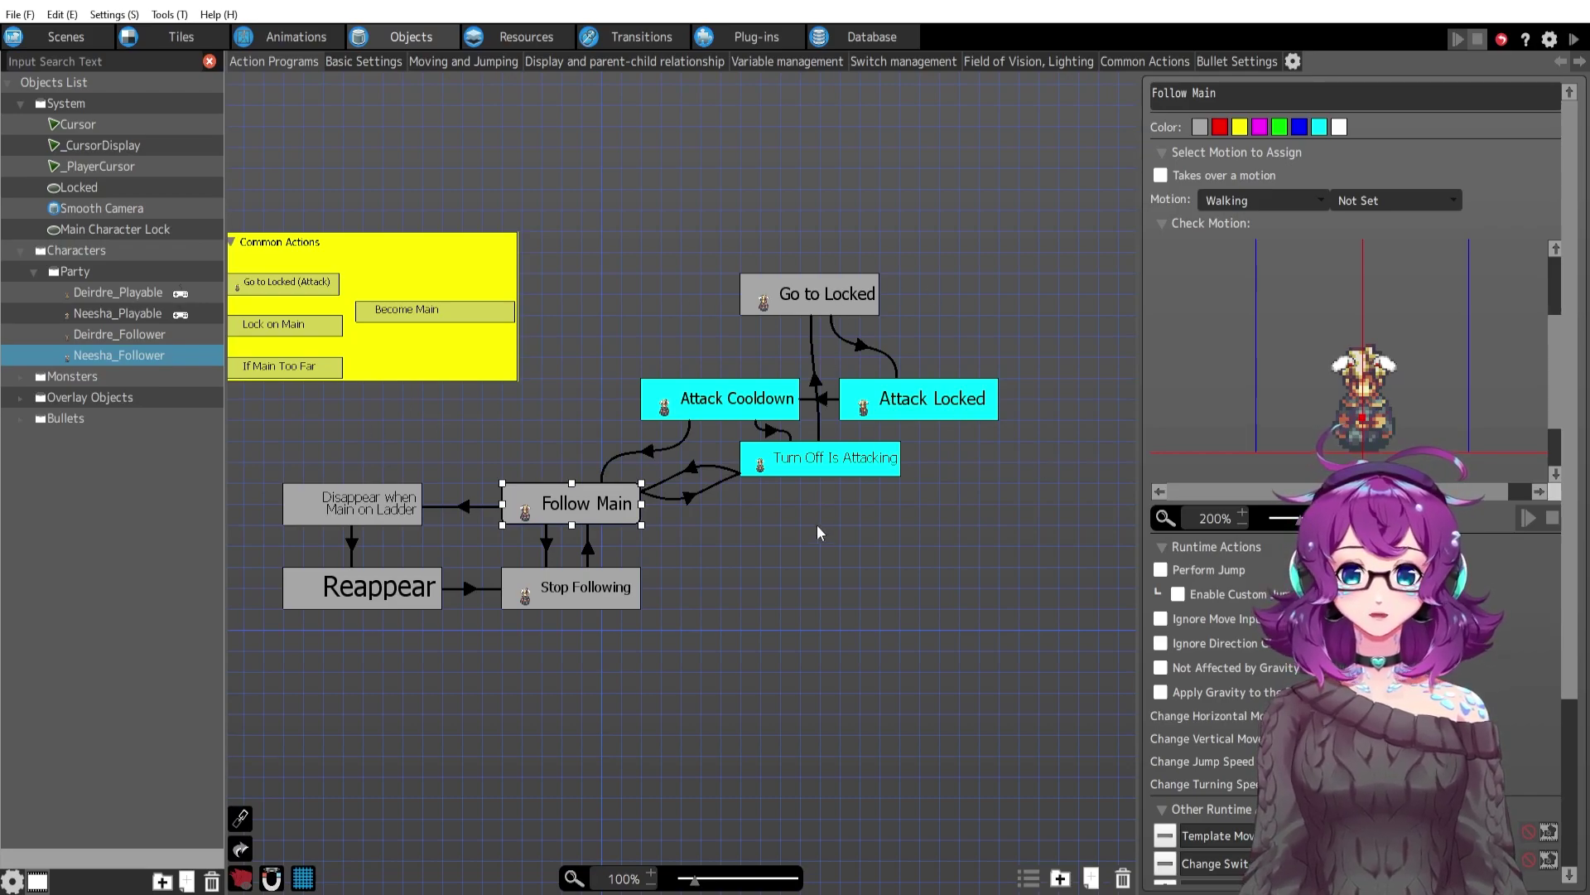
middle_drag(816, 534, 894, 565)
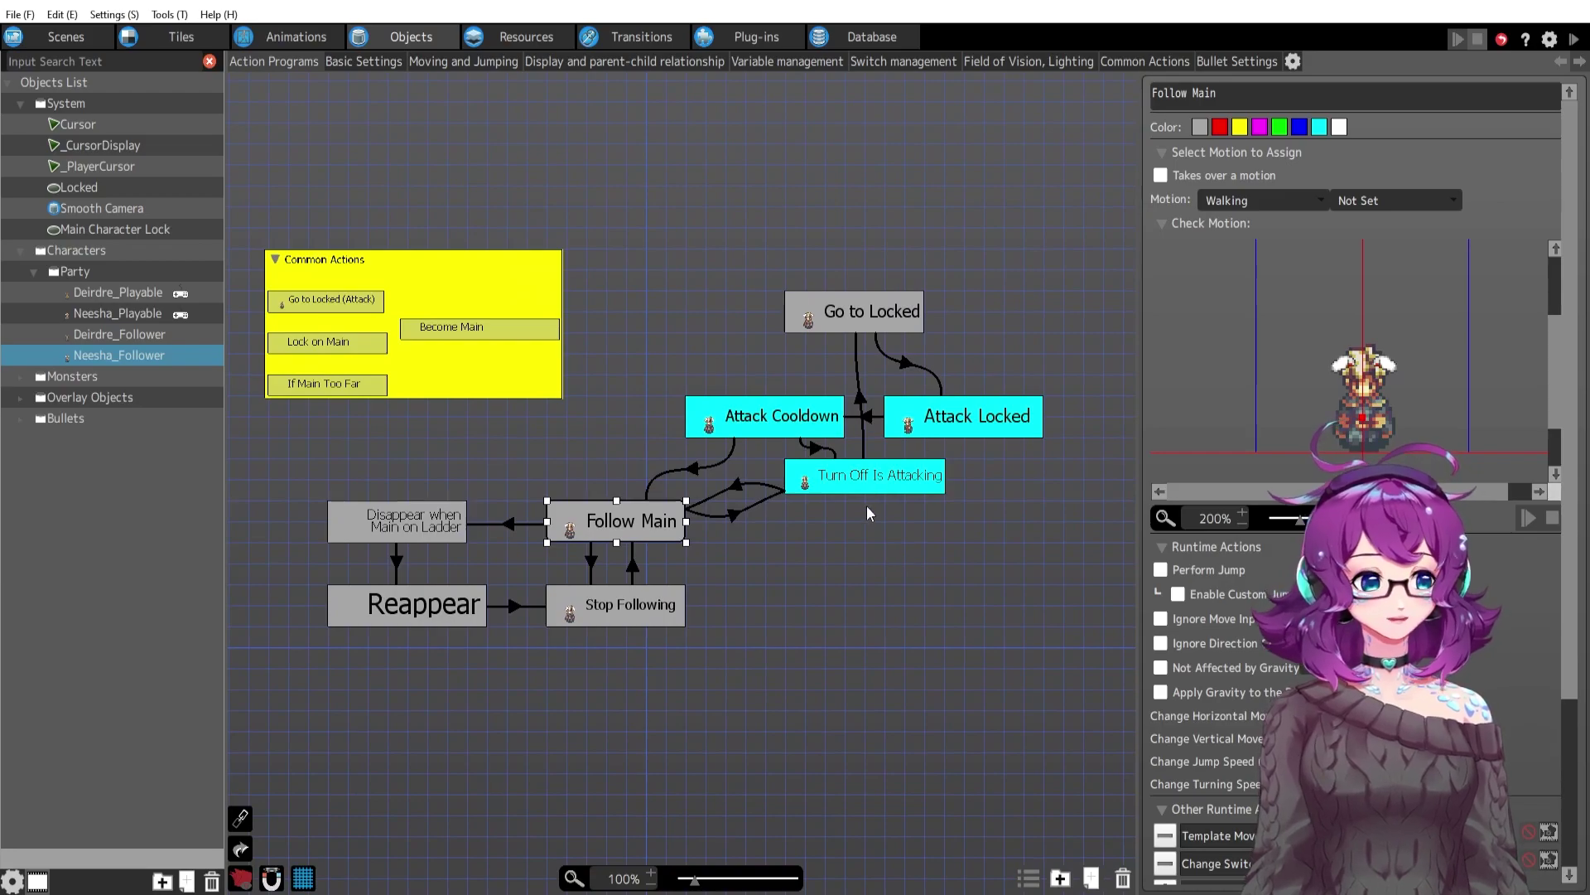
Return to Deirdre_Follower's graph, center it, and deselect the Follow Main state.
click(97, 338)
middle_drag(725, 453, 890, 421)
click(900, 436)
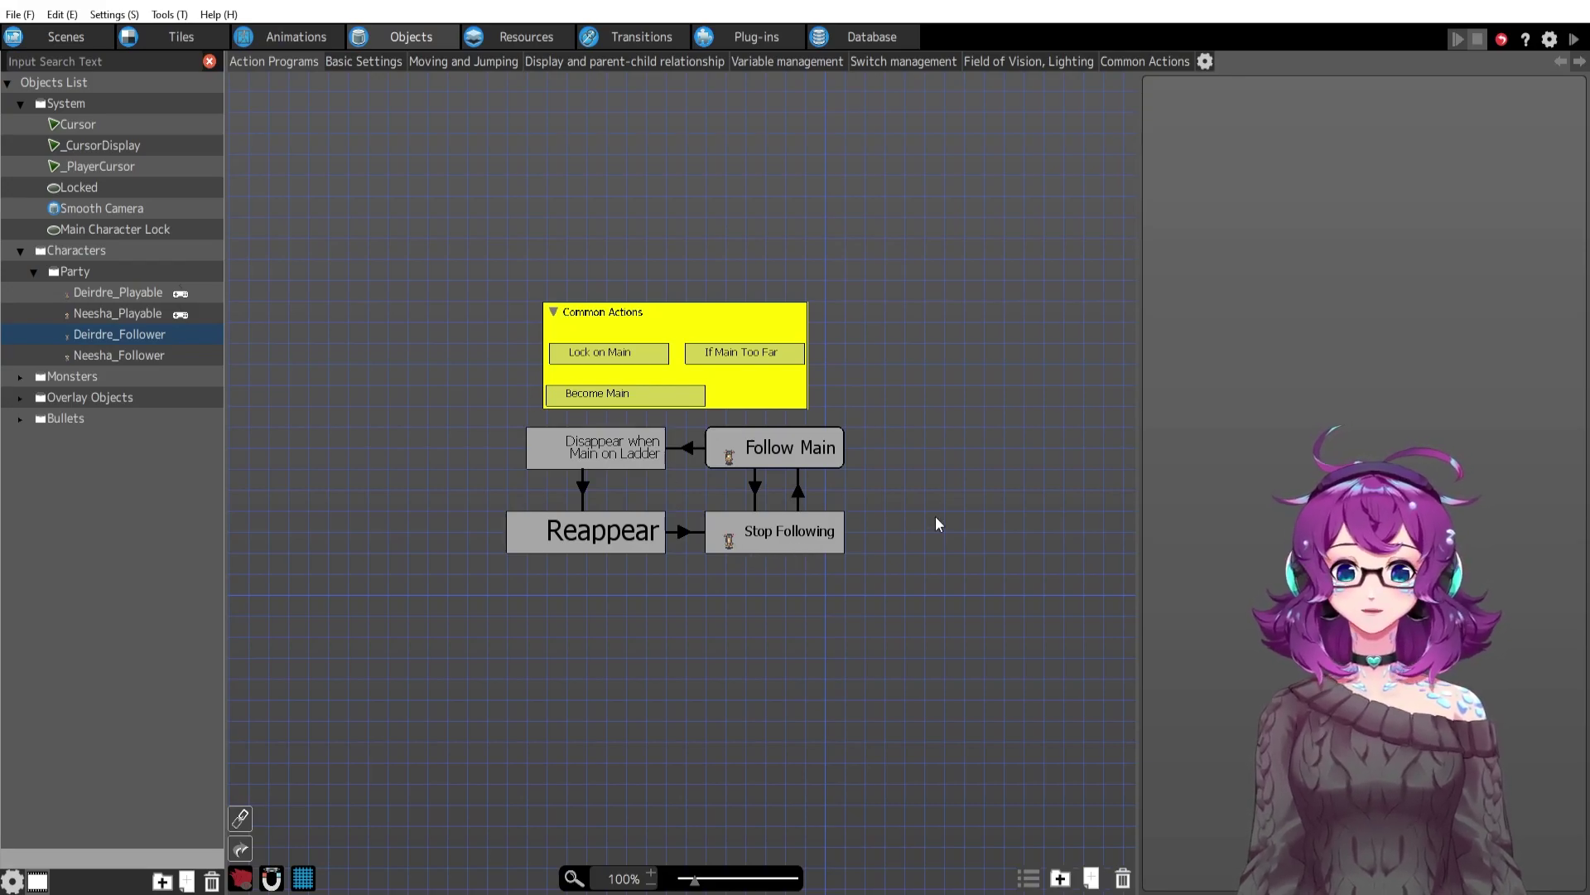
Inspect Follow Main's Template Move action that moves toward the locked player, without changes.
click(797, 448)
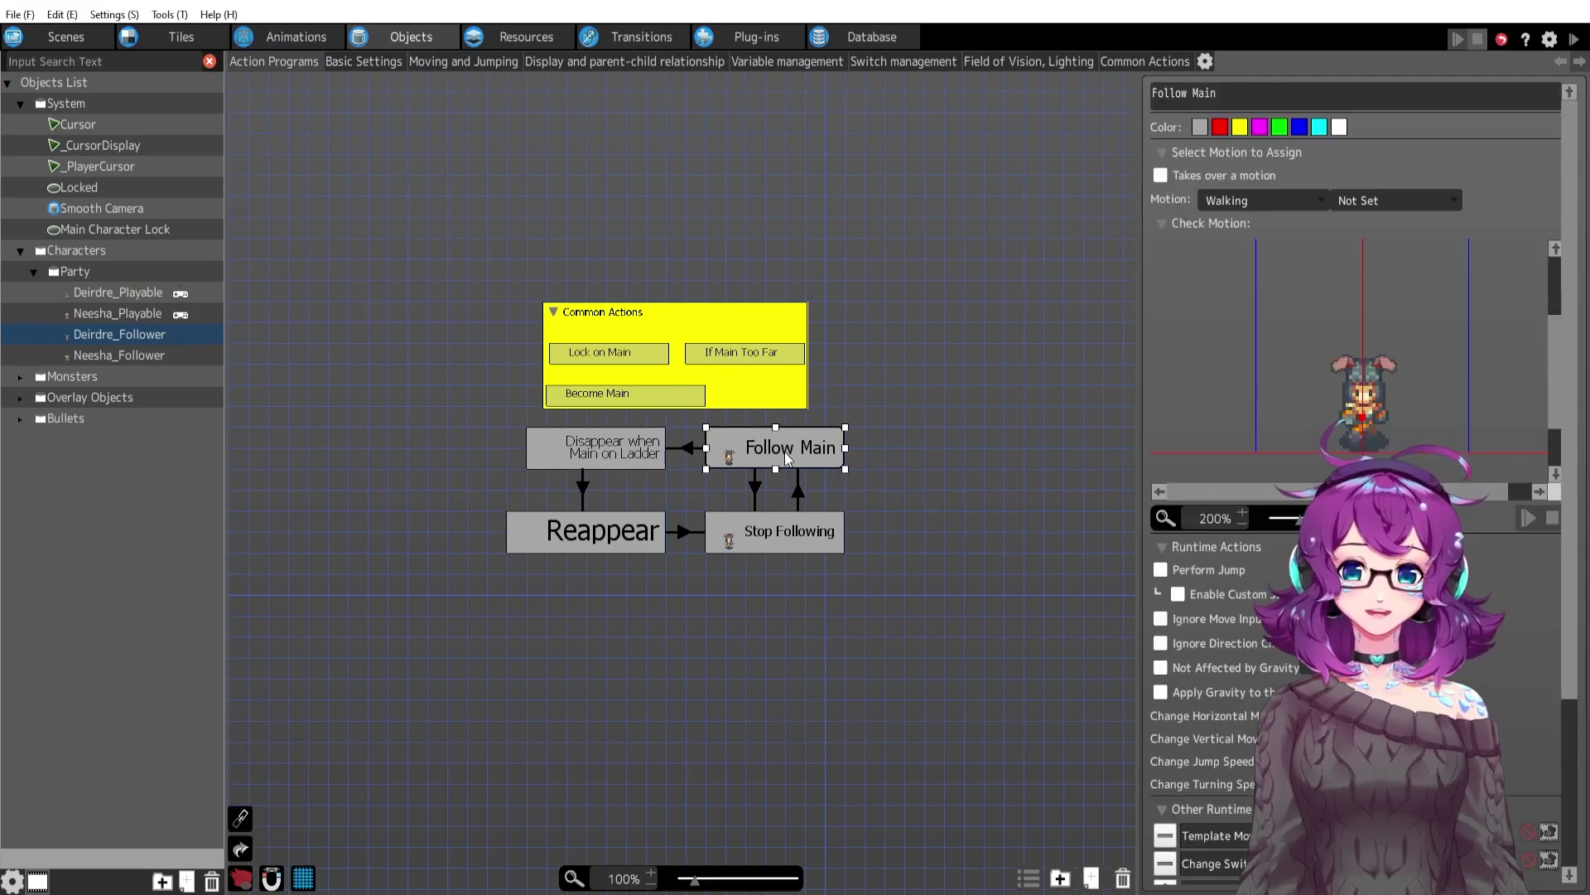
scroll(1210, 315, down, 3)
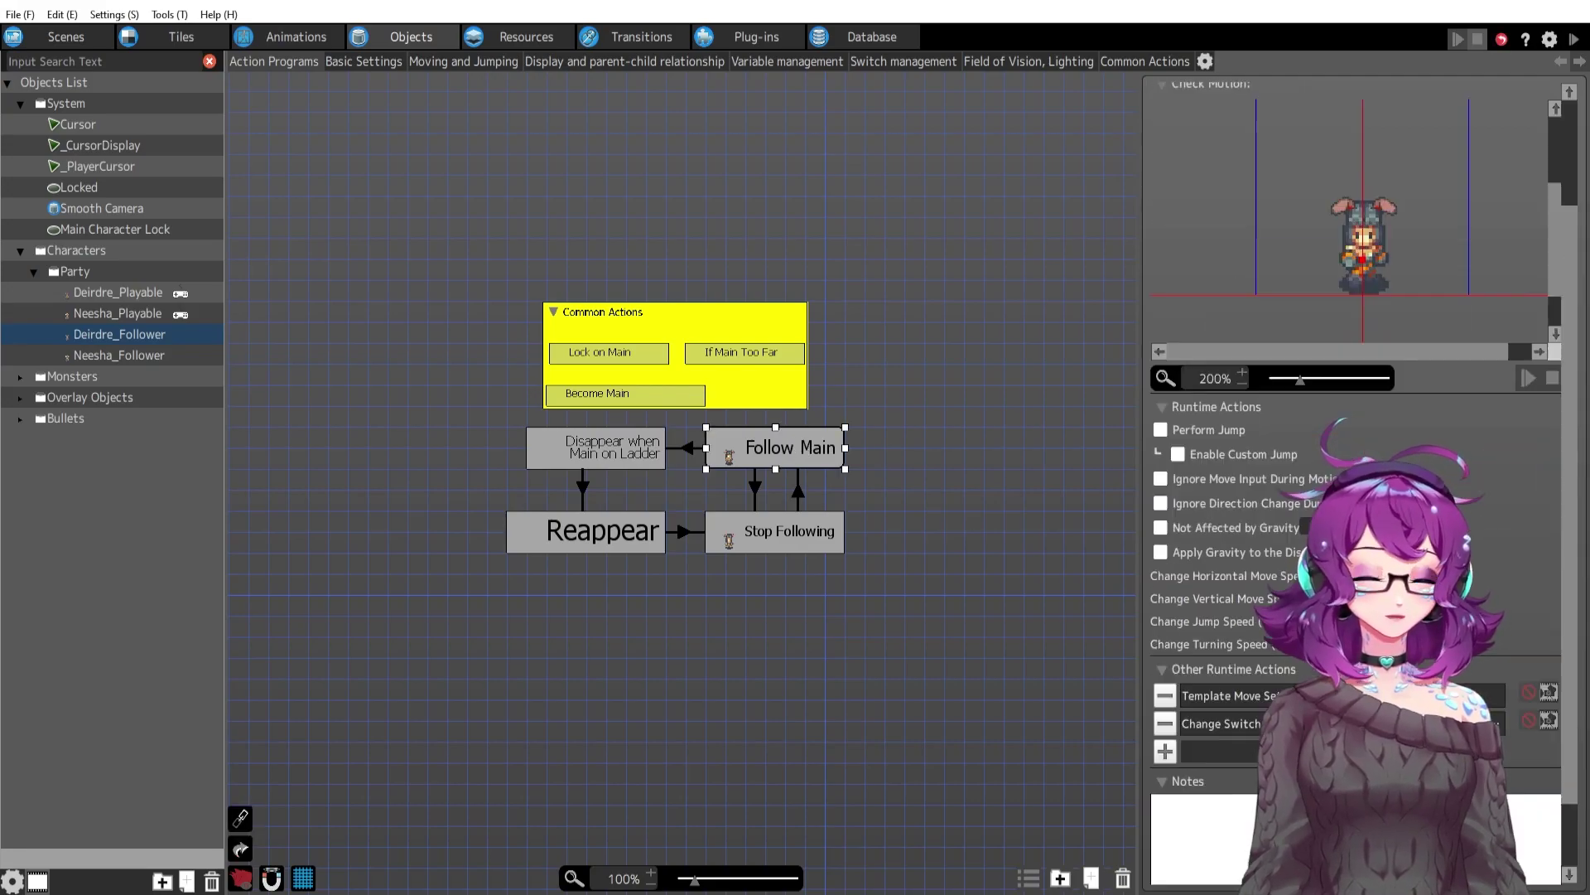
double_click(1226, 696)
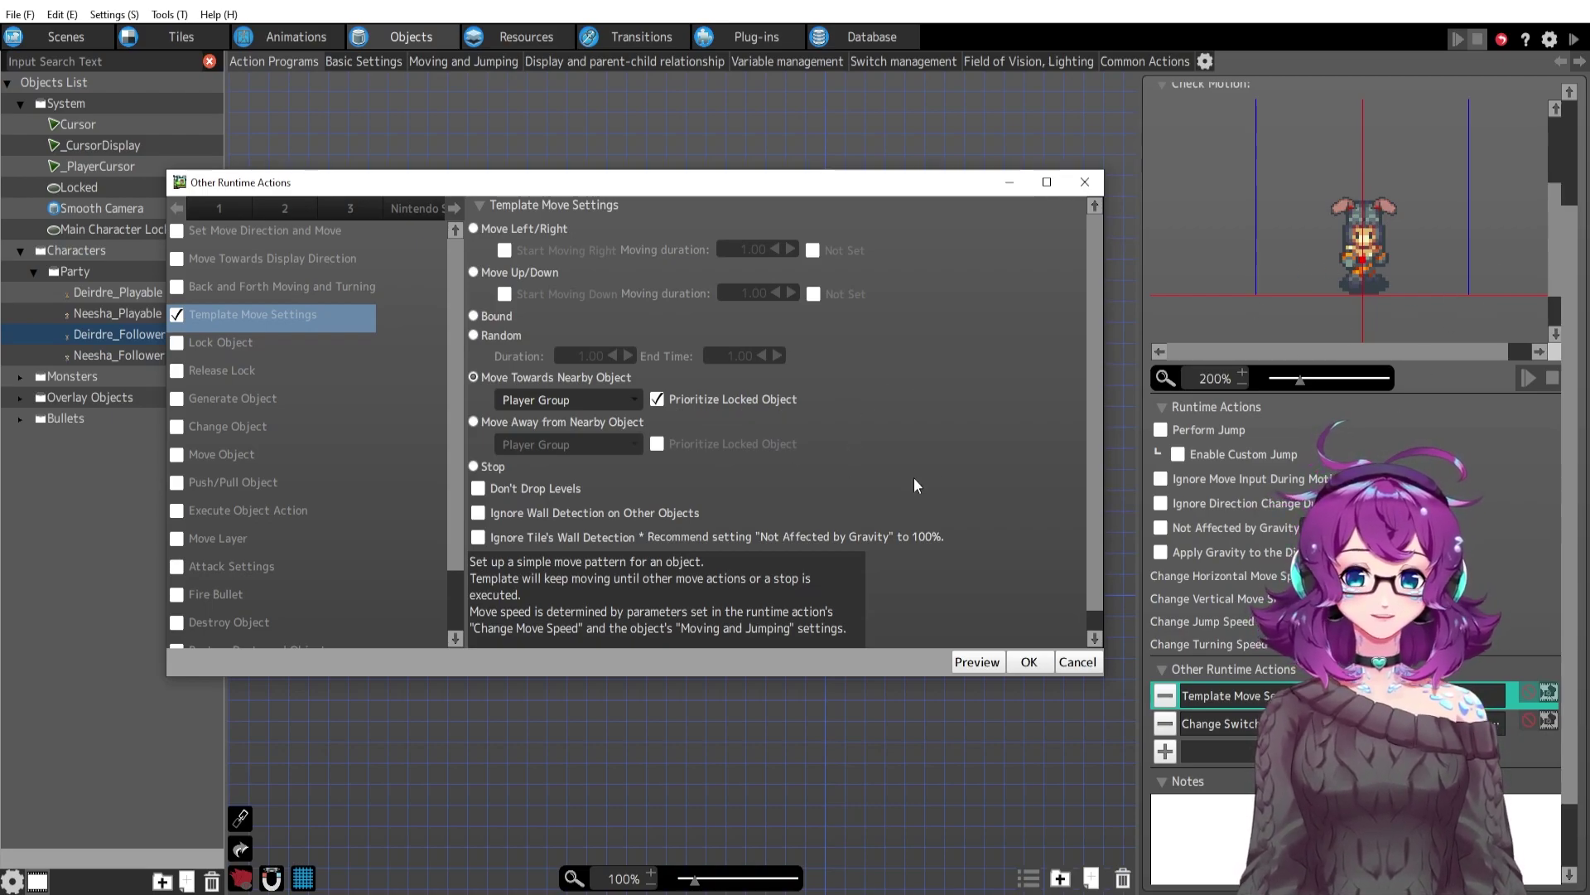
click(1062, 656)
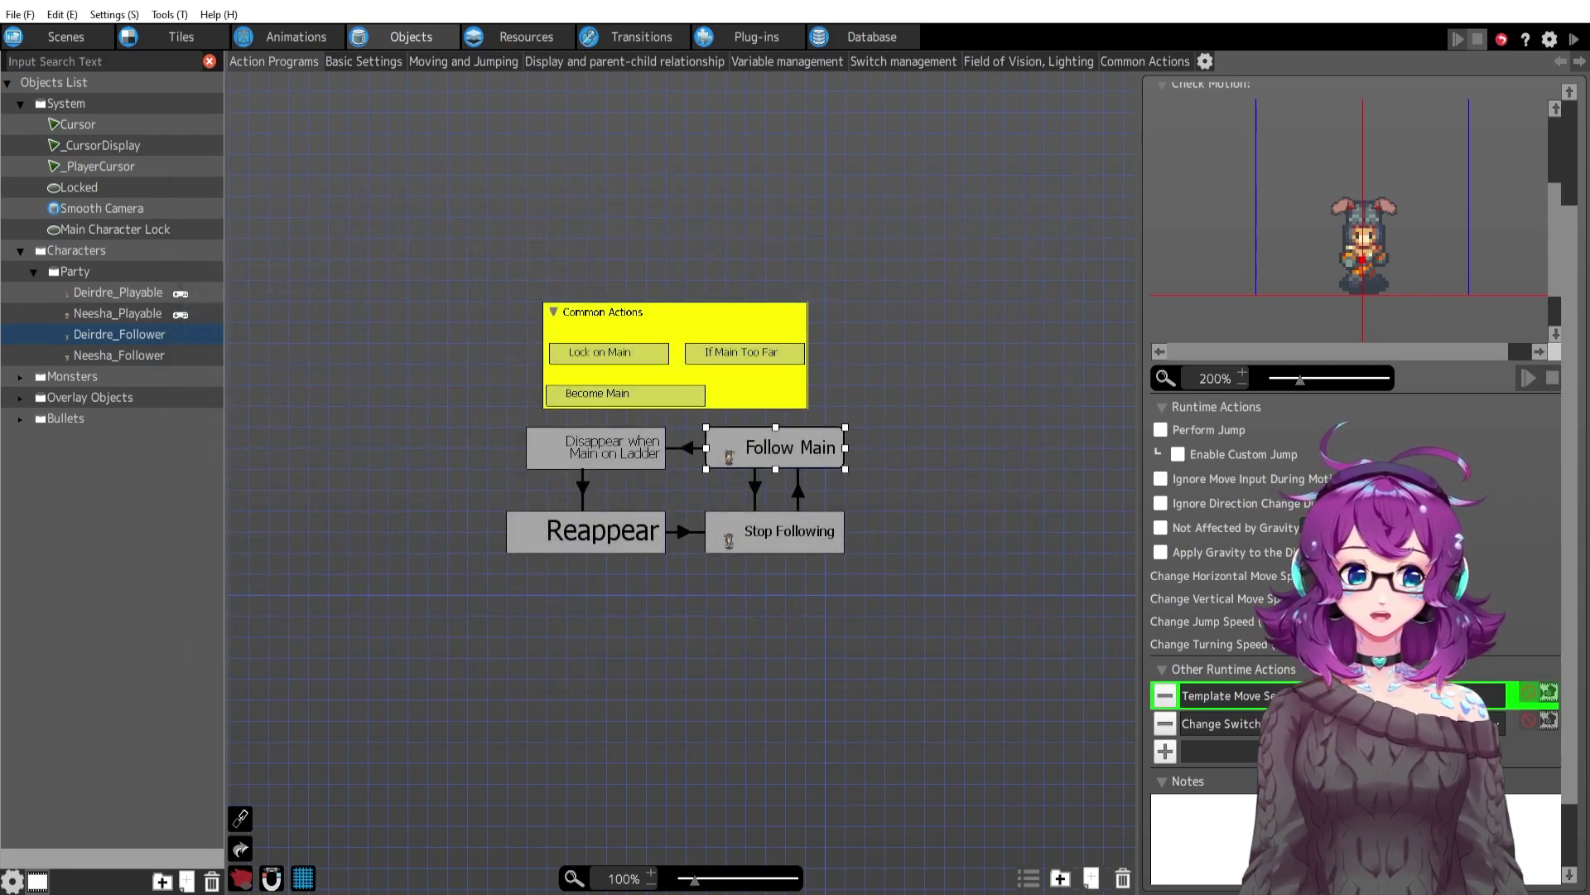
Inspect Follow Main's Change Switch action setting Free Movement OFF, leaving it unchanged.
double_click(1217, 723)
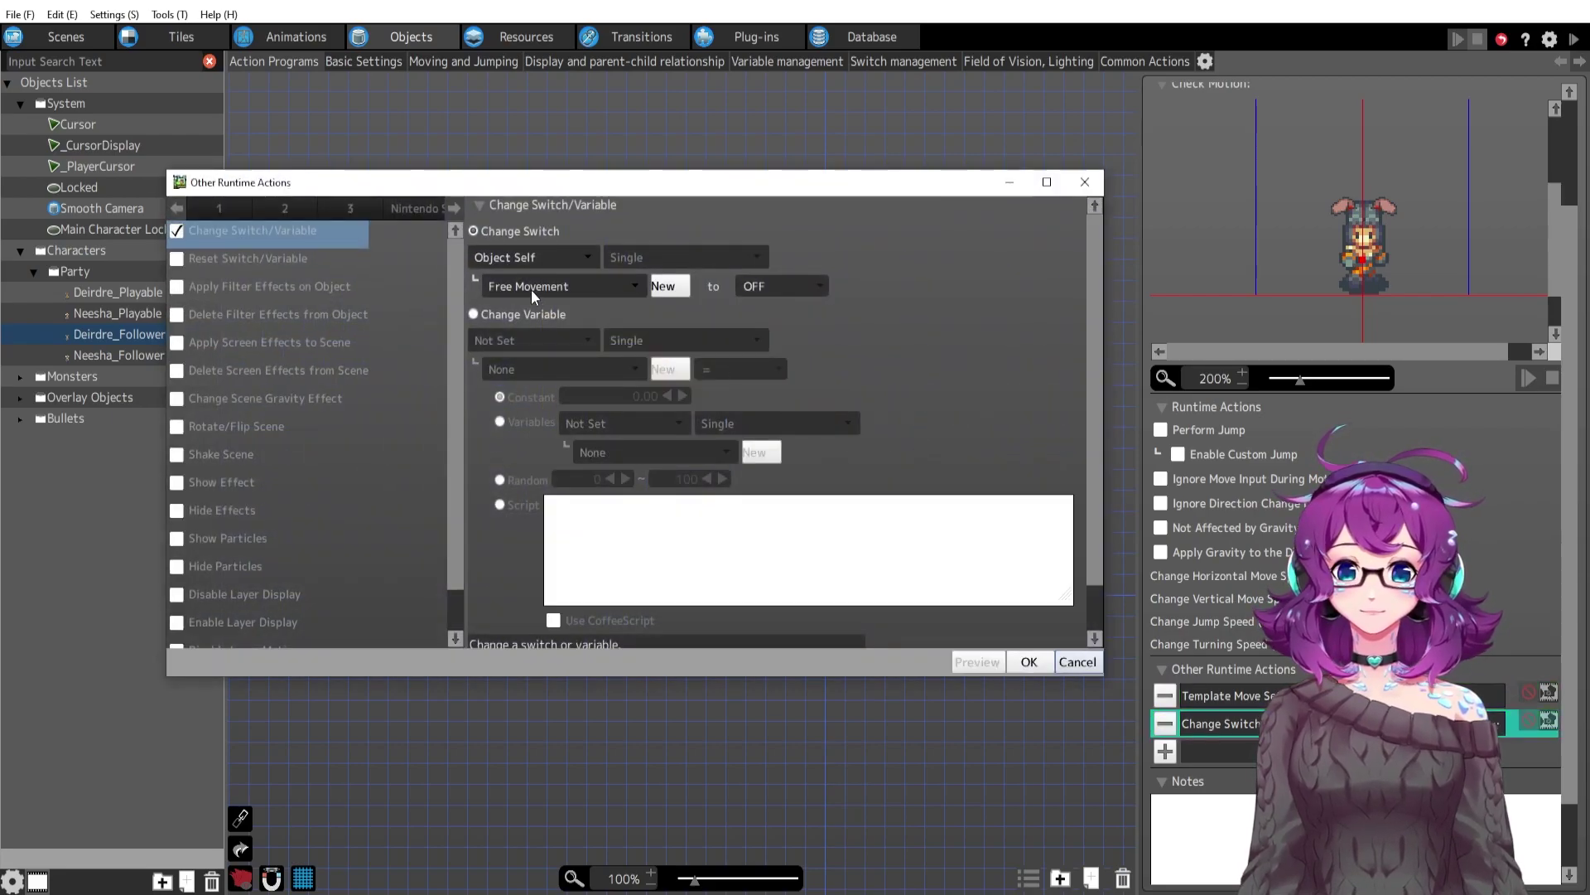
drag(621, 189, 1137, 219)
drag(828, 212, 400, 190)
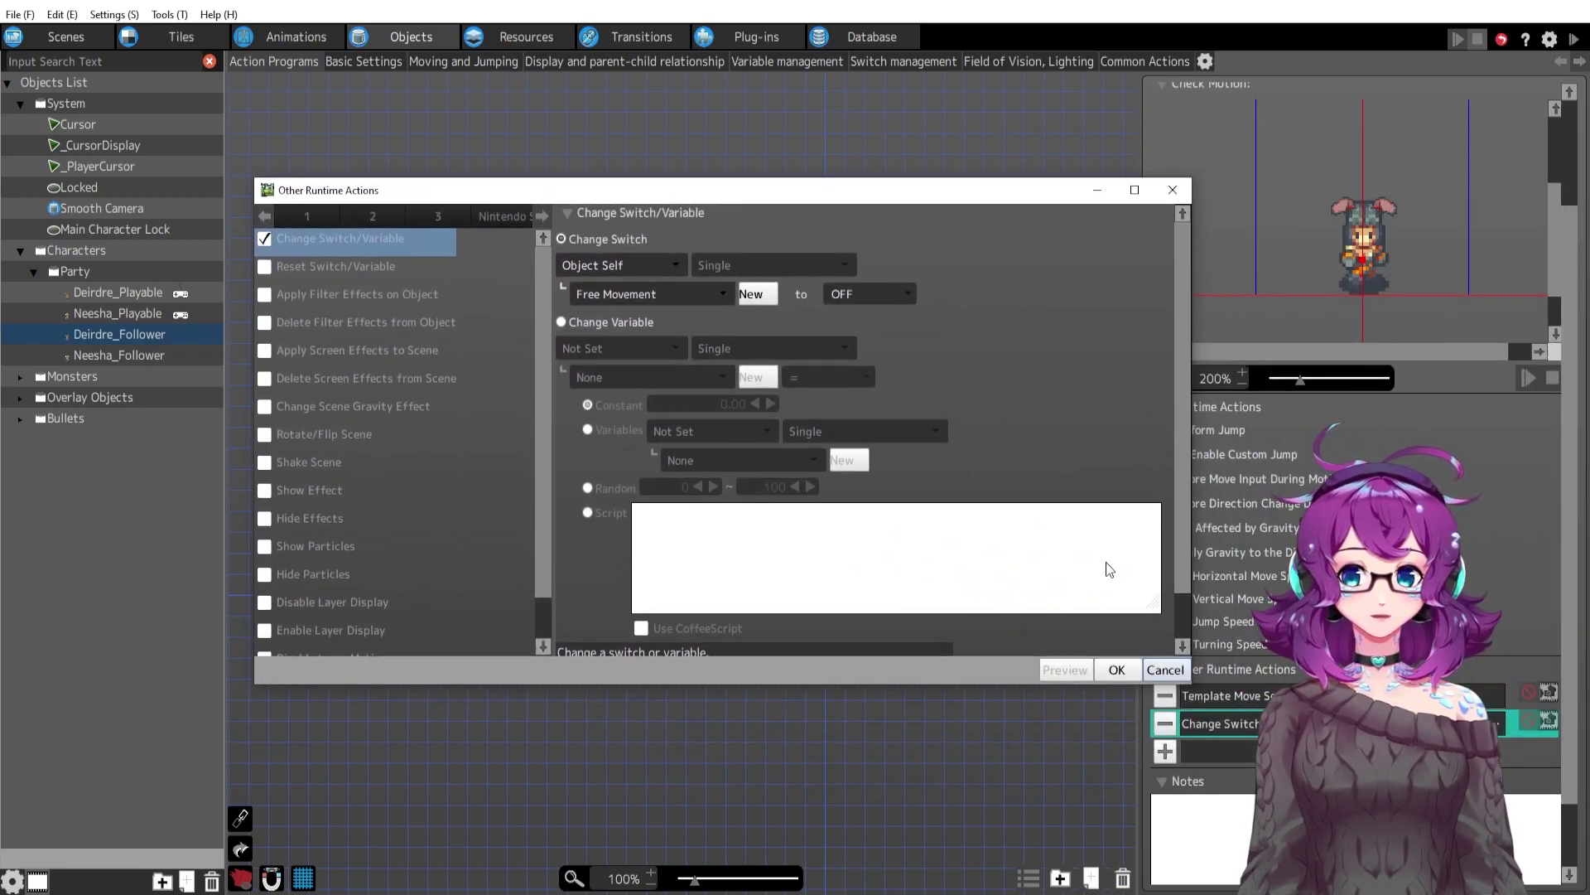
key(Escape)
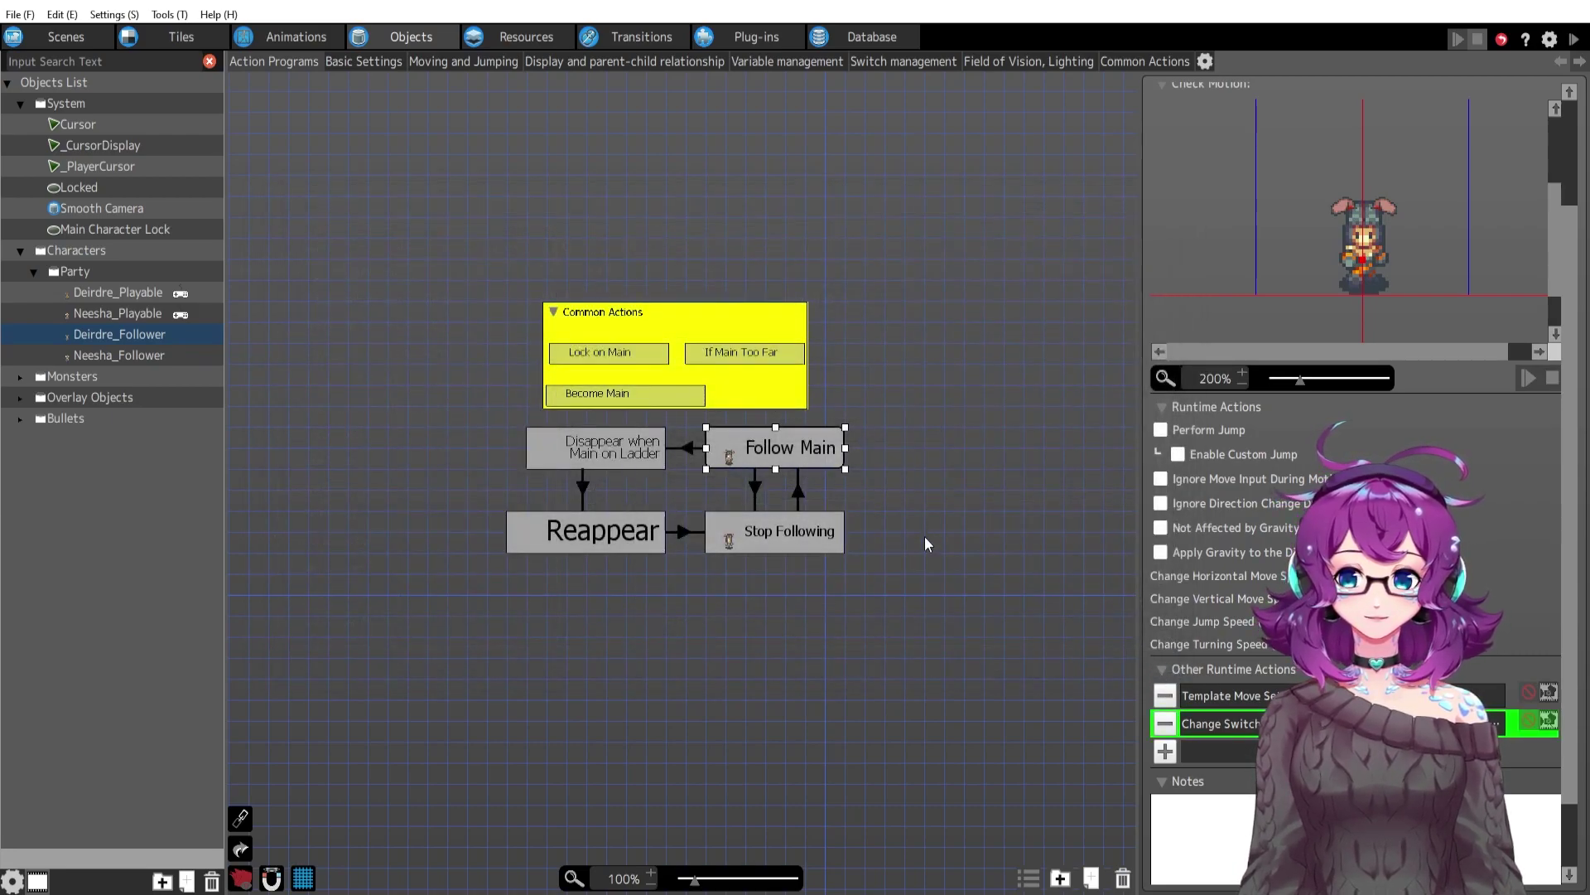
double_click(1246, 724)
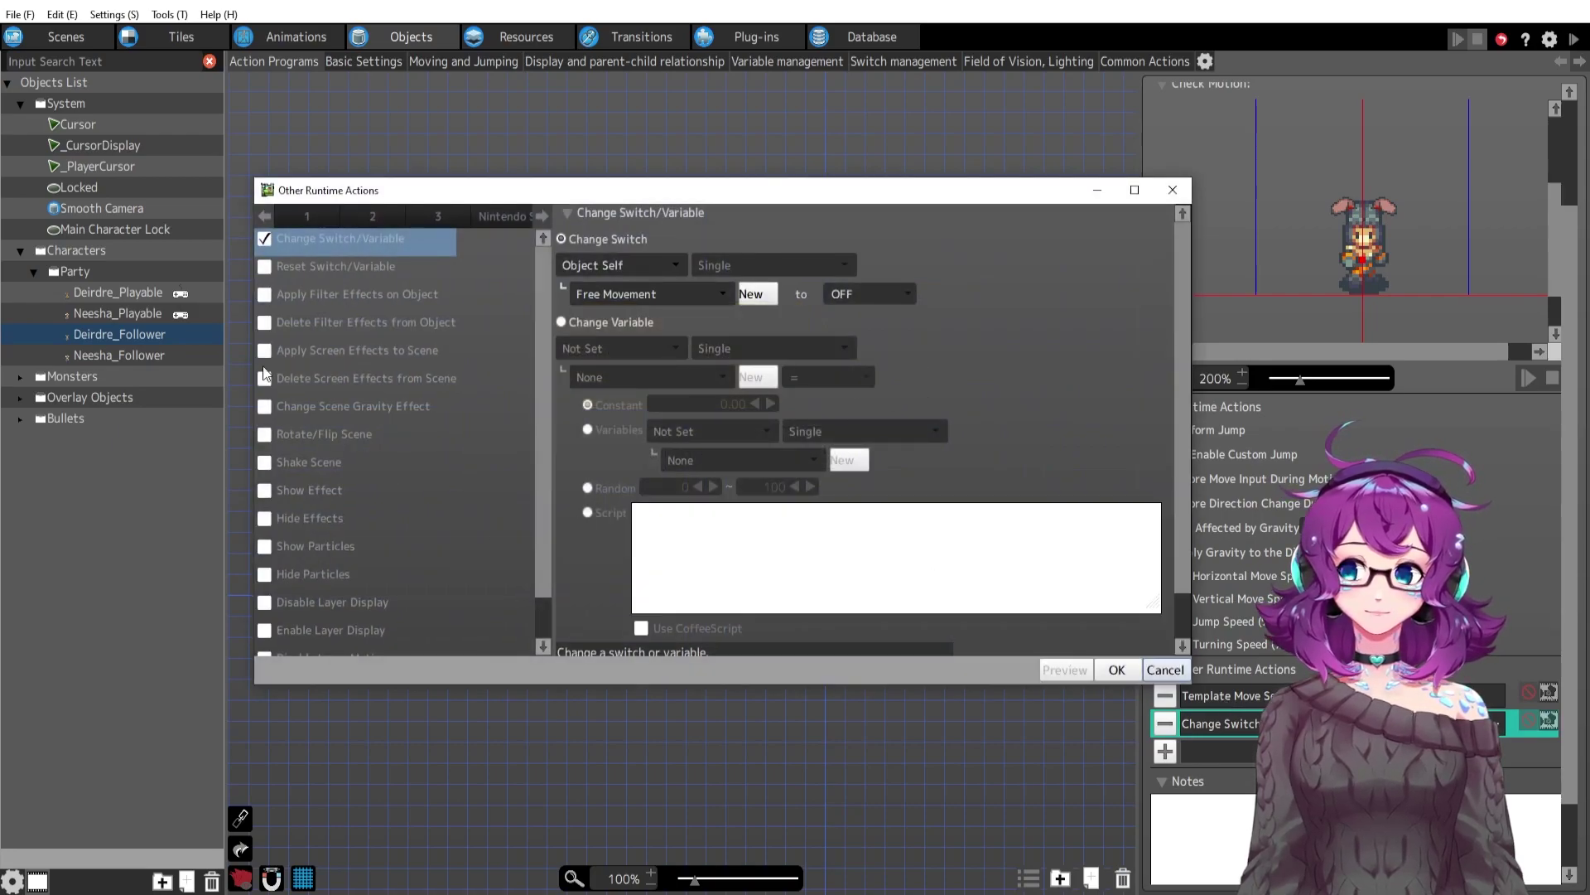
key(Escape)
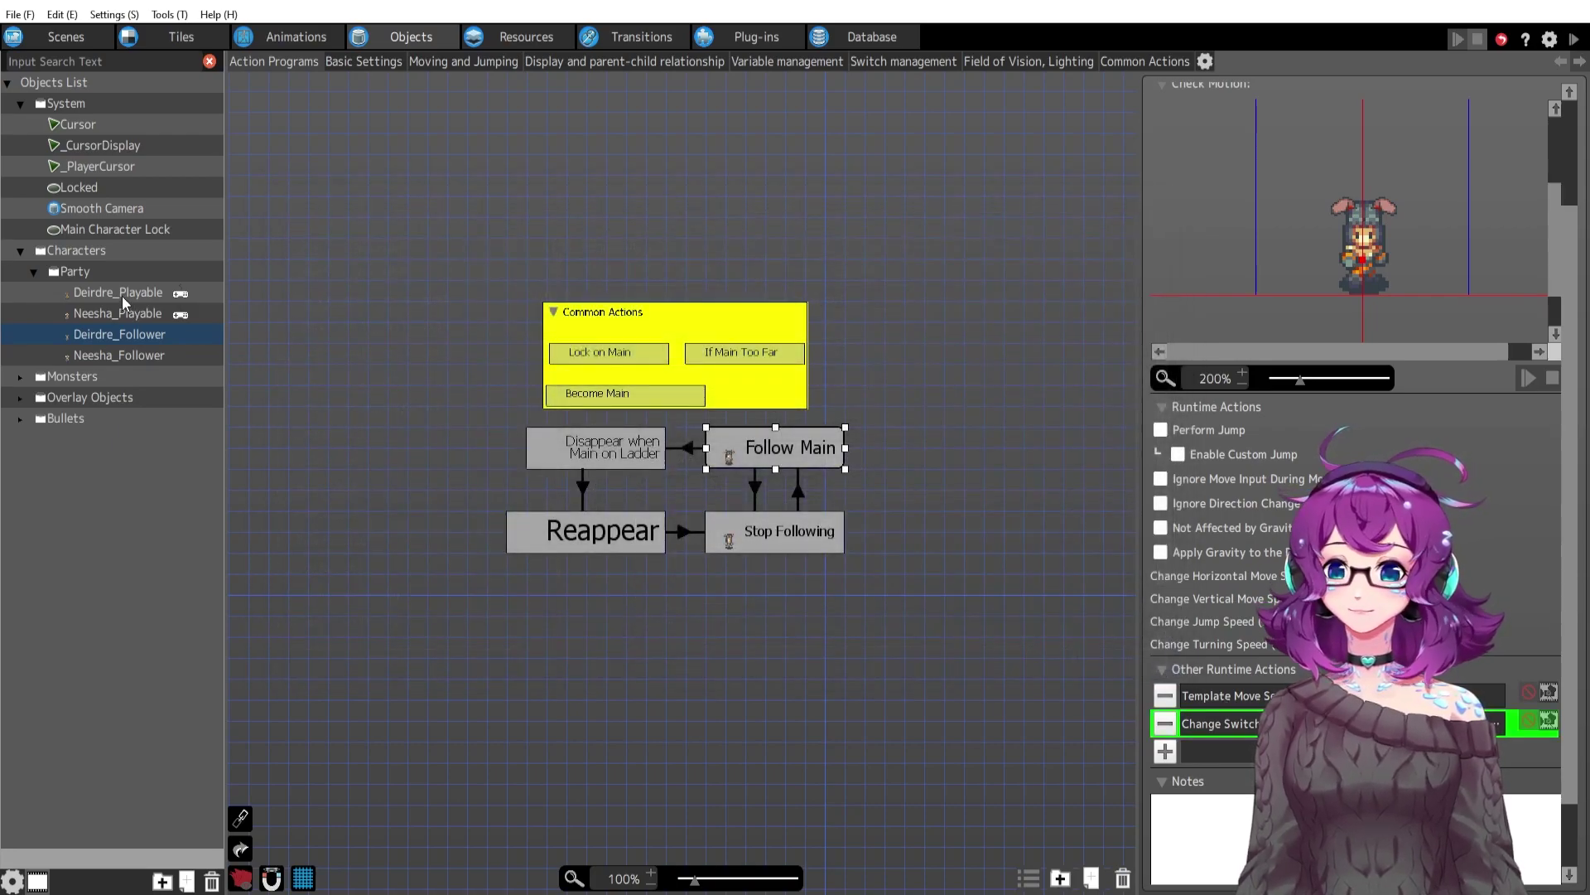
In Deirdre_Playable, inspect the Ladder Down Hole state's Template Move settings without changes.
click(121, 293)
click(609, 626)
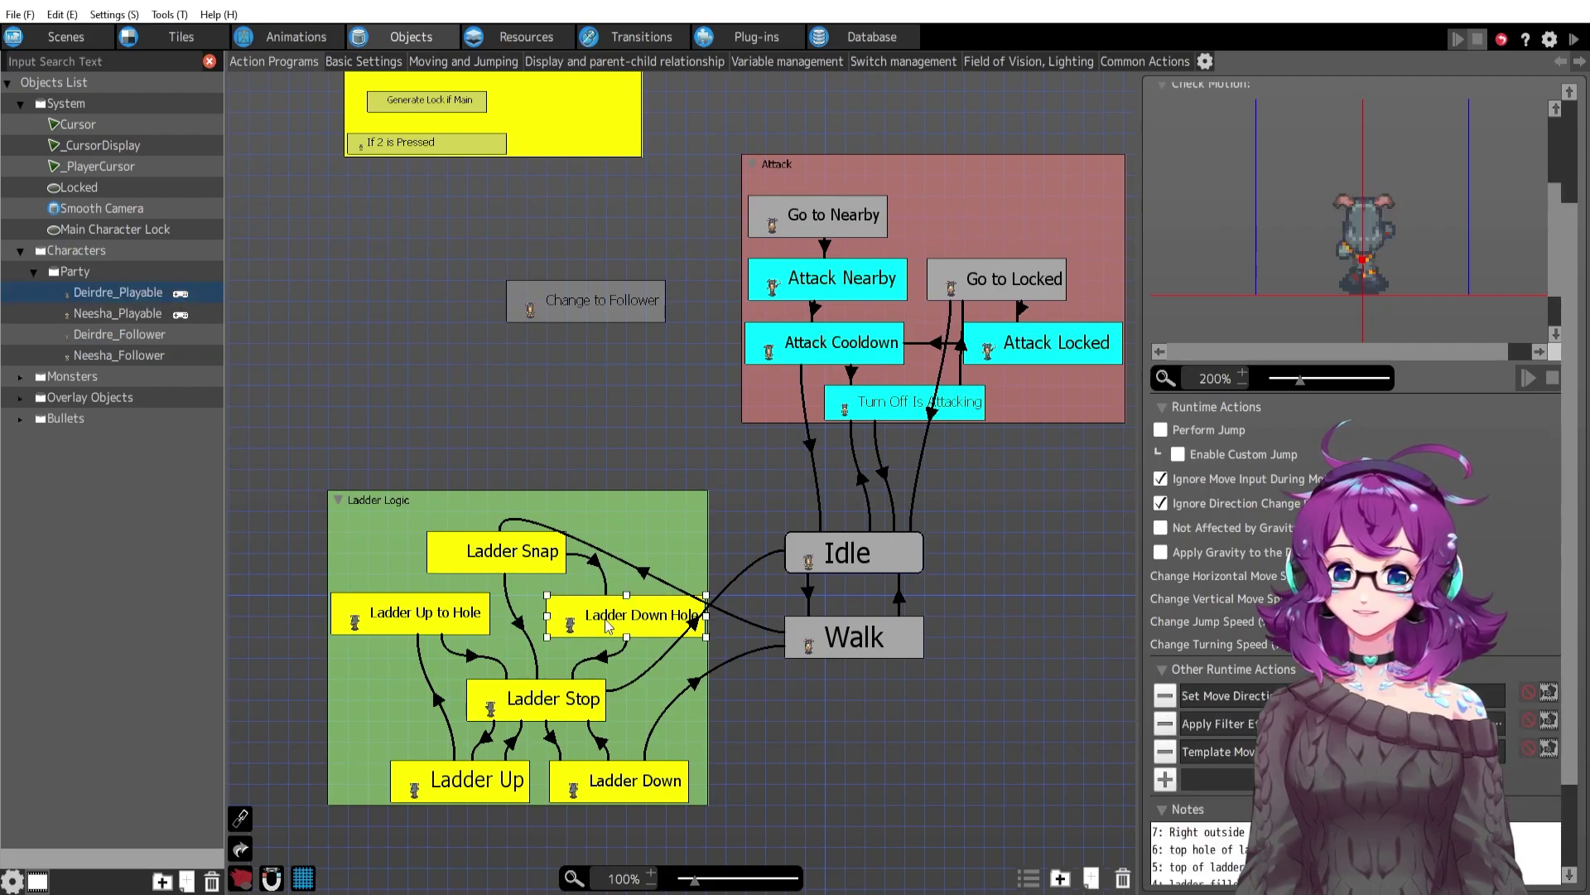
double_click(1235, 752)
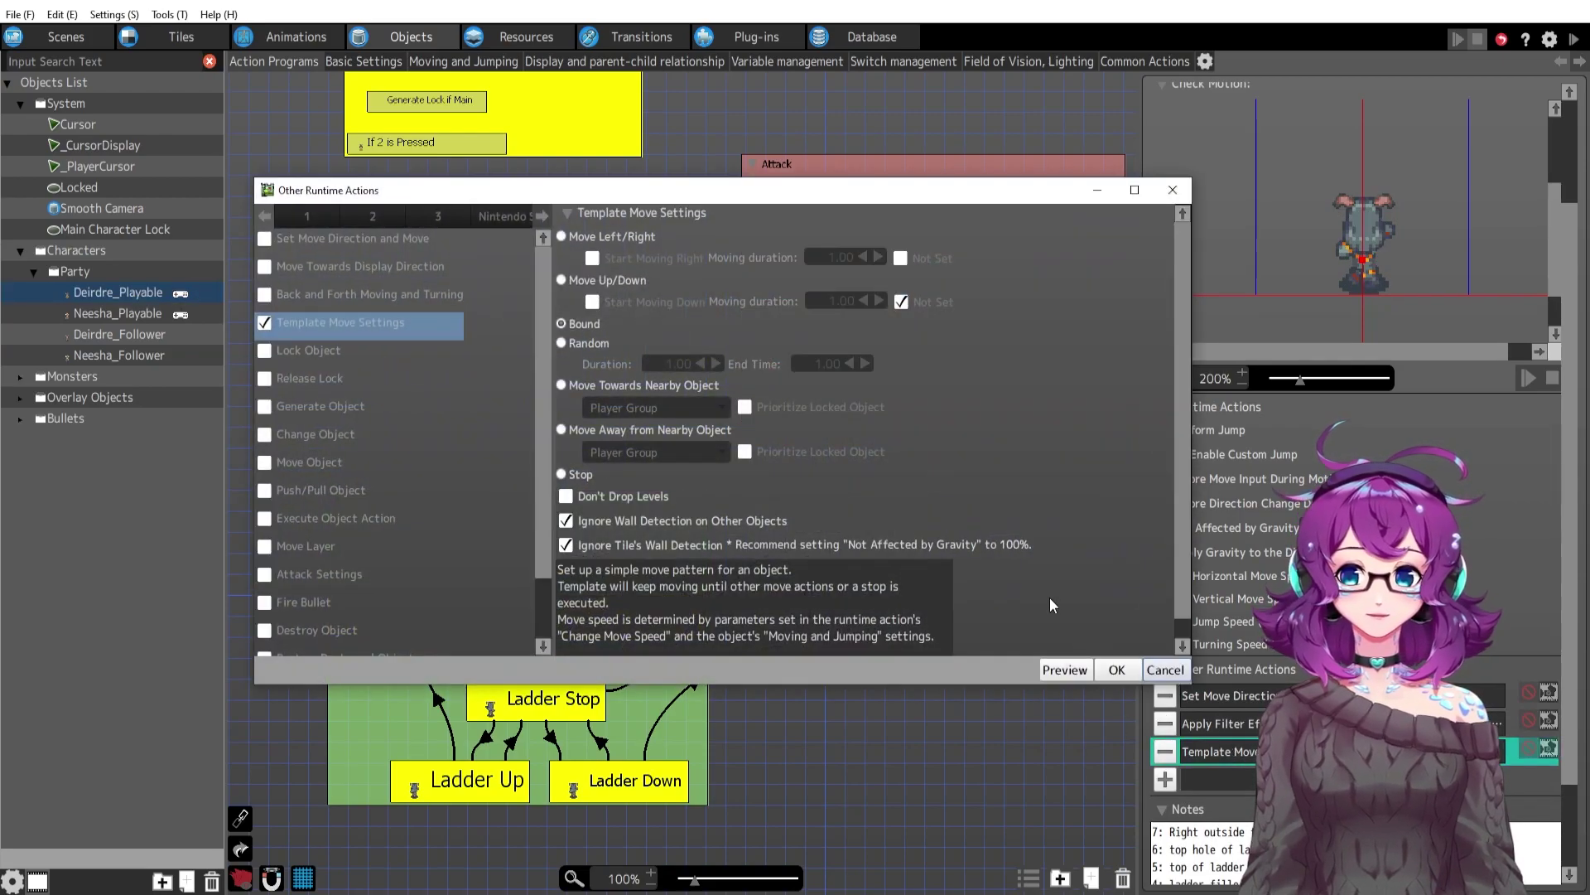
scroll(1027, 501, down, 1)
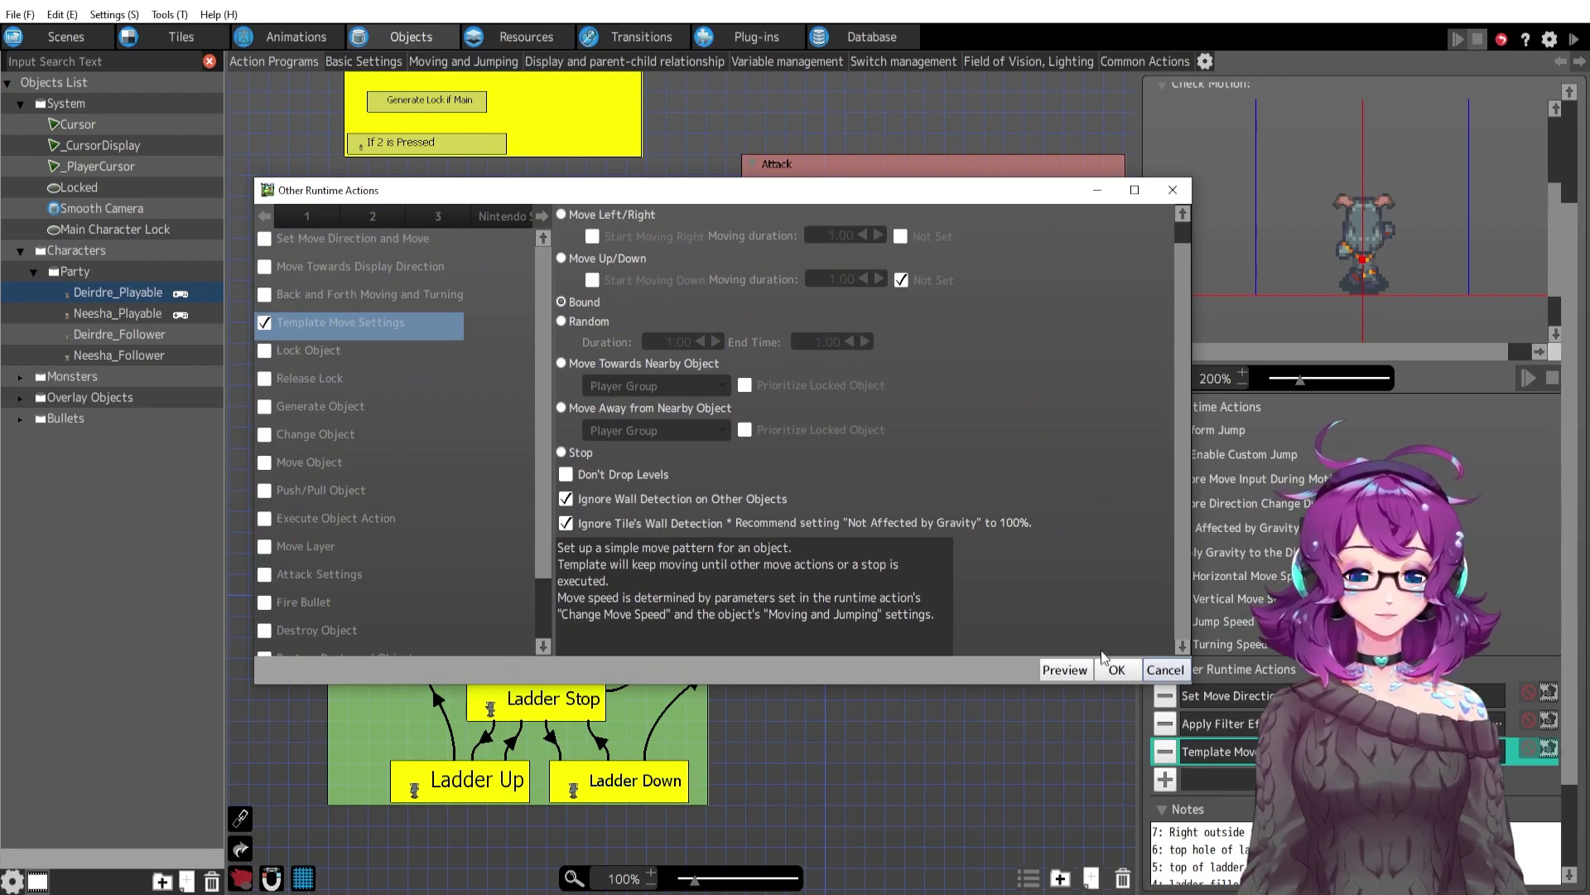
click(1165, 669)
Draft a Change Switch action setting Object Self's Free Movement ON, then discard it.
click(1165, 781)
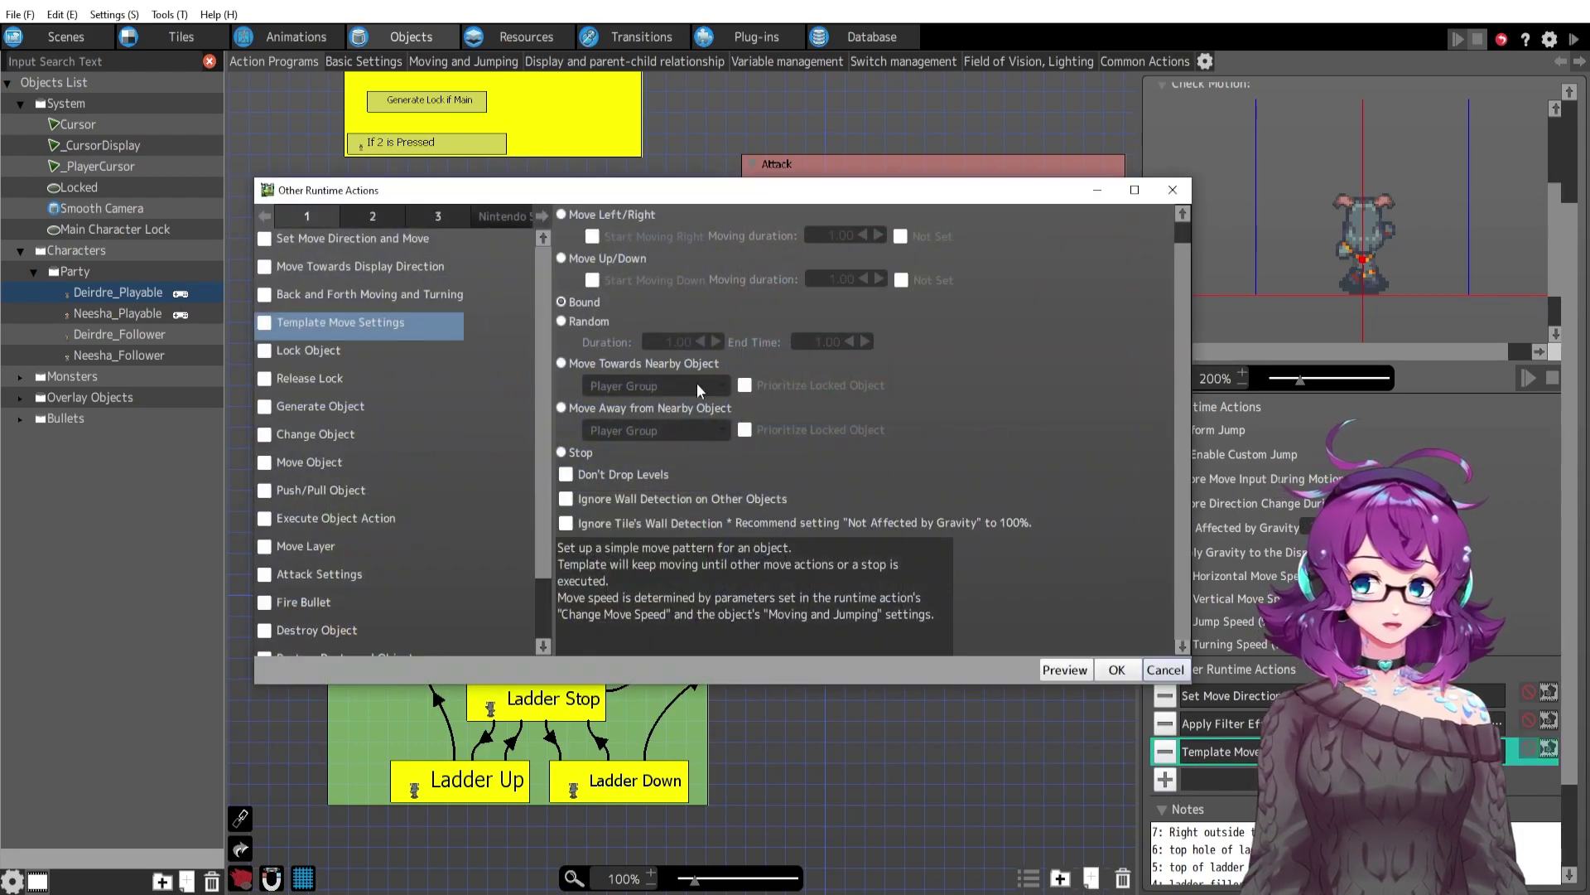
click(375, 217)
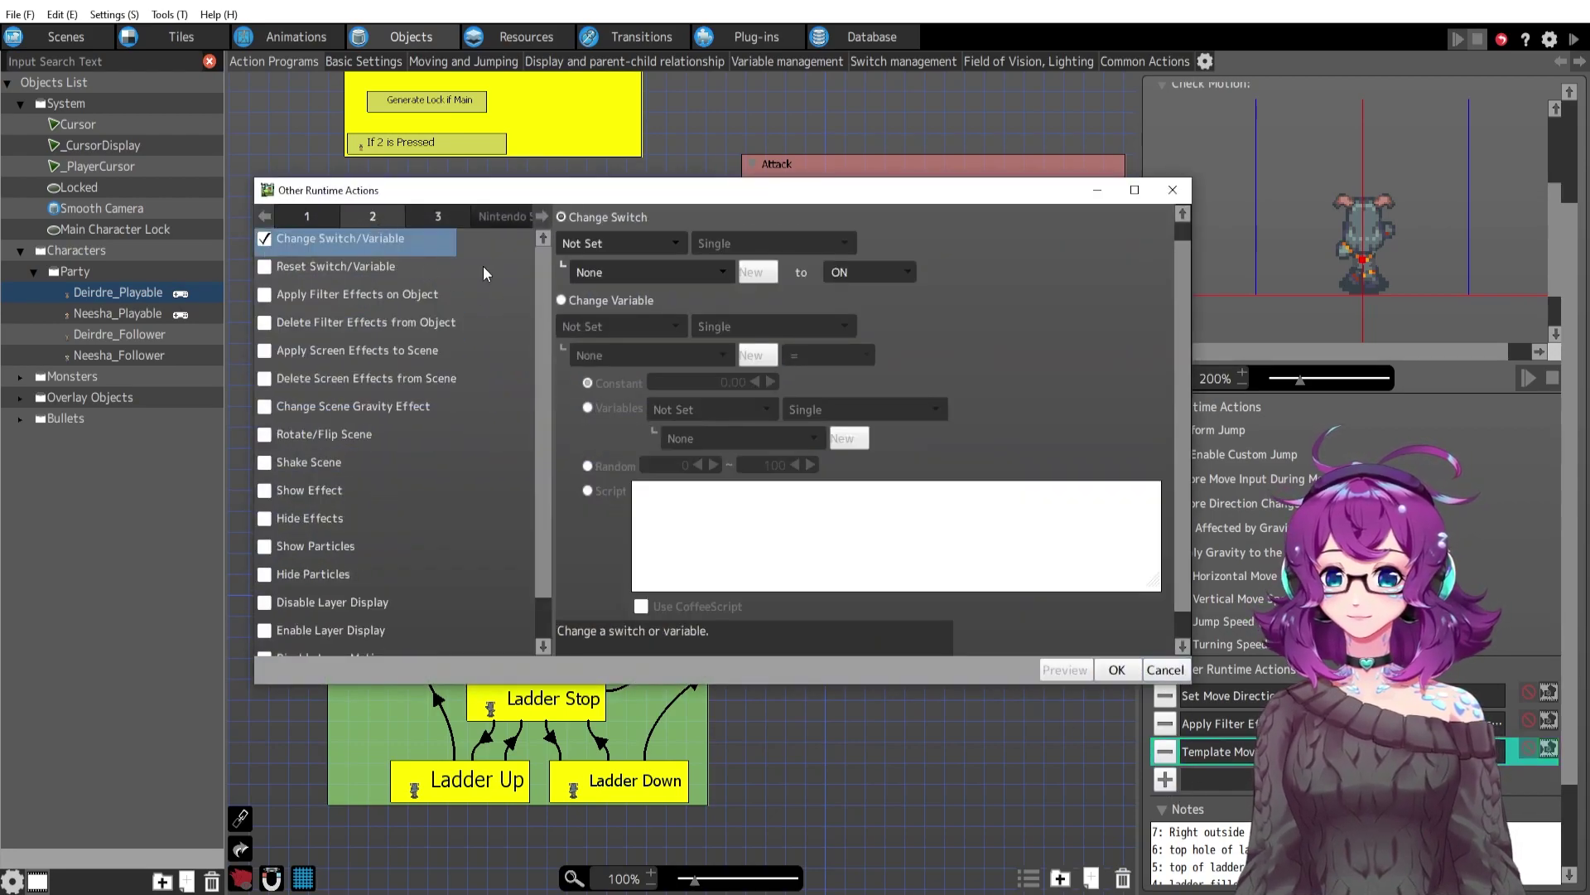
click(629, 247)
click(625, 298)
click(633, 273)
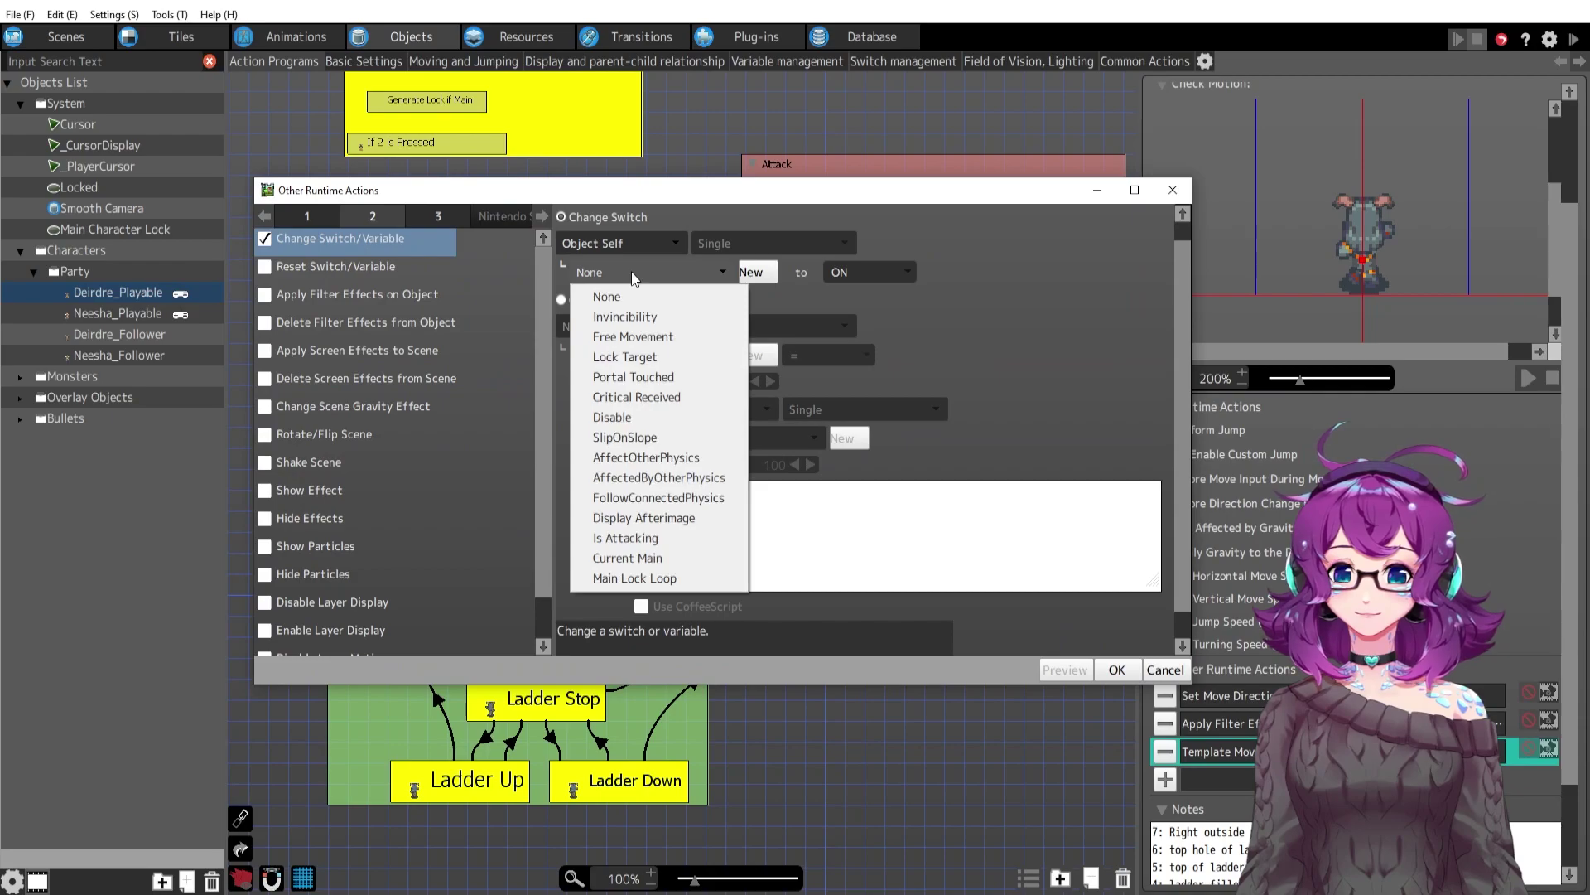
click(685, 338)
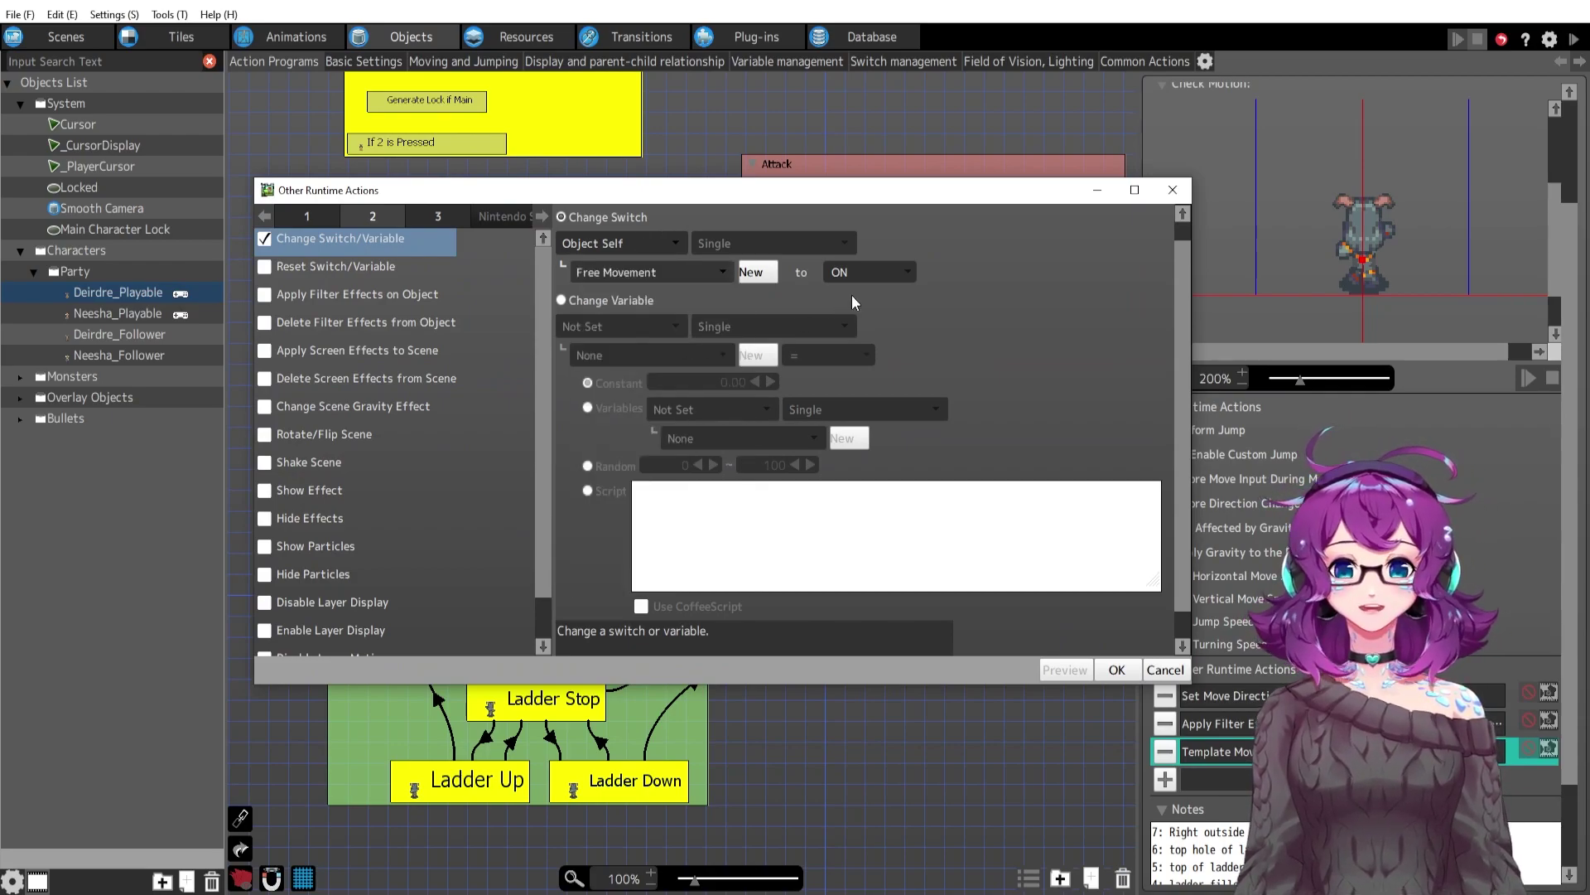
click(870, 272)
click(838, 292)
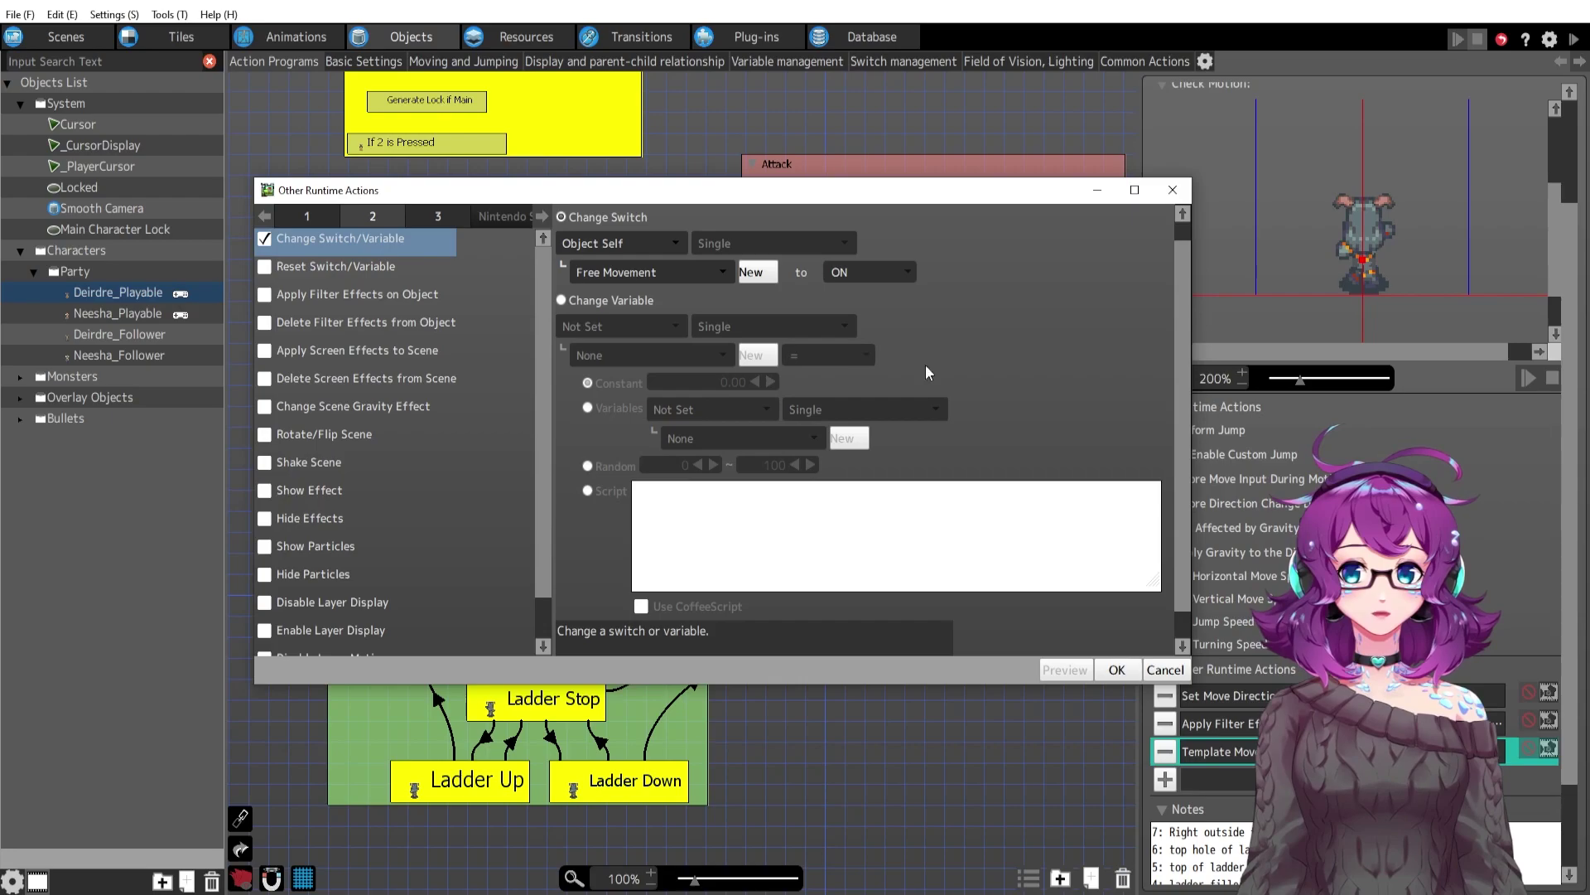
click(1165, 670)
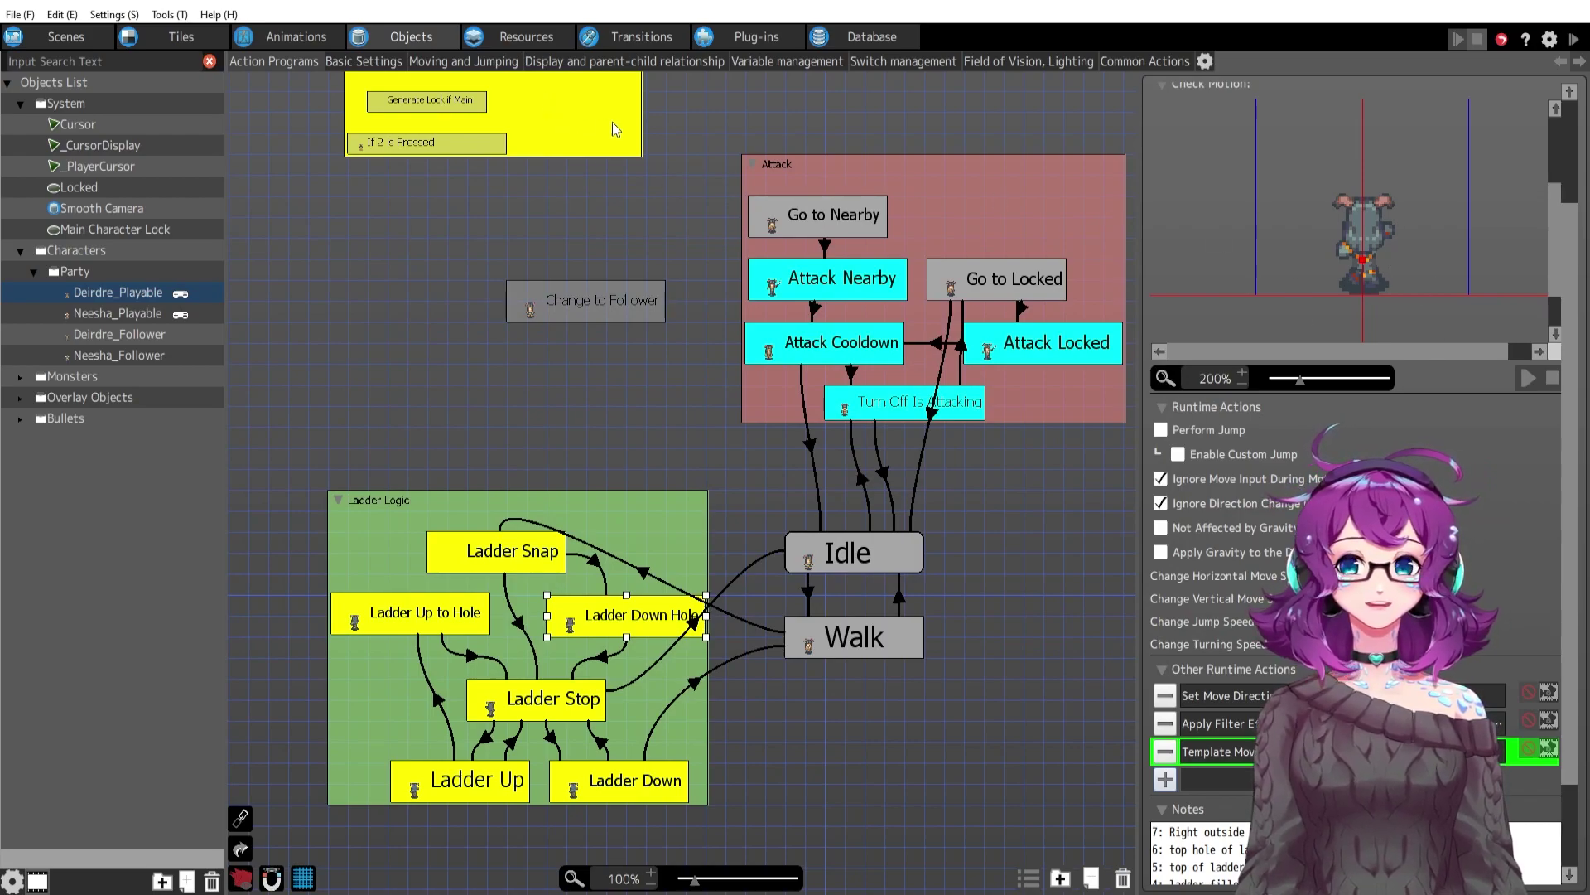
click(282, 41)
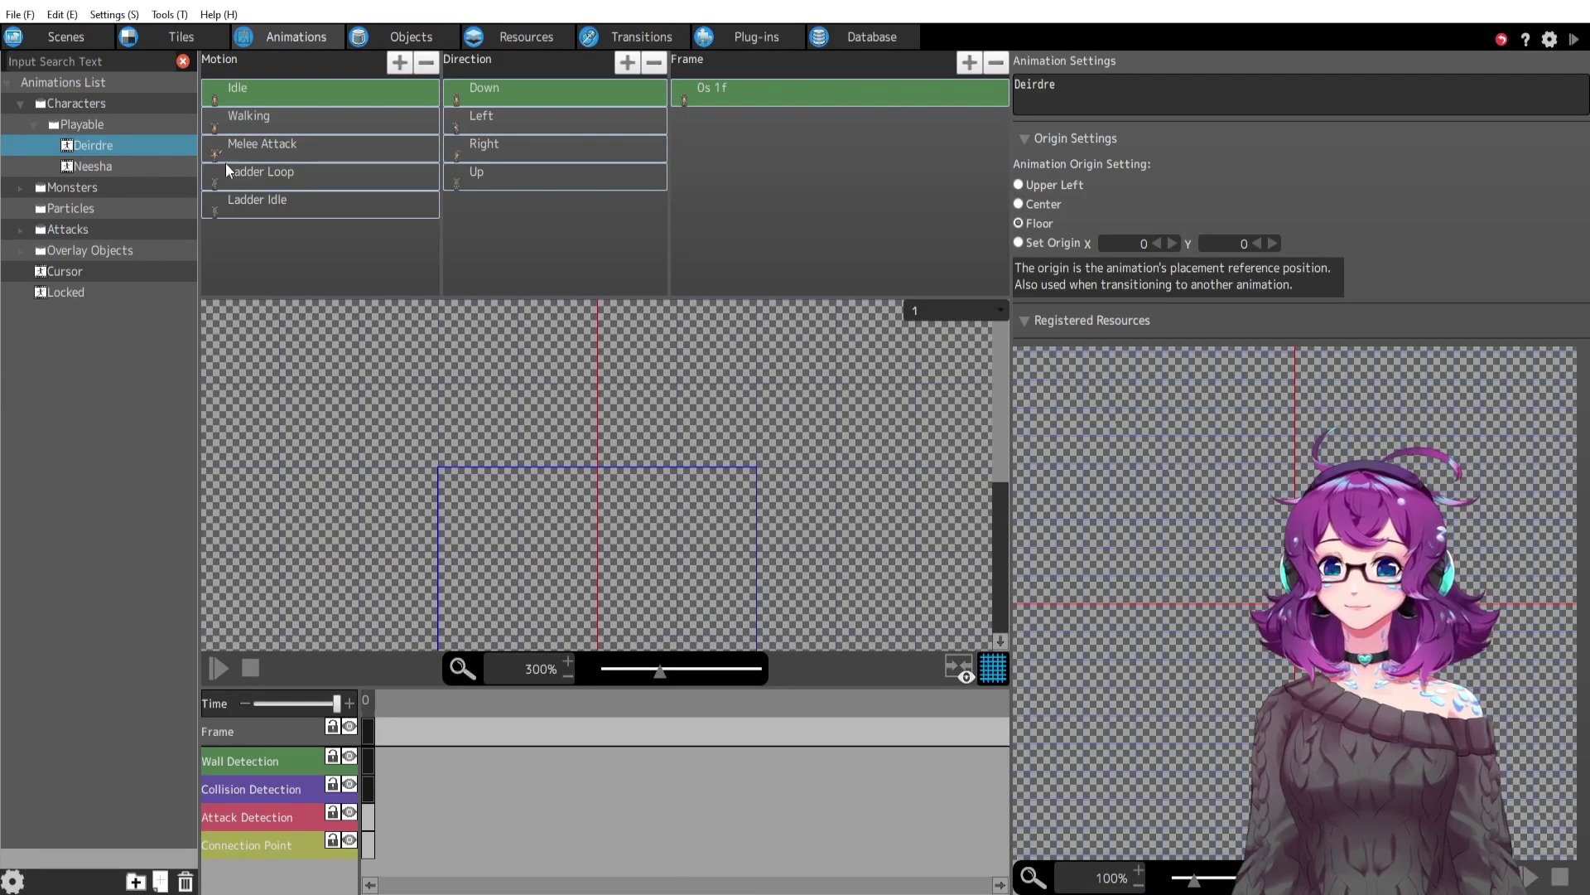
click(280, 178)
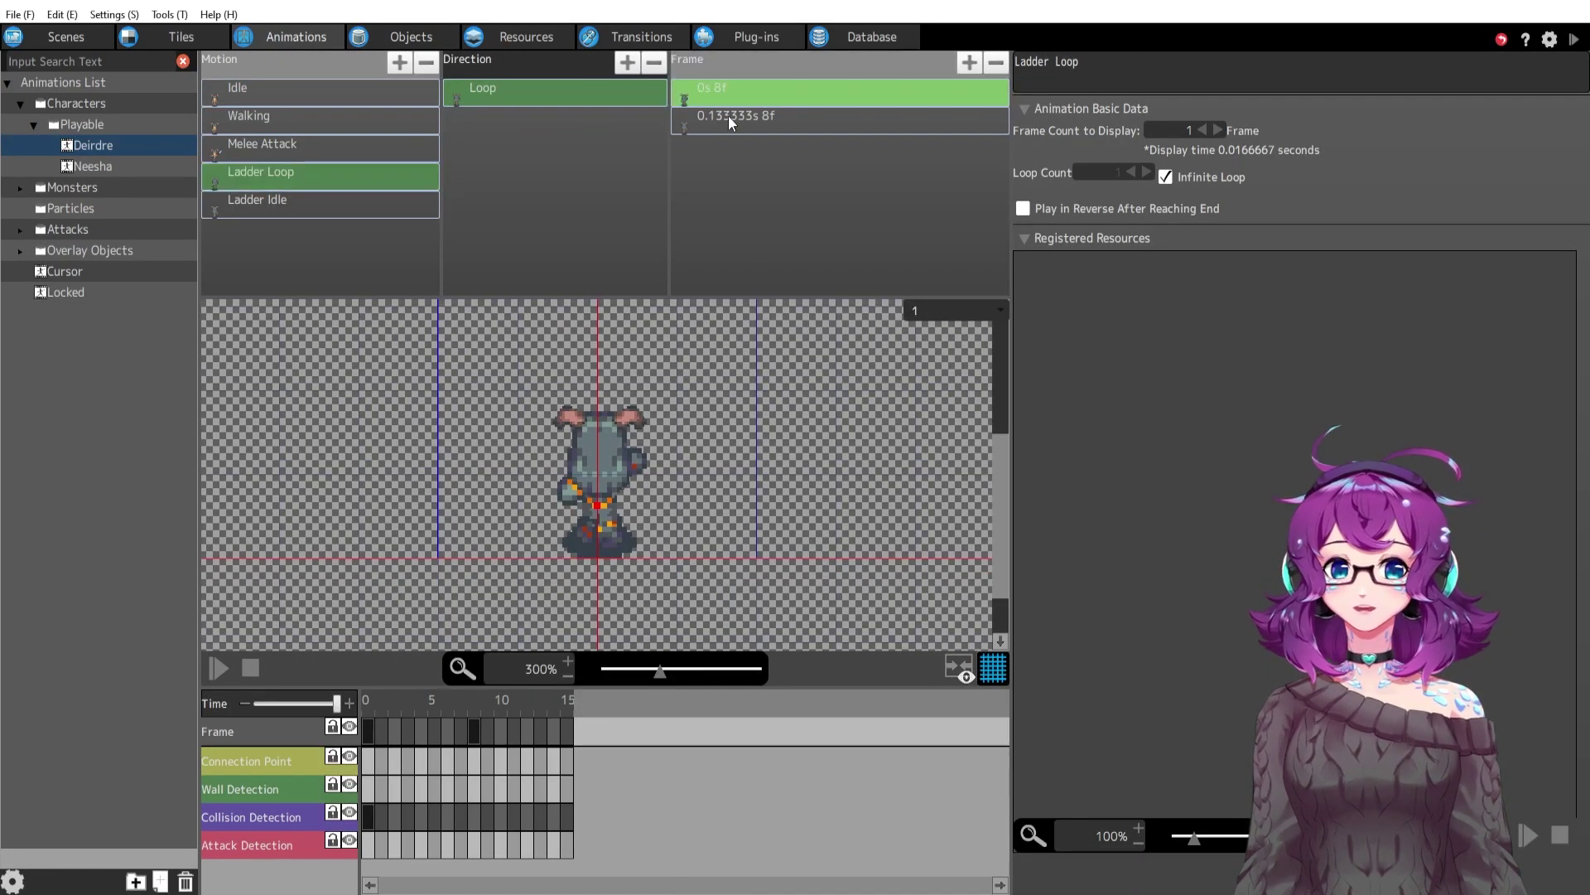
click(728, 120)
click(611, 522)
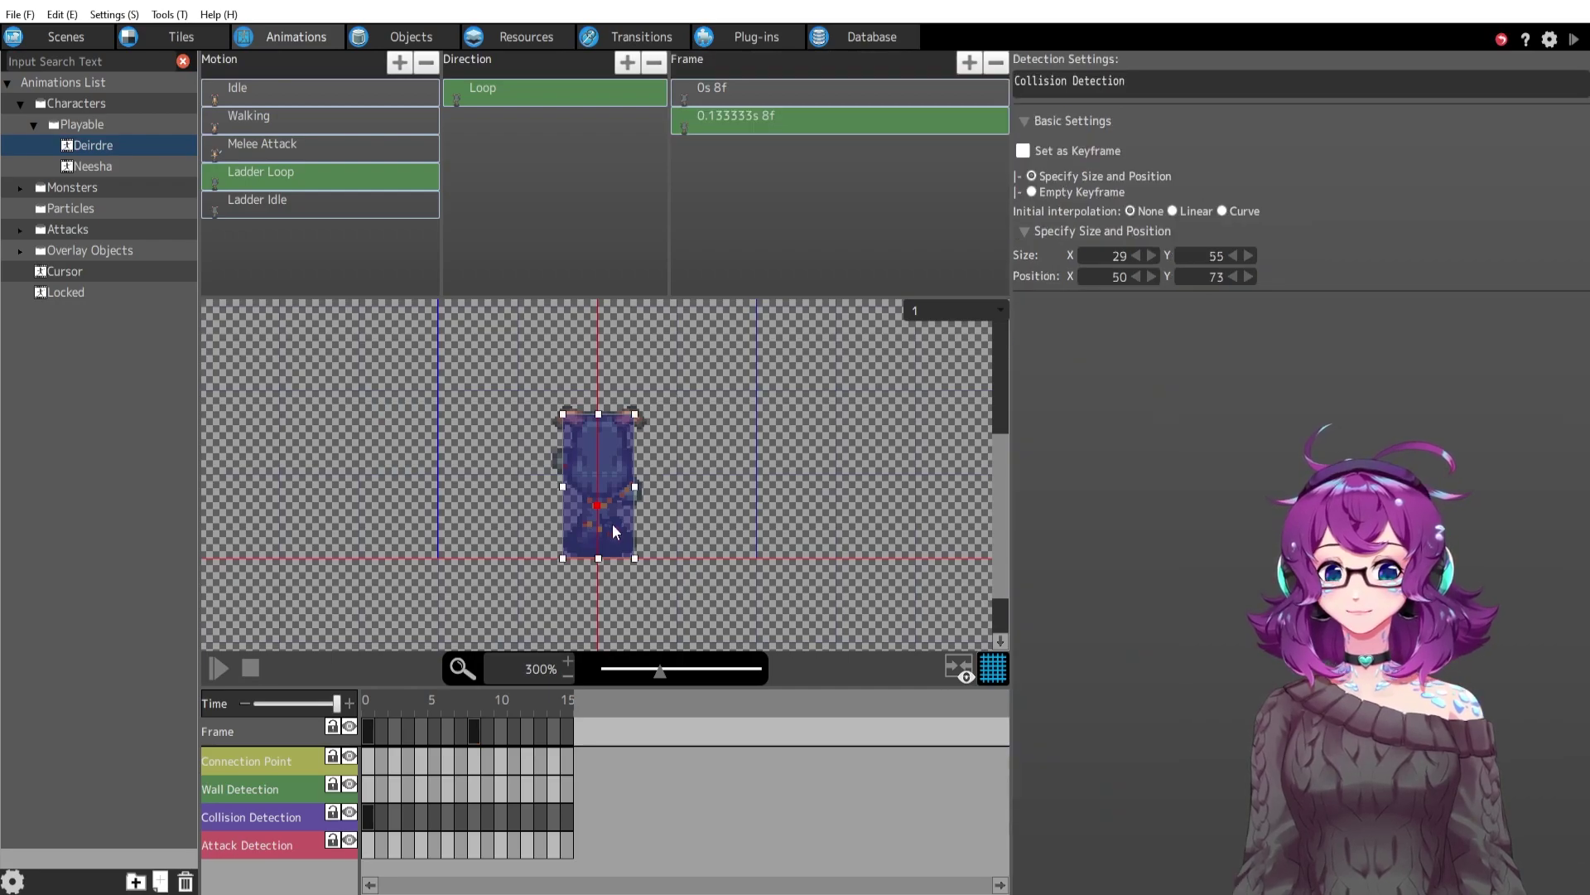
click(762, 110)
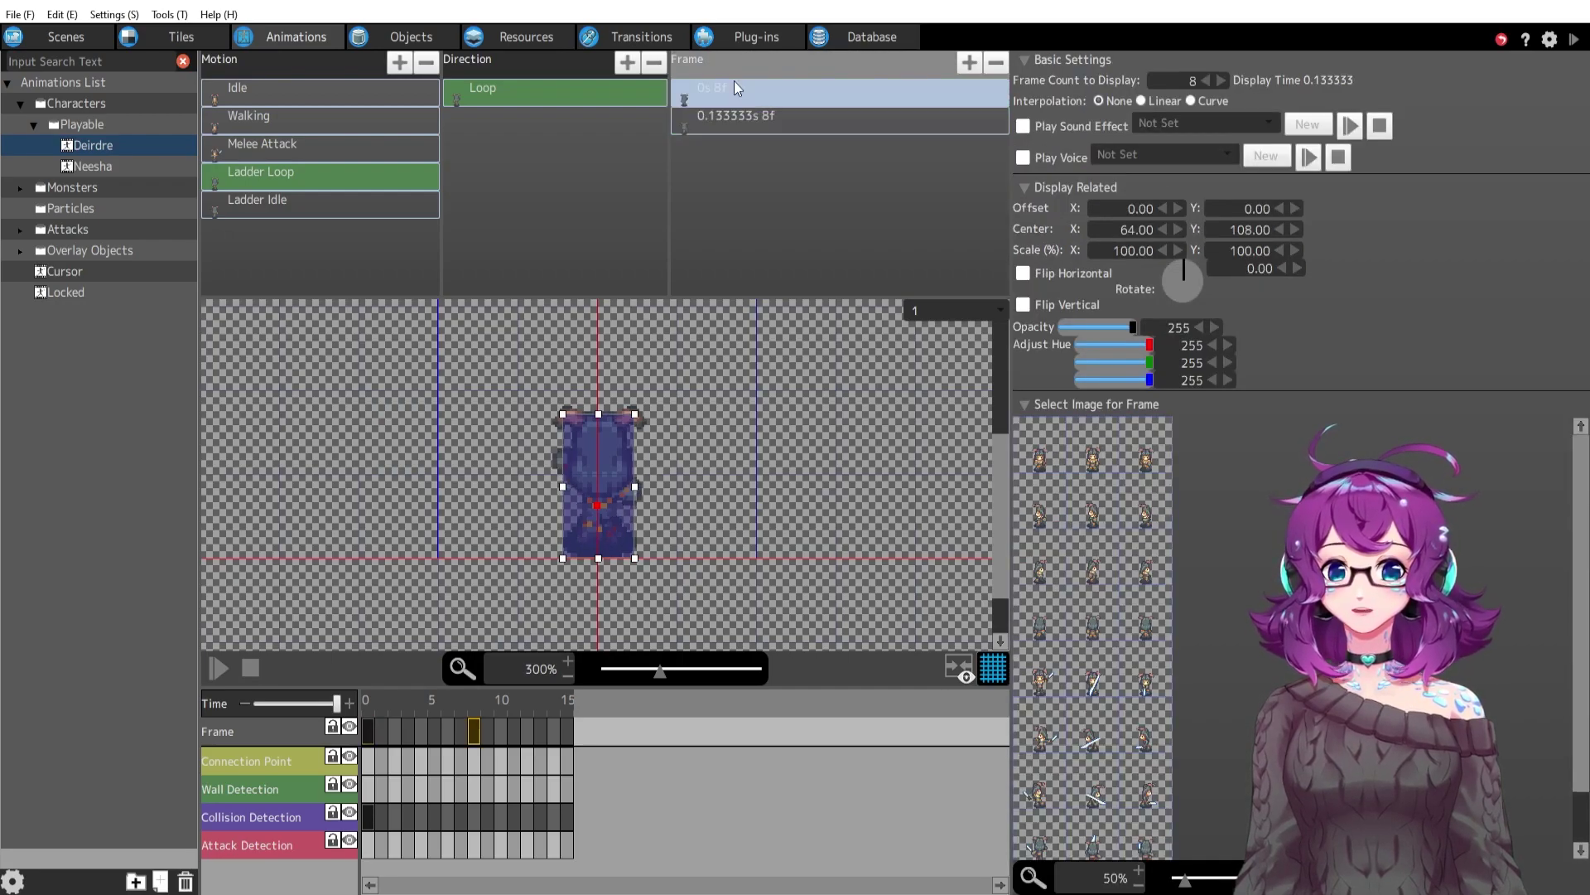
click(737, 93)
click(739, 123)
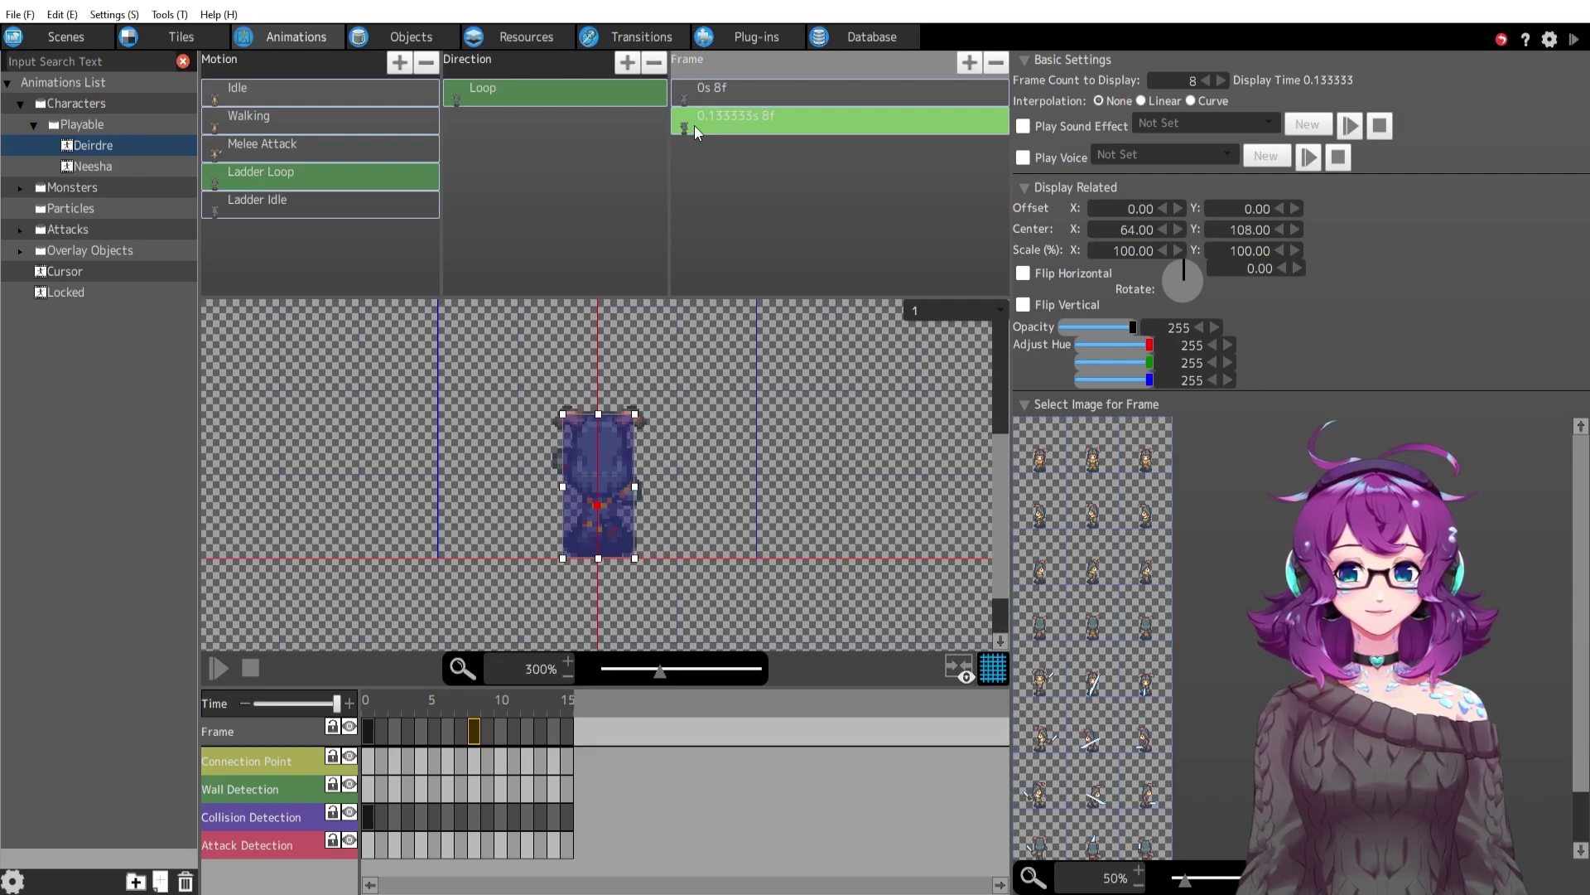
click(264, 792)
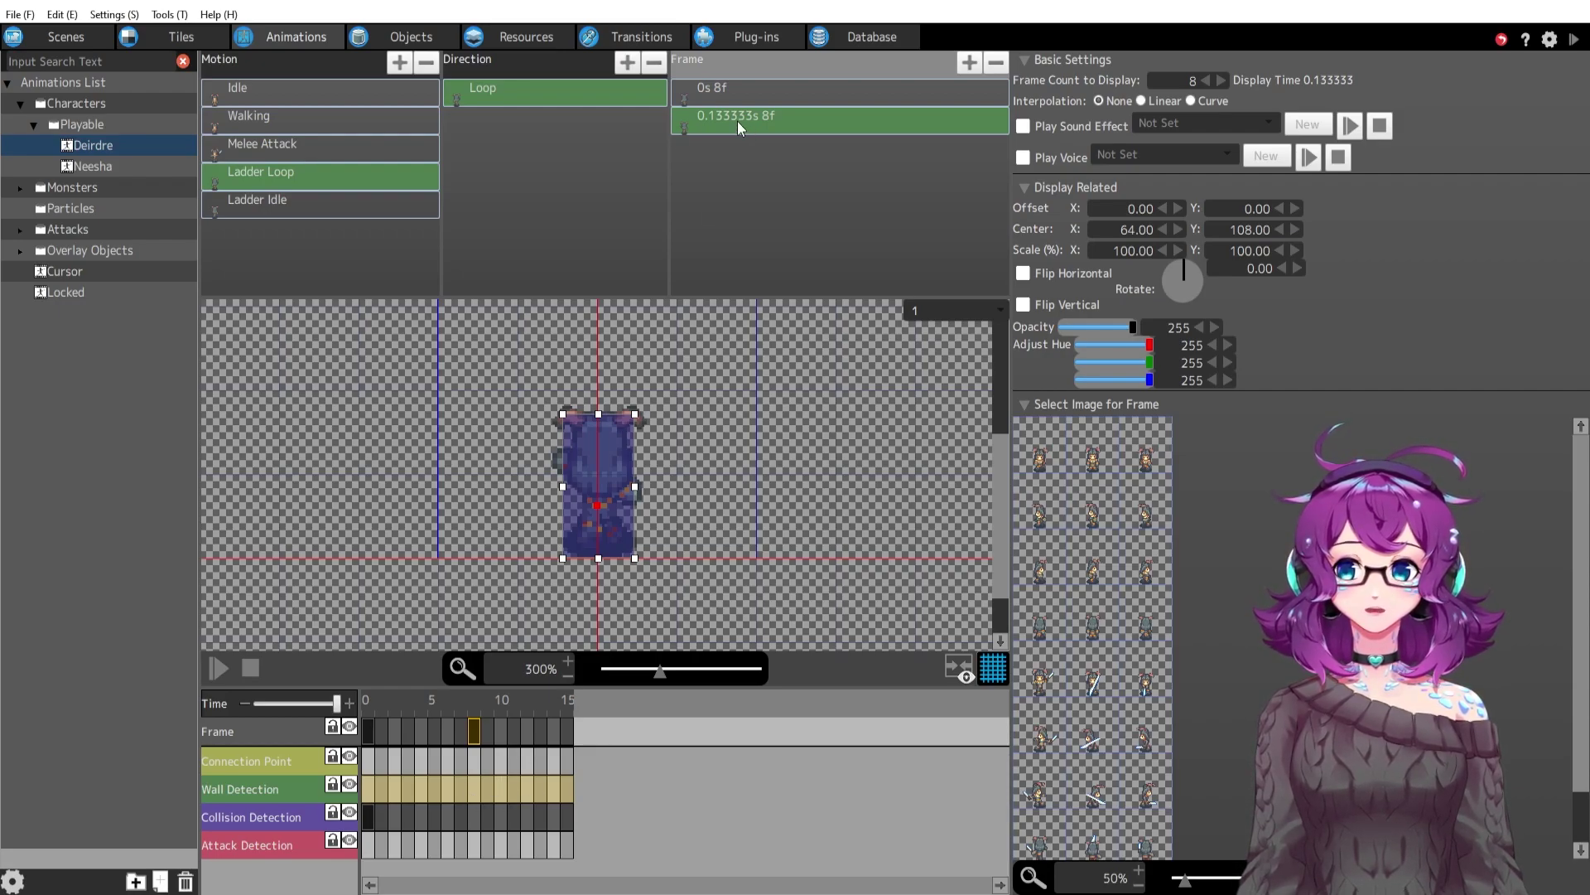
click(409, 37)
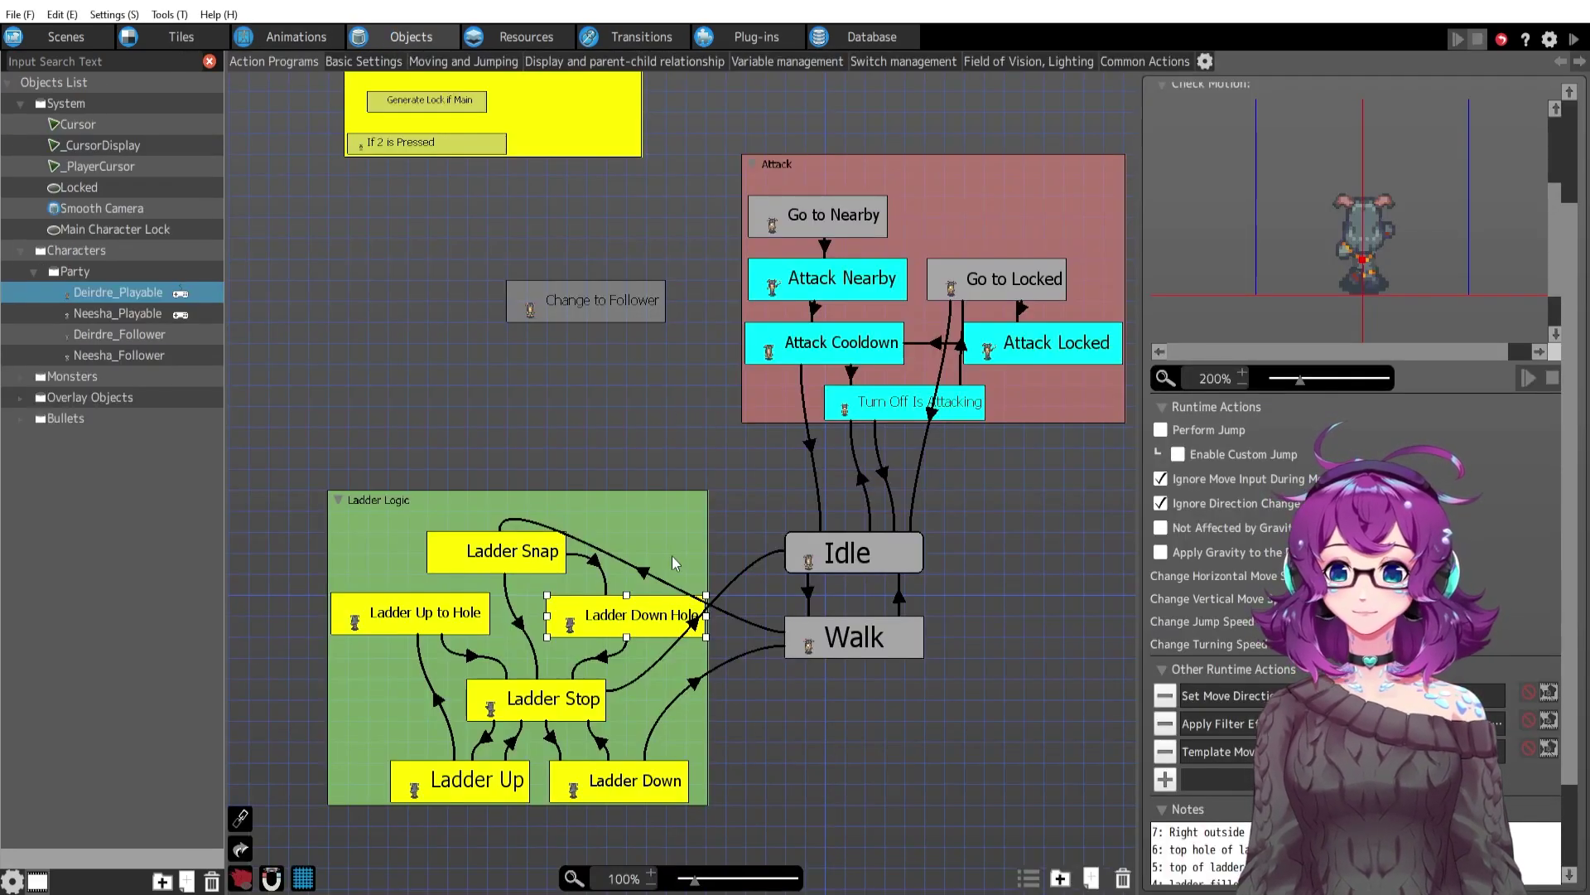
Review the Template Move settings unchanged, then switch to Deirdre_Follower's action program.
double_click(1217, 751)
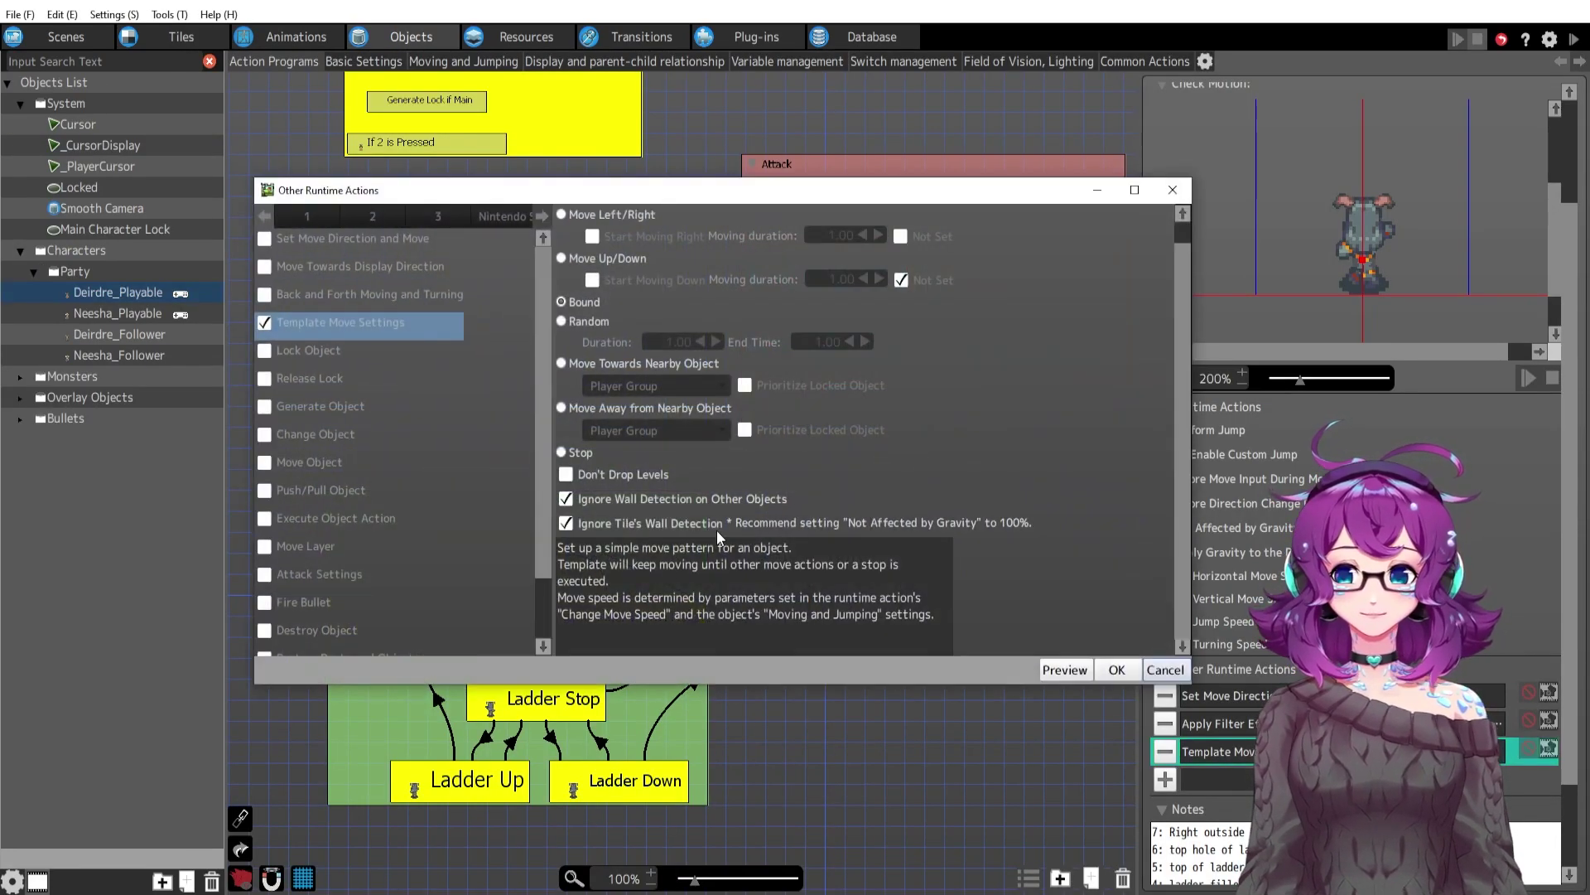
click(1165, 669)
click(127, 343)
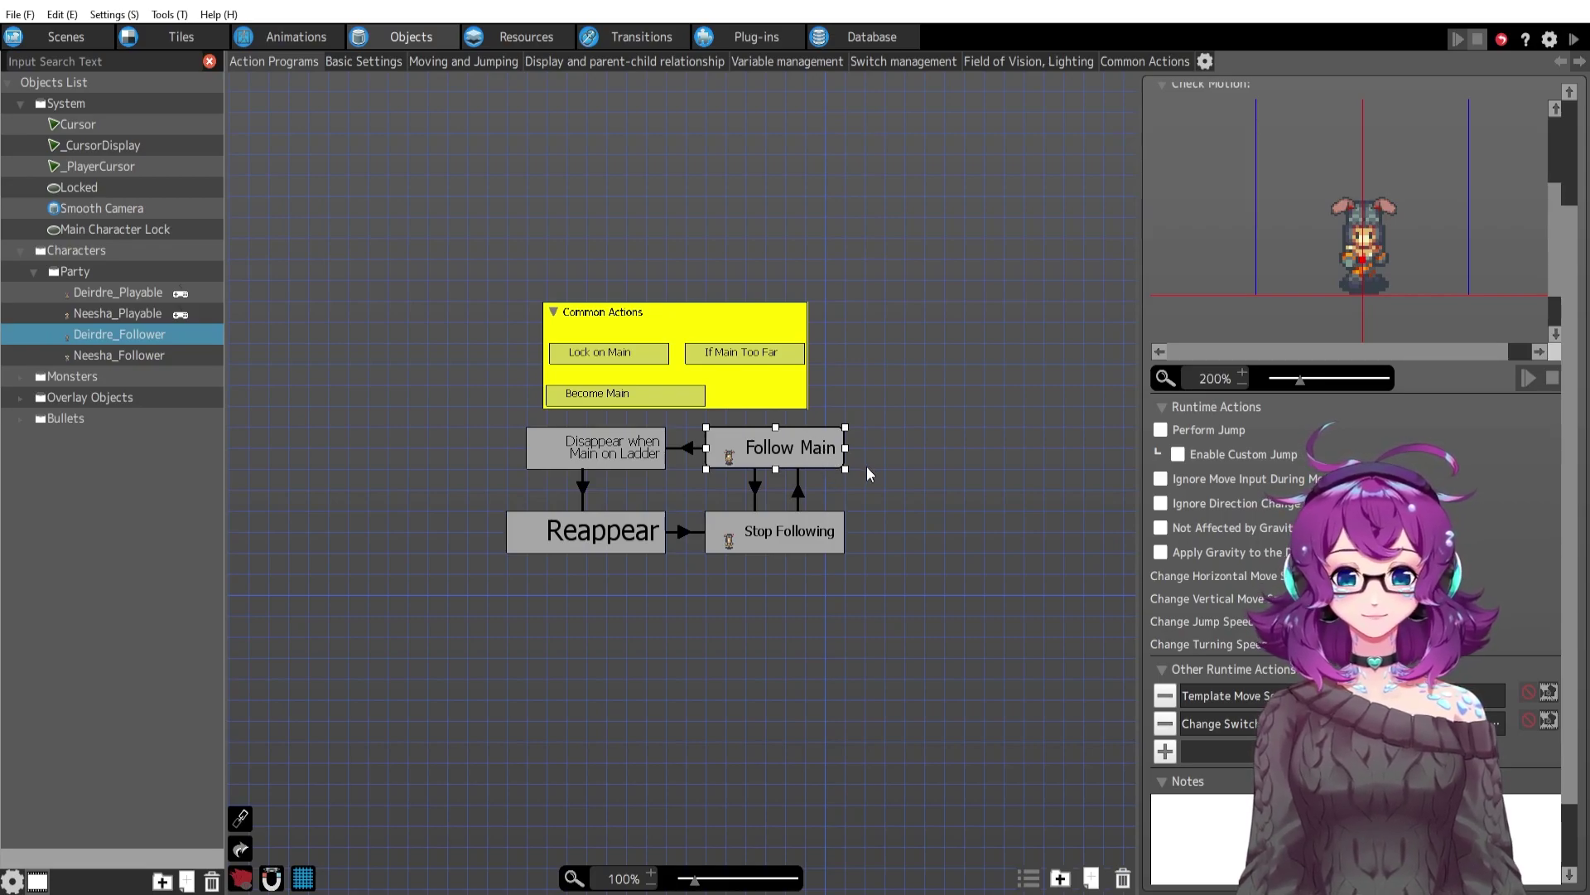
click(755, 488)
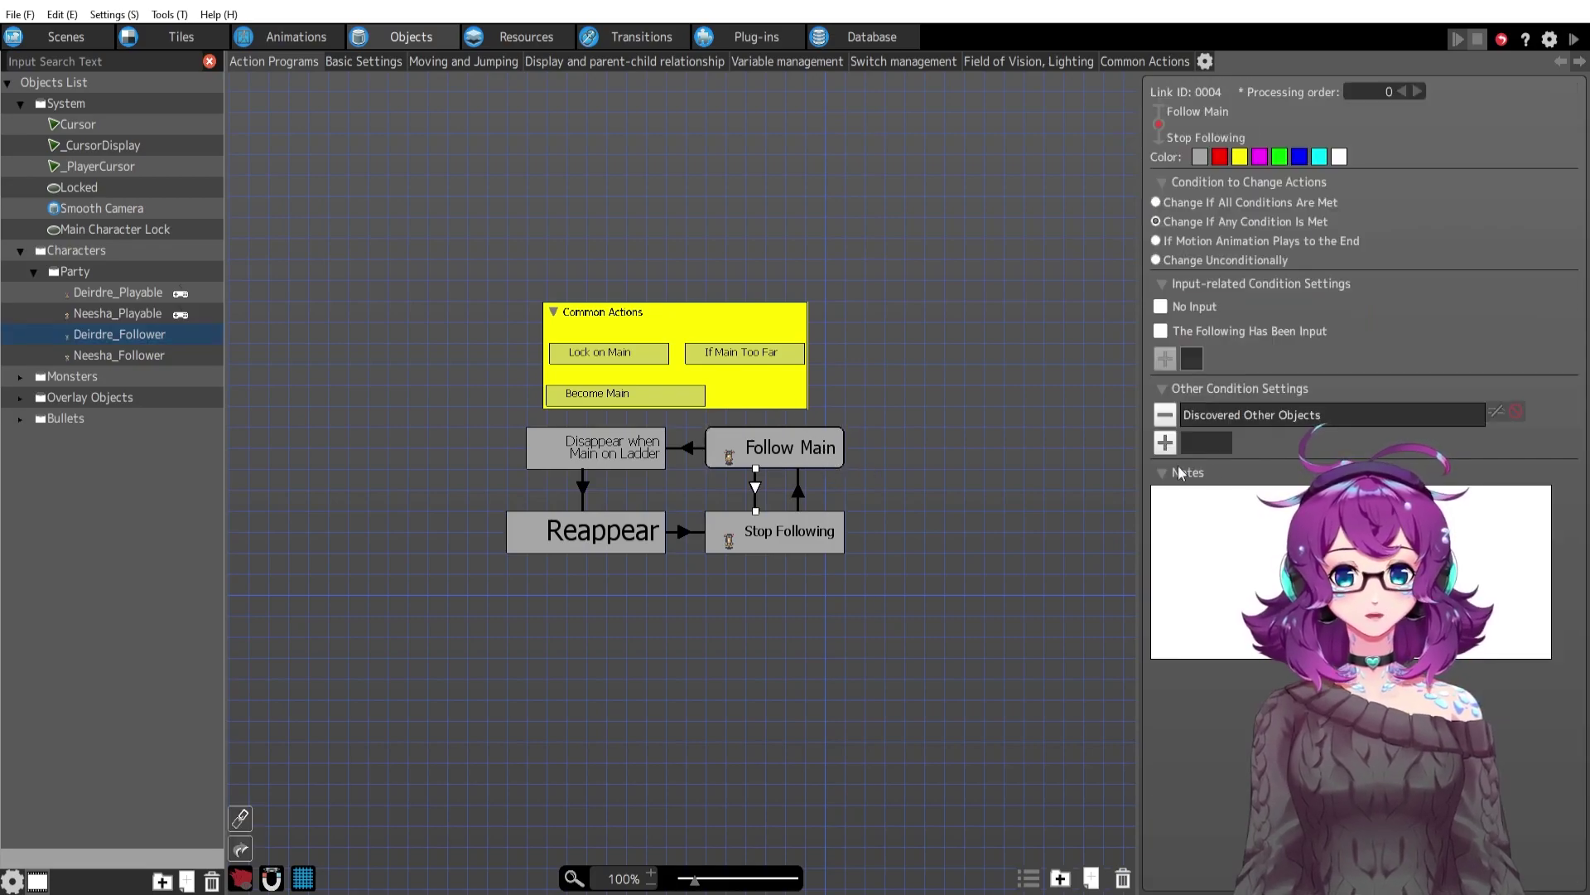
double_click(1251, 415)
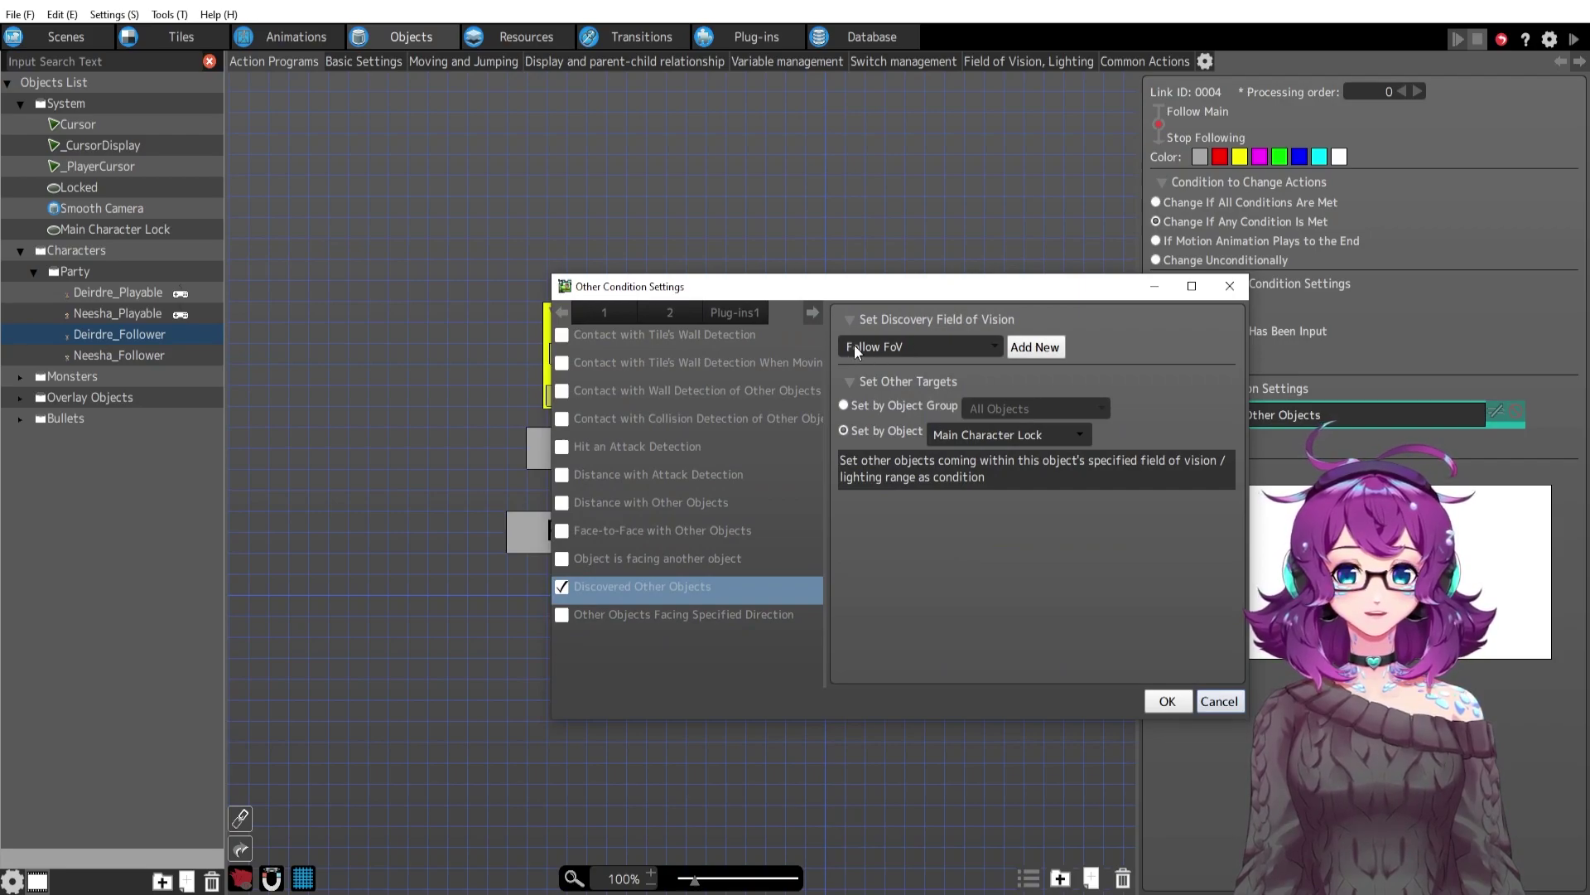
drag(862, 285, 380, 147)
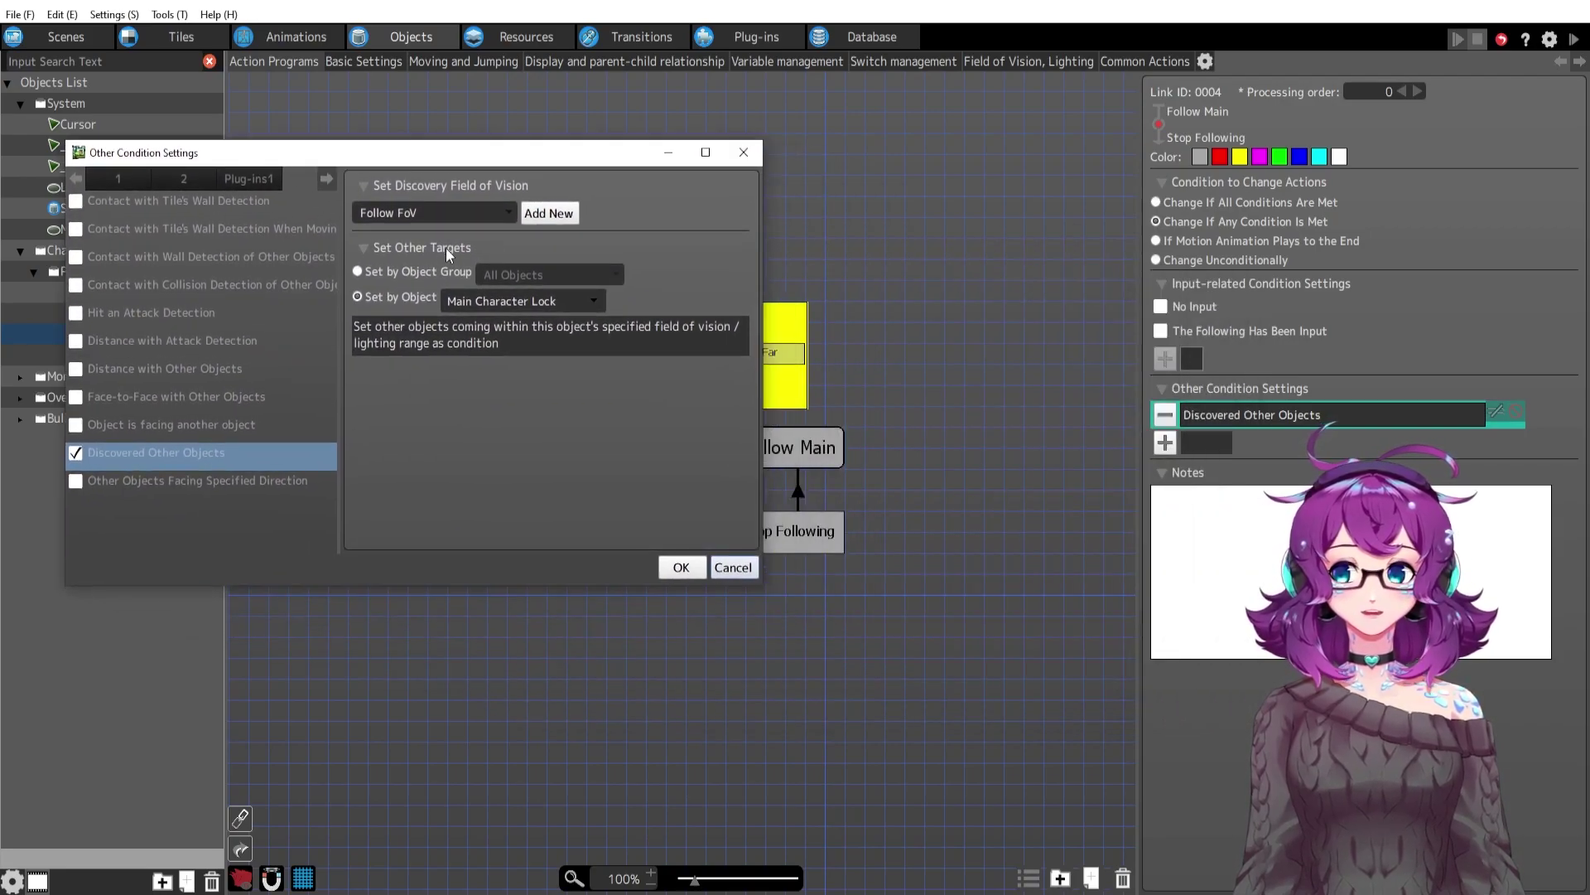
click(413, 213)
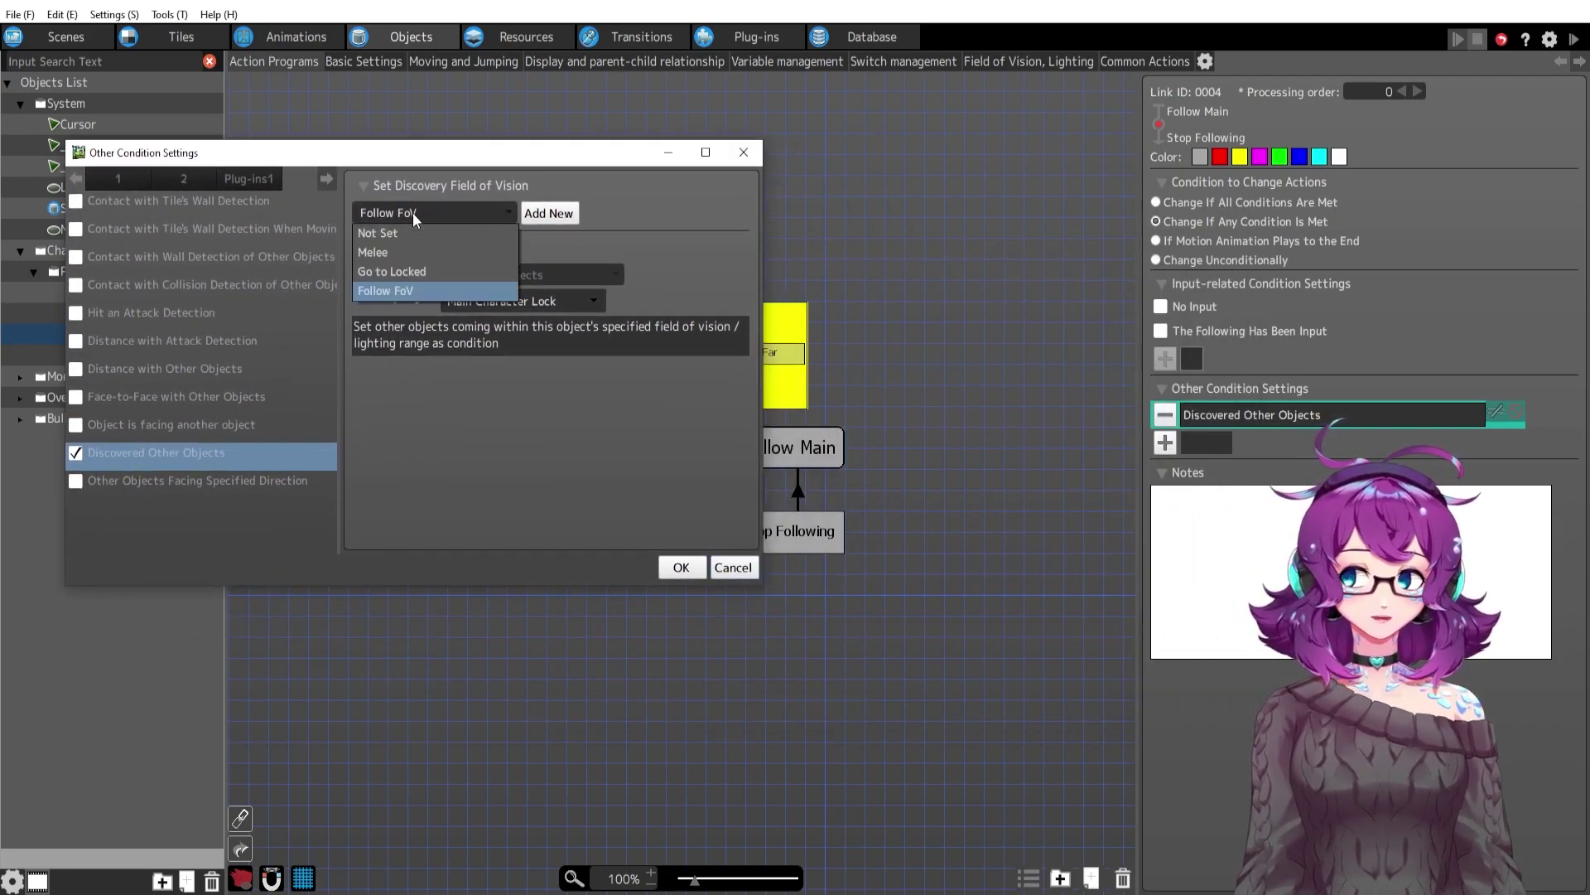
click(410, 292)
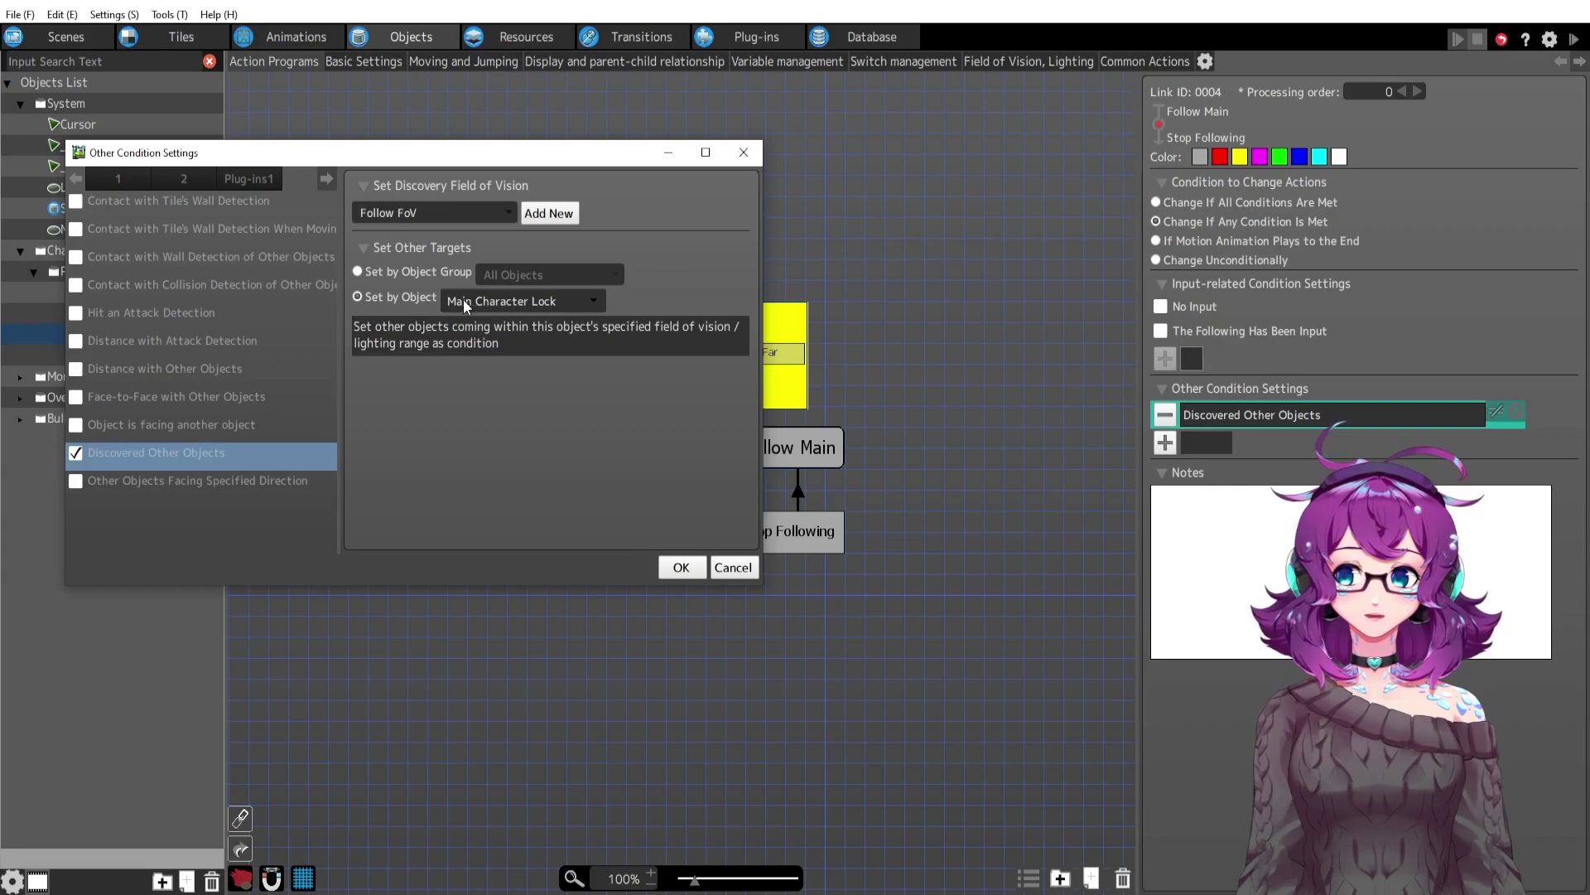
click(729, 569)
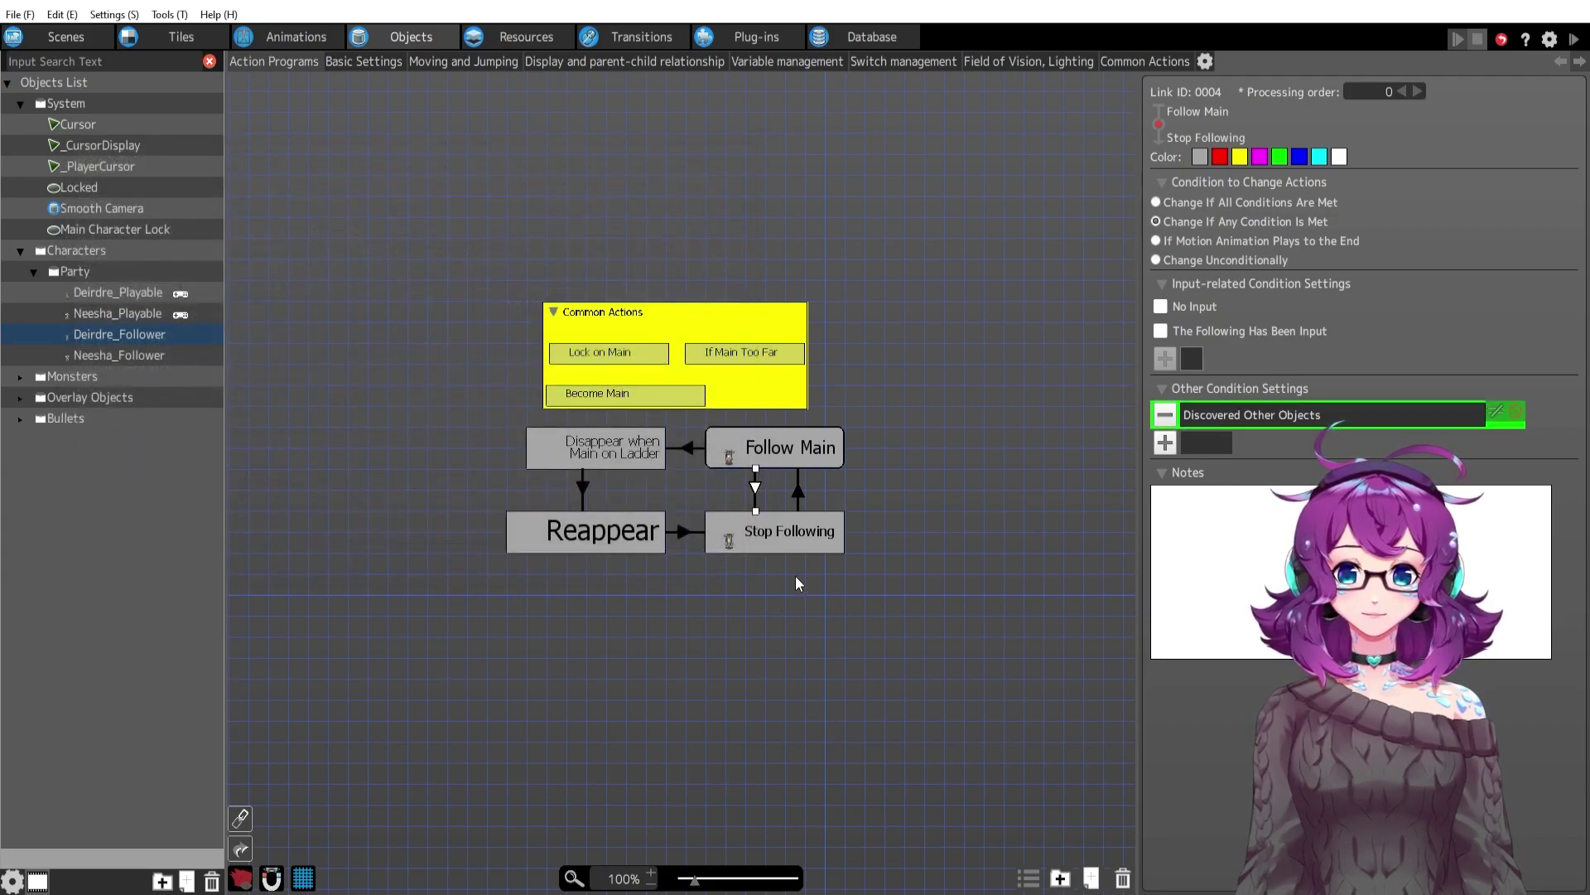
click(792, 547)
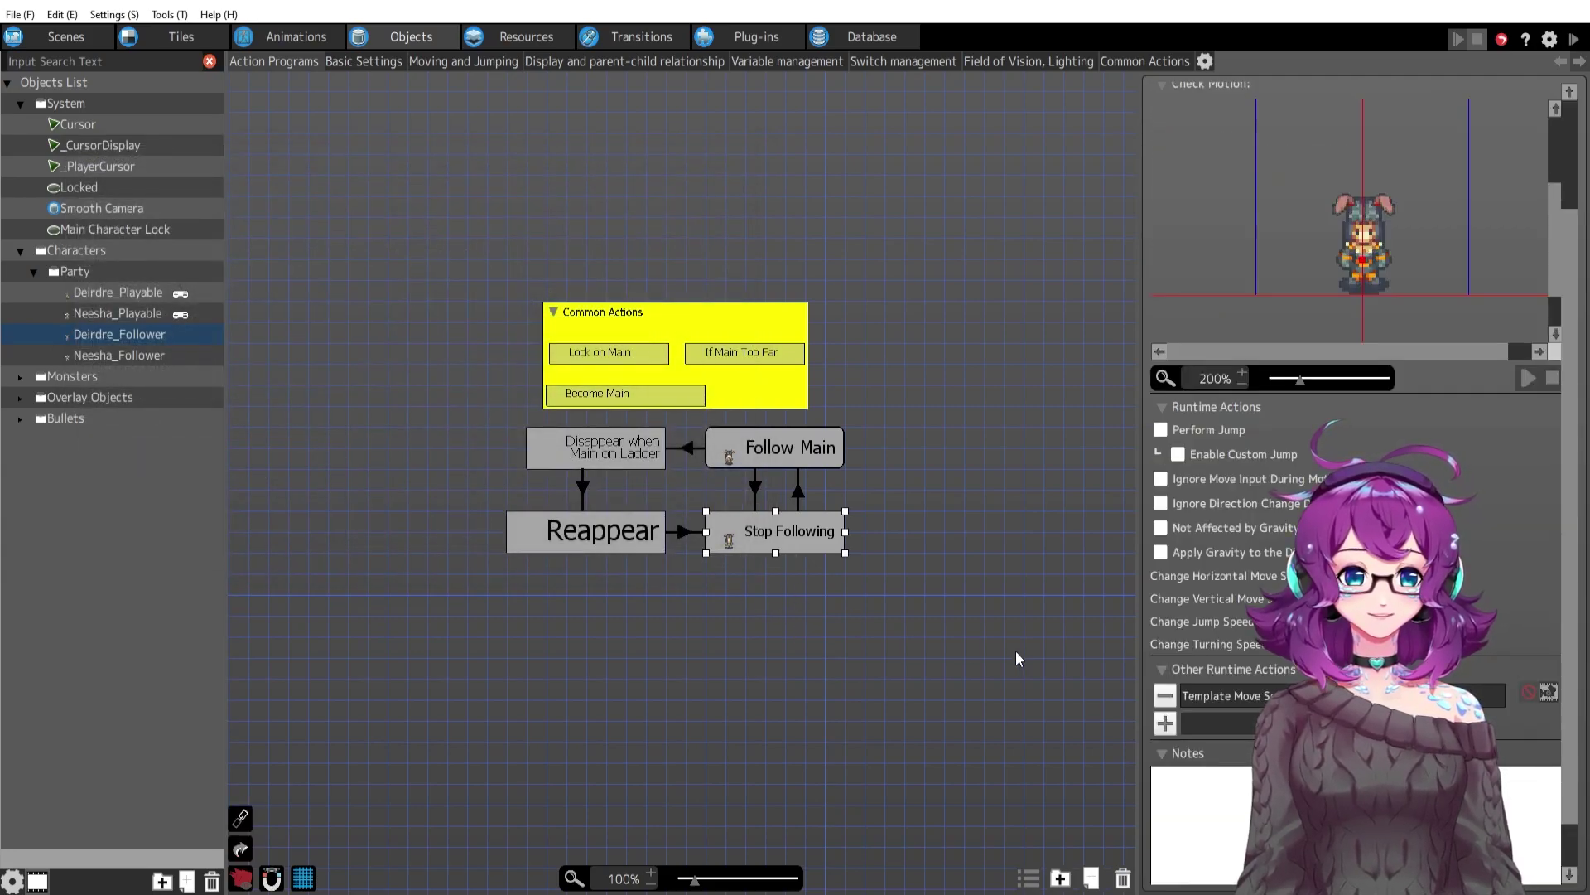
click(799, 493)
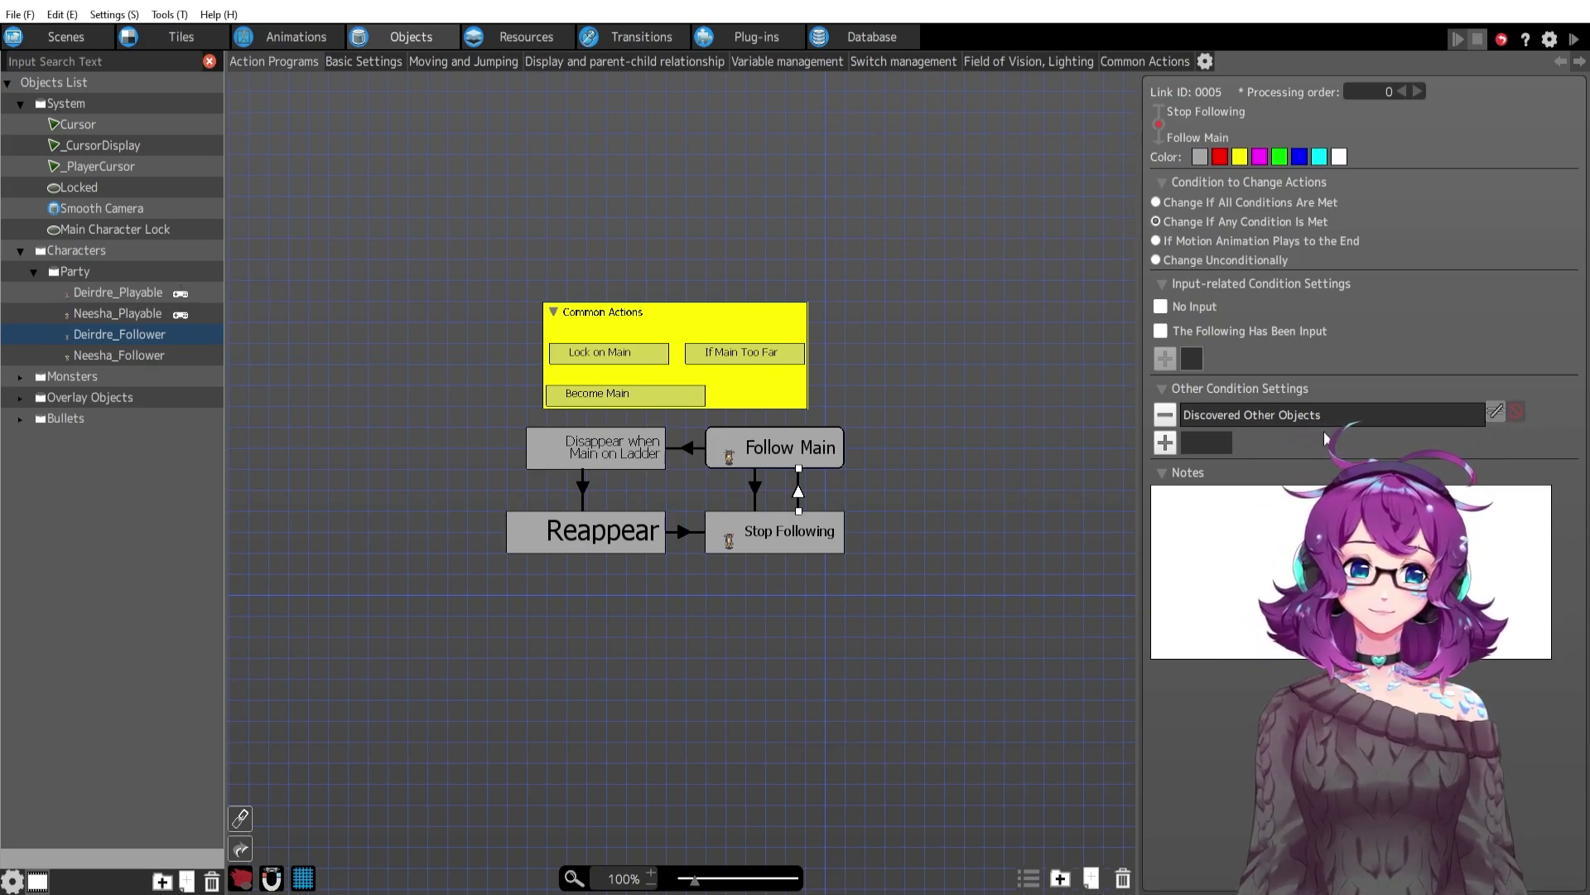
click(797, 449)
click(942, 514)
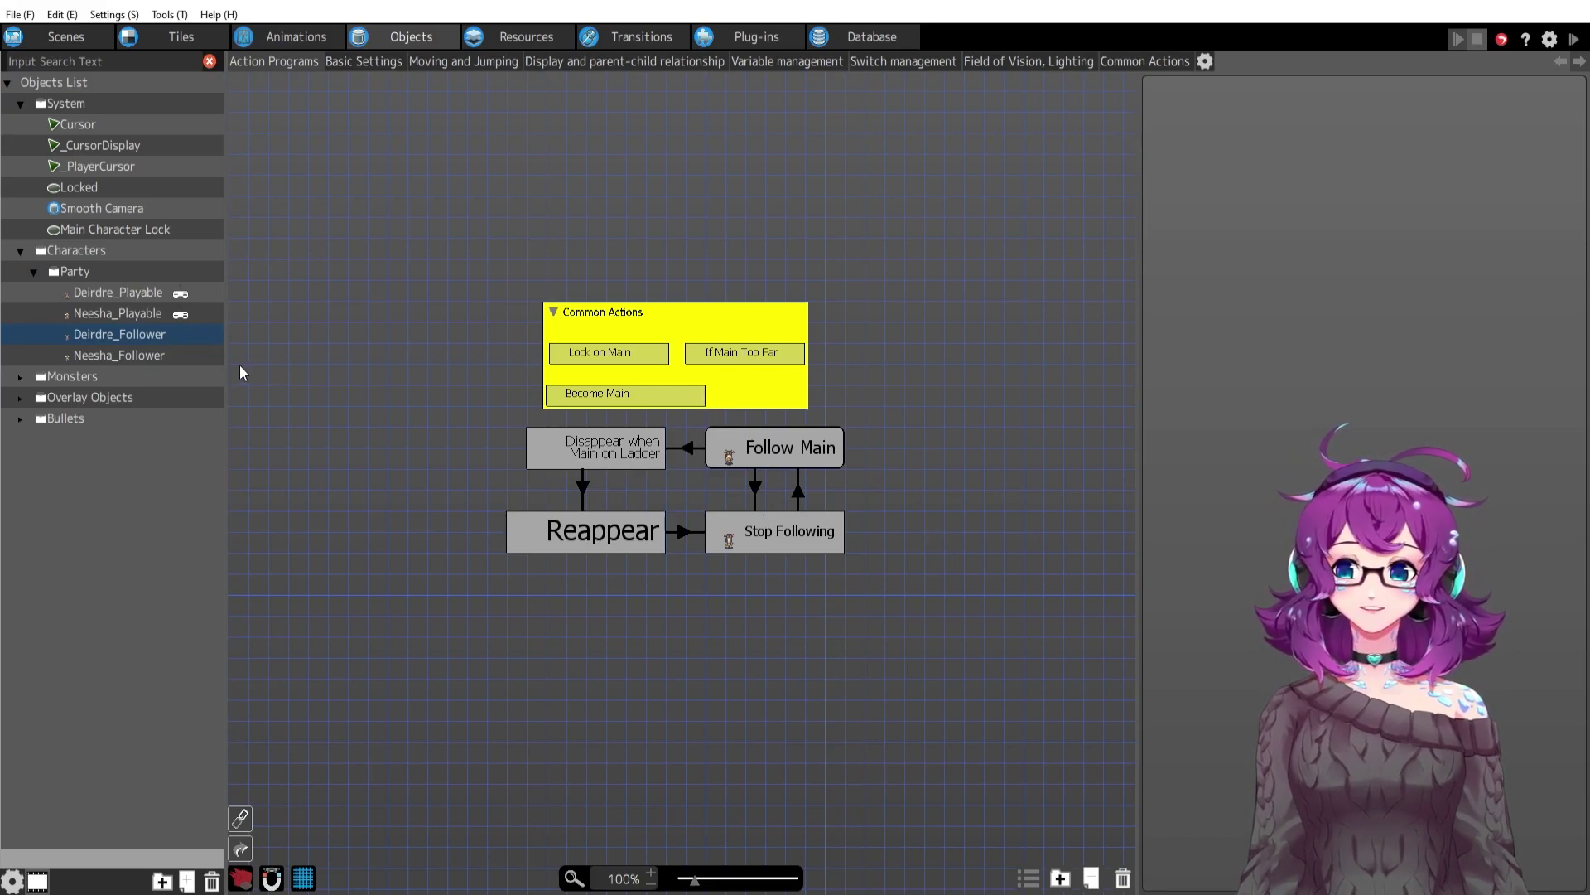
Cycle through the Neesha and Deirdre playable and follower programs, ending on Deirdre_Follower.
click(137, 315)
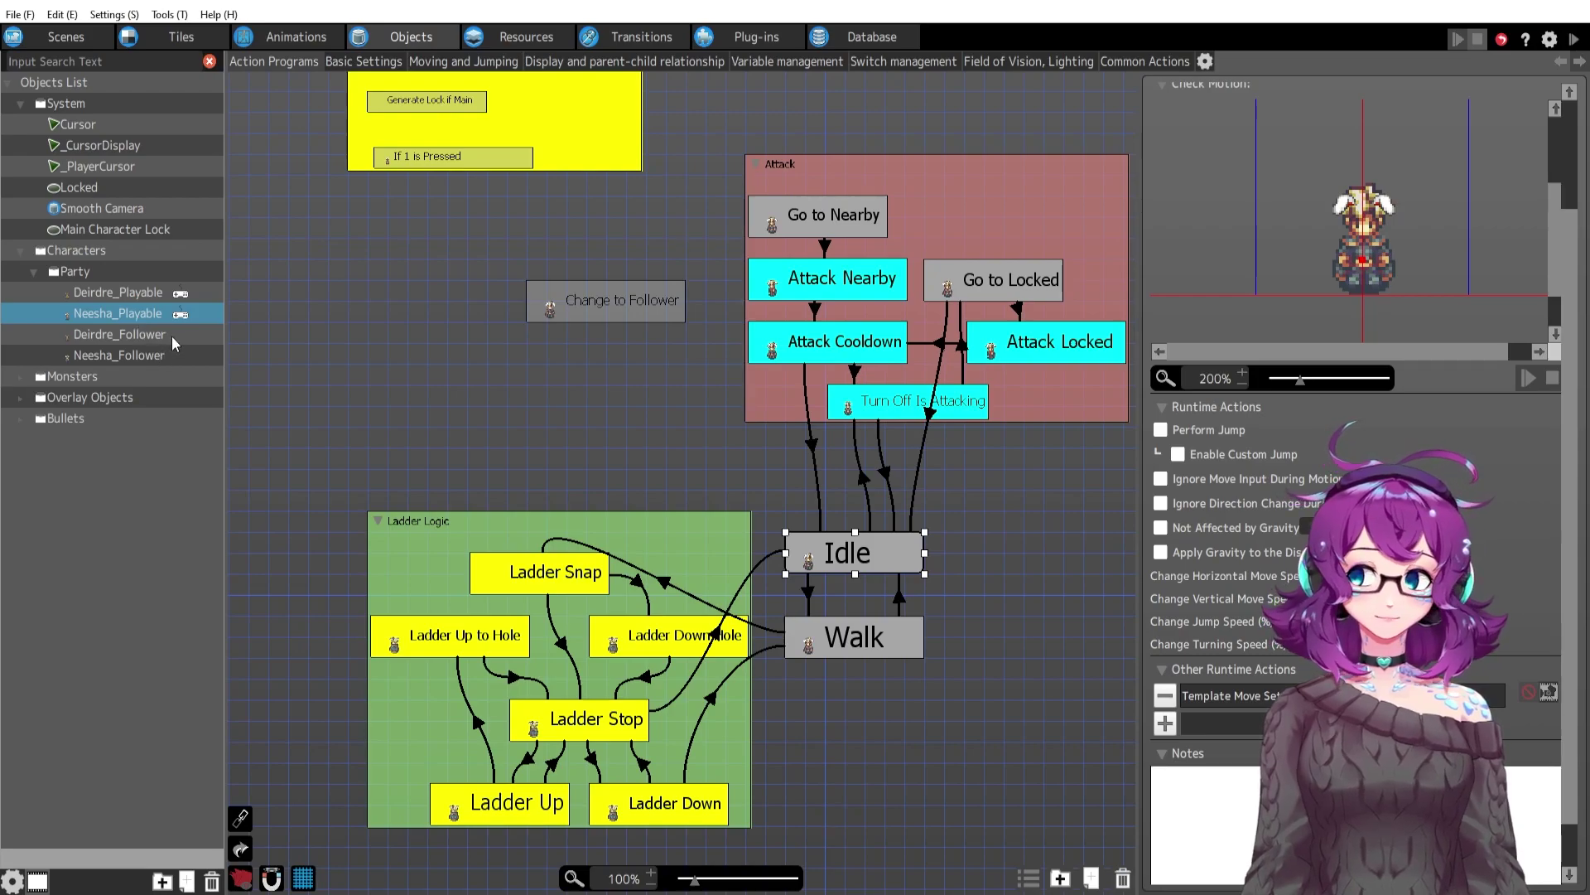
click(161, 329)
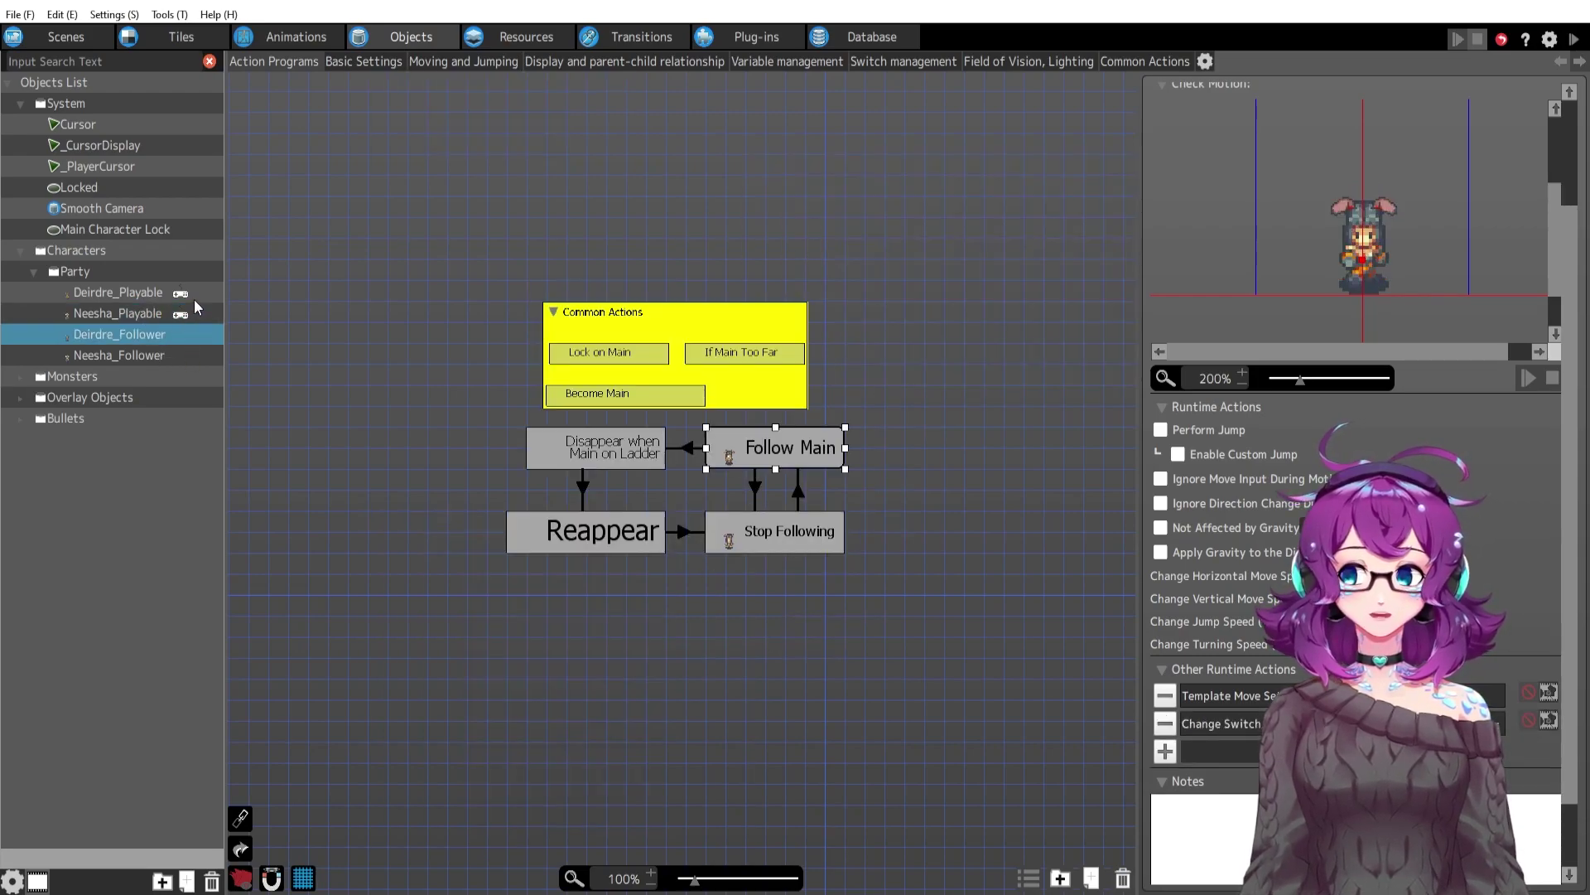
click(141, 357)
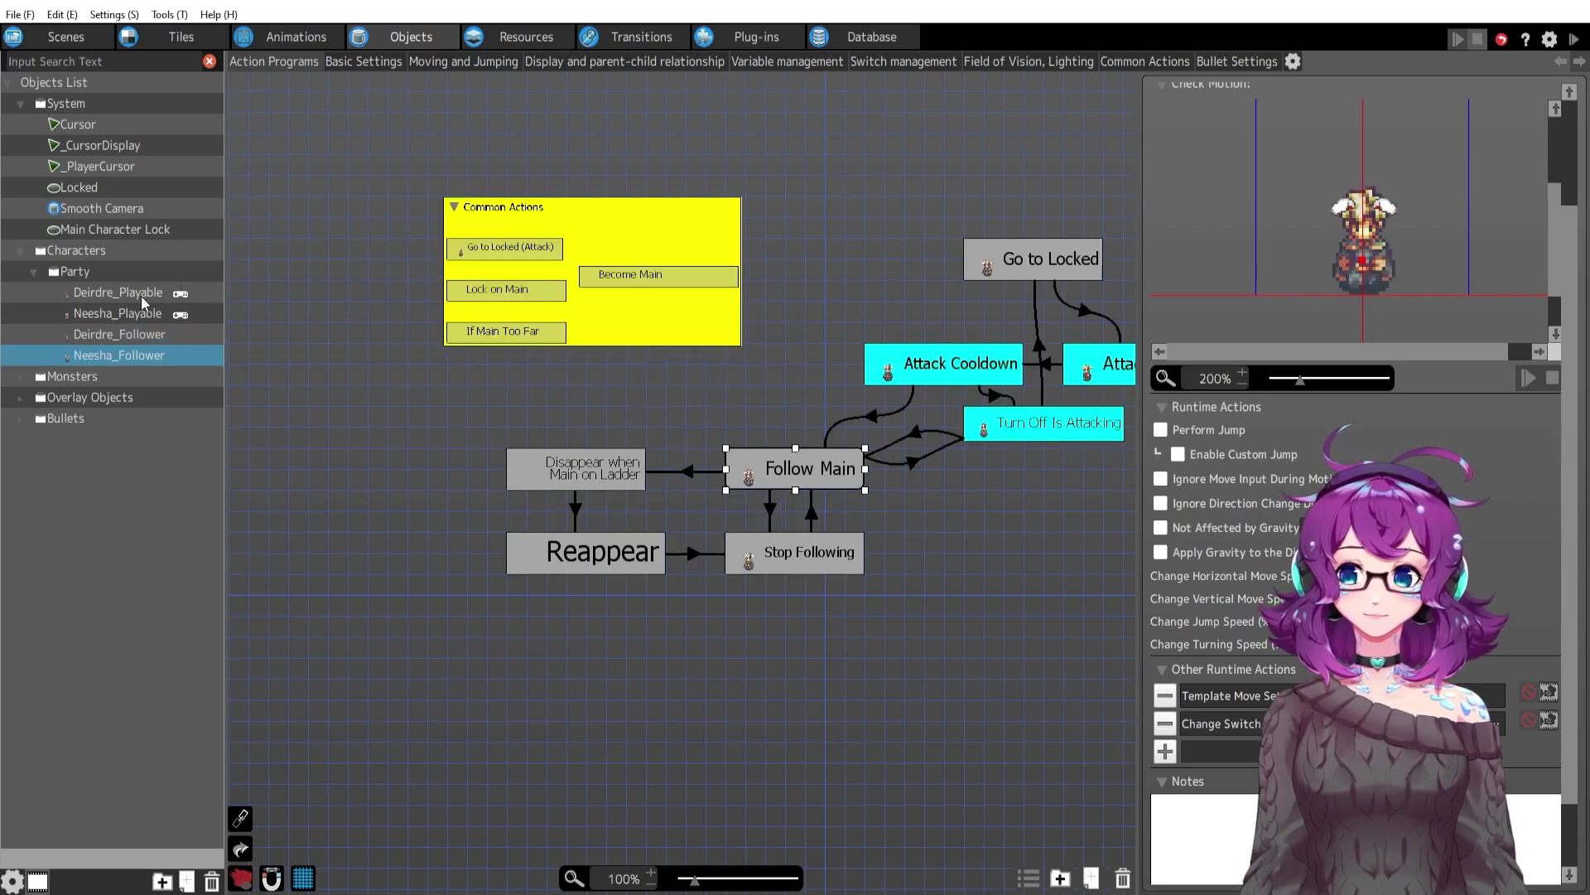
click(140, 296)
click(141, 355)
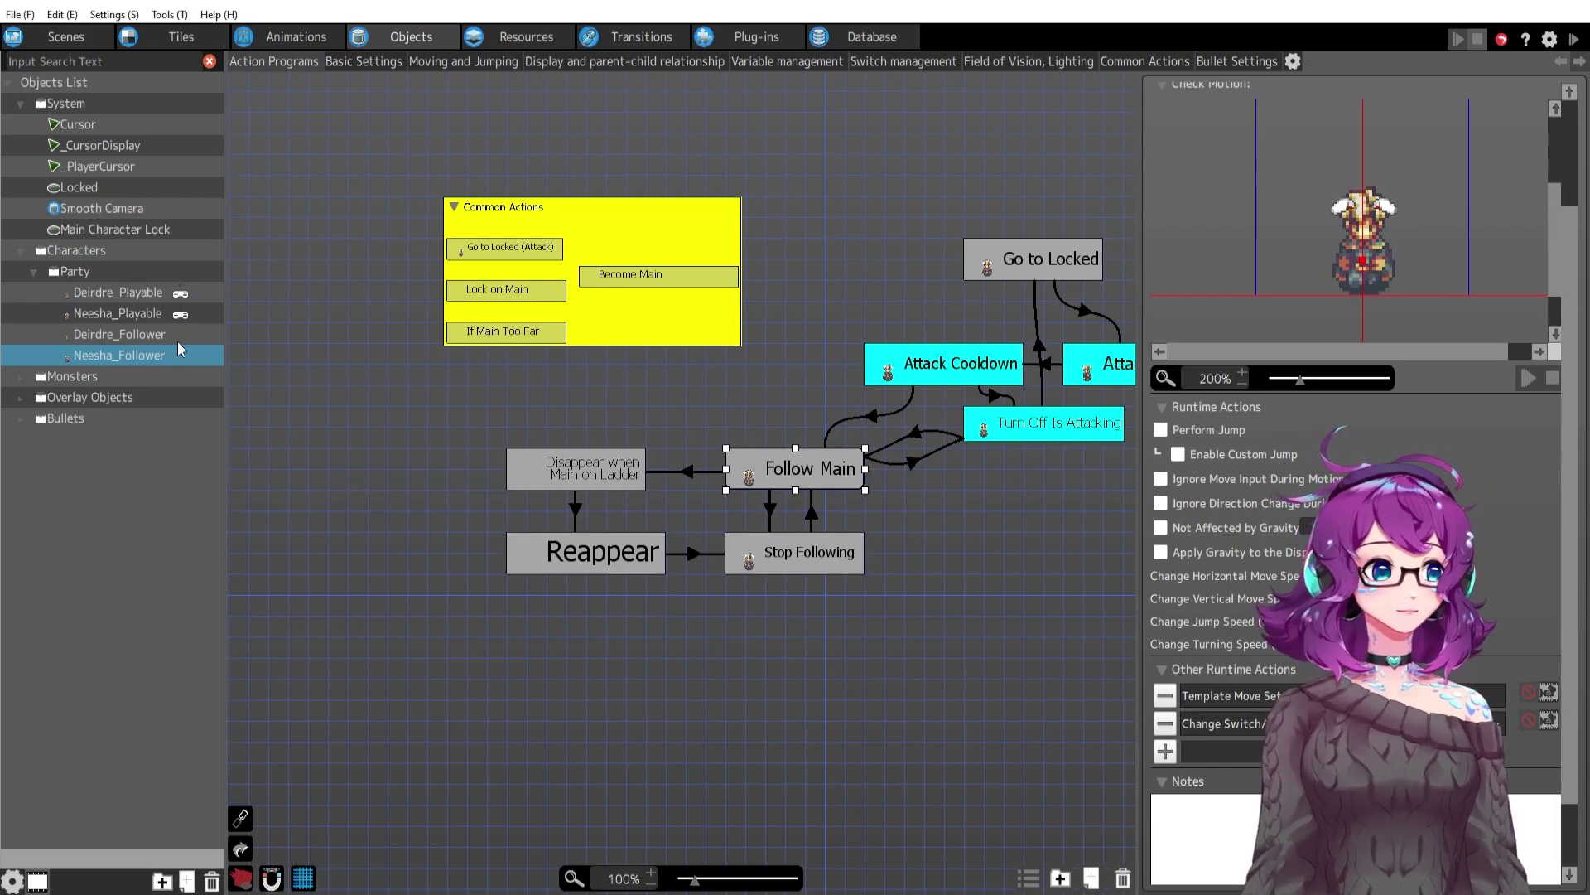
click(137, 315)
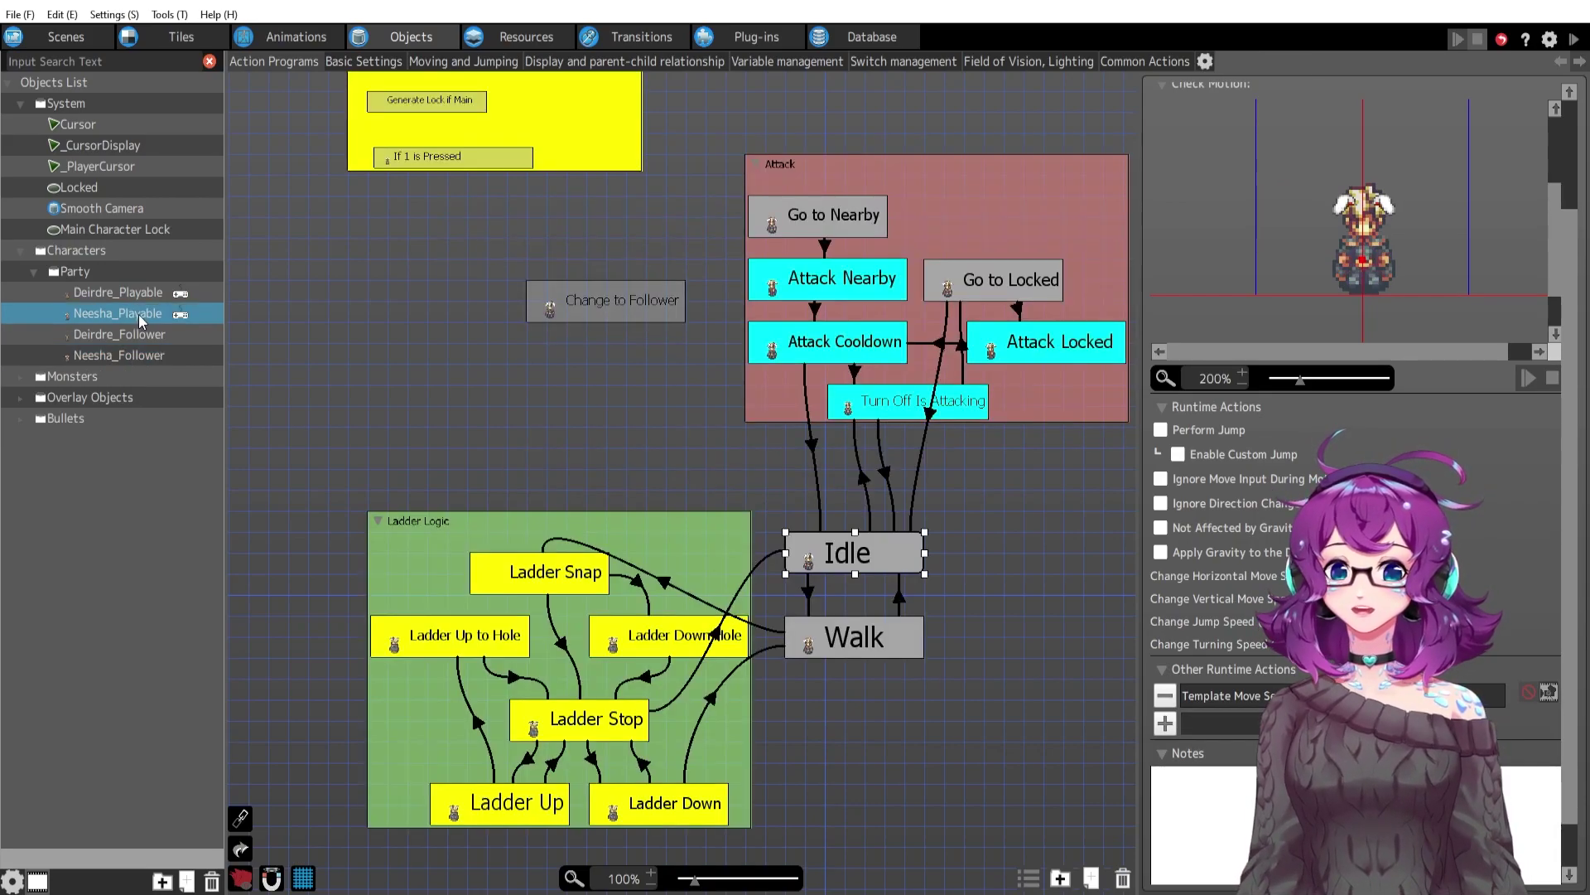
click(123, 335)
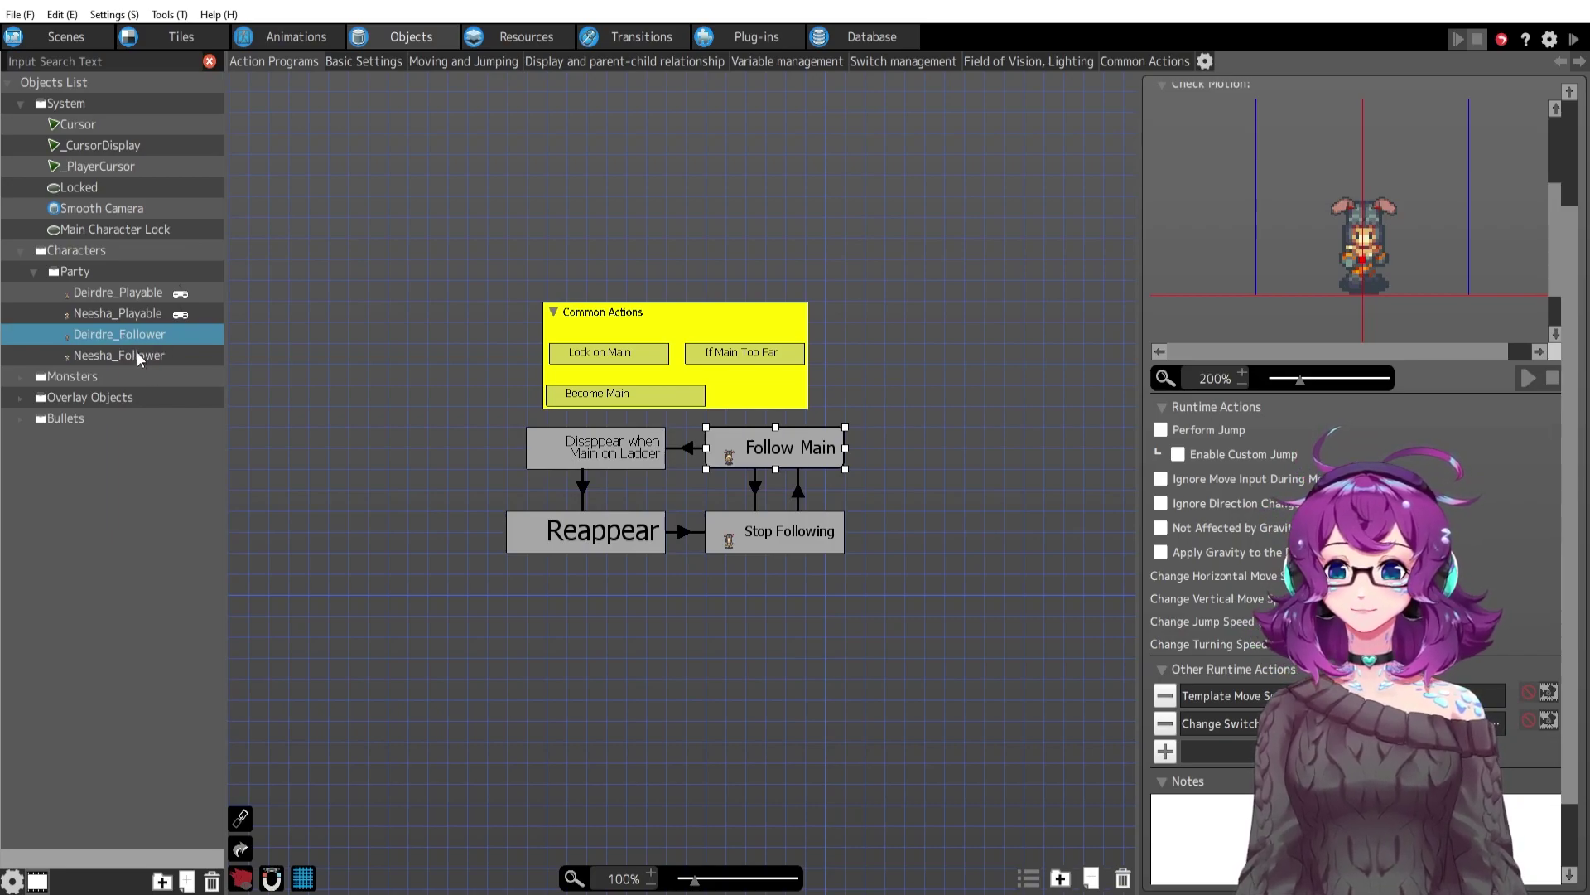
Expand the Monsters folder, view the Slime graph, then center the Locked object's graph.
click(20, 377)
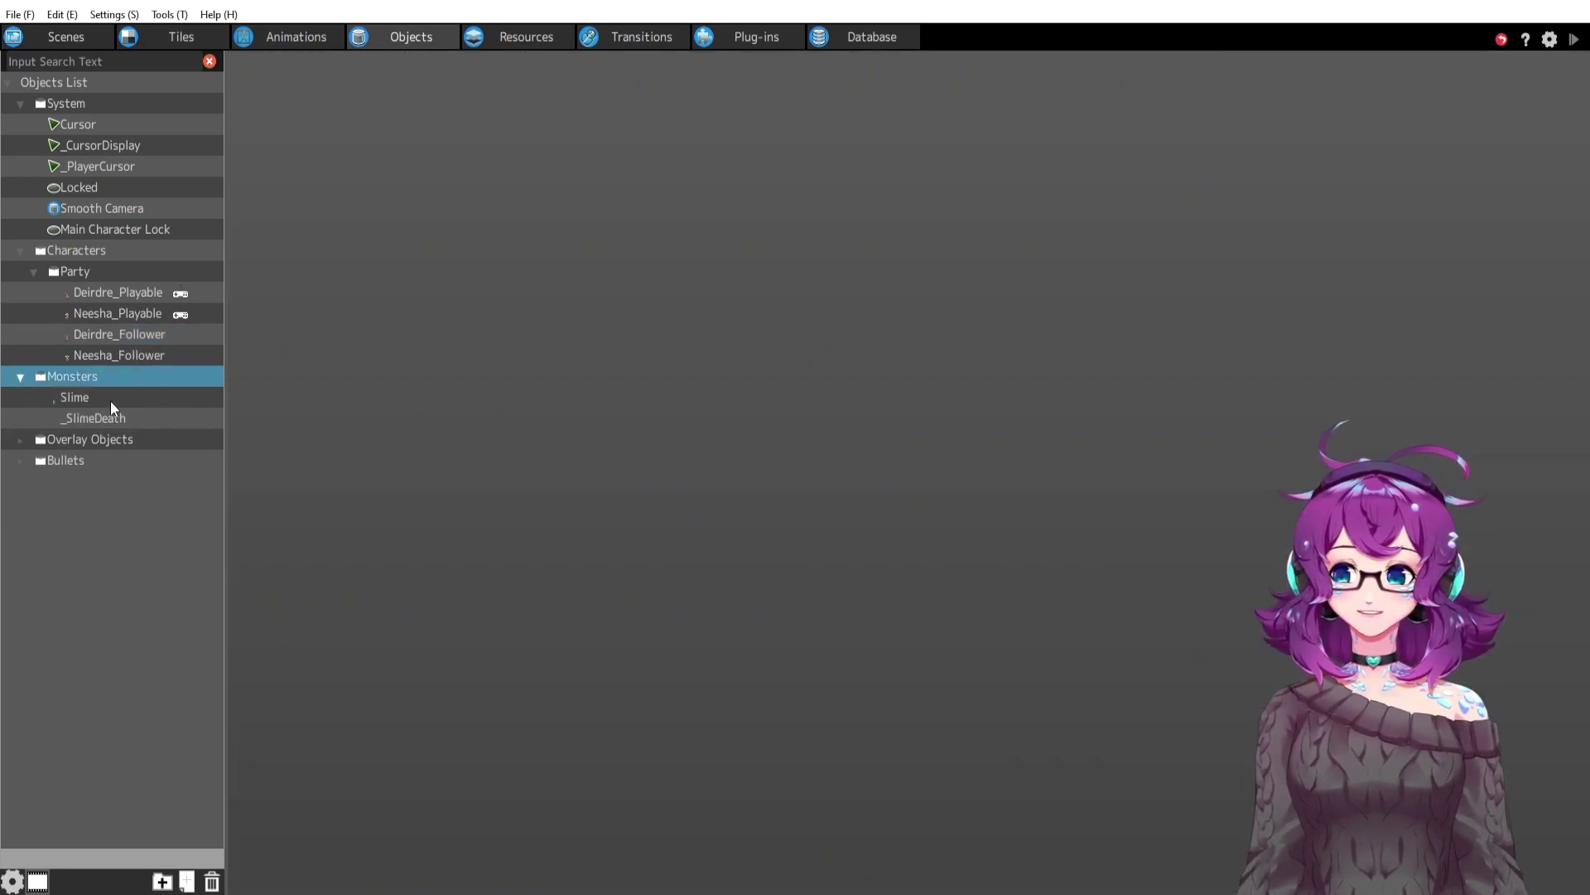
click(75, 398)
middle_drag(737, 500, 366, 445)
click(66, 183)
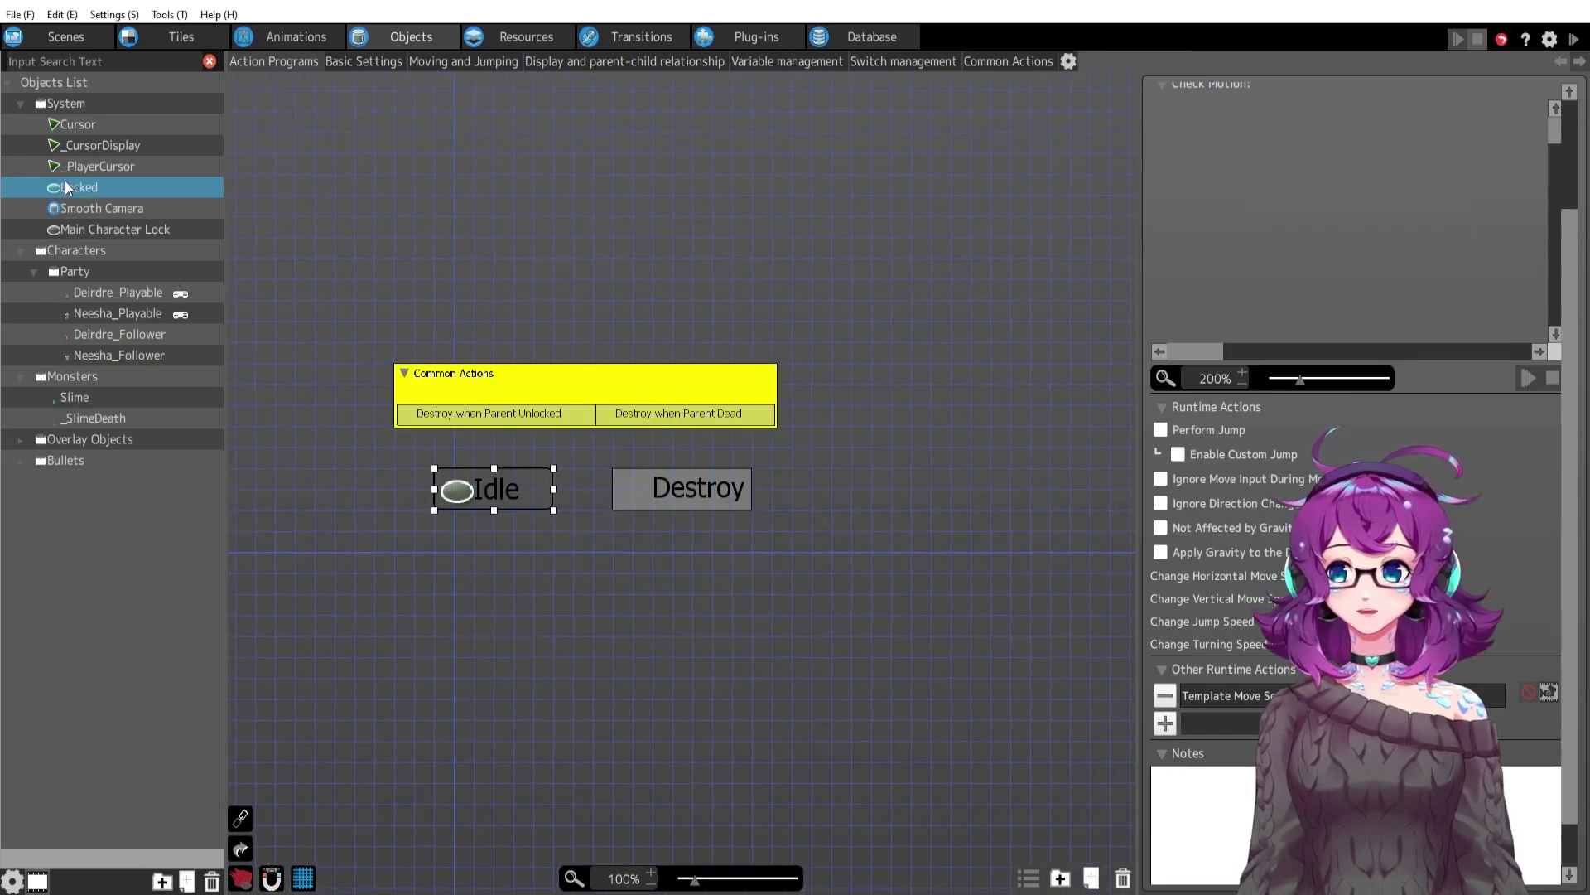
click(872, 602)
middle_drag(748, 610, 824, 626)
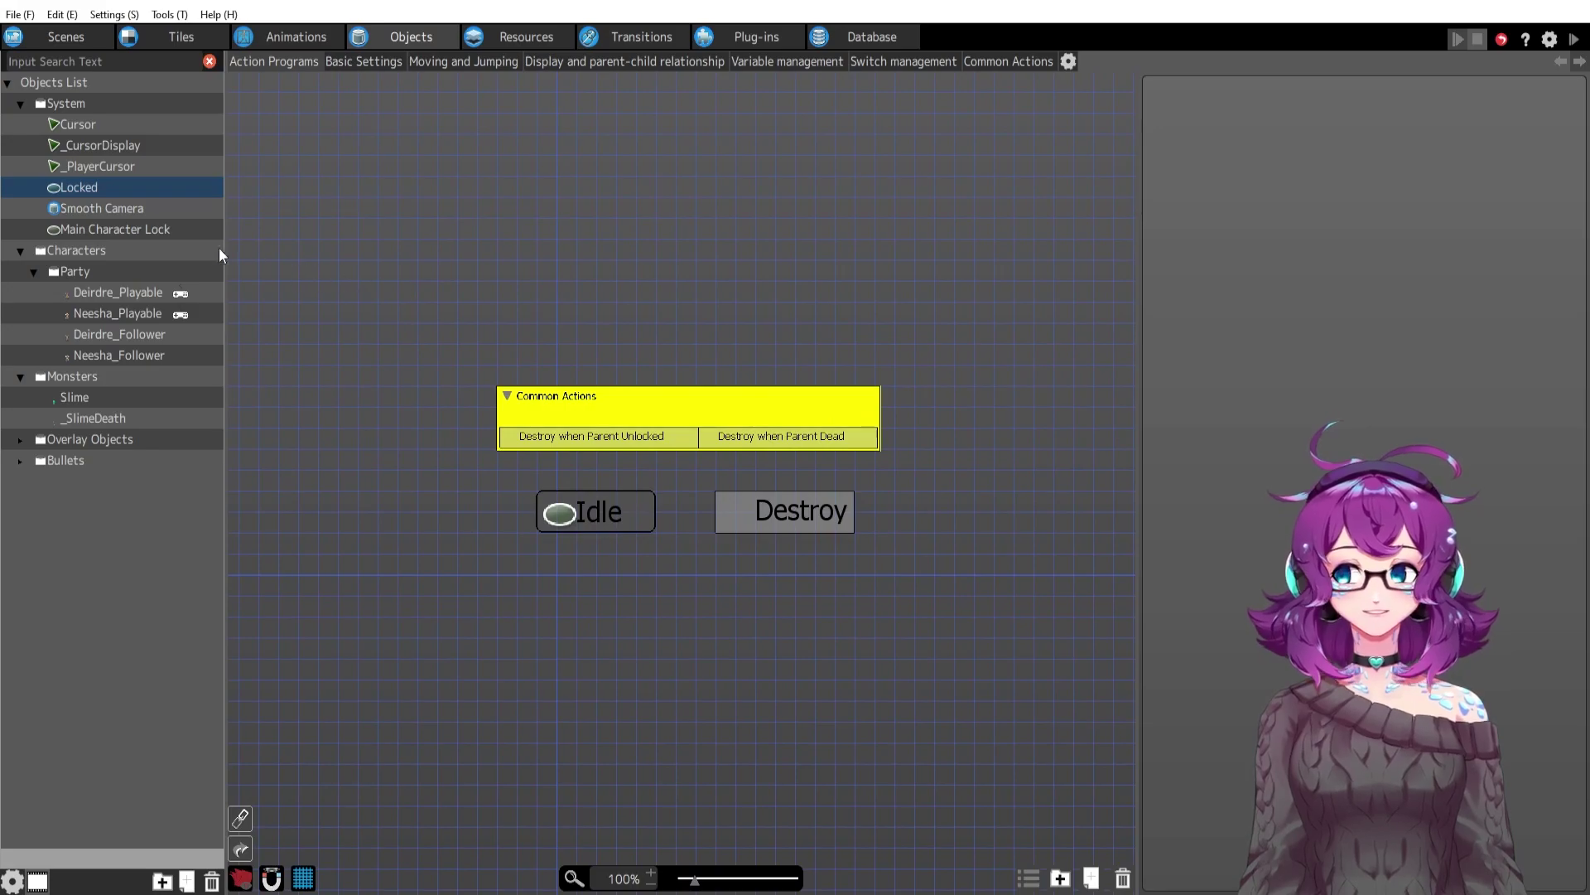
Compare Main Character Lock with Locked, then move through Deirdre_Follower to Deirdre_Playable.
click(126, 230)
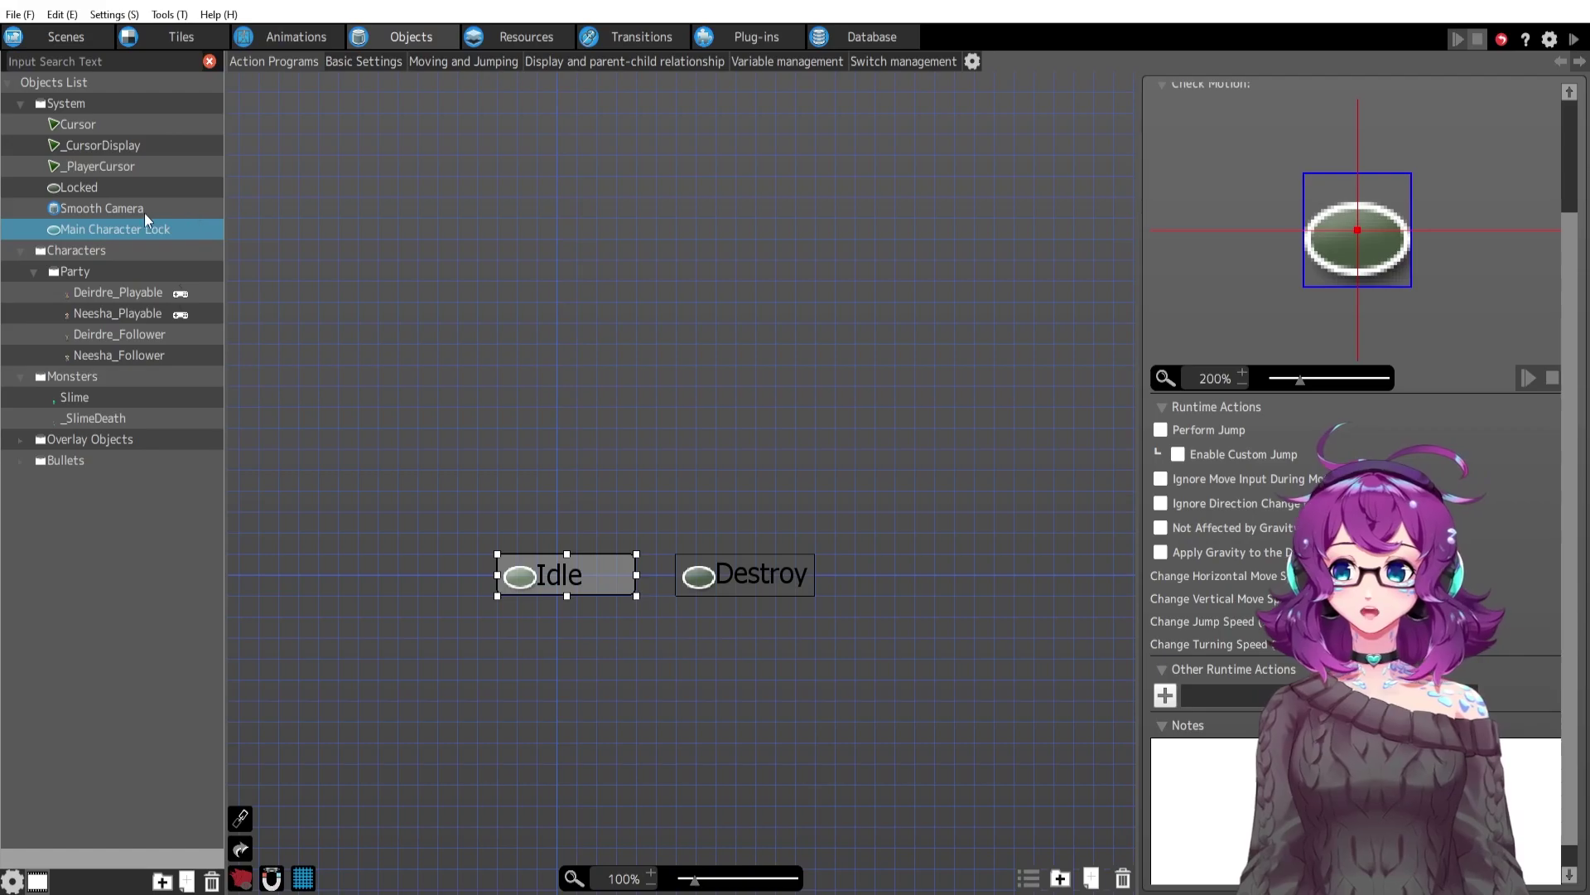
click(103, 192)
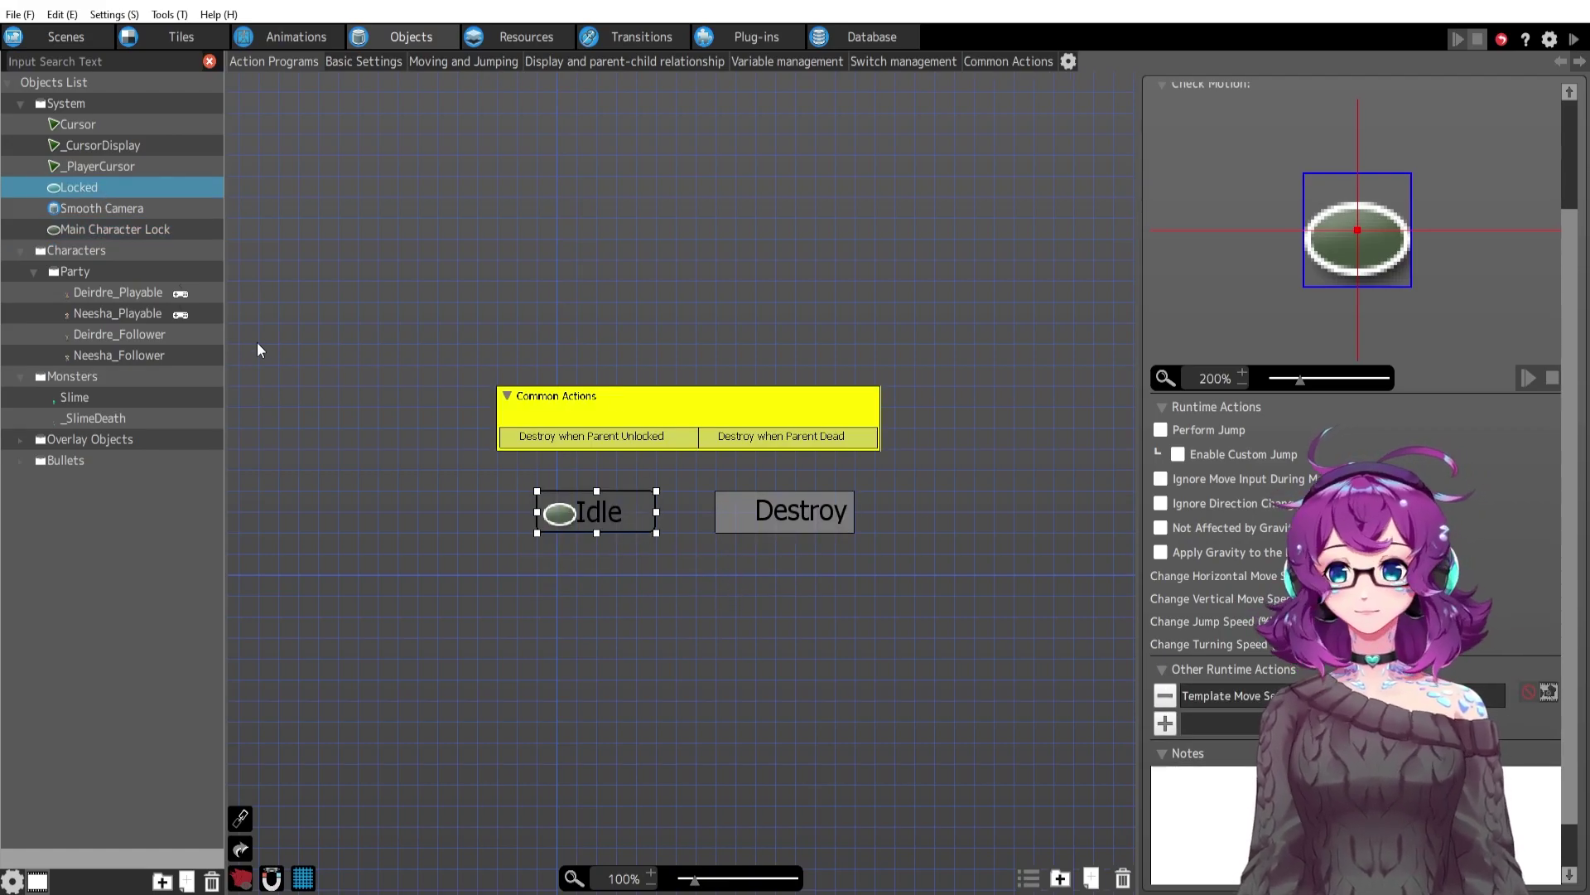
click(108, 229)
click(117, 329)
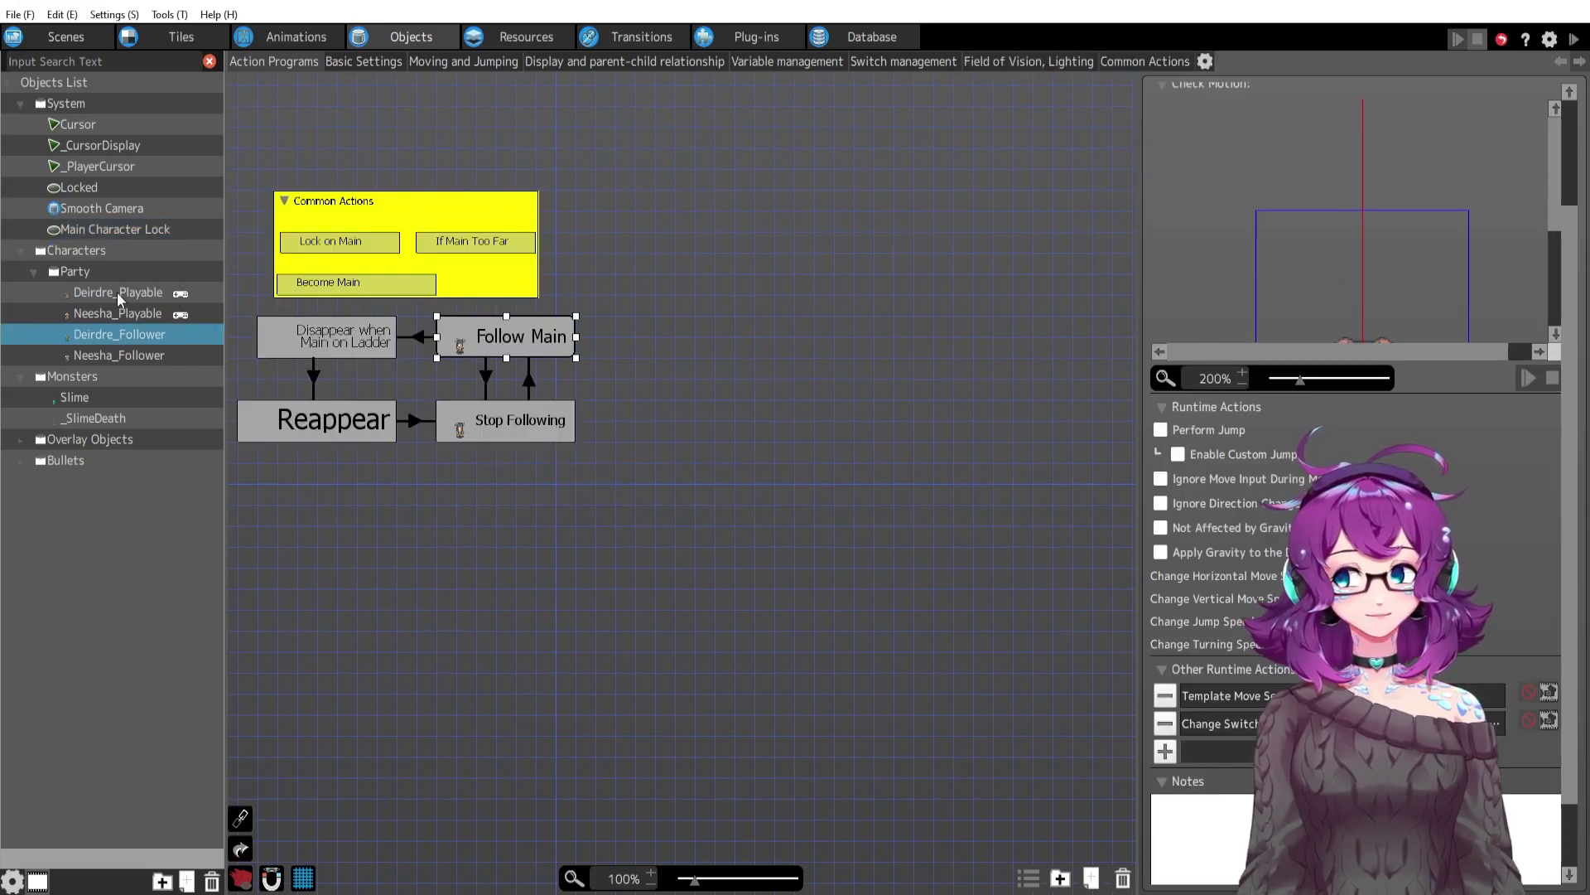
click(117, 292)
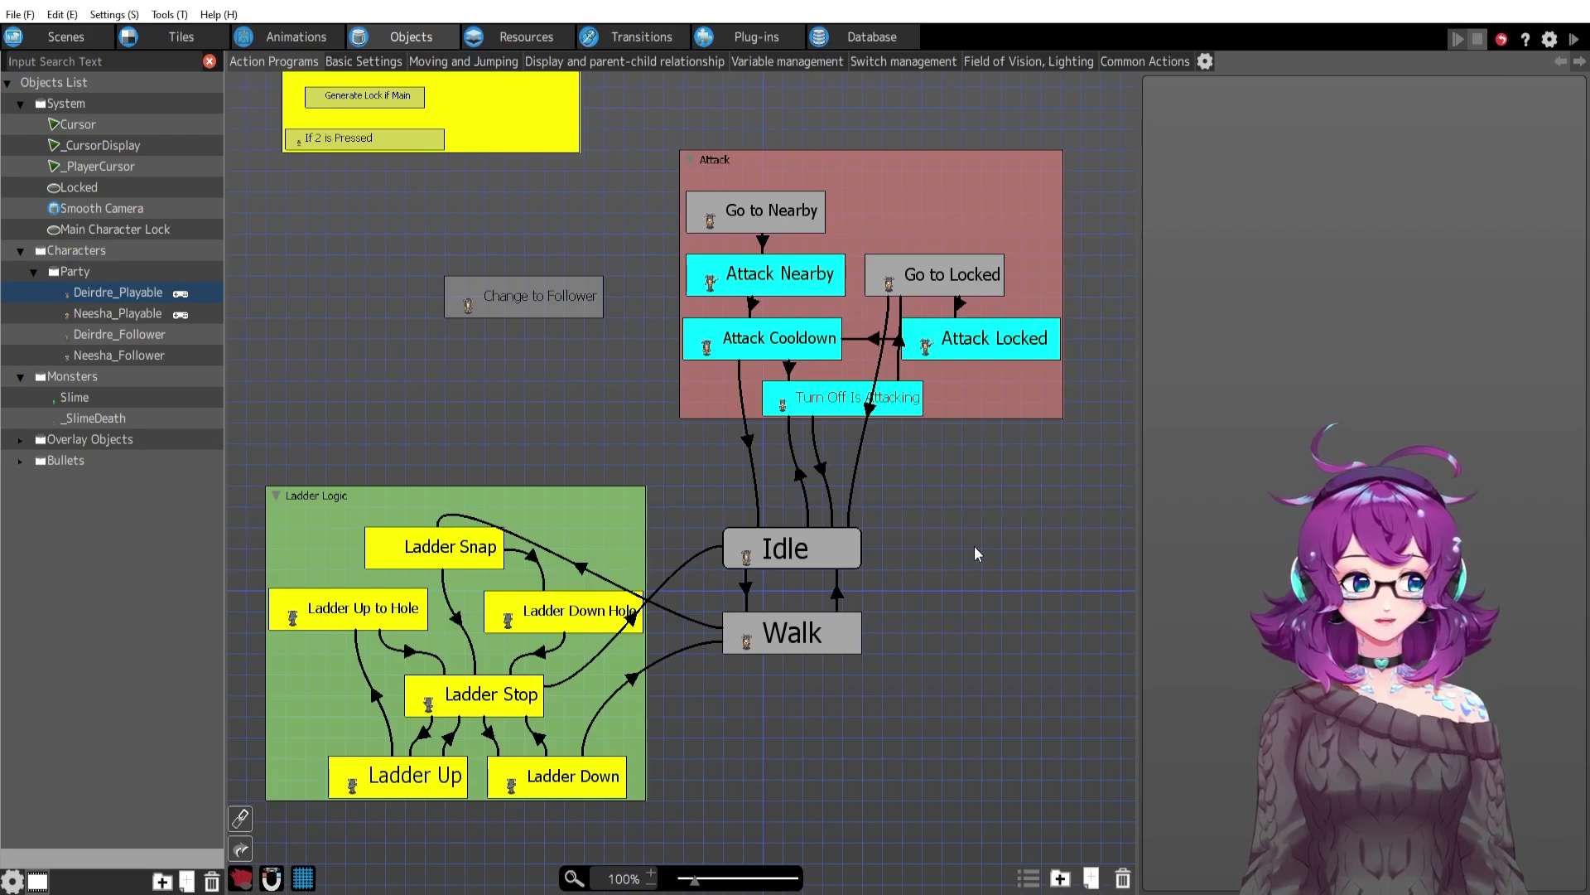
Check the Current Main switch's uses in Deirdre_Playable and Neesha_Playable, then view common variables.
click(876, 65)
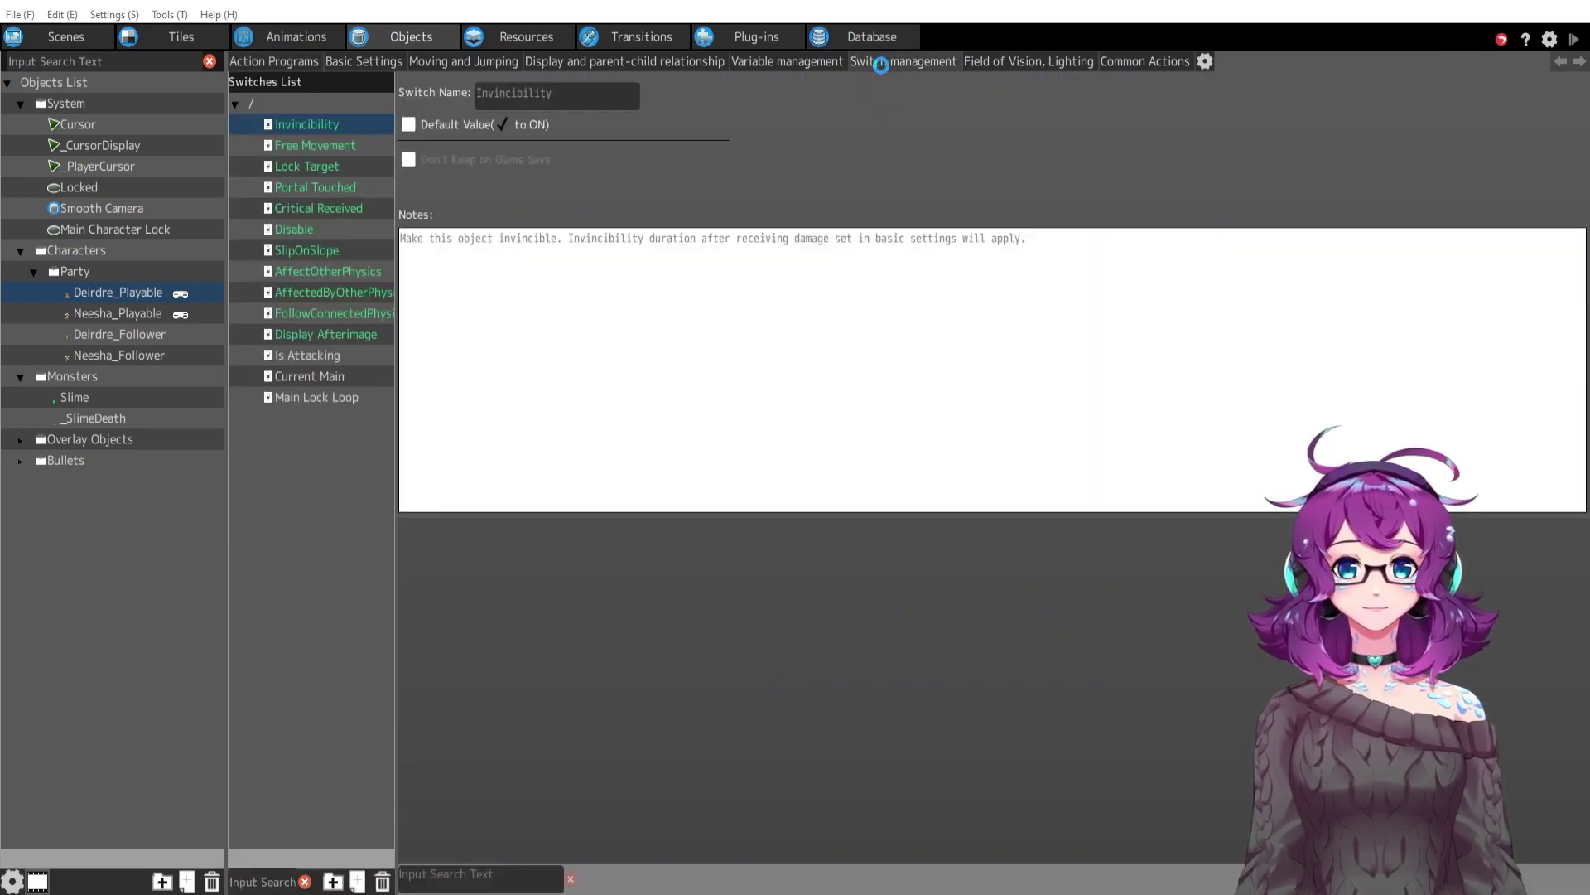
click(321, 374)
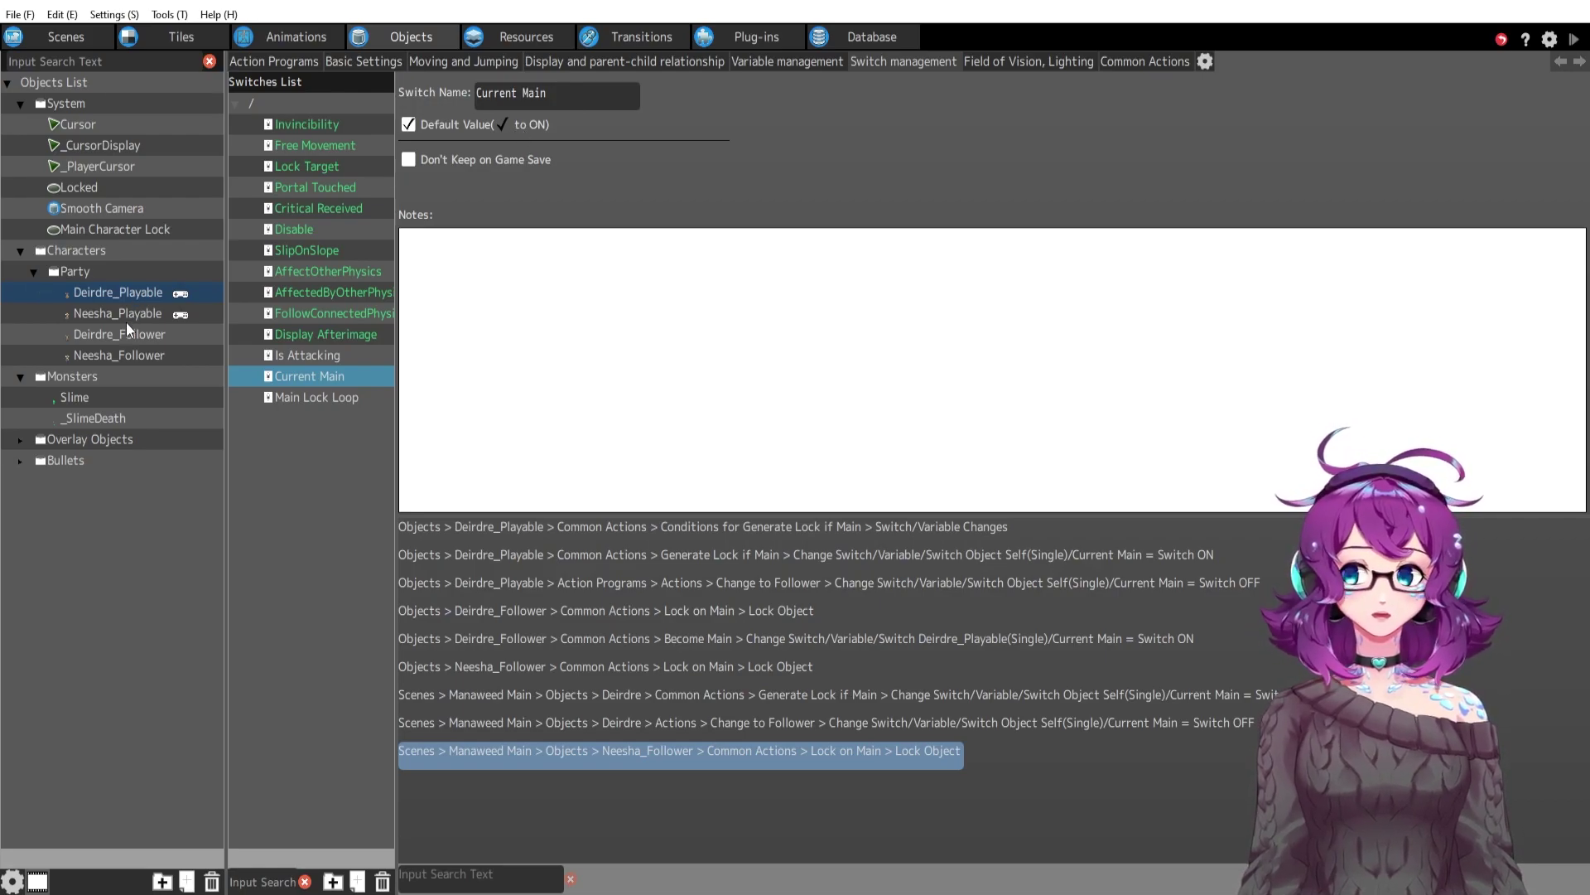
click(106, 315)
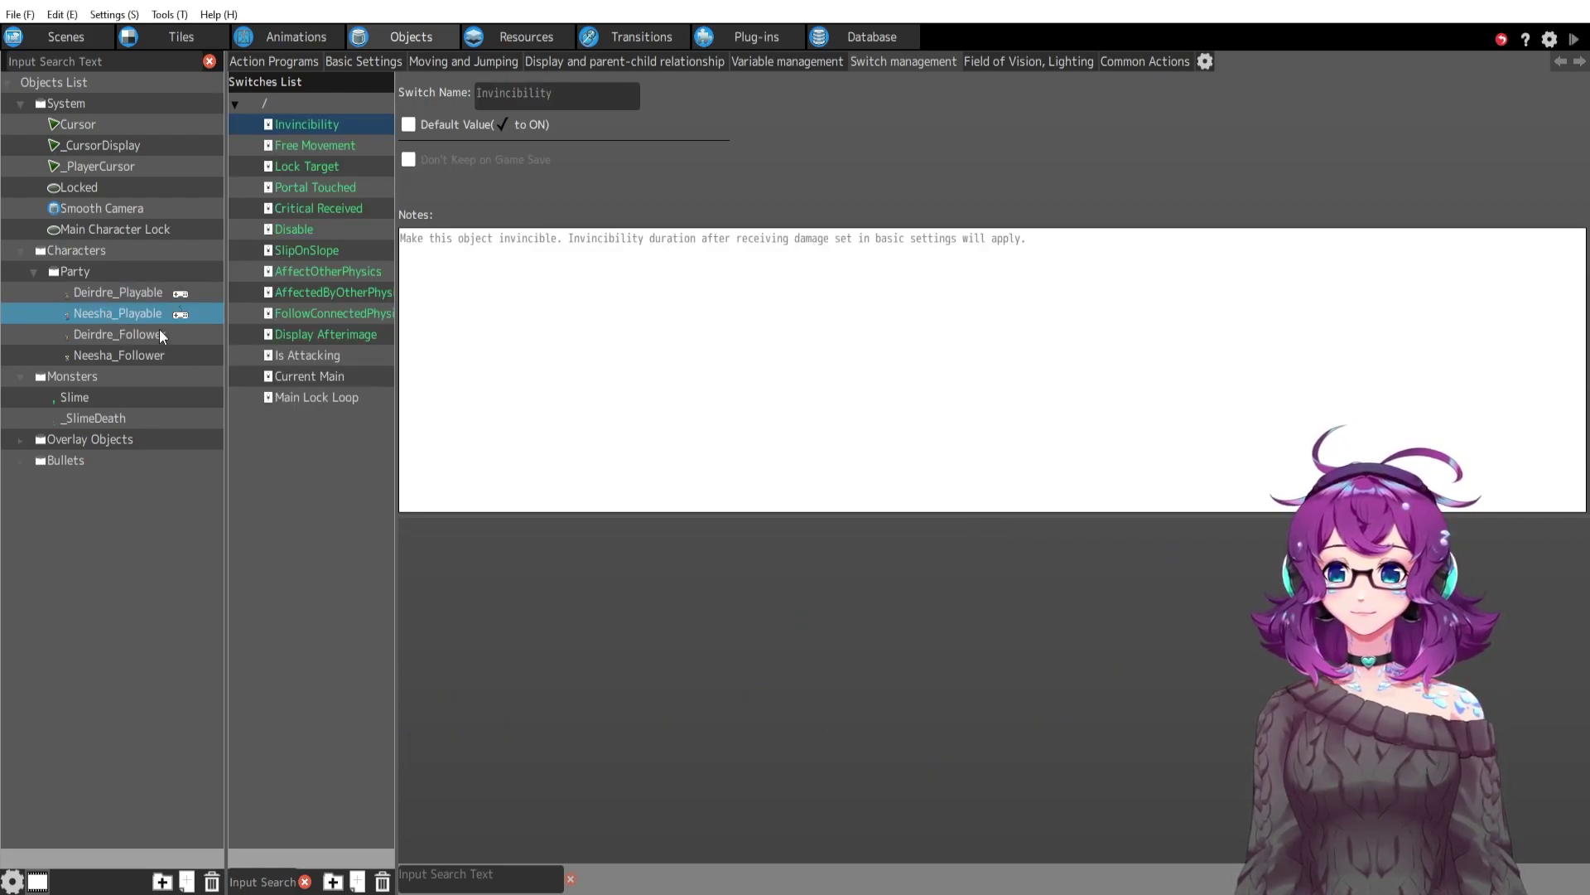
click(298, 374)
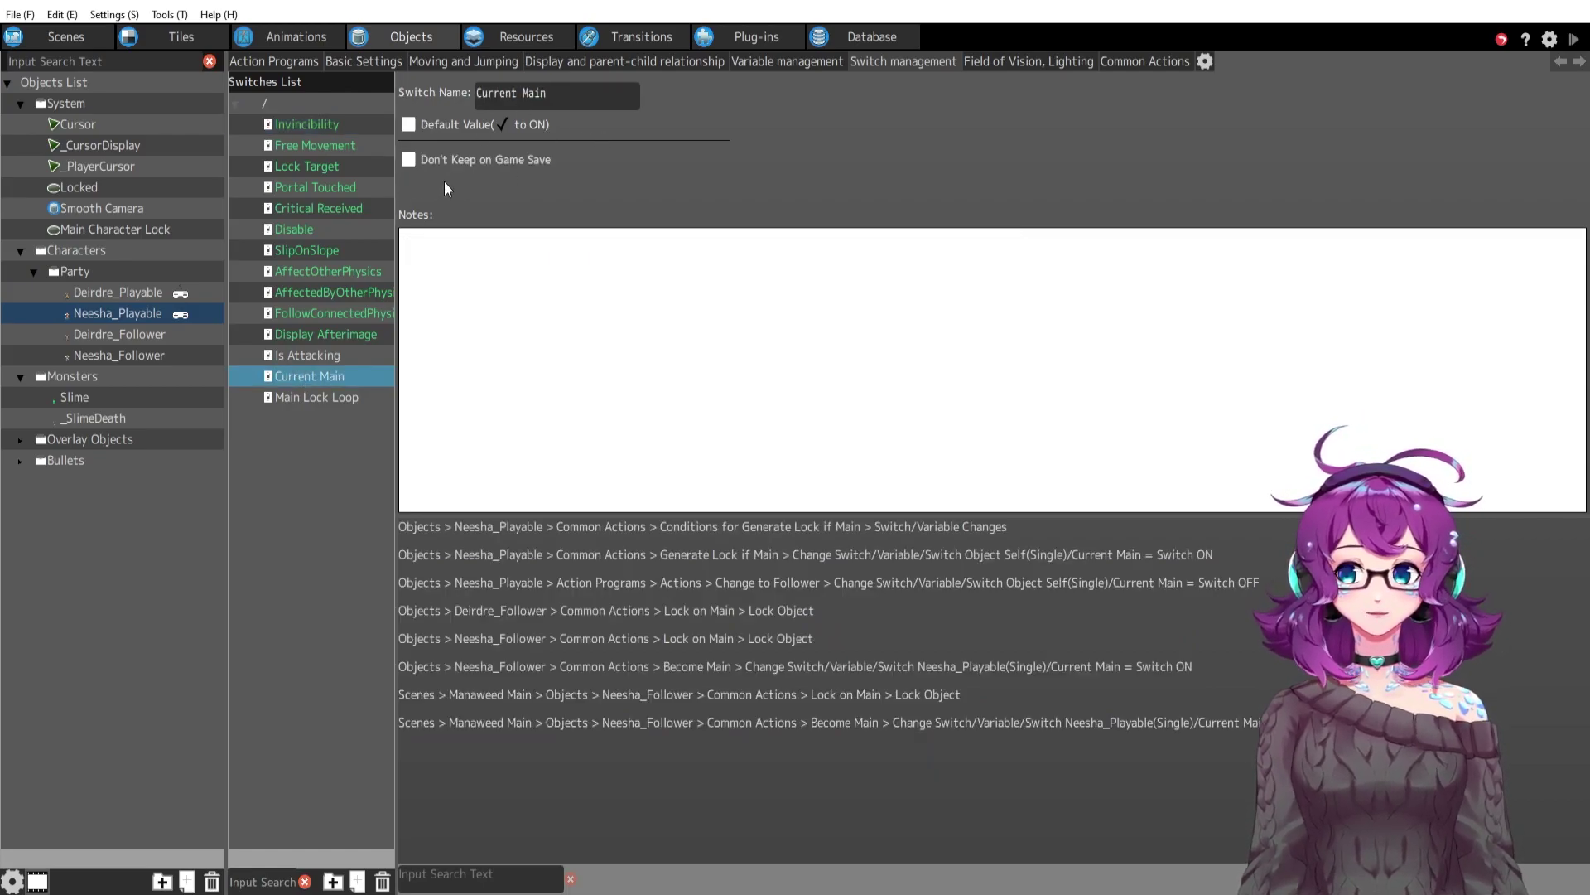
click(106, 297)
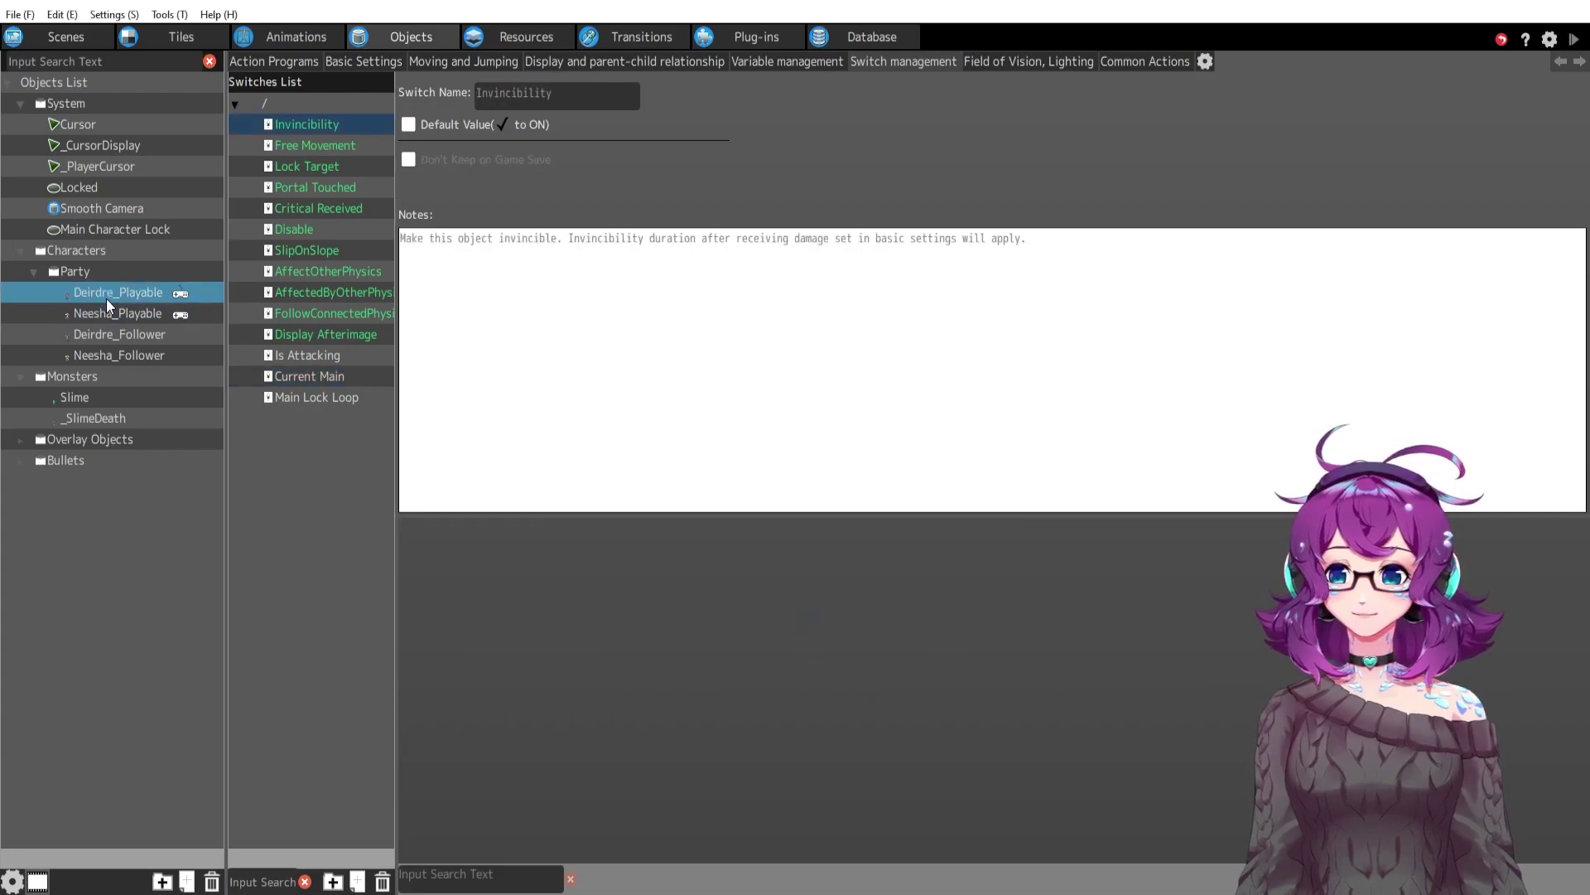
click(321, 376)
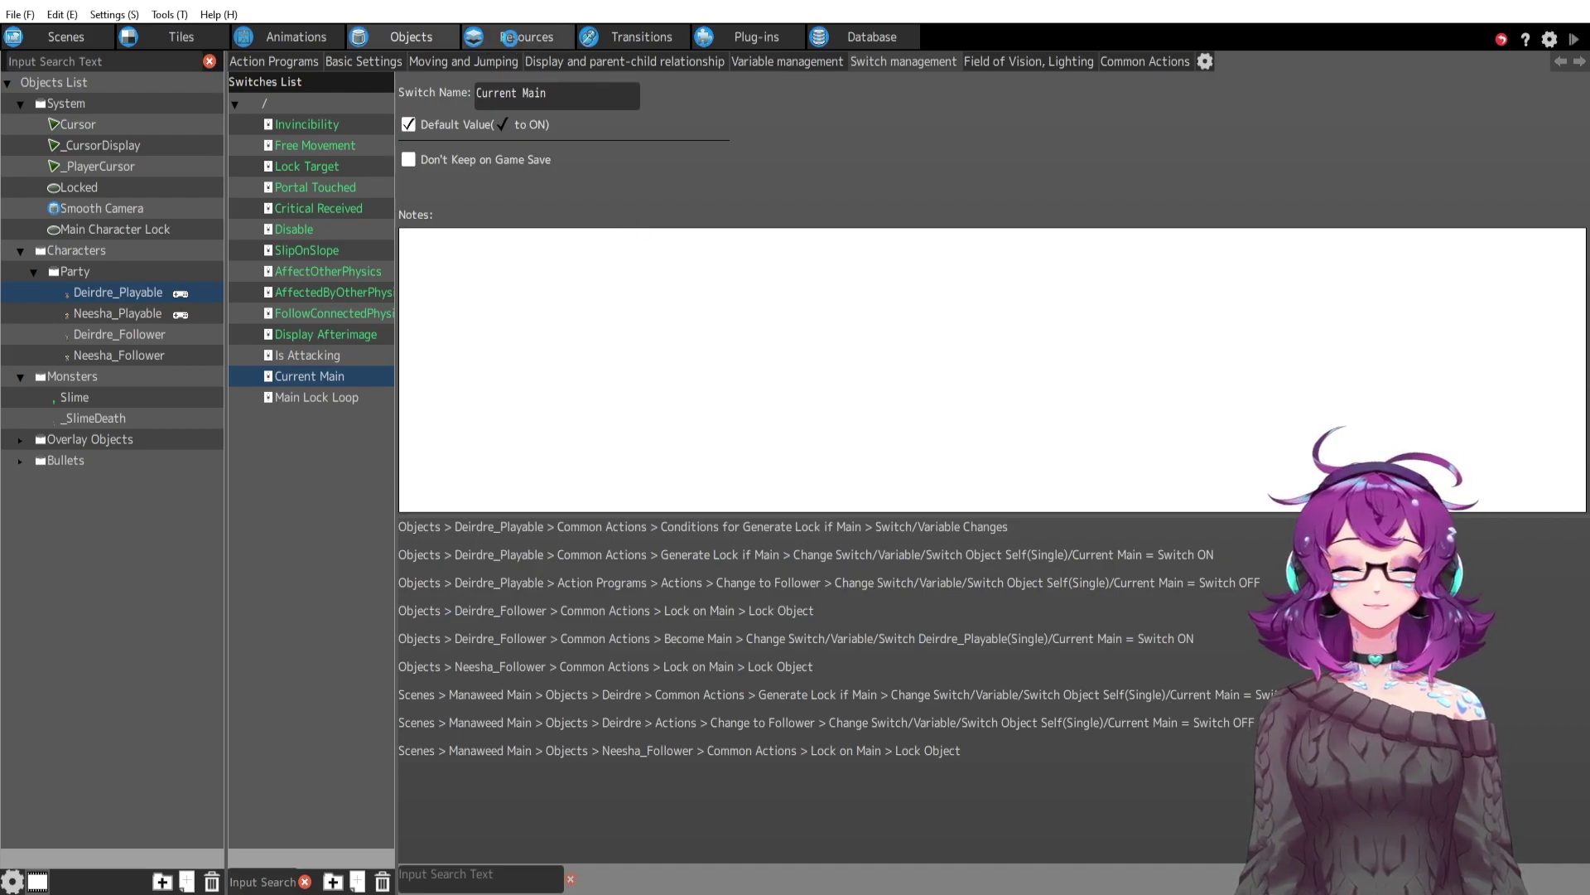
click(510, 38)
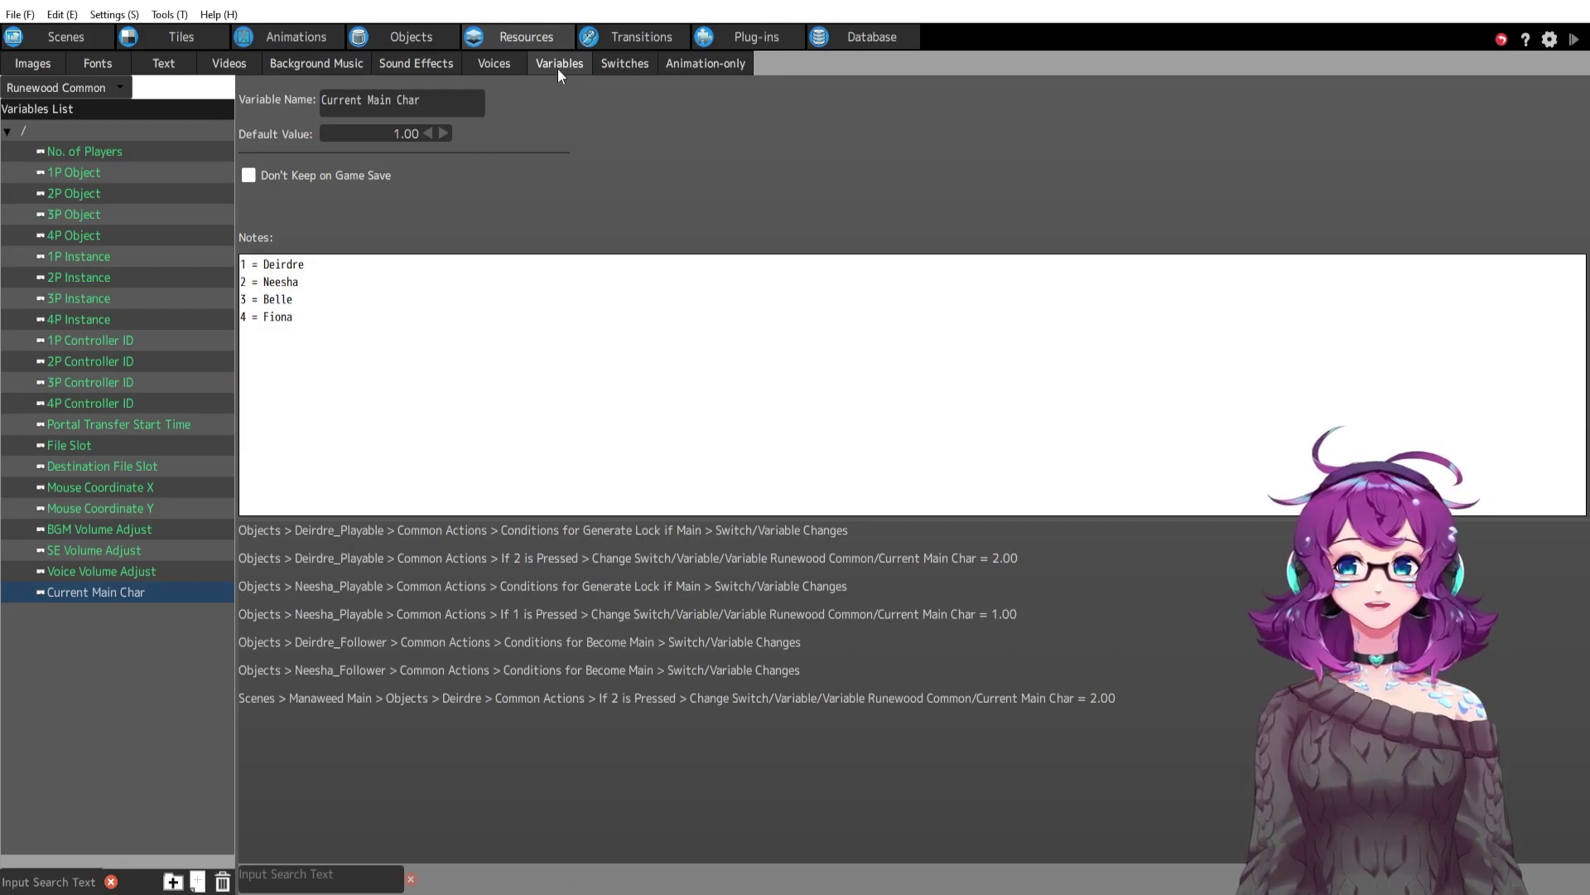
Review Current Main Char's name, default value 1.00 and Deirdre and Belle notes, then return to Objects.
click(96, 598)
click(86, 594)
drag(401, 338, 206, 248)
click(390, 323)
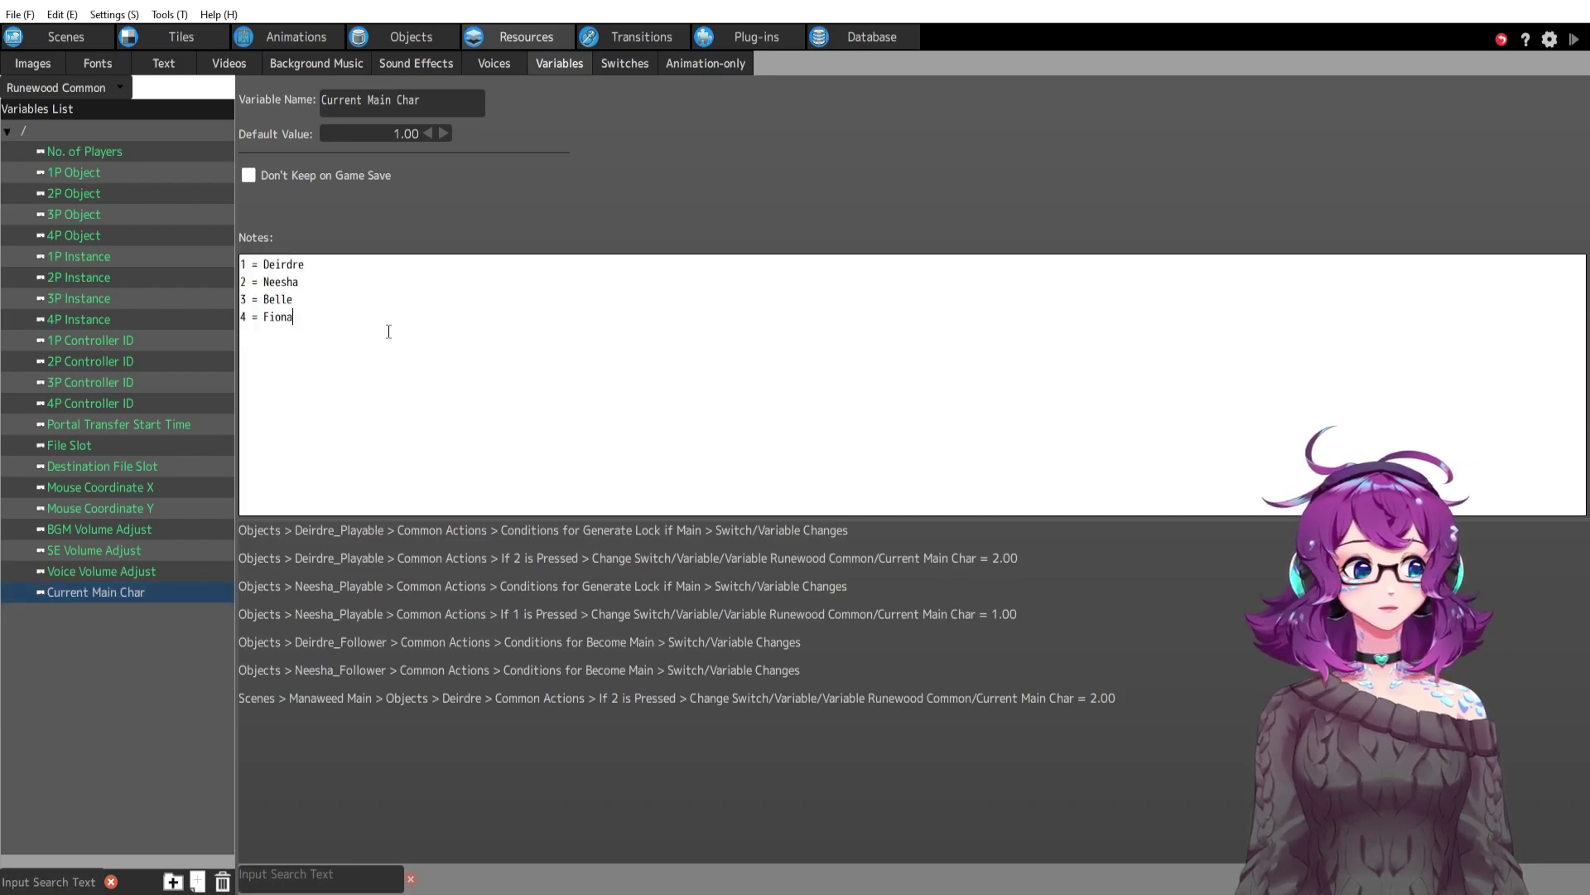
click(388, 135)
click(320, 268)
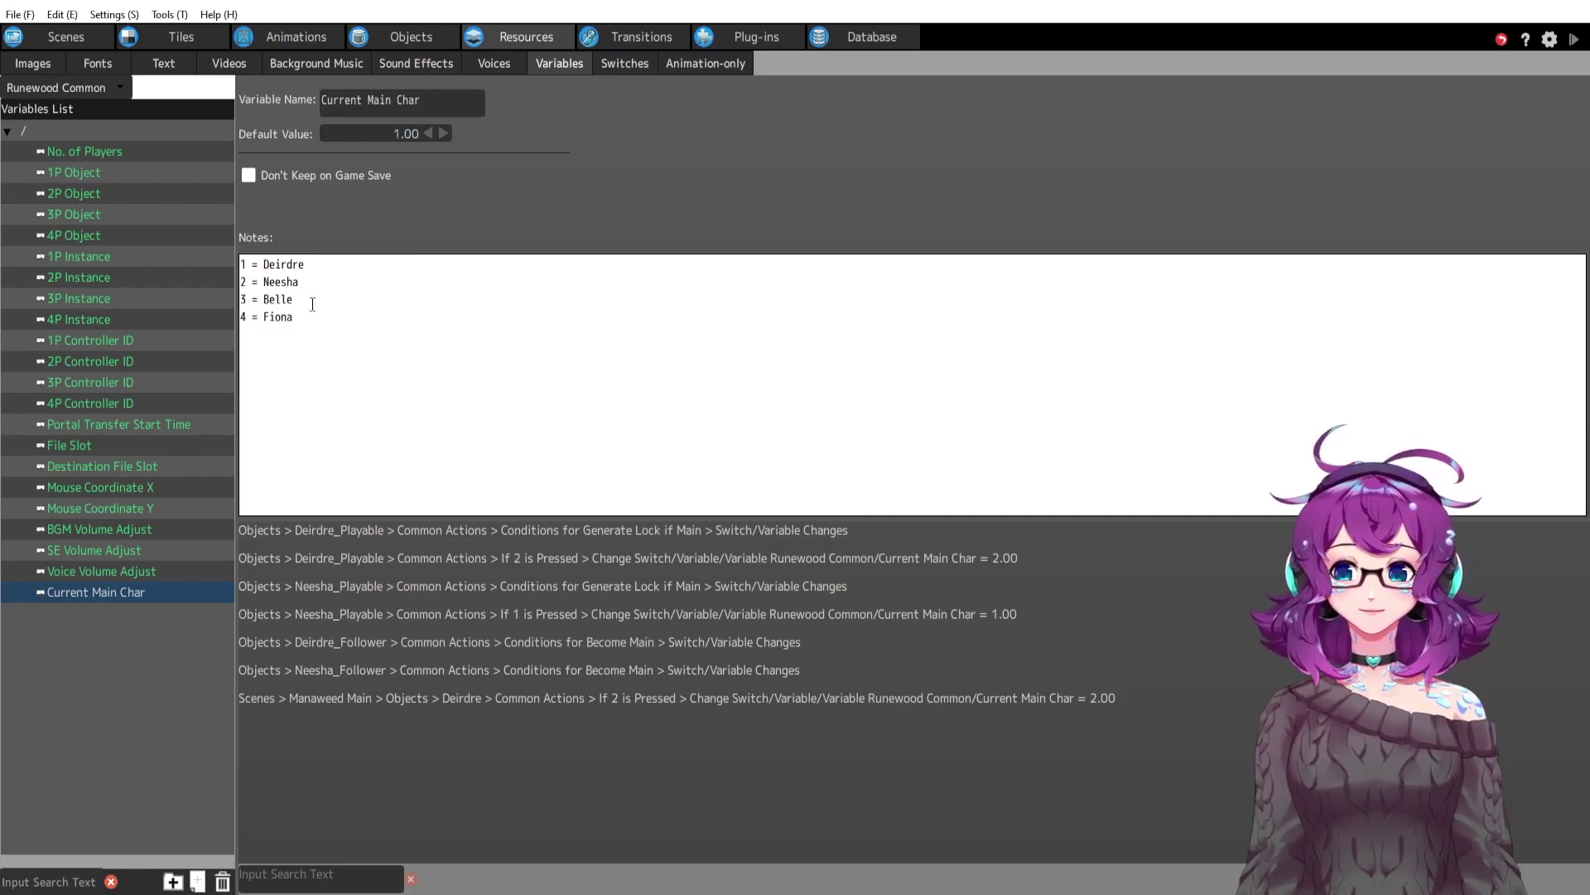
click(325, 298)
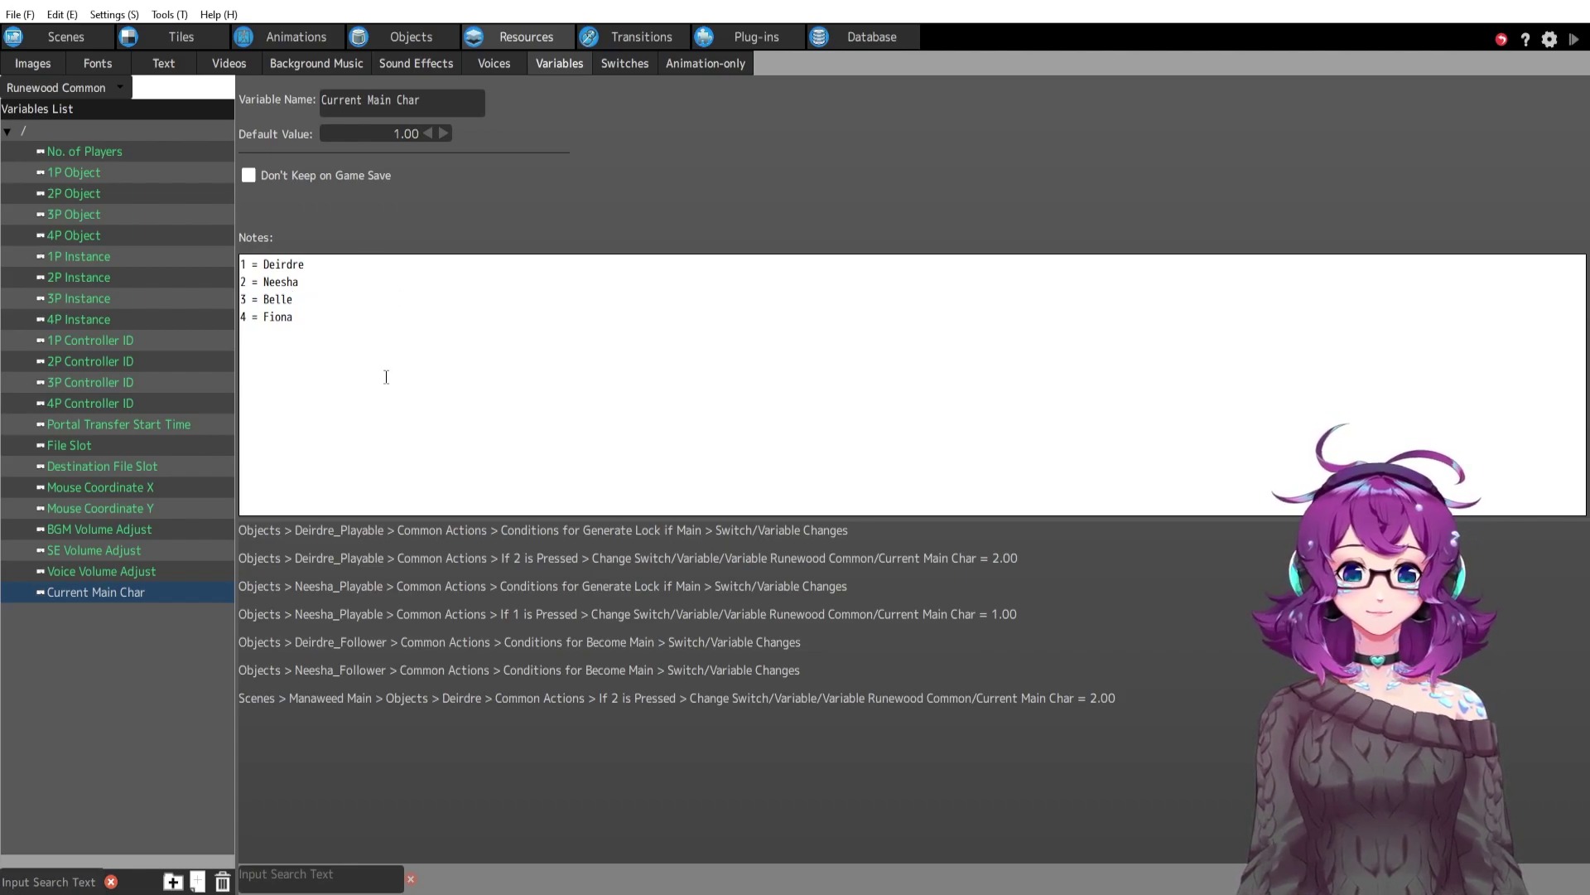
key(ctrl+a)
click(506, 396)
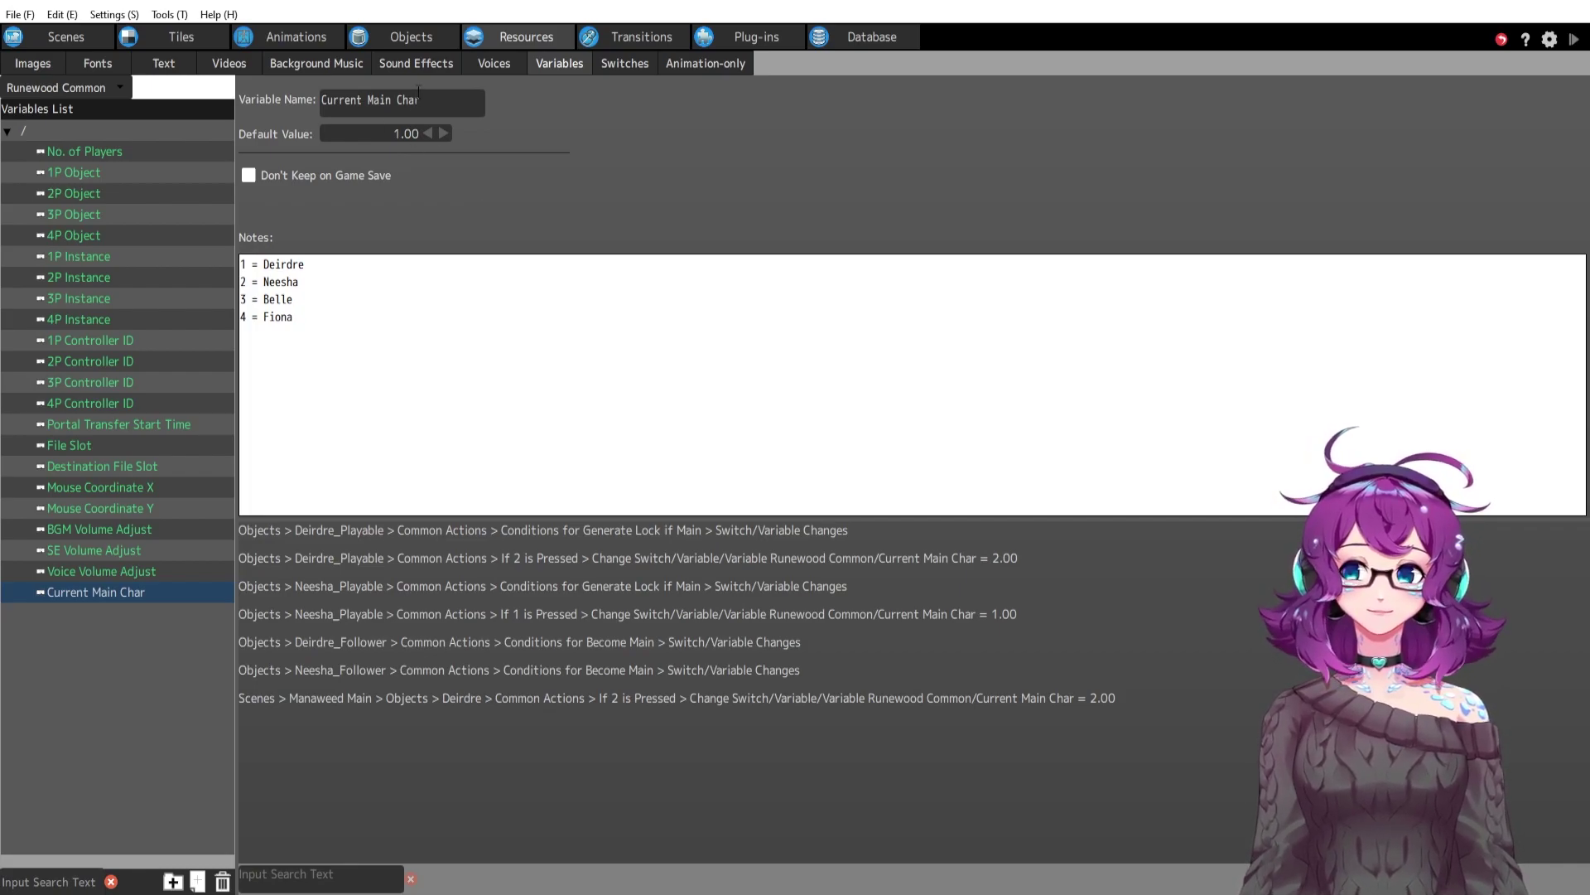
click(399, 38)
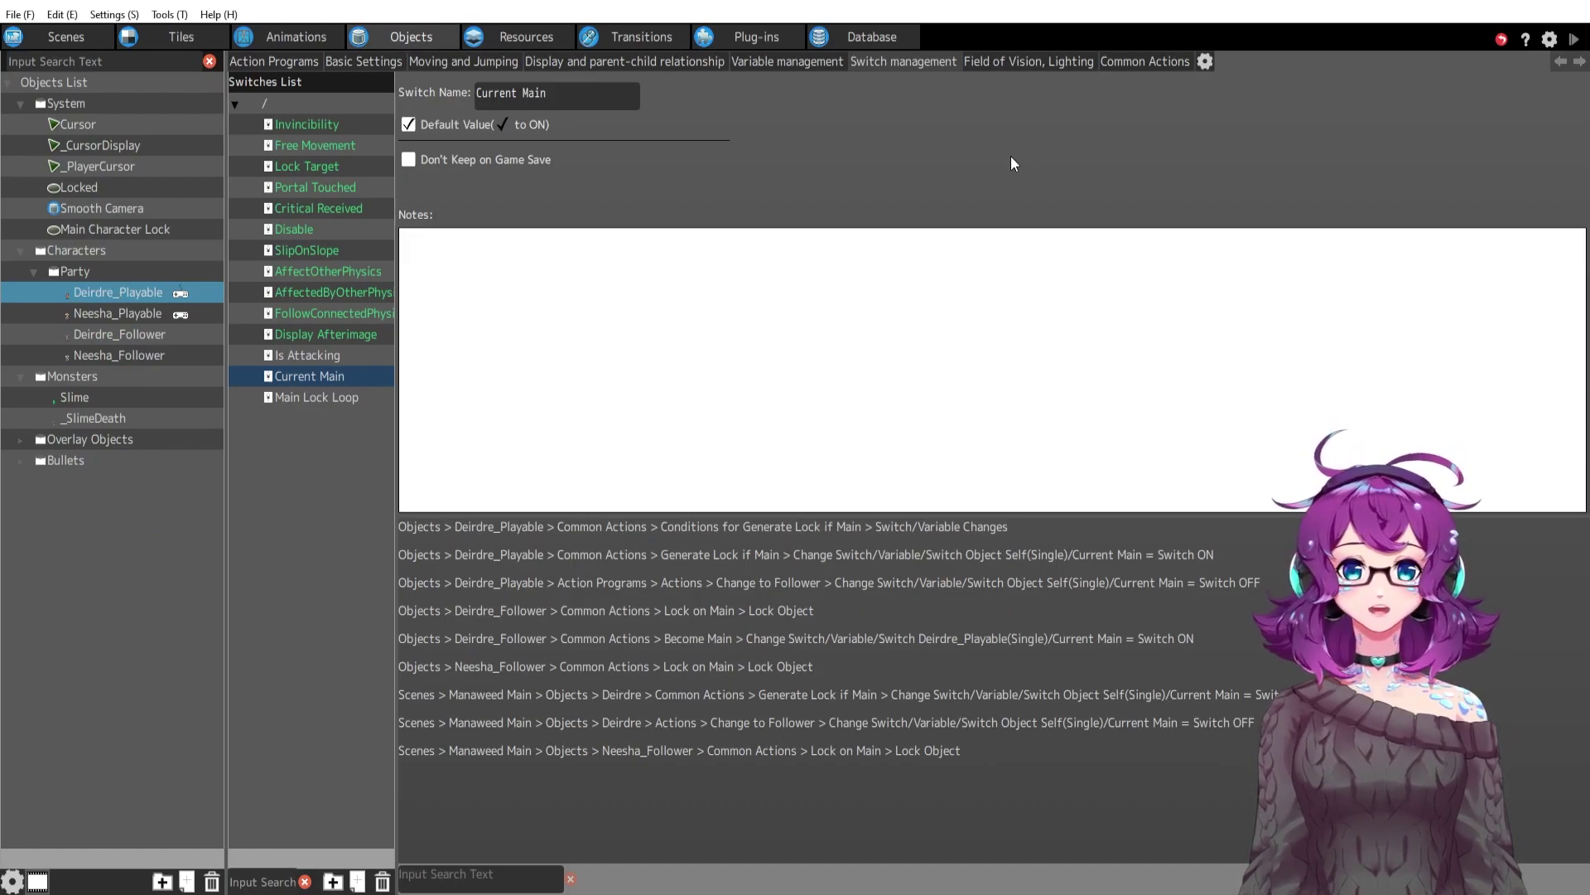
Open Deirdre_Playable's Generate Lock if Main common action and inspect its first Switch/Variable link condition.
click(1143, 59)
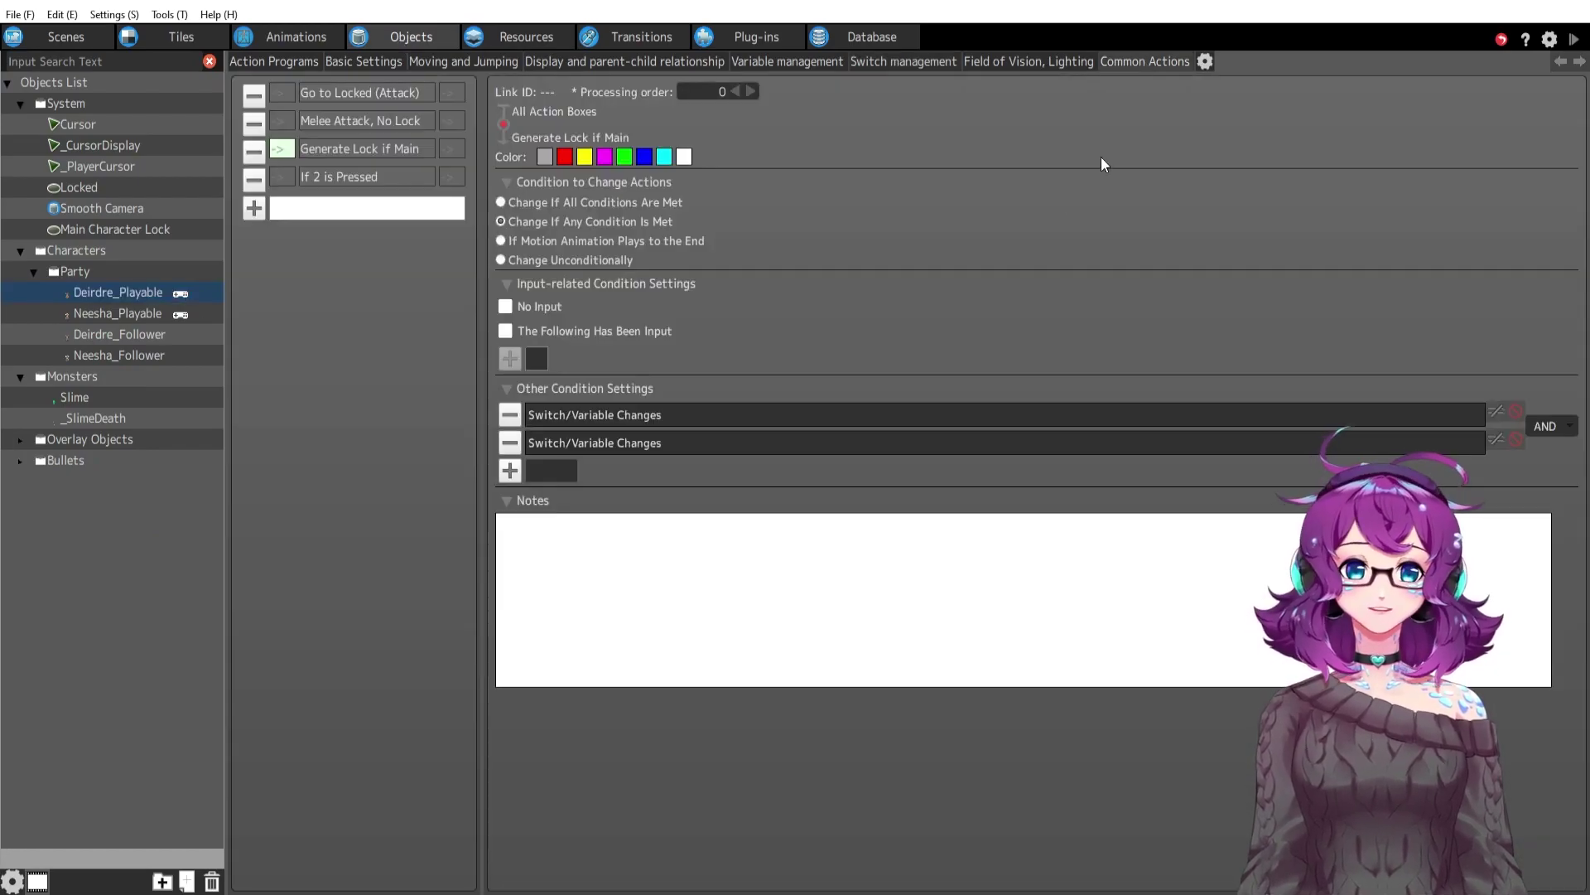
click(347, 152)
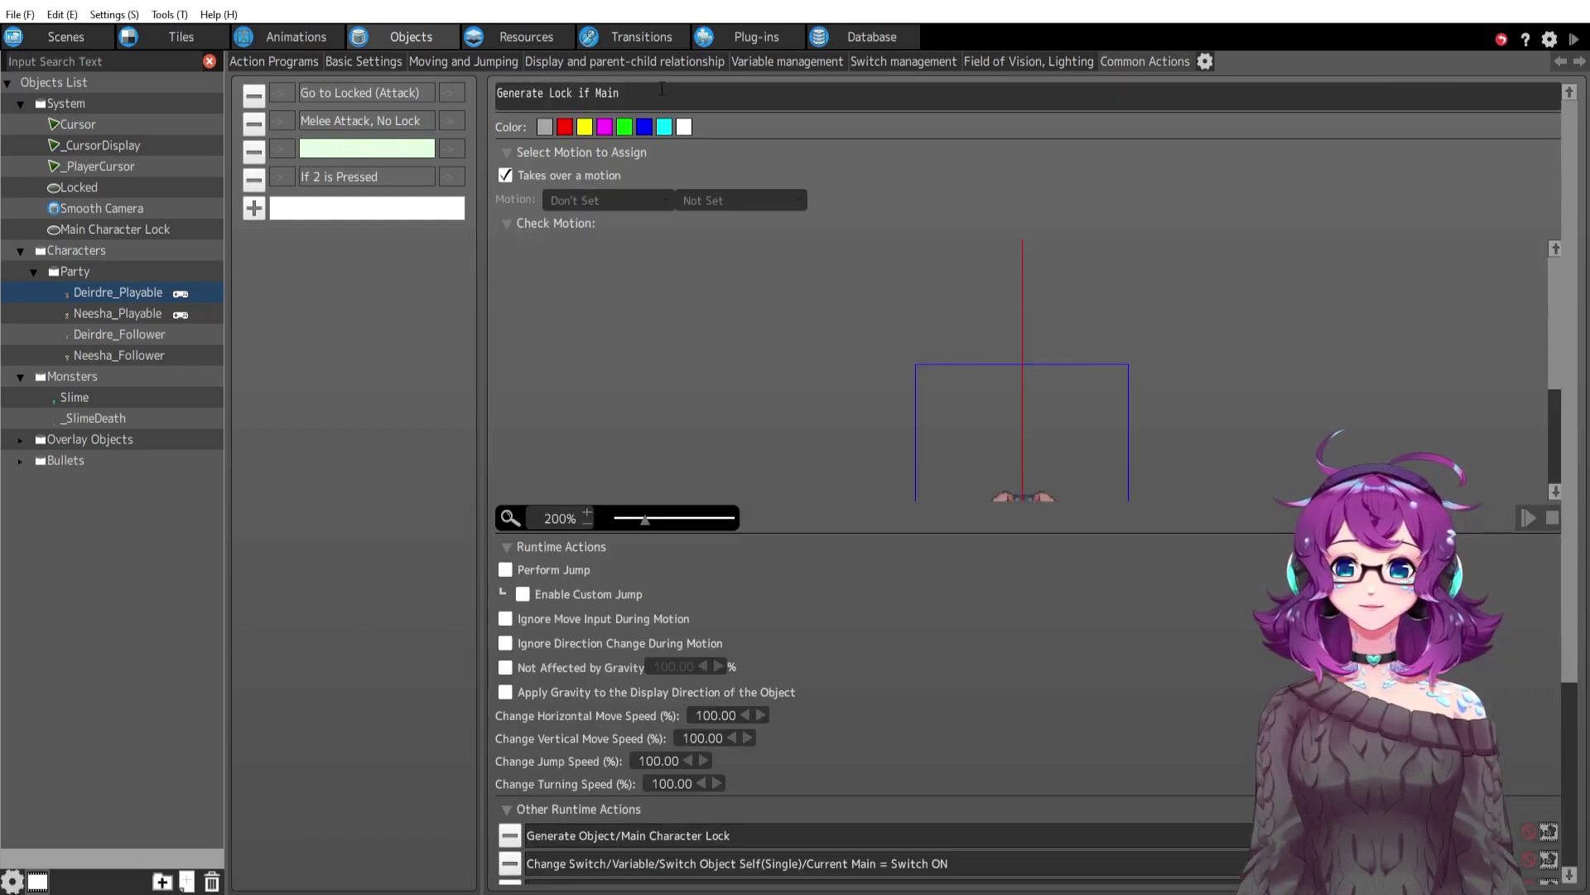
click(283, 150)
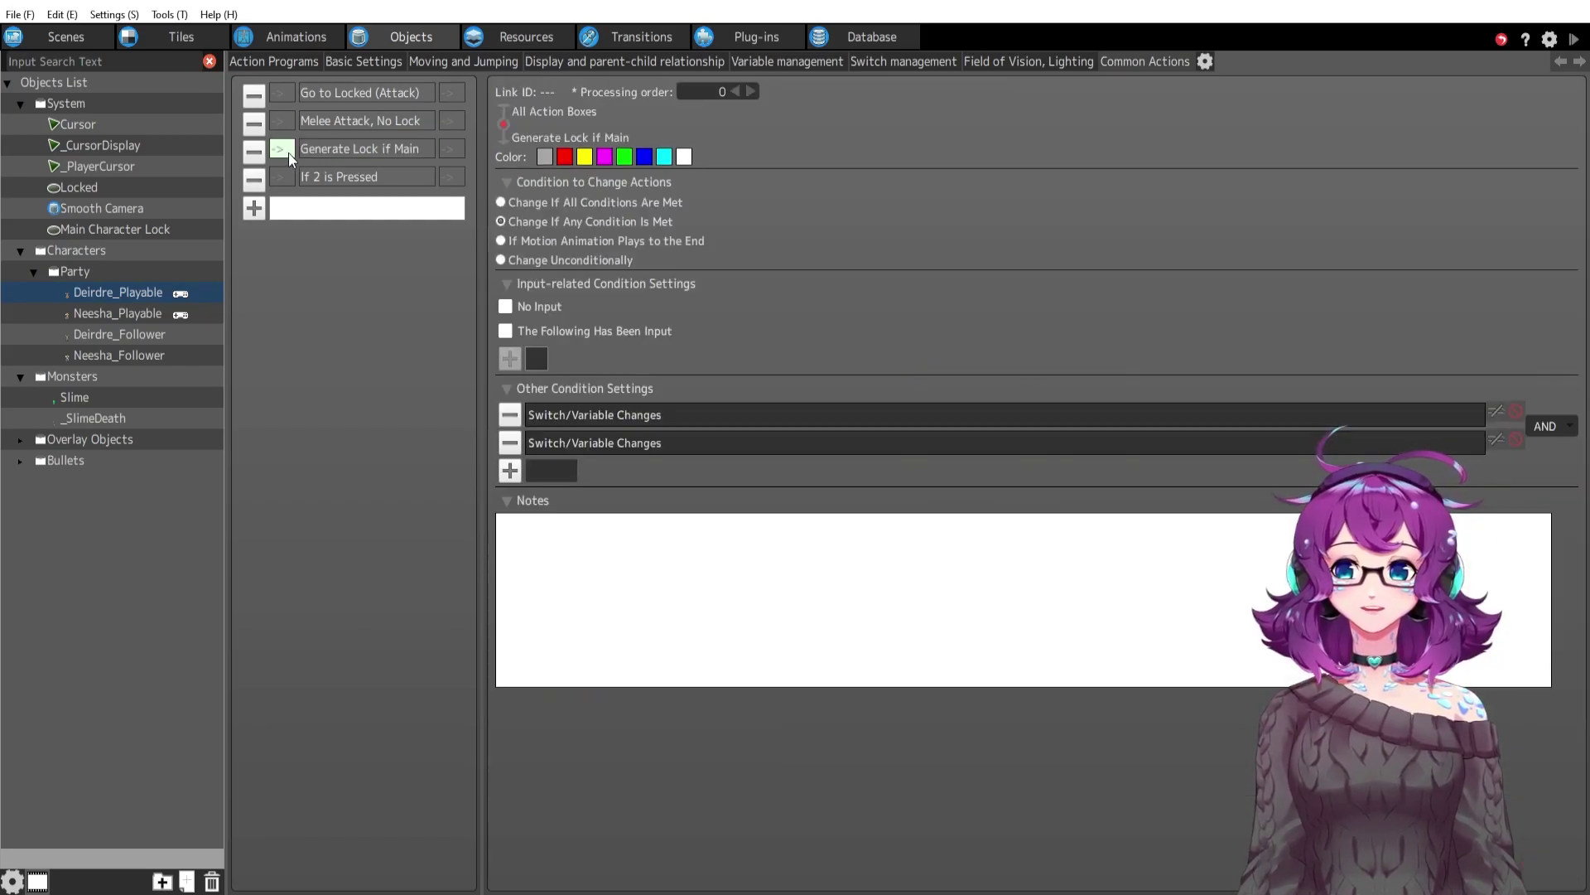
double_click(698, 414)
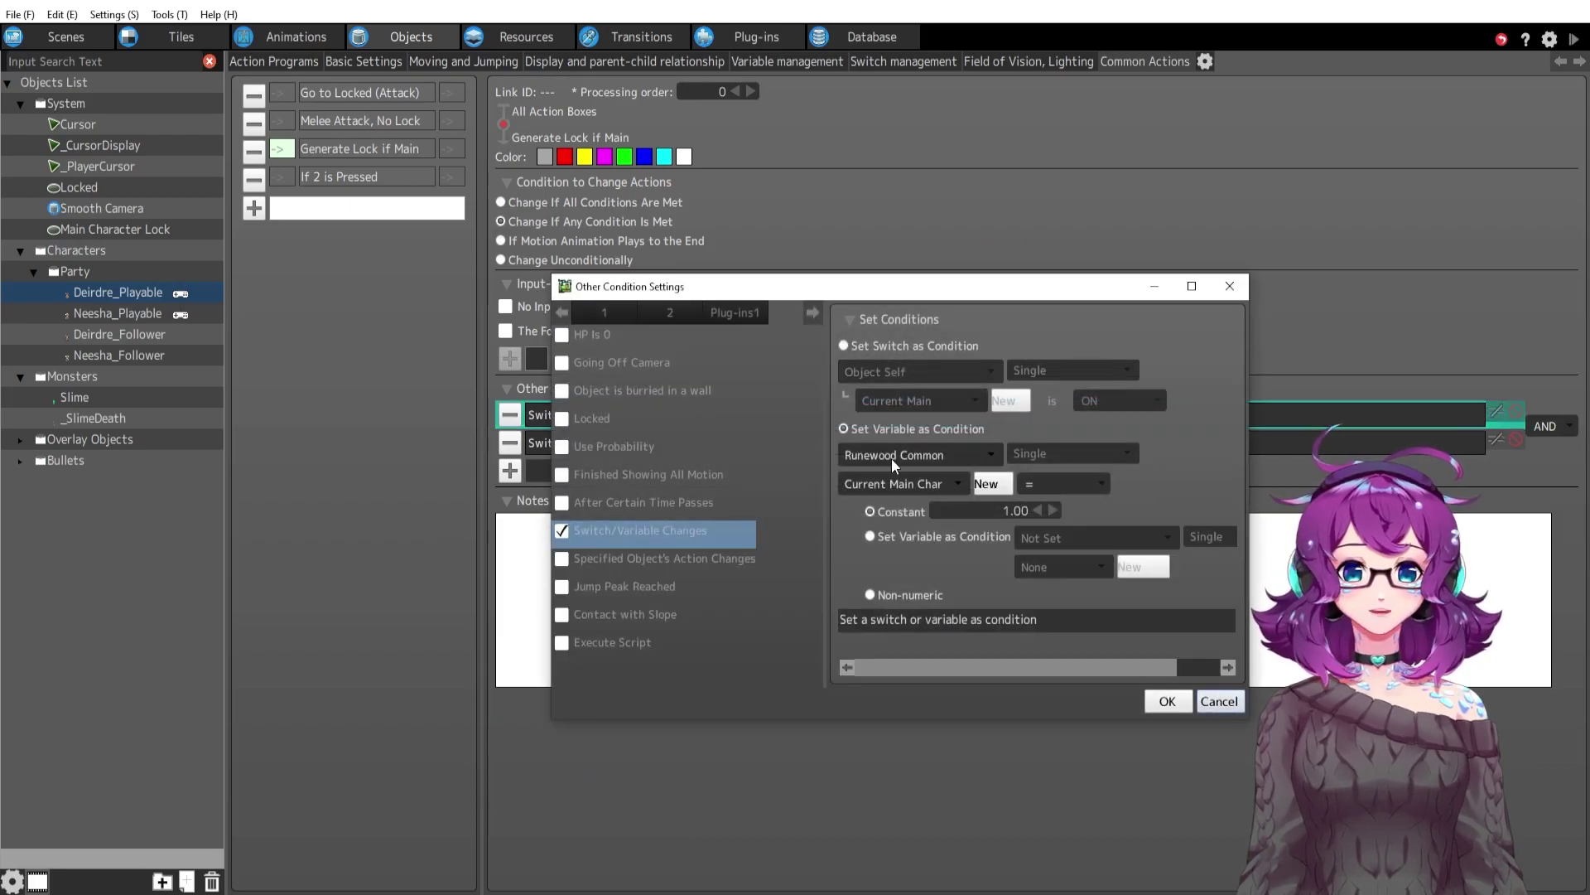
click(932, 488)
click(932, 489)
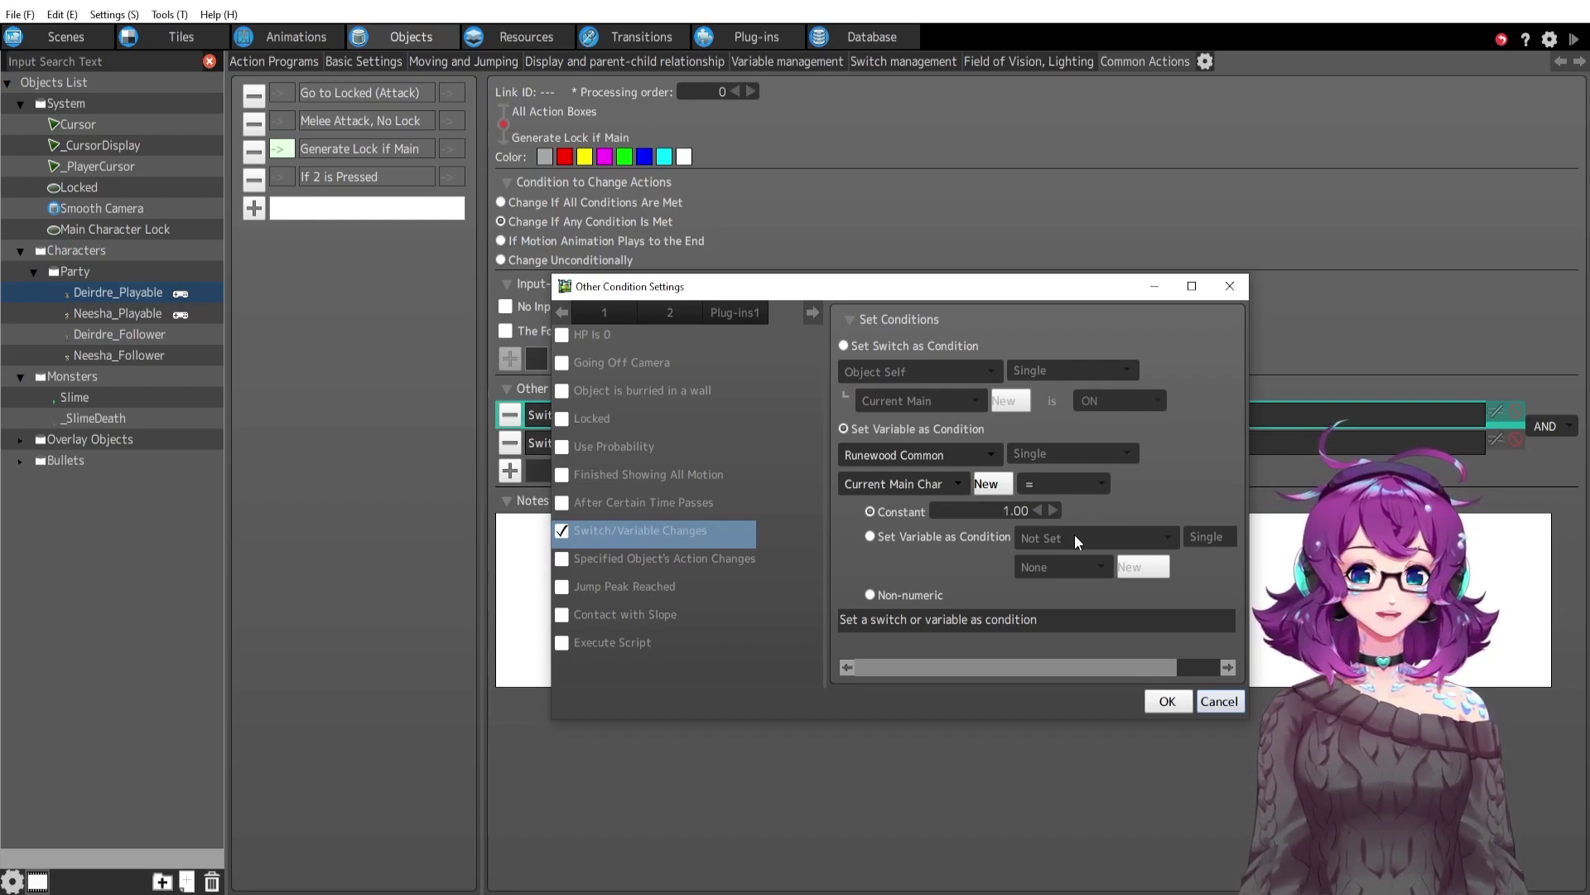
click(1221, 702)
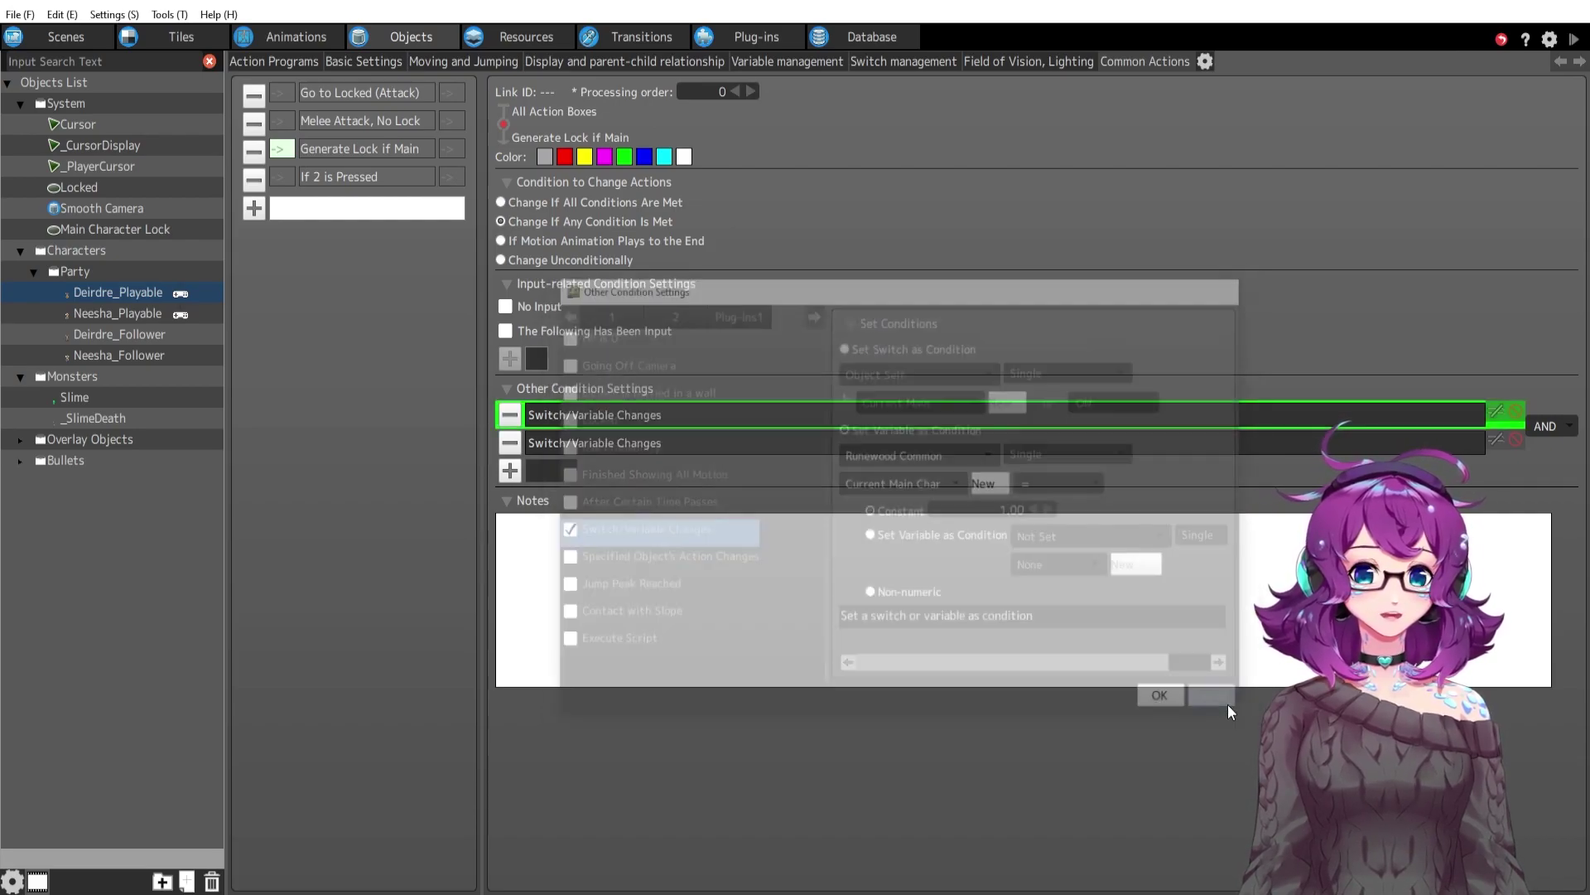
Review the link's second Switch/Variable condition, leaving it unchanged.
double_click(671, 441)
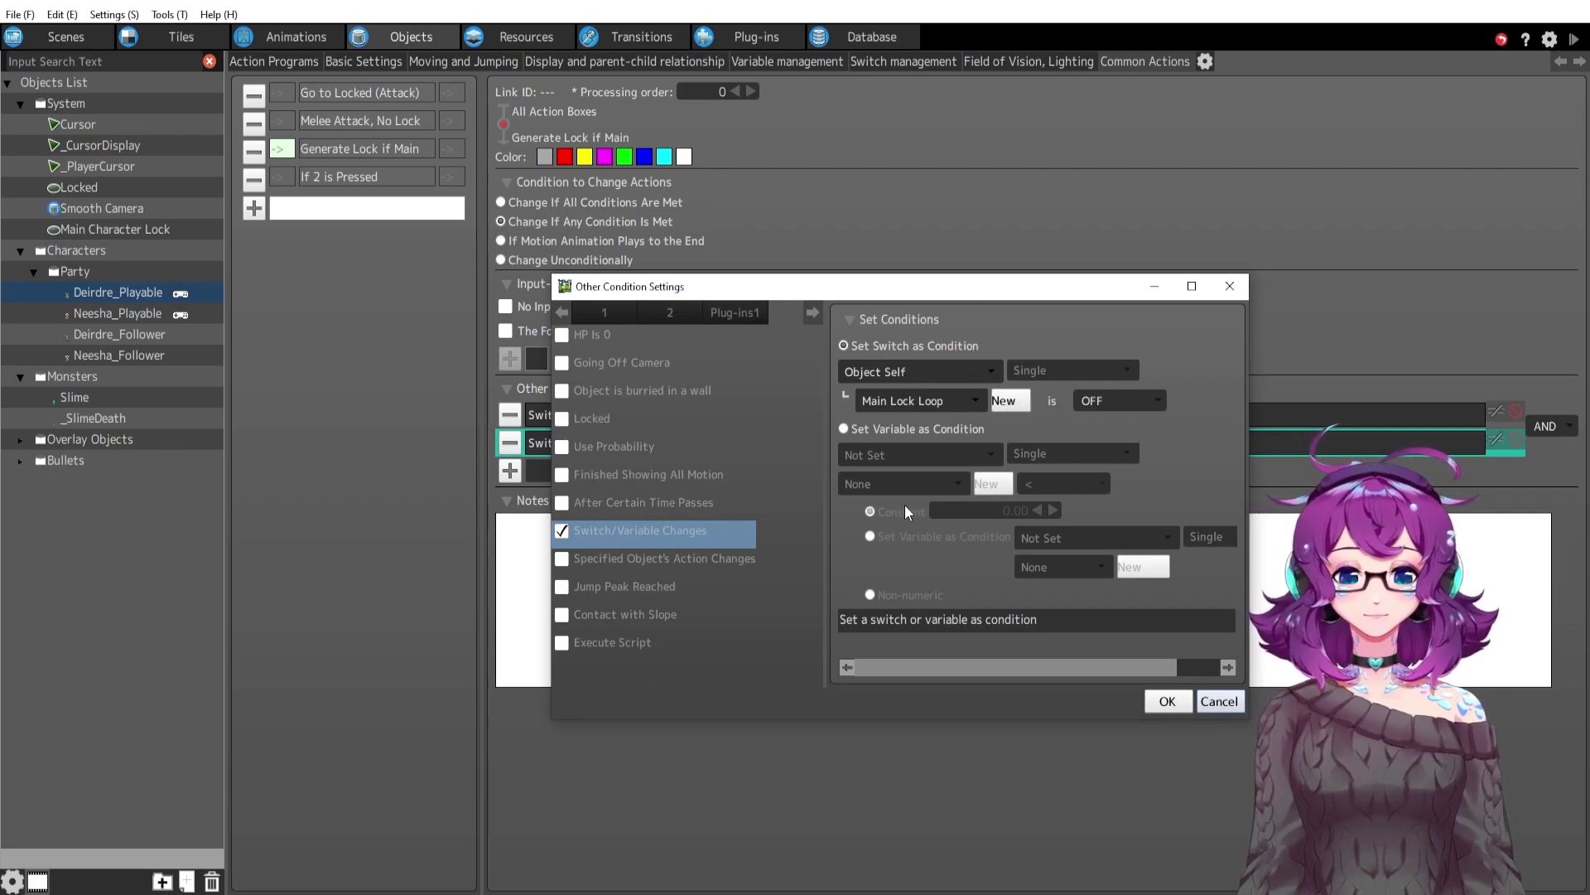
click(1218, 701)
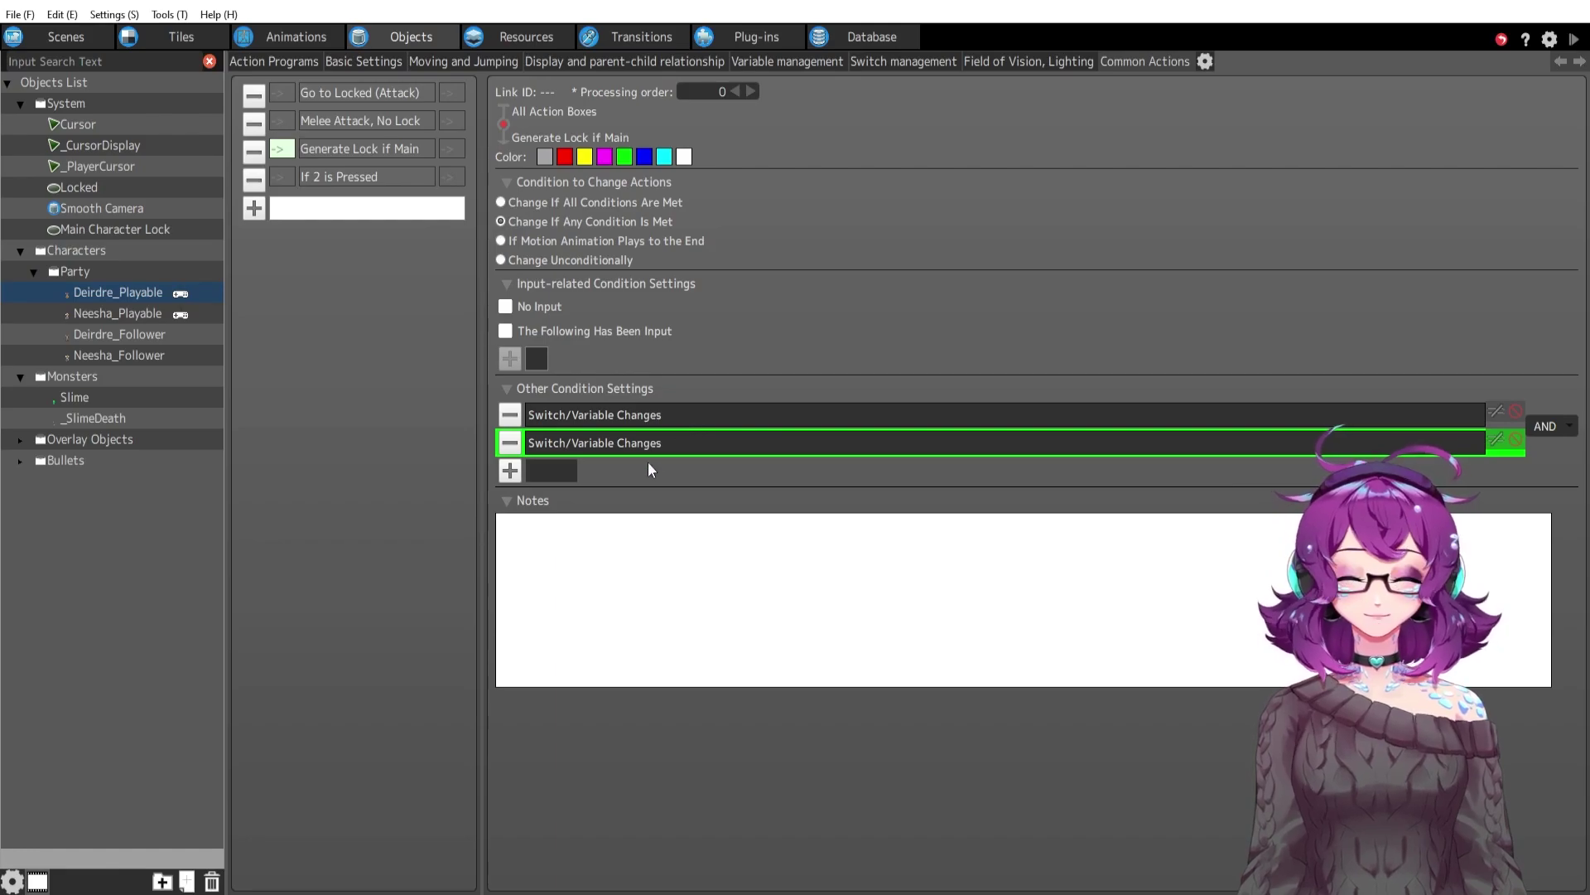
double_click(620, 449)
click(1218, 700)
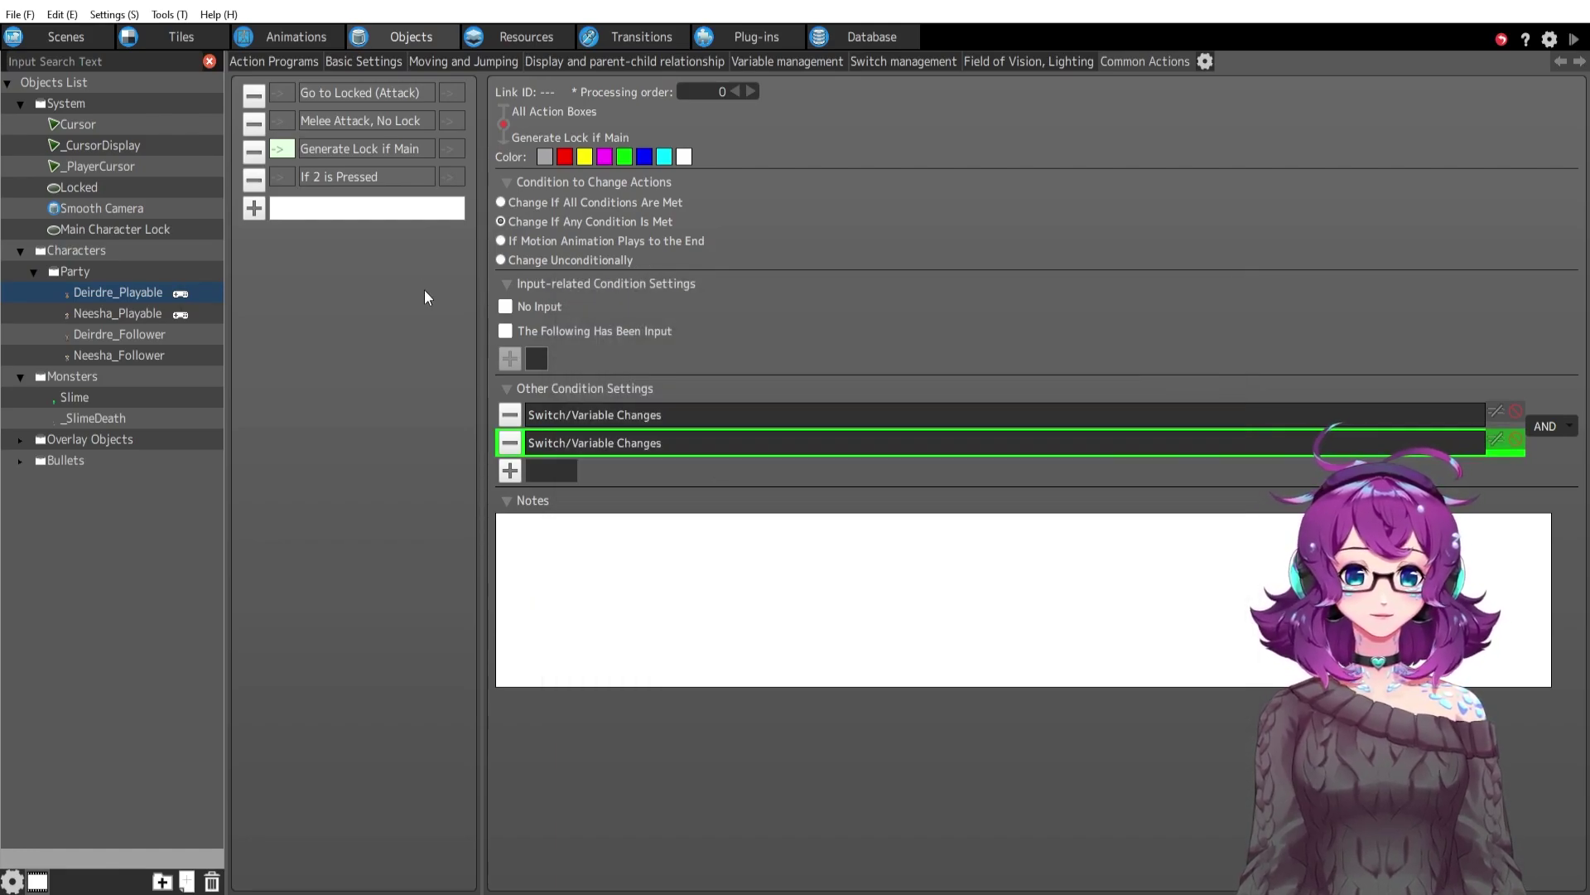
click(351, 151)
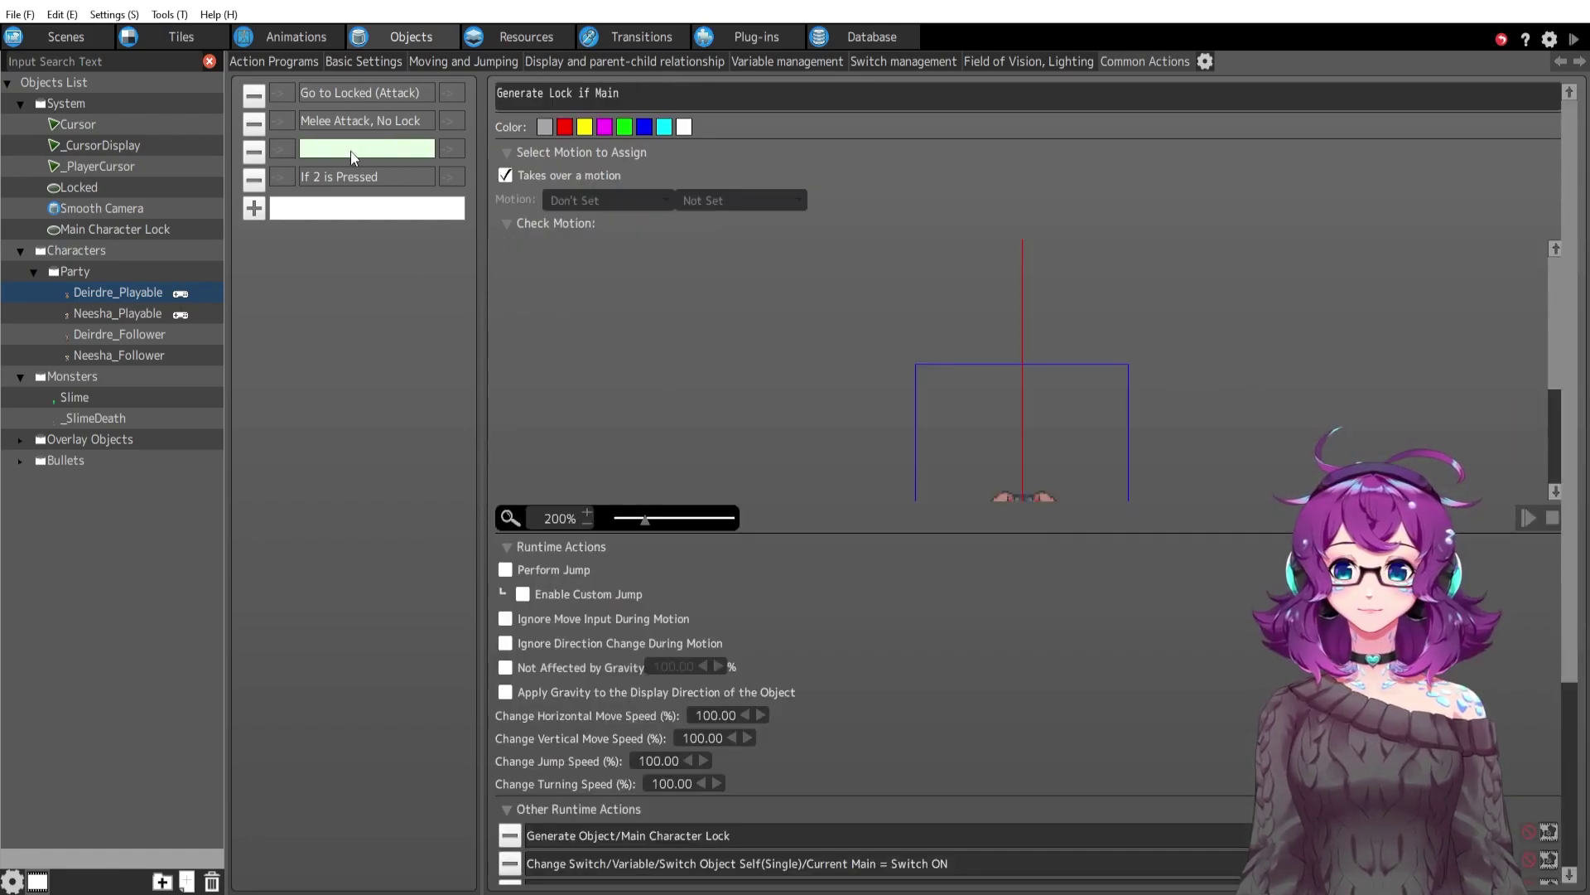
scroll(831, 571, down, 5)
double_click(574, 679)
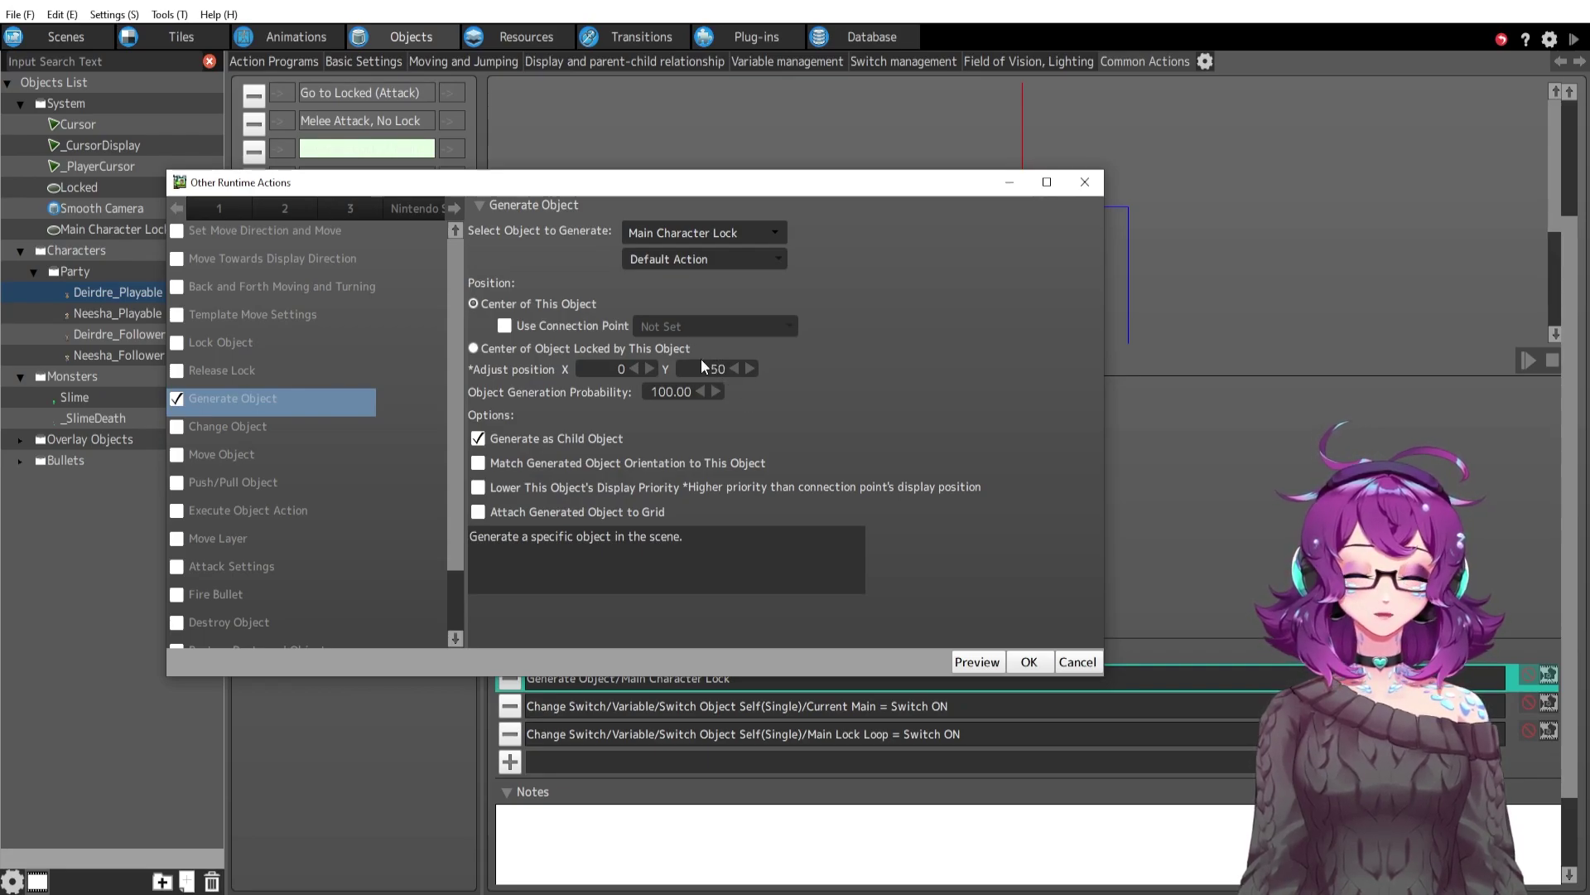
click(977, 661)
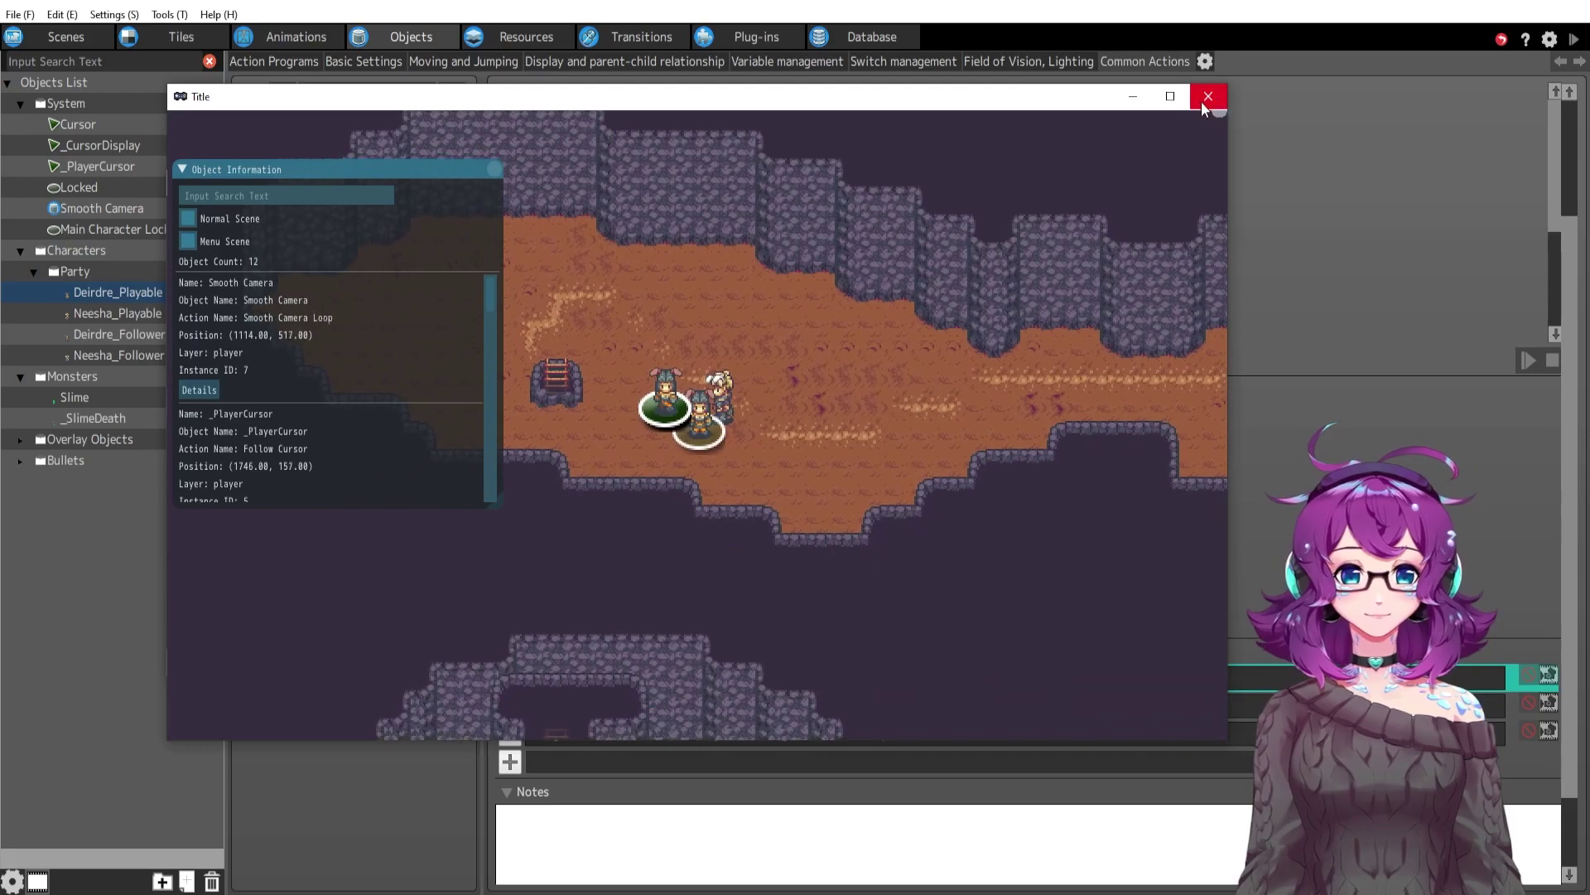
click(1208, 97)
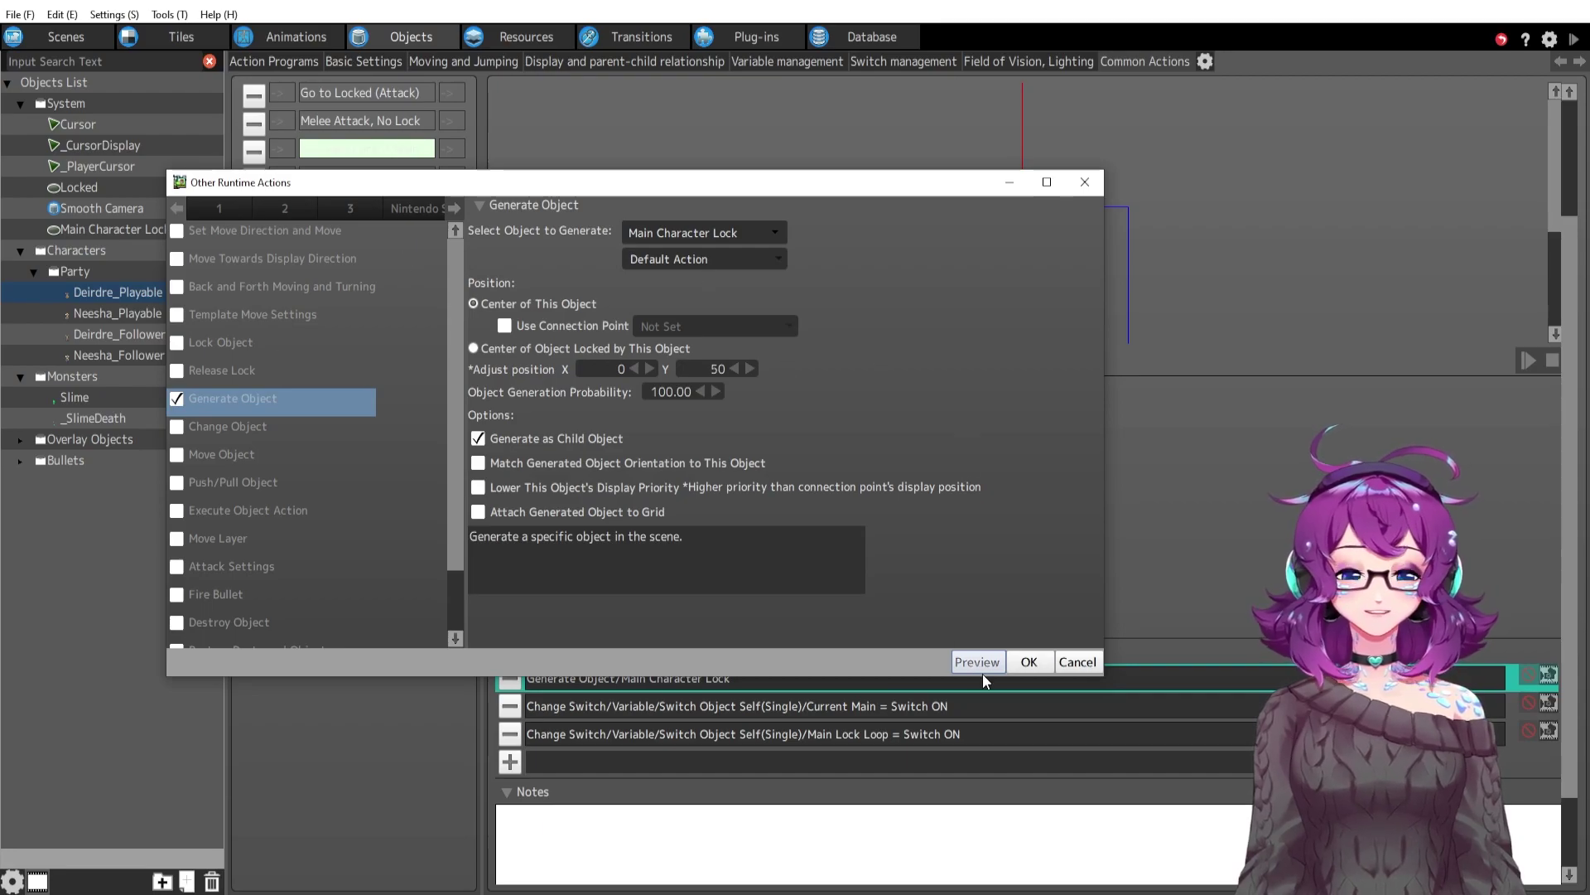
click(1032, 661)
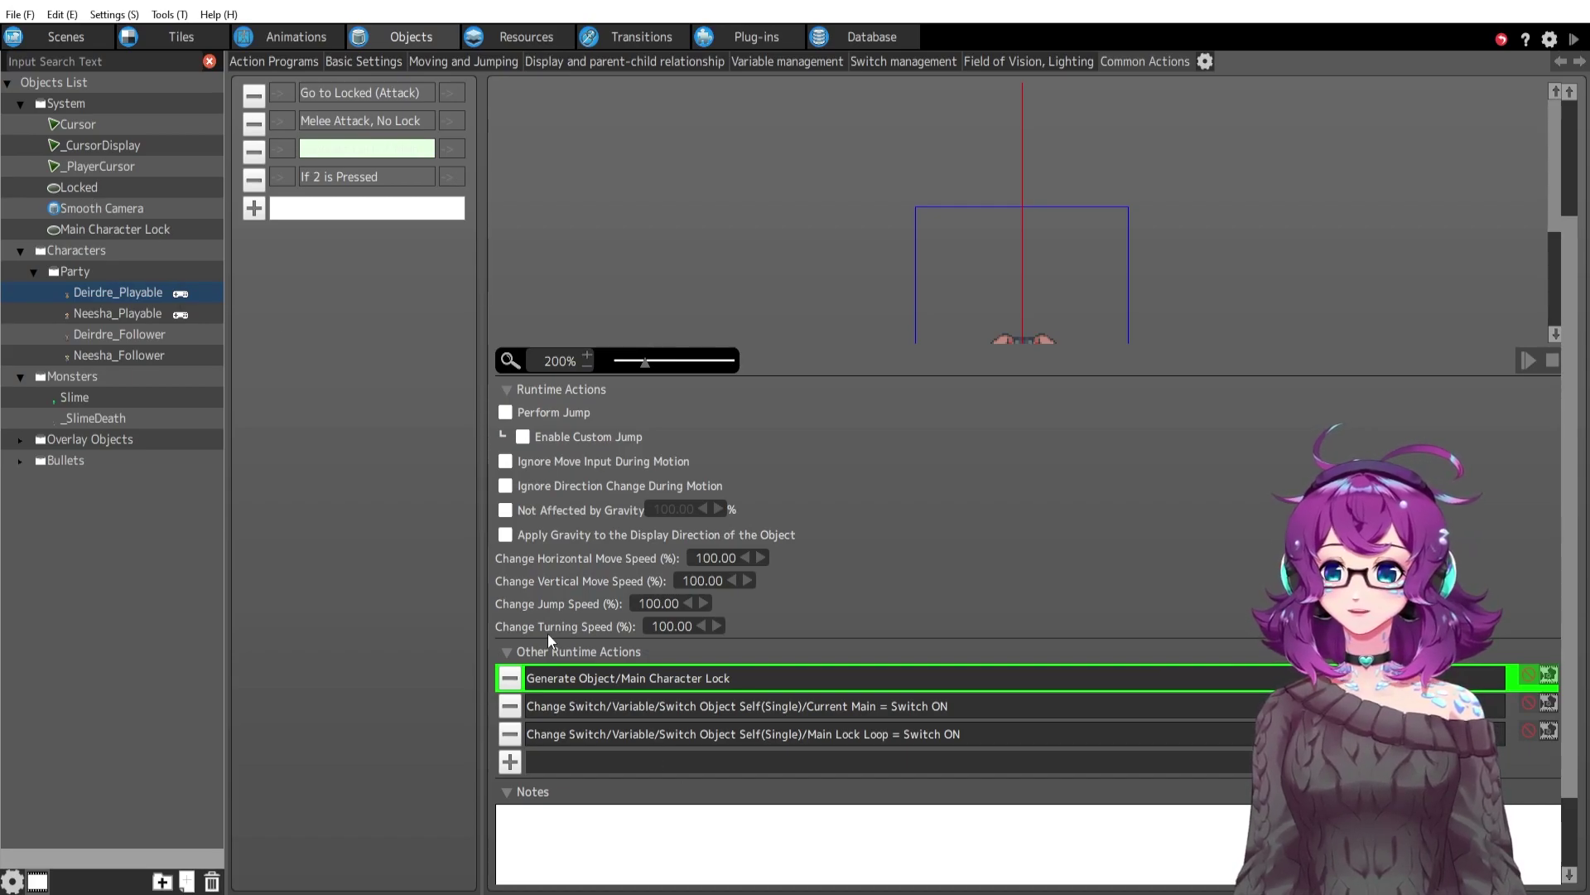
Review the runtime actions turning Current Main on and setting the Main Lock Loop switch.
double_click(651, 707)
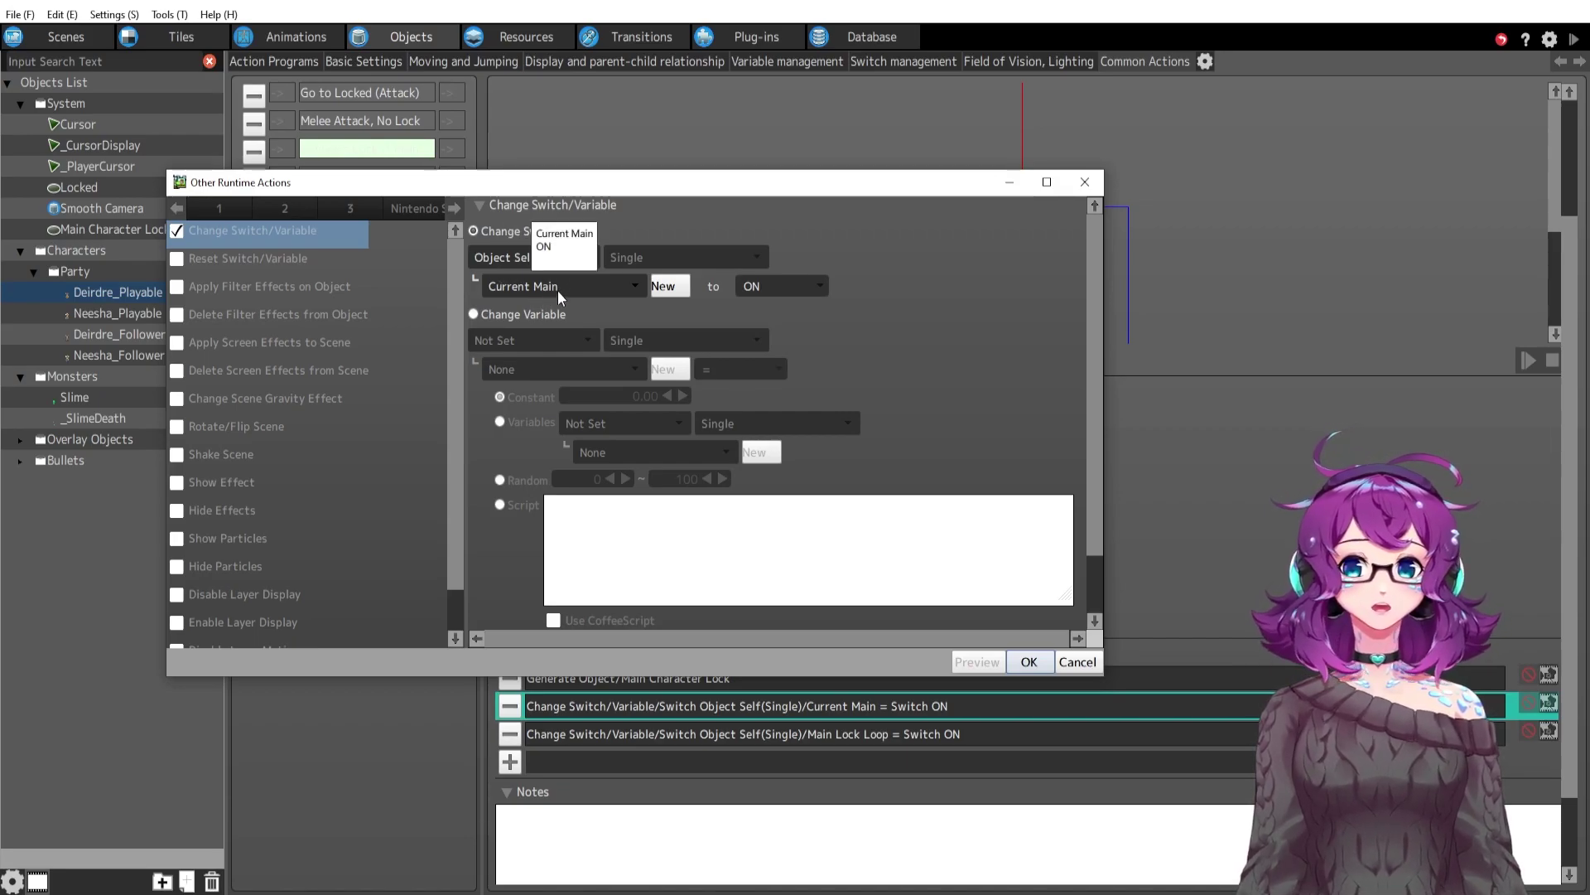
click(1028, 662)
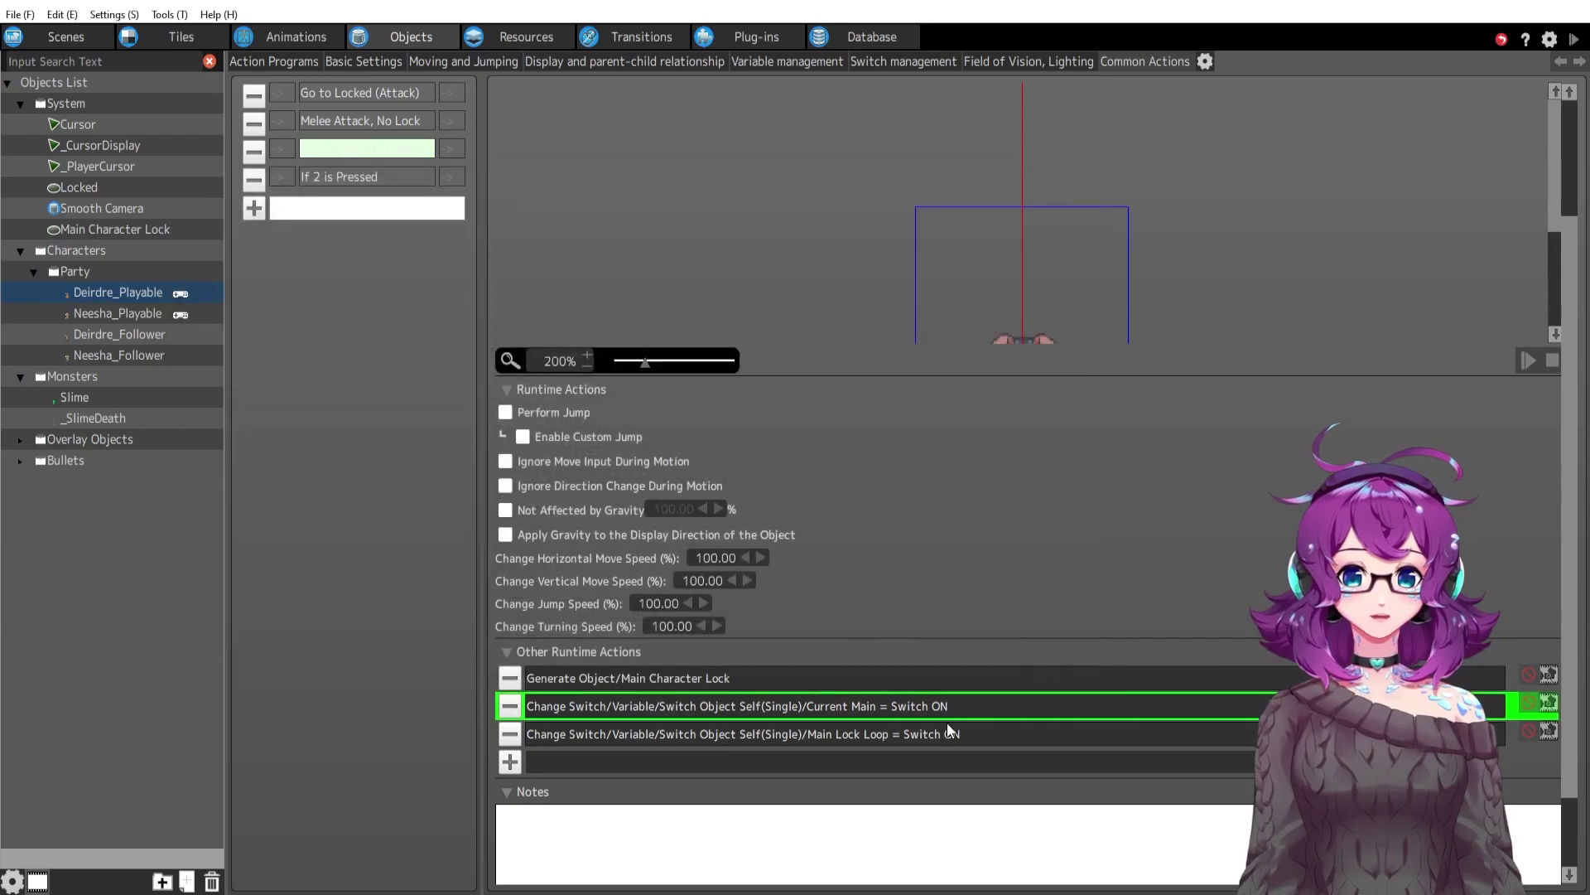
double_click(888, 732)
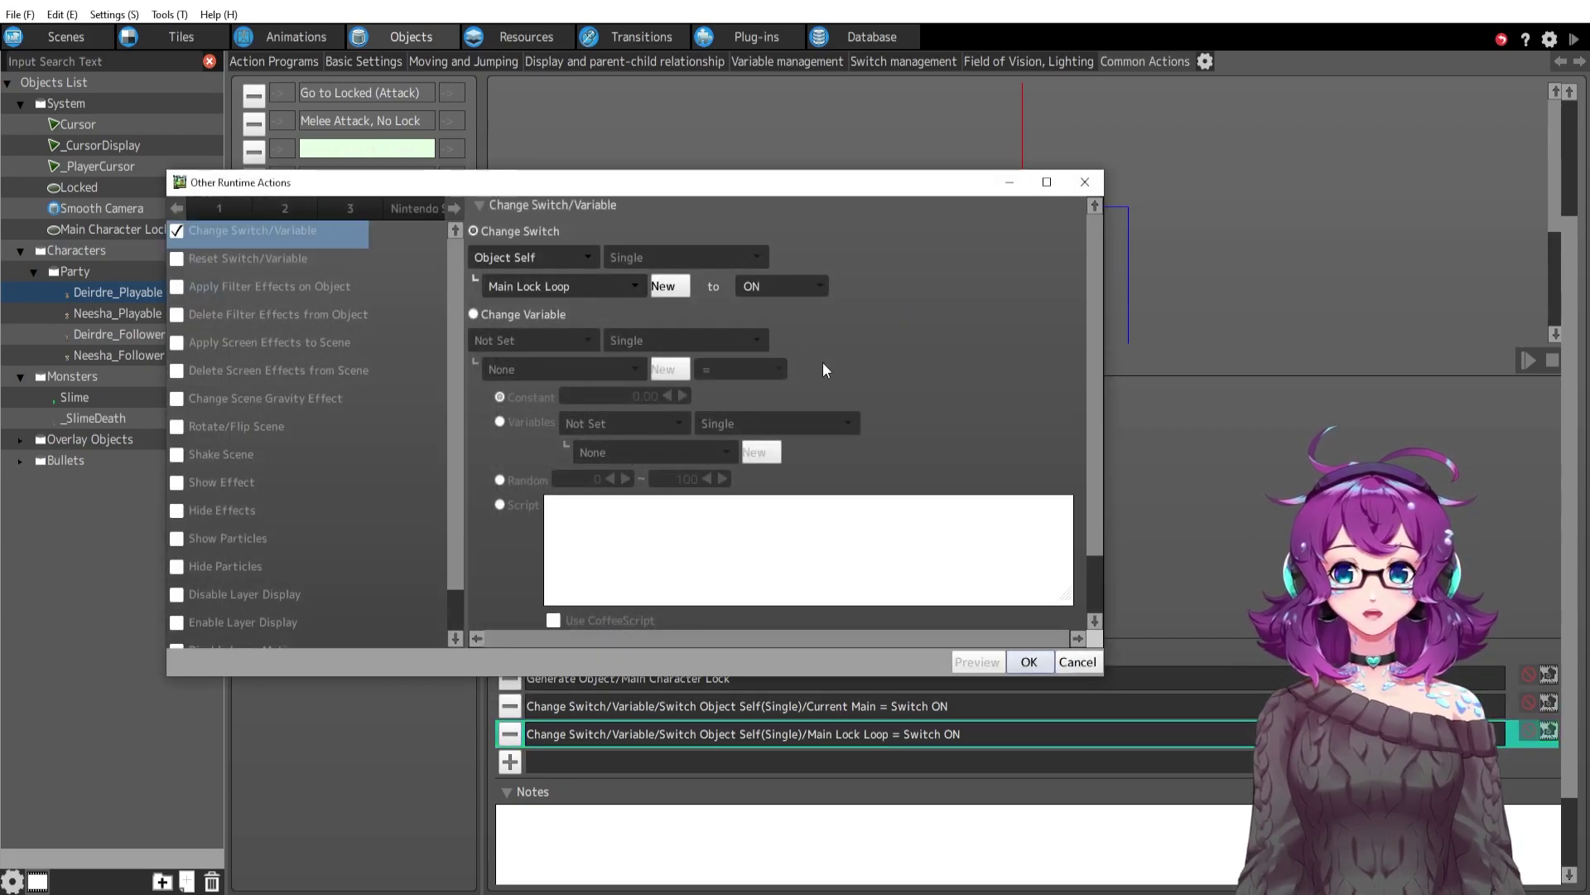
click(1078, 662)
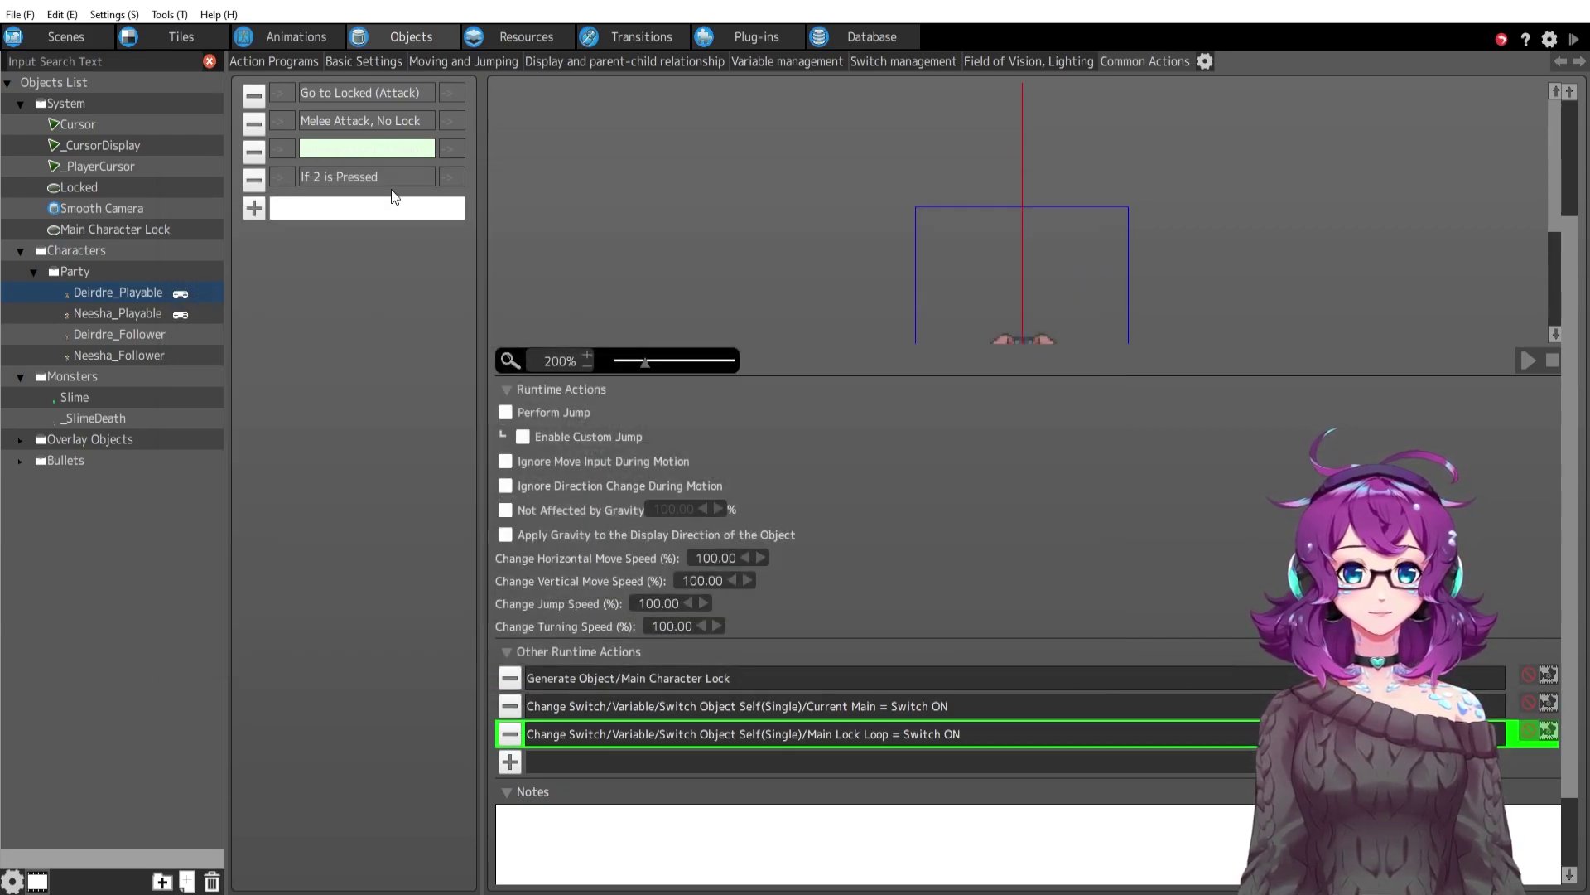
Move from the lock-generation actions to Neesha_Follower's action program graph.
click(660, 688)
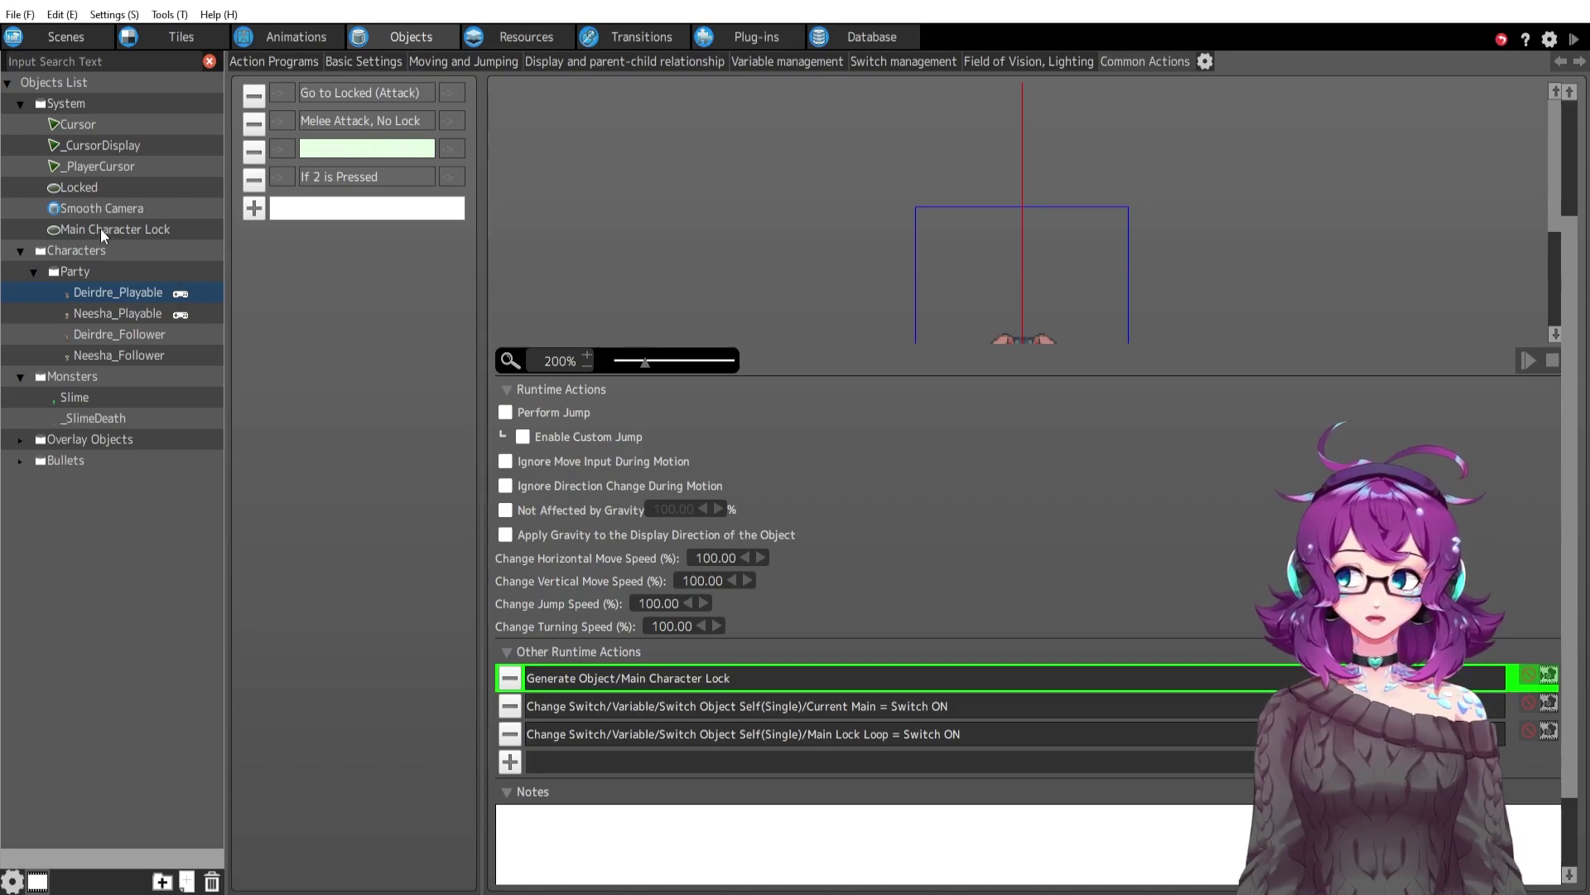
click(828, 706)
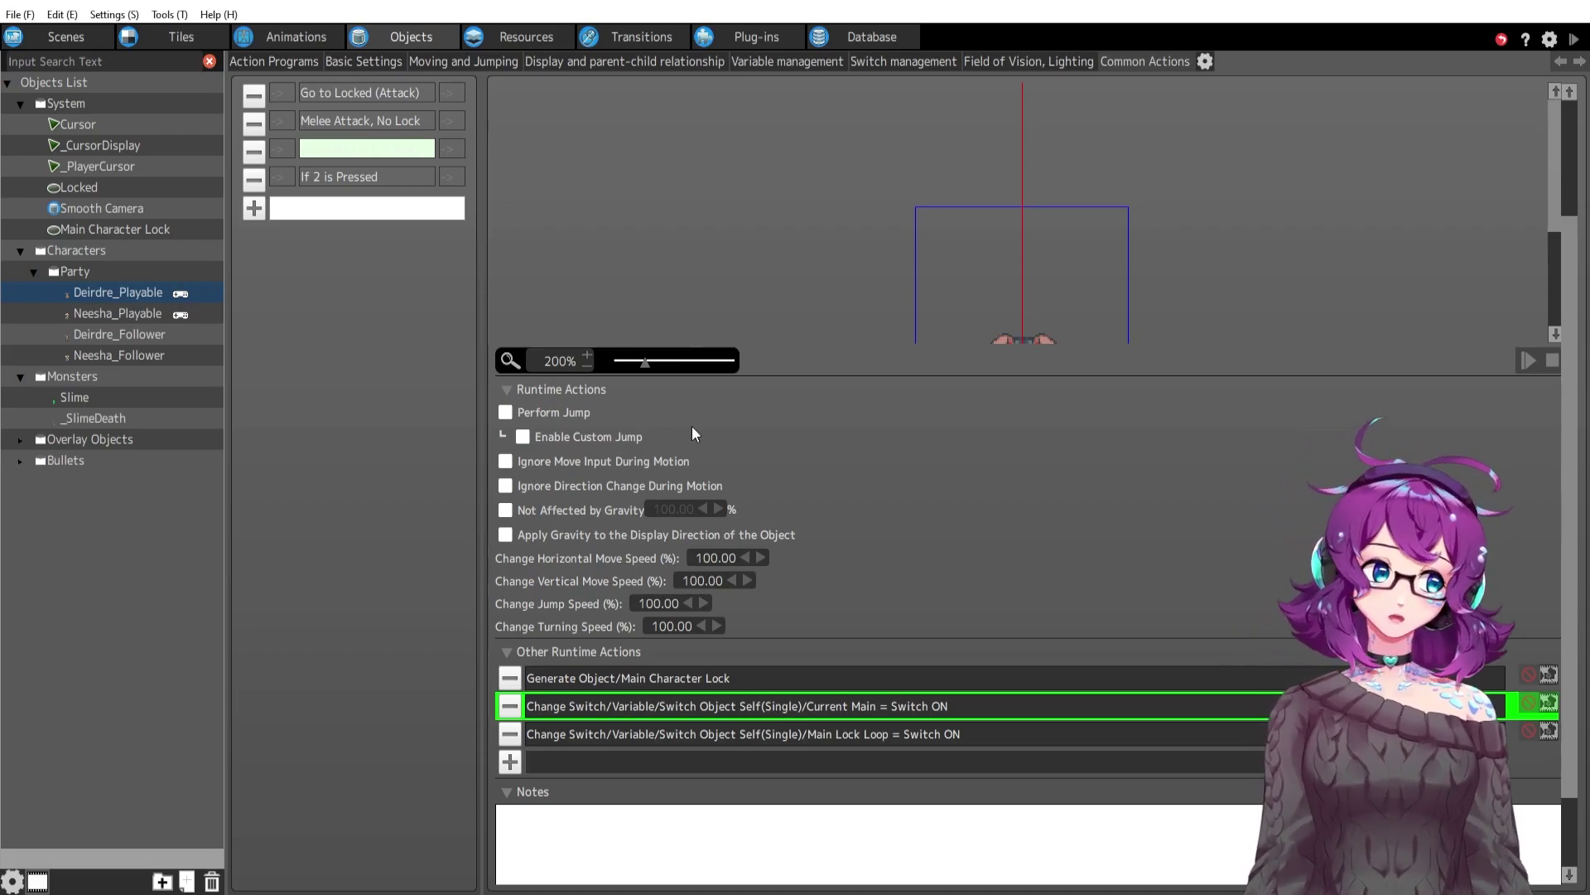
click(279, 63)
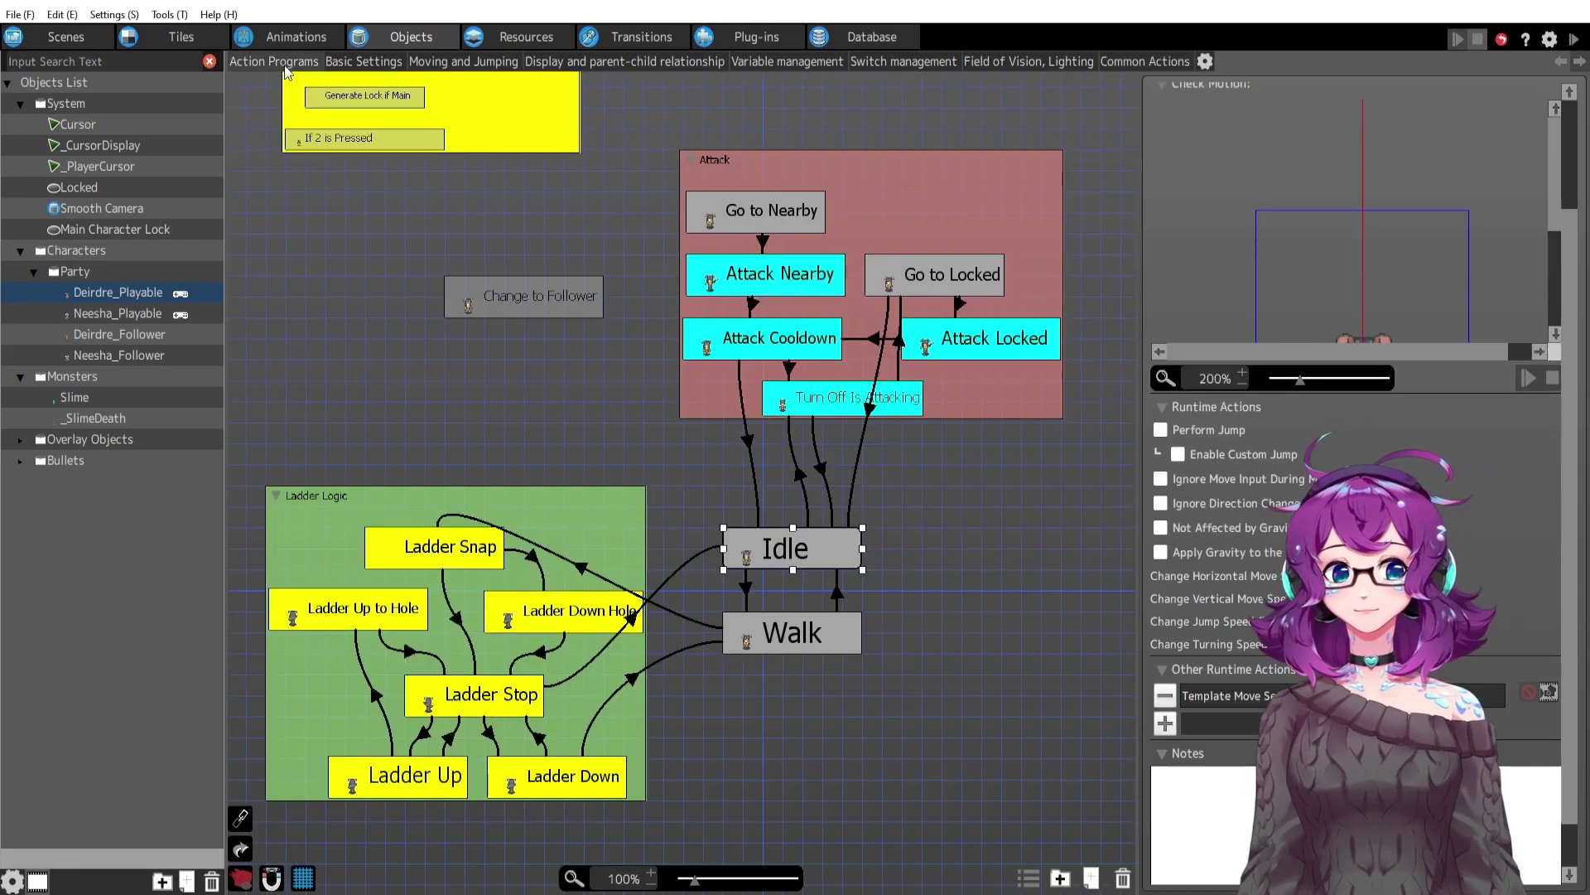
click(133, 354)
Browse Neesha_Follower's common actions: Lock on Main, Become Main and If Main Too Far.
click(918, 679)
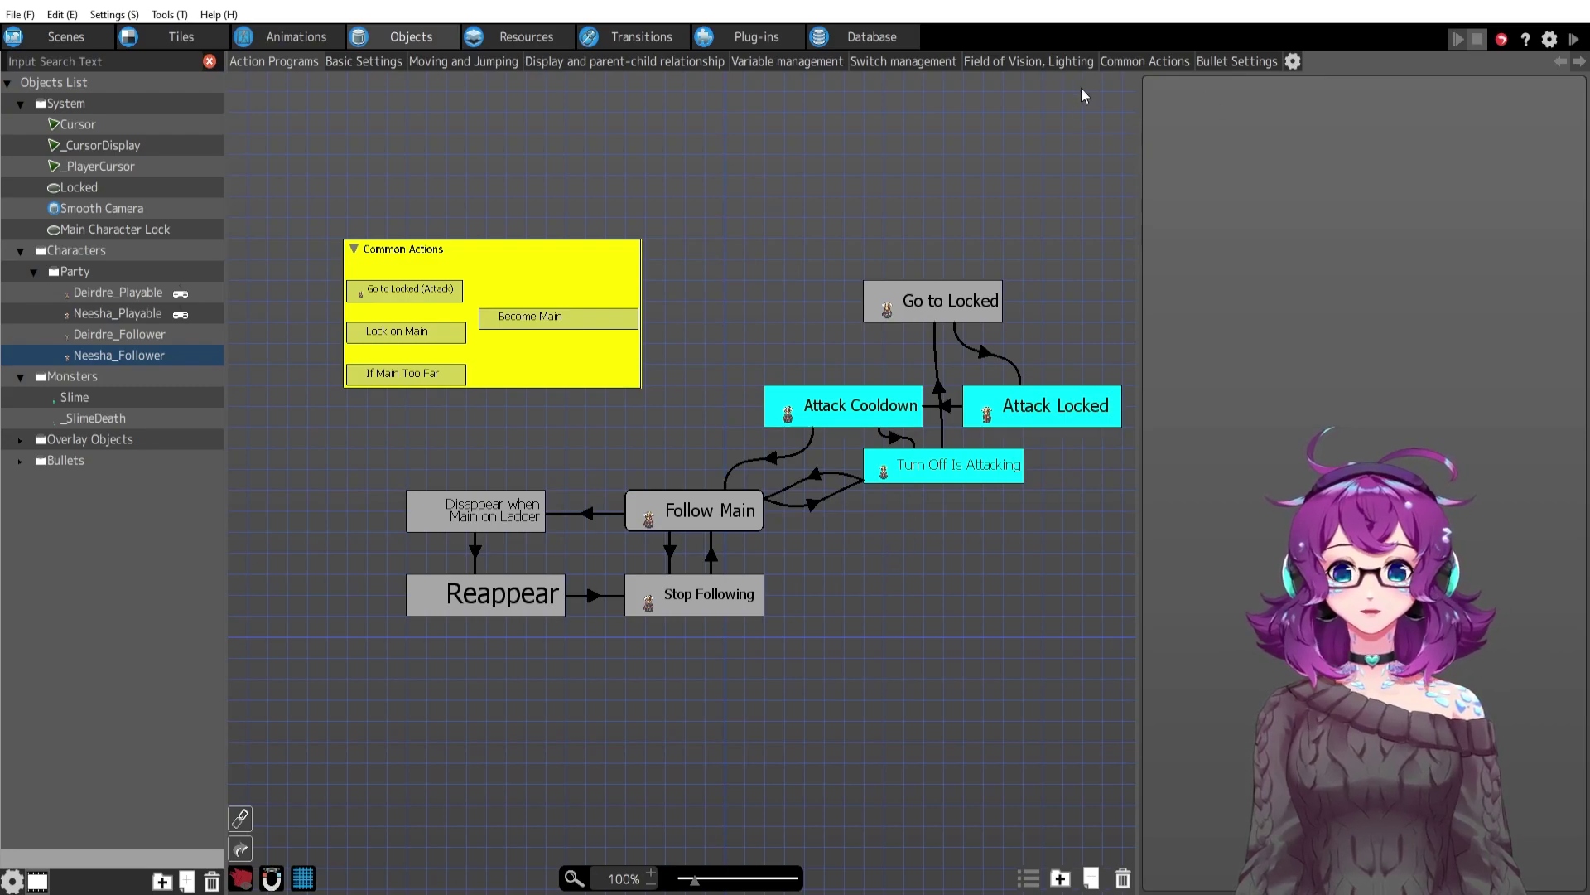
click(1146, 67)
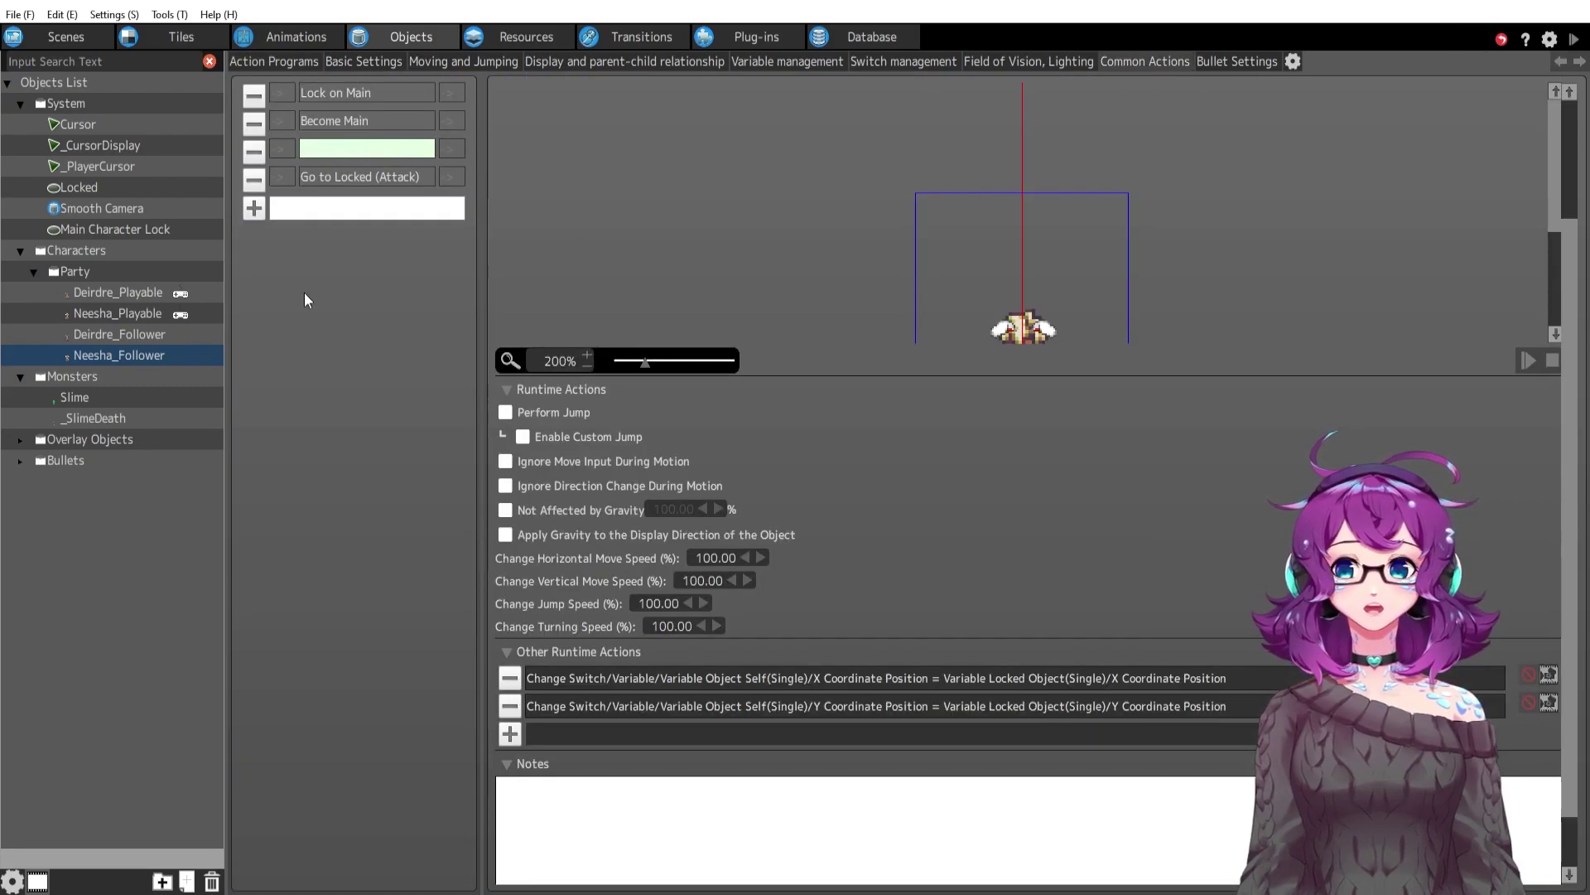
click(380, 93)
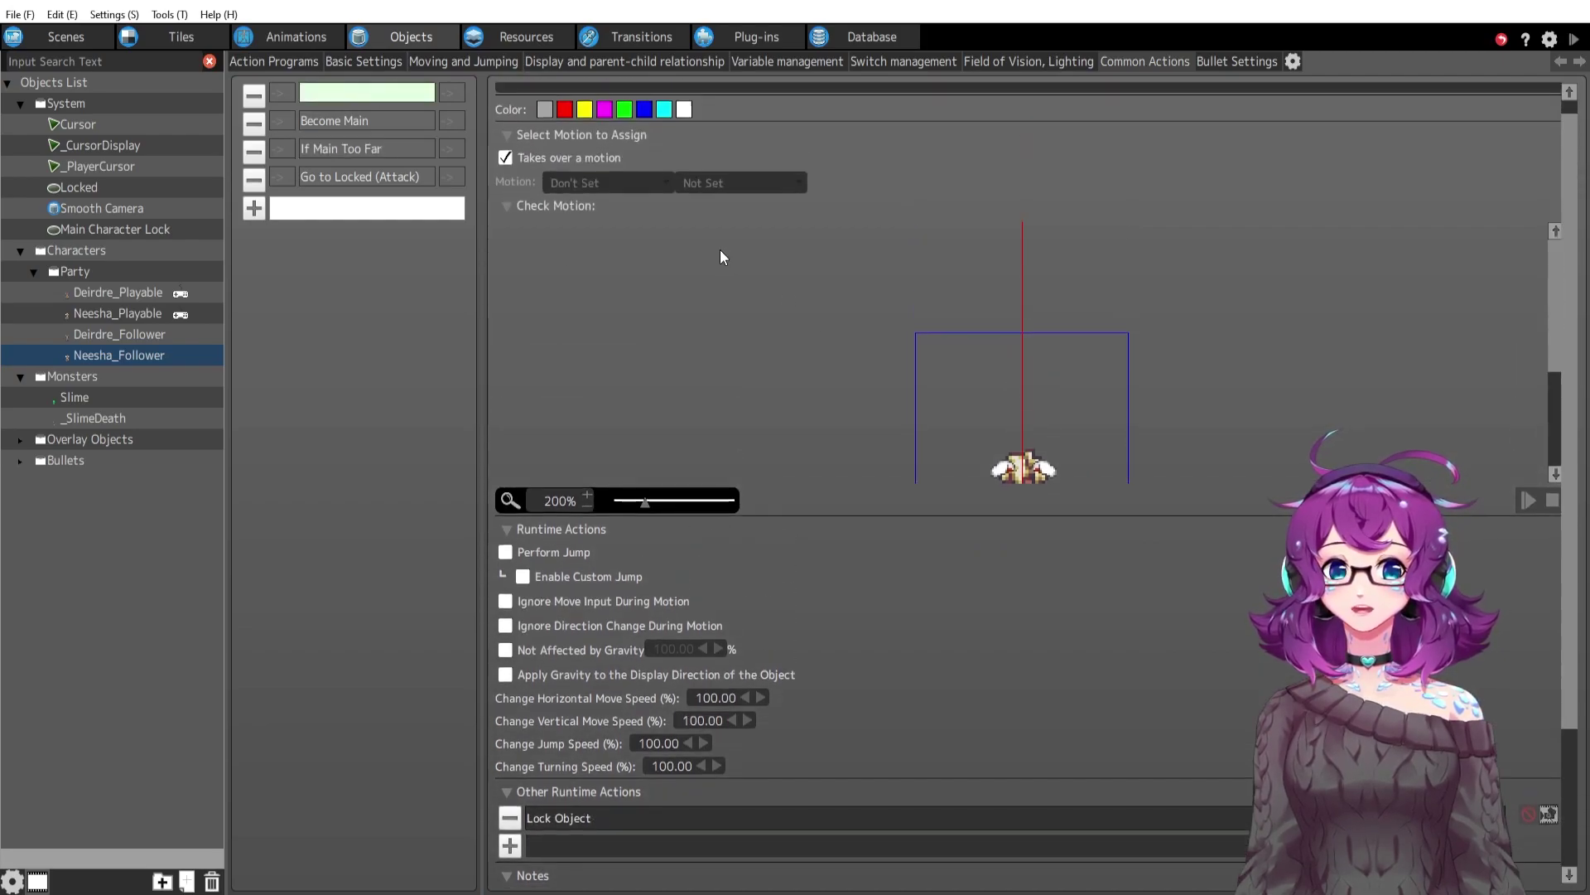
click(371, 122)
click(374, 148)
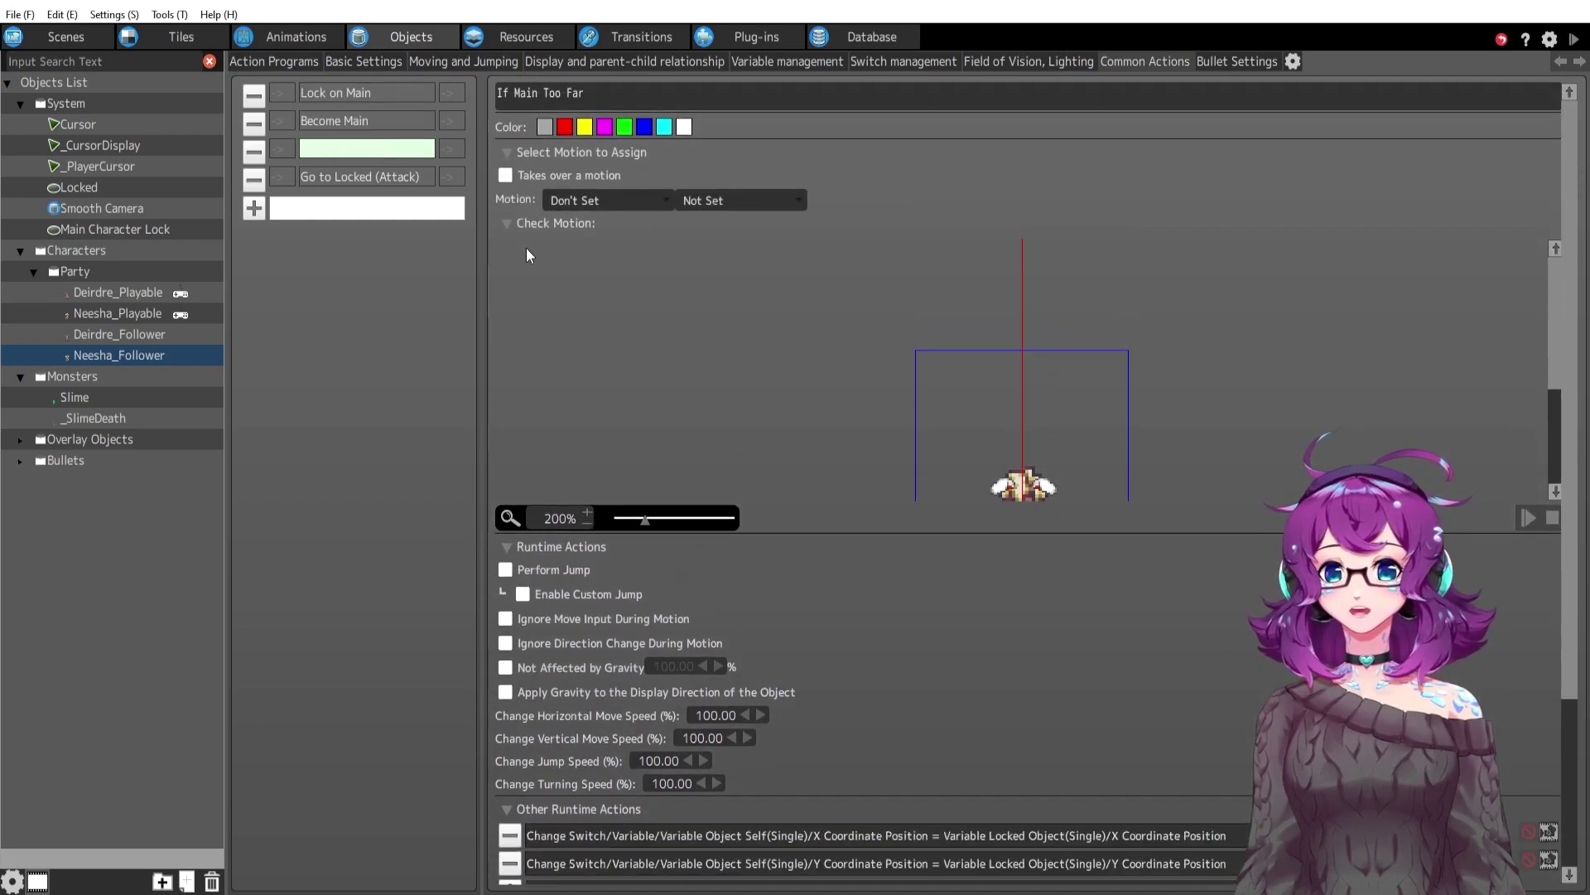
click(338, 91)
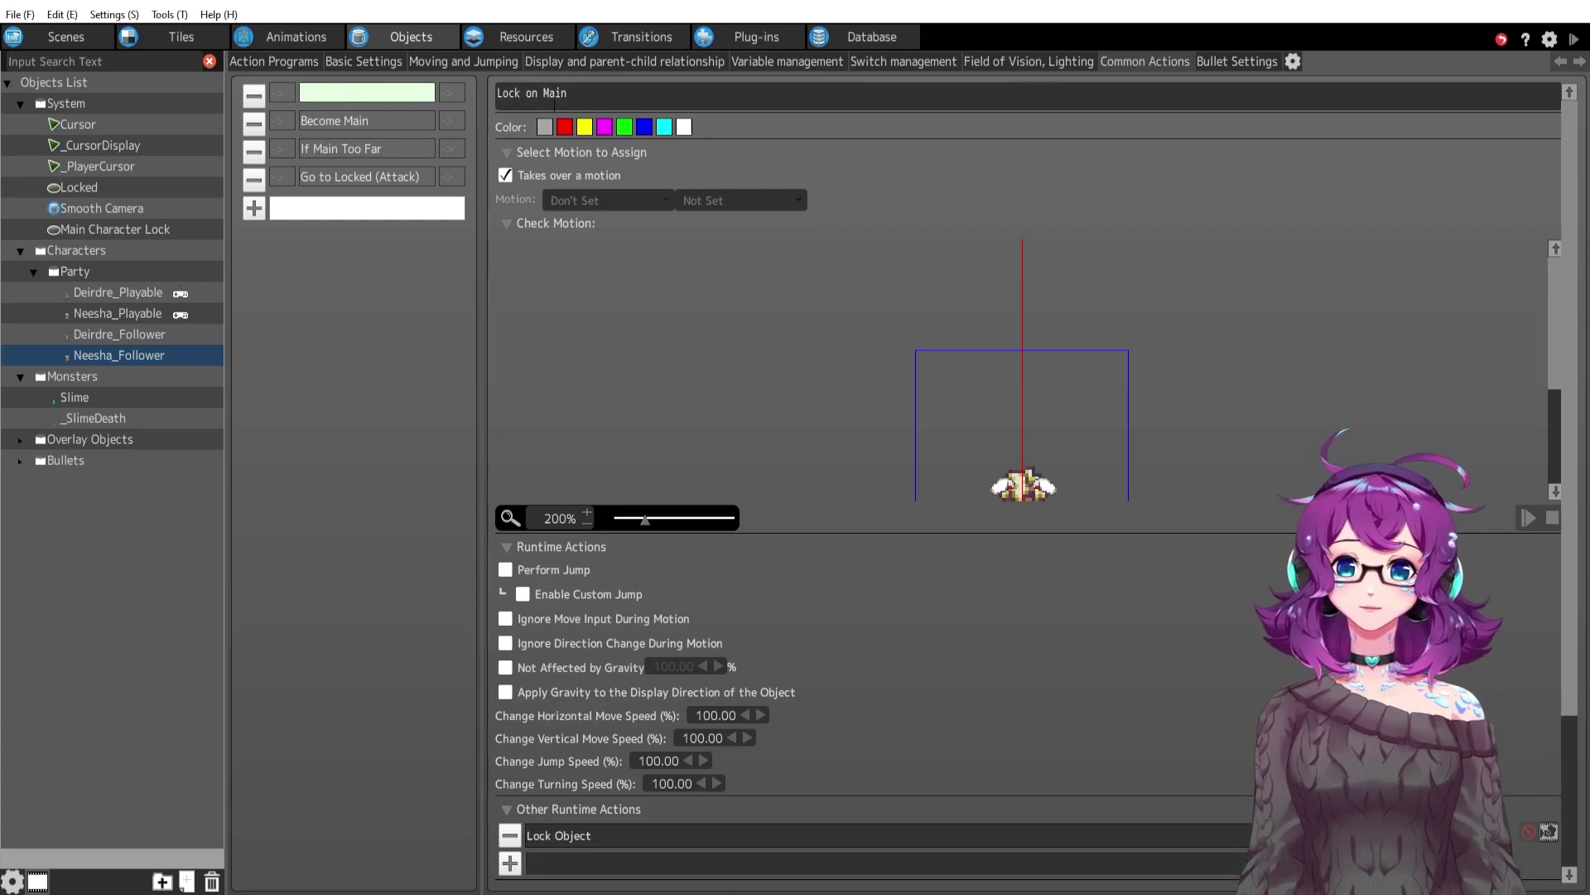
Check Lock on Main's Locked link condition, then reselect Lock on Main's Lock Object settings.
click(281, 93)
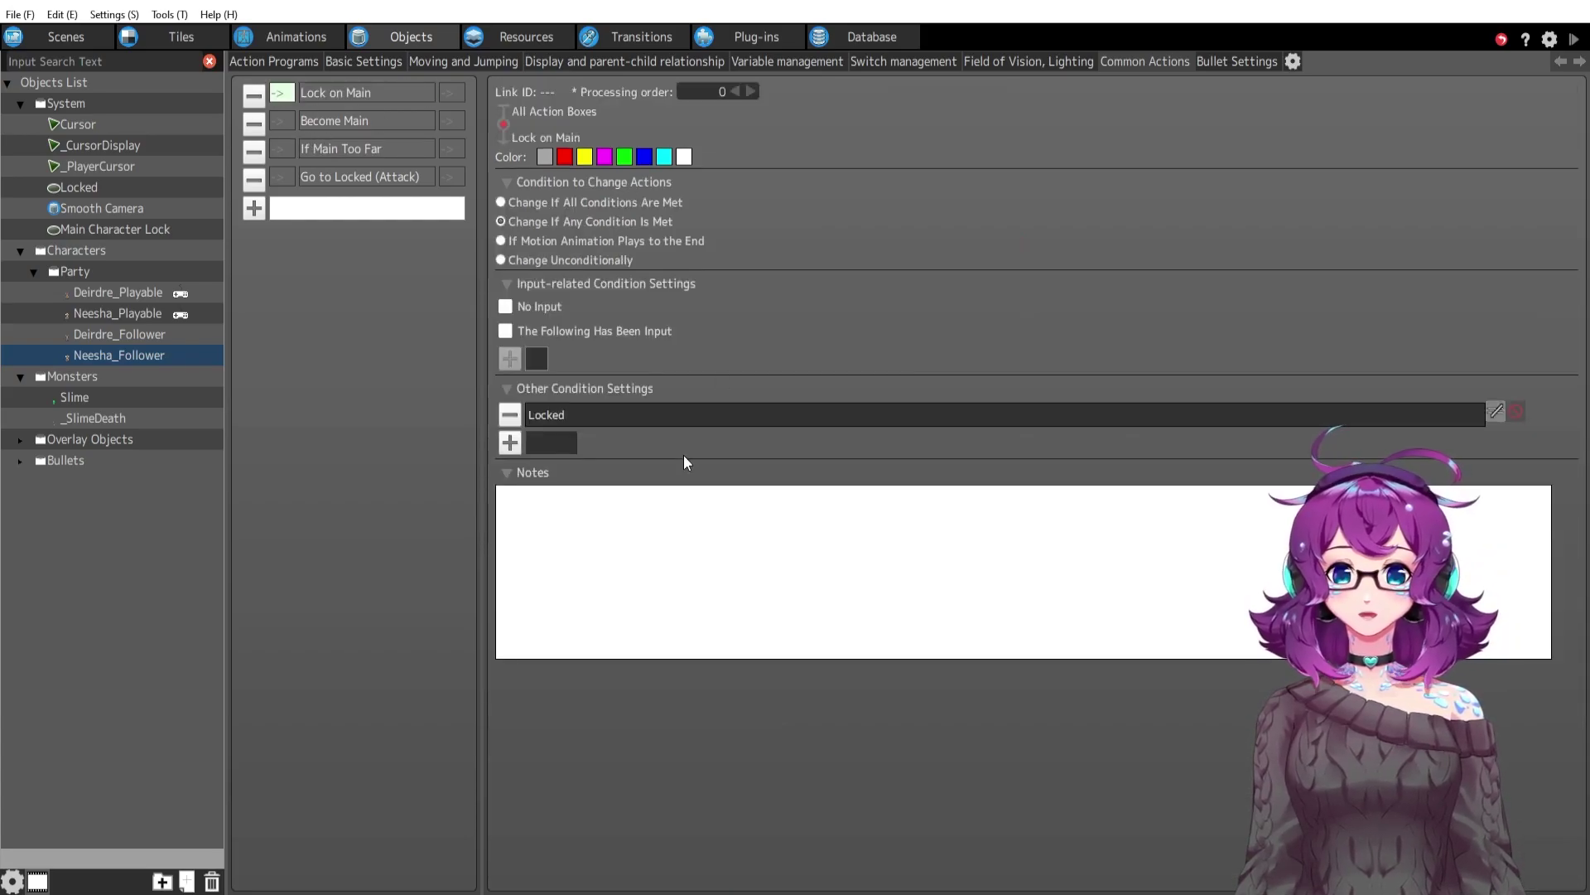
double_click(584, 415)
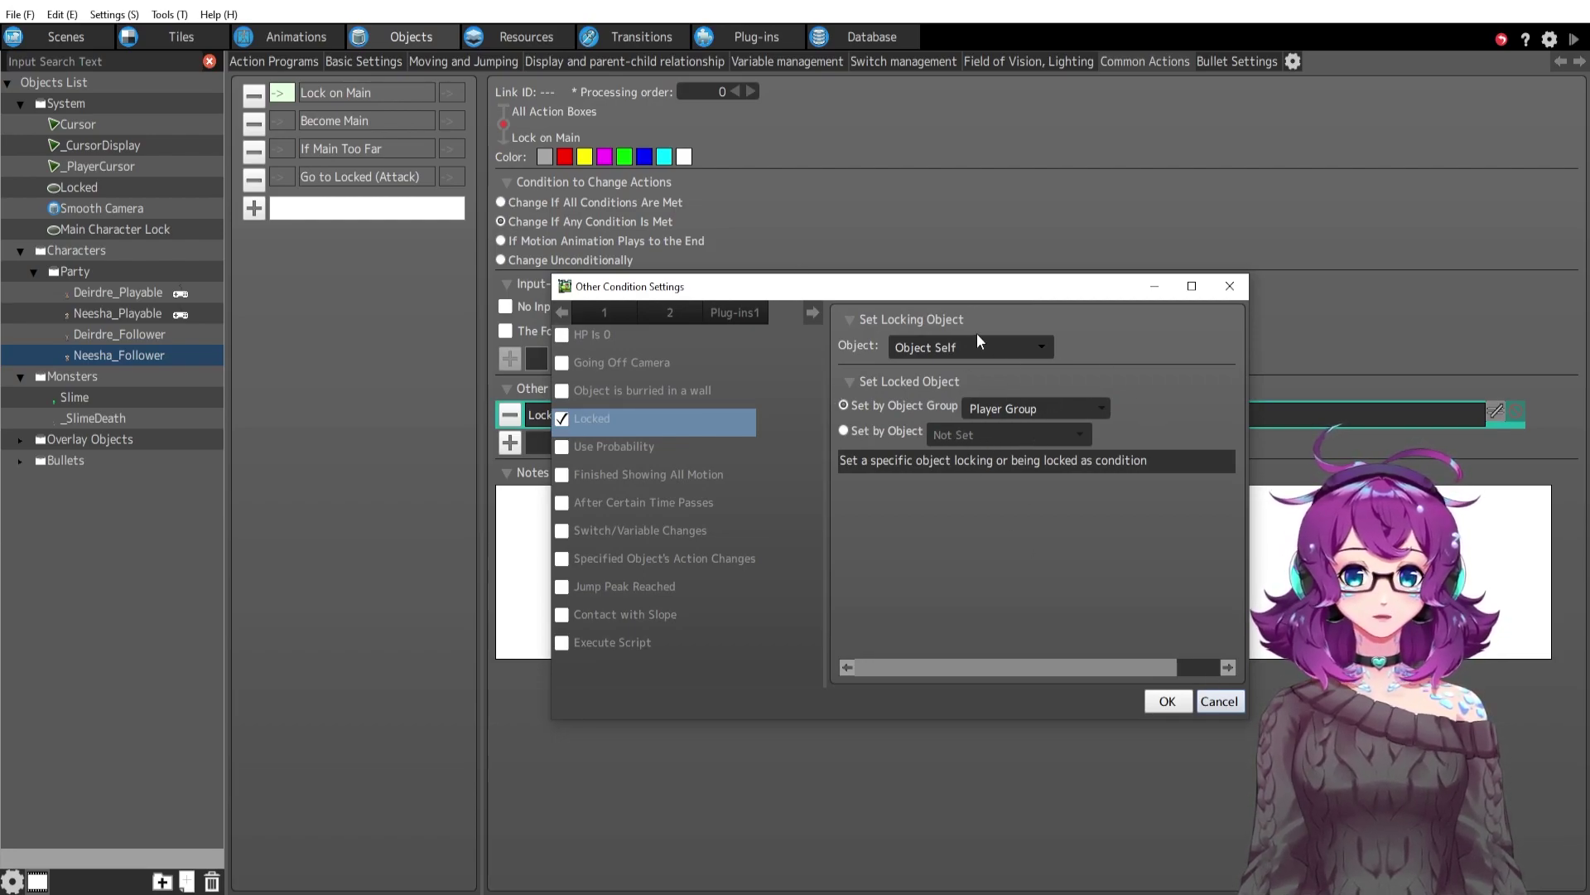
click(1228, 702)
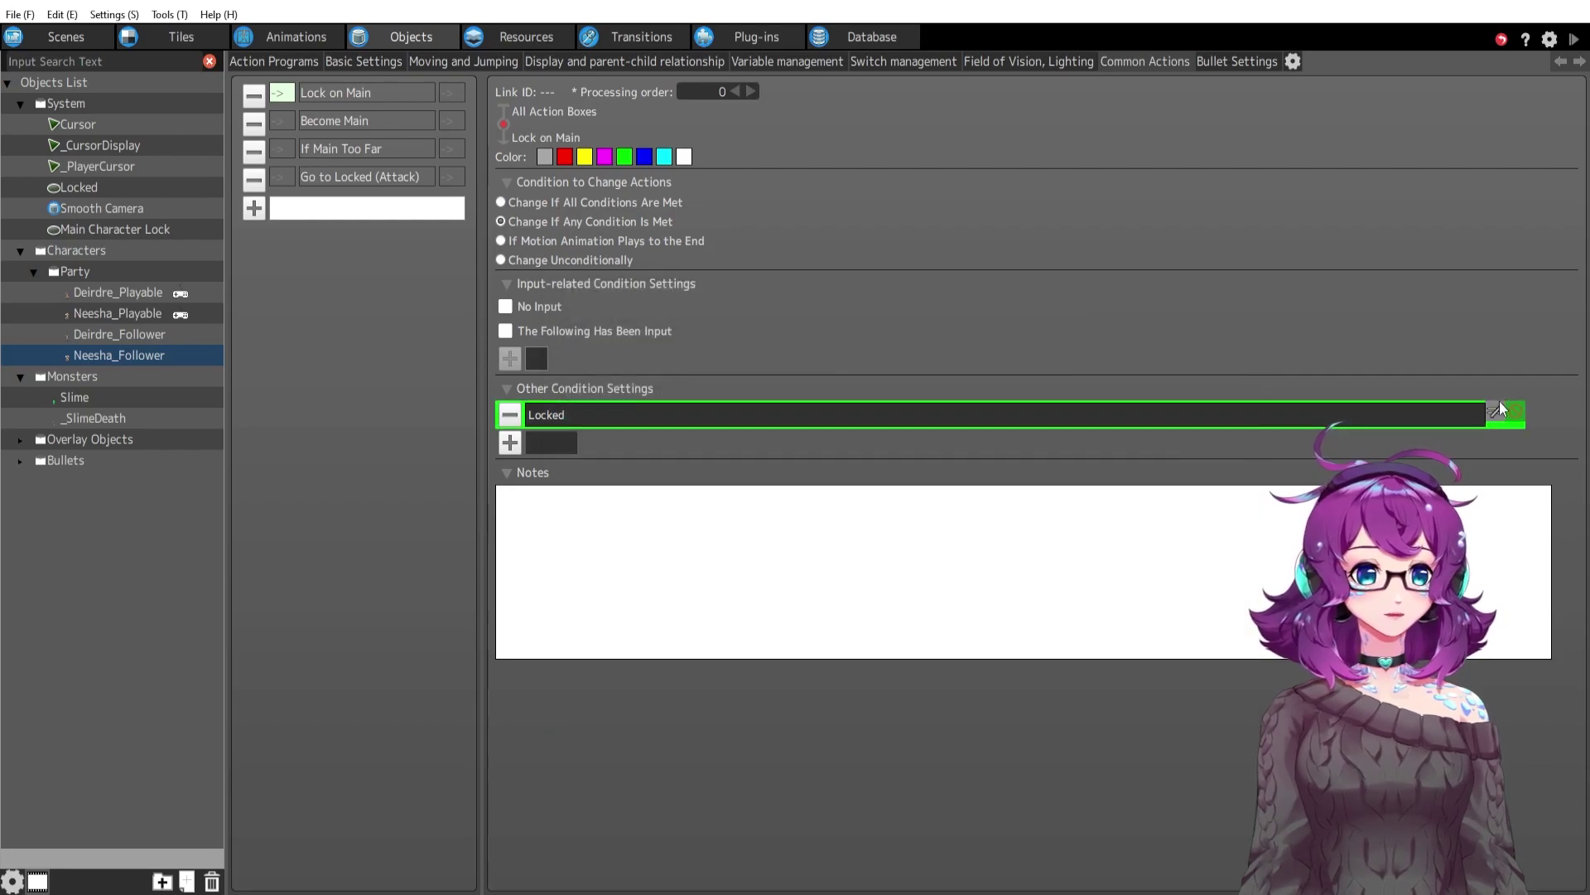
click(323, 97)
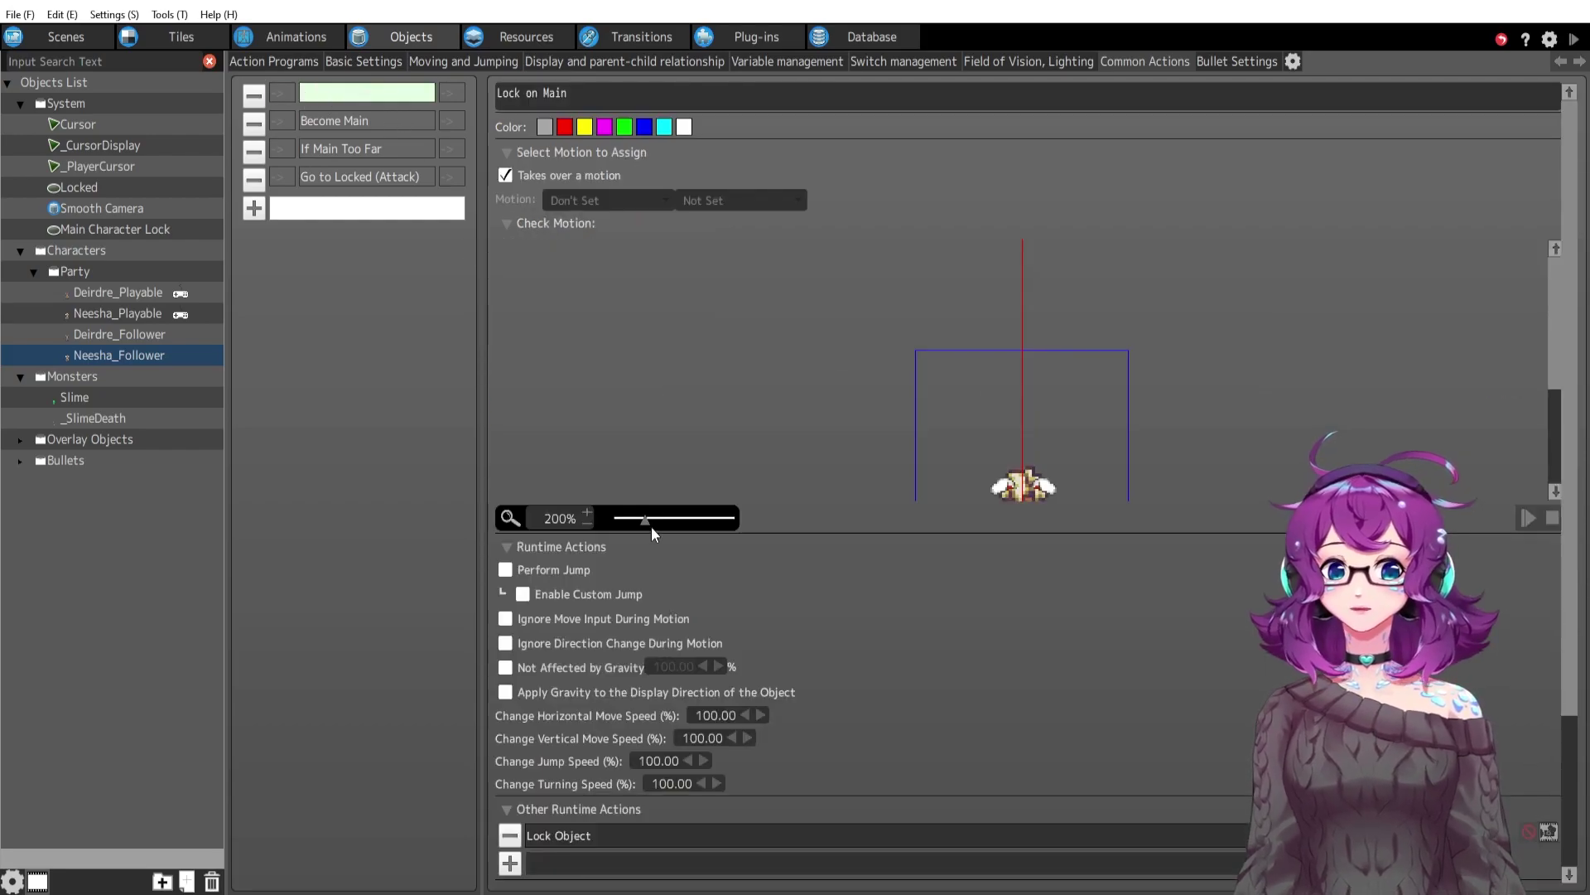
double_click(639, 727)
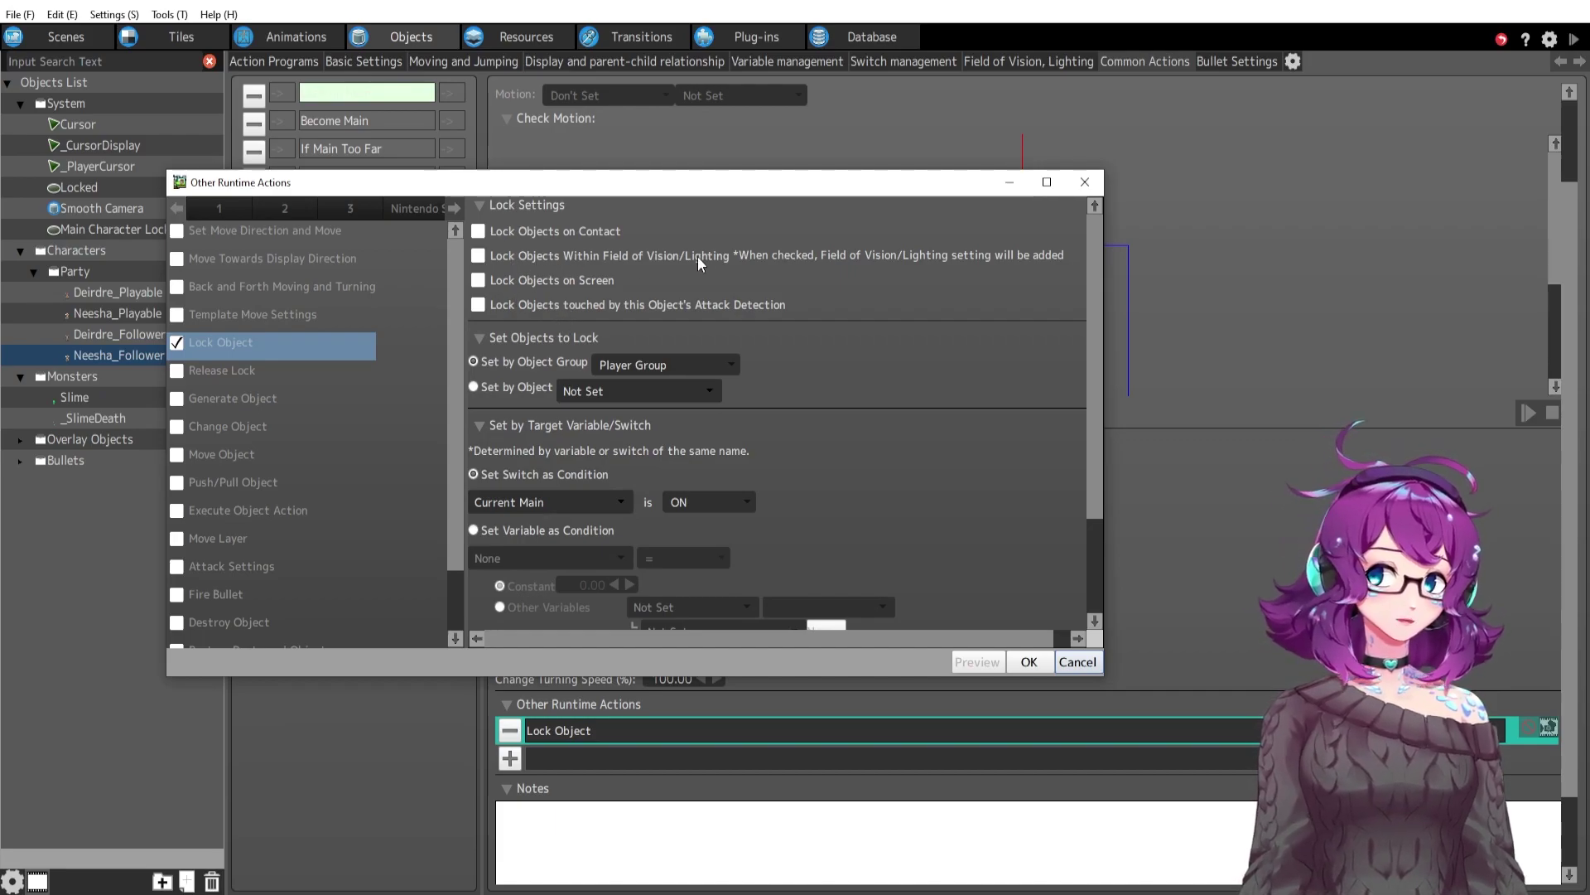
click(495, 207)
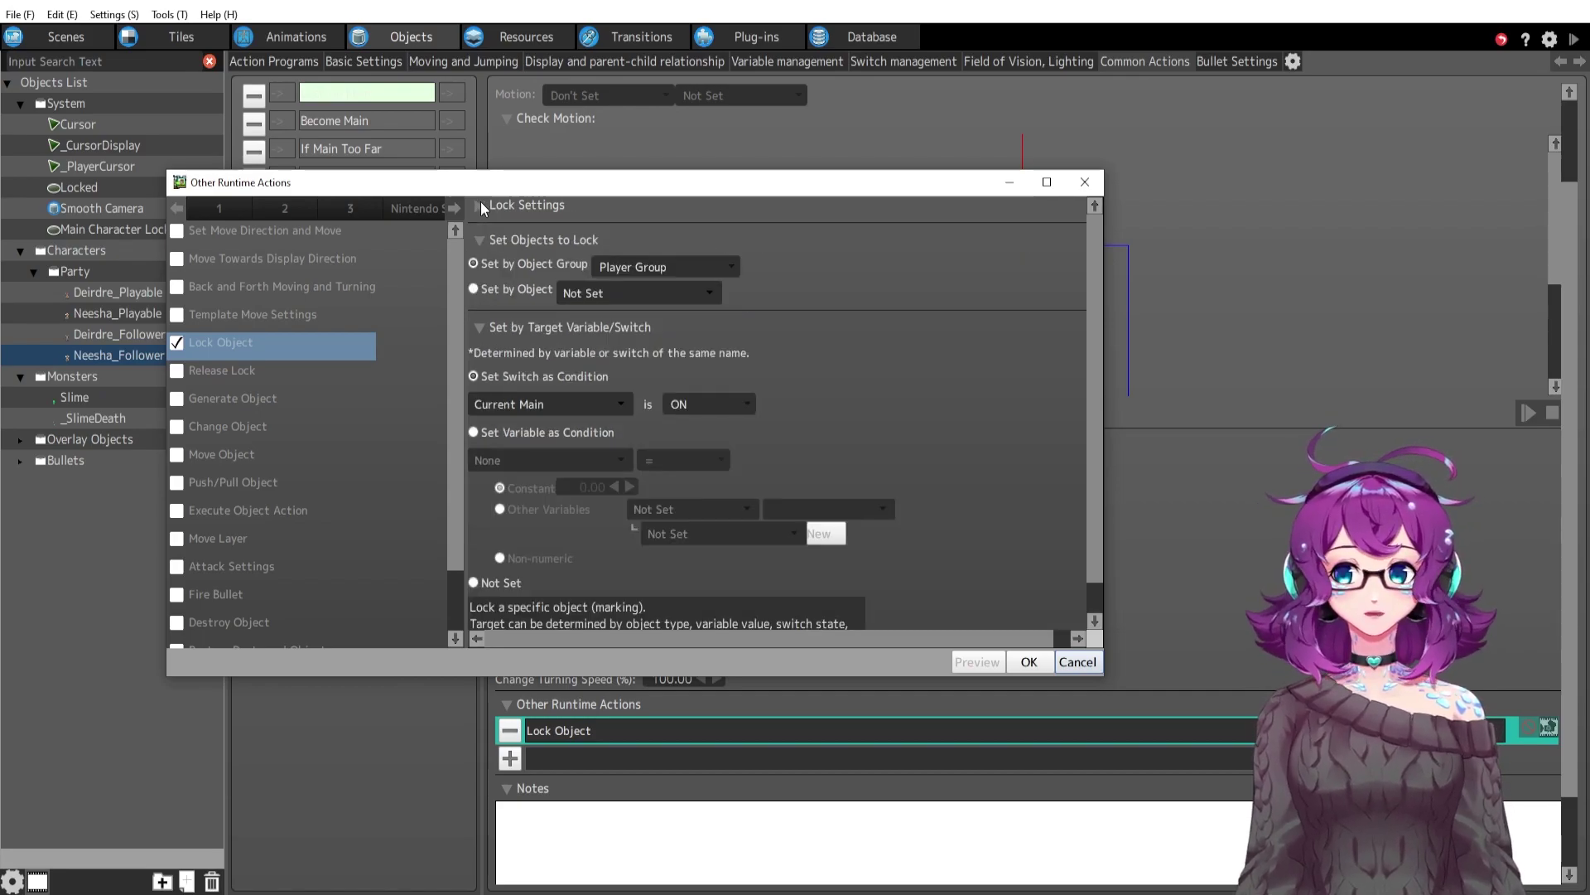
click(480, 205)
click(479, 203)
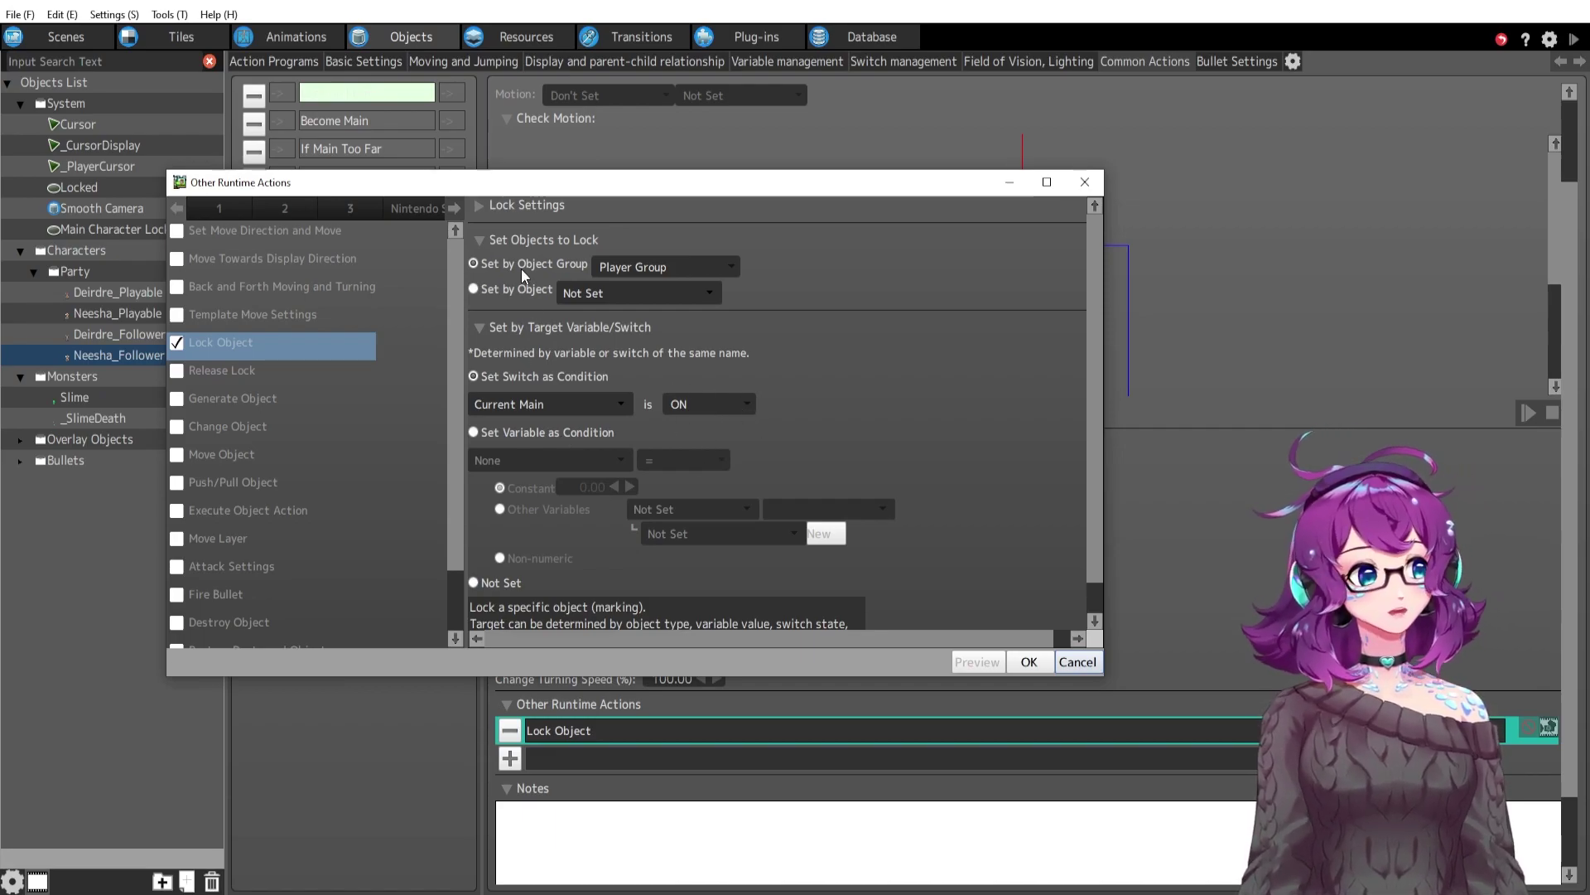
click(1077, 662)
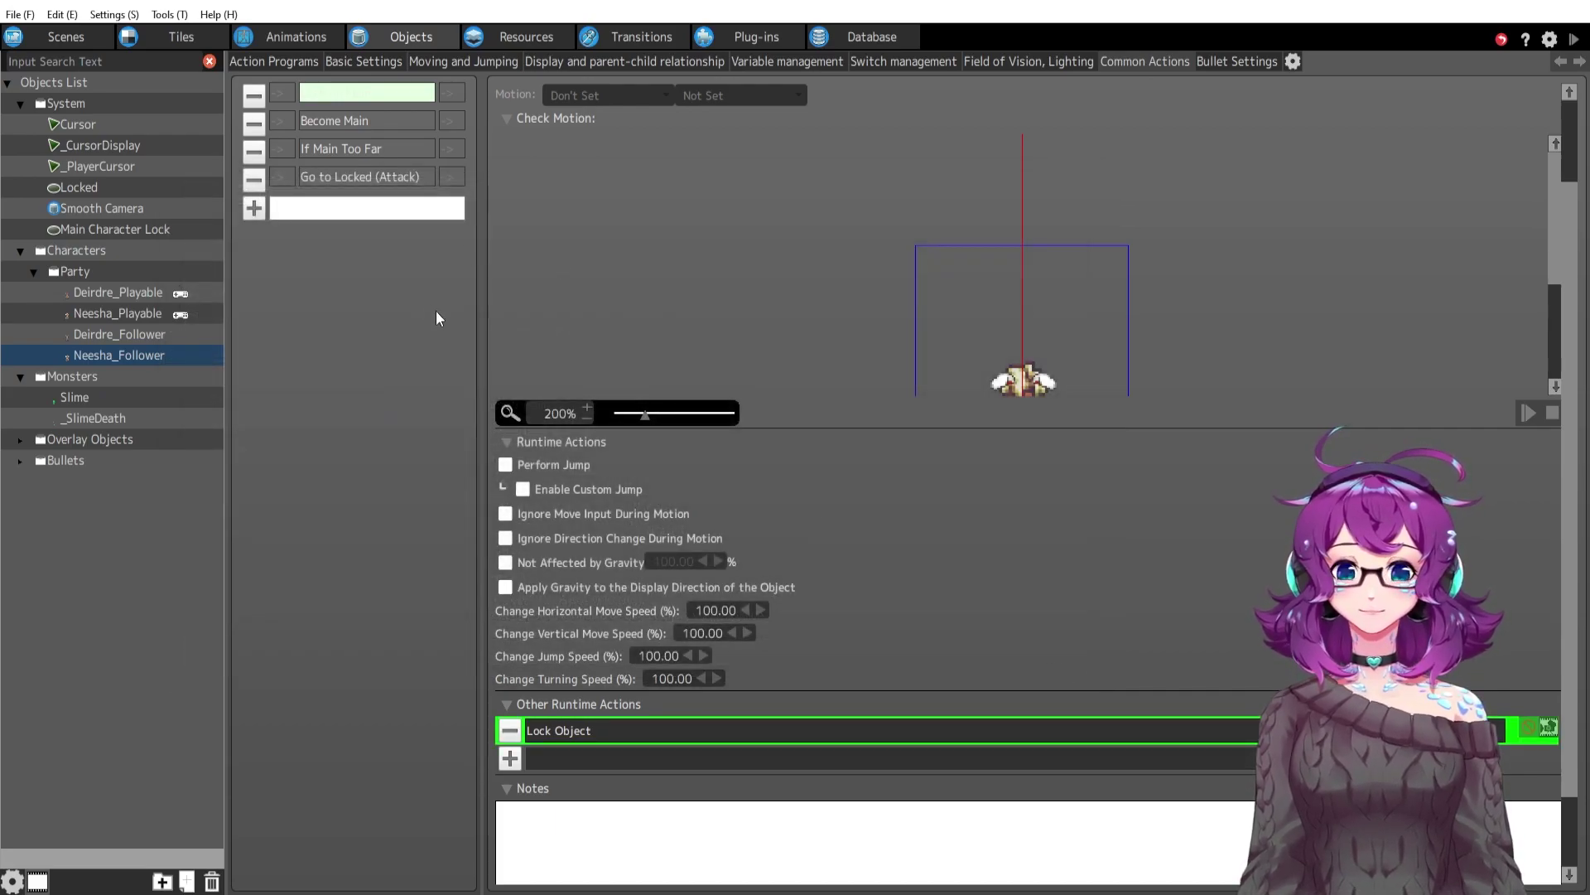
Review Follow Main's template move settings toward the Player Group, then reopen the Common Actions group.
click(451, 93)
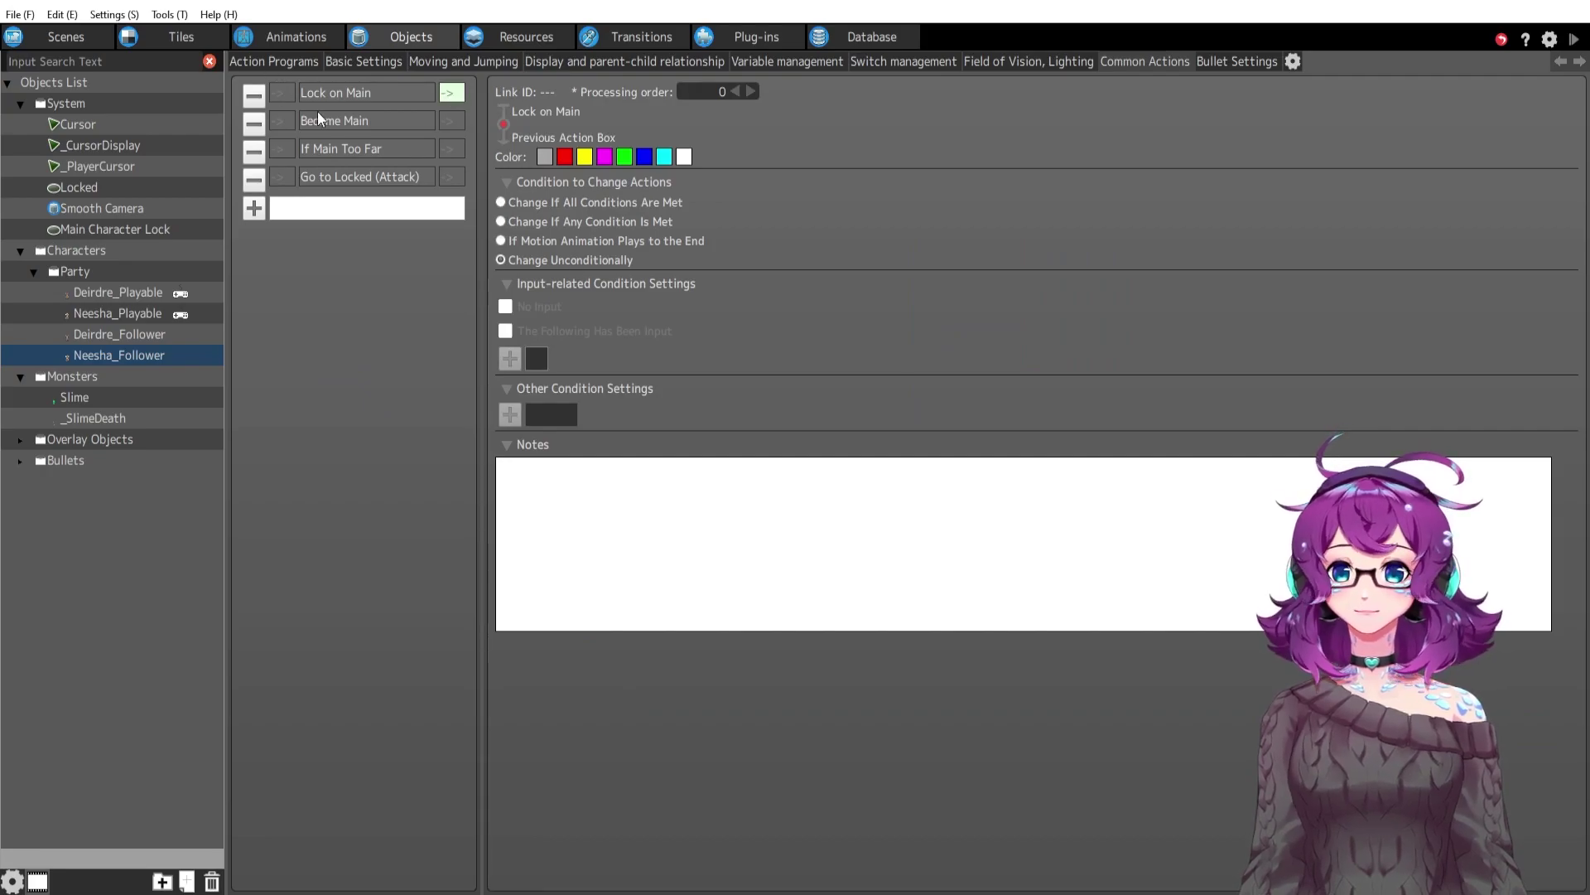
click(276, 62)
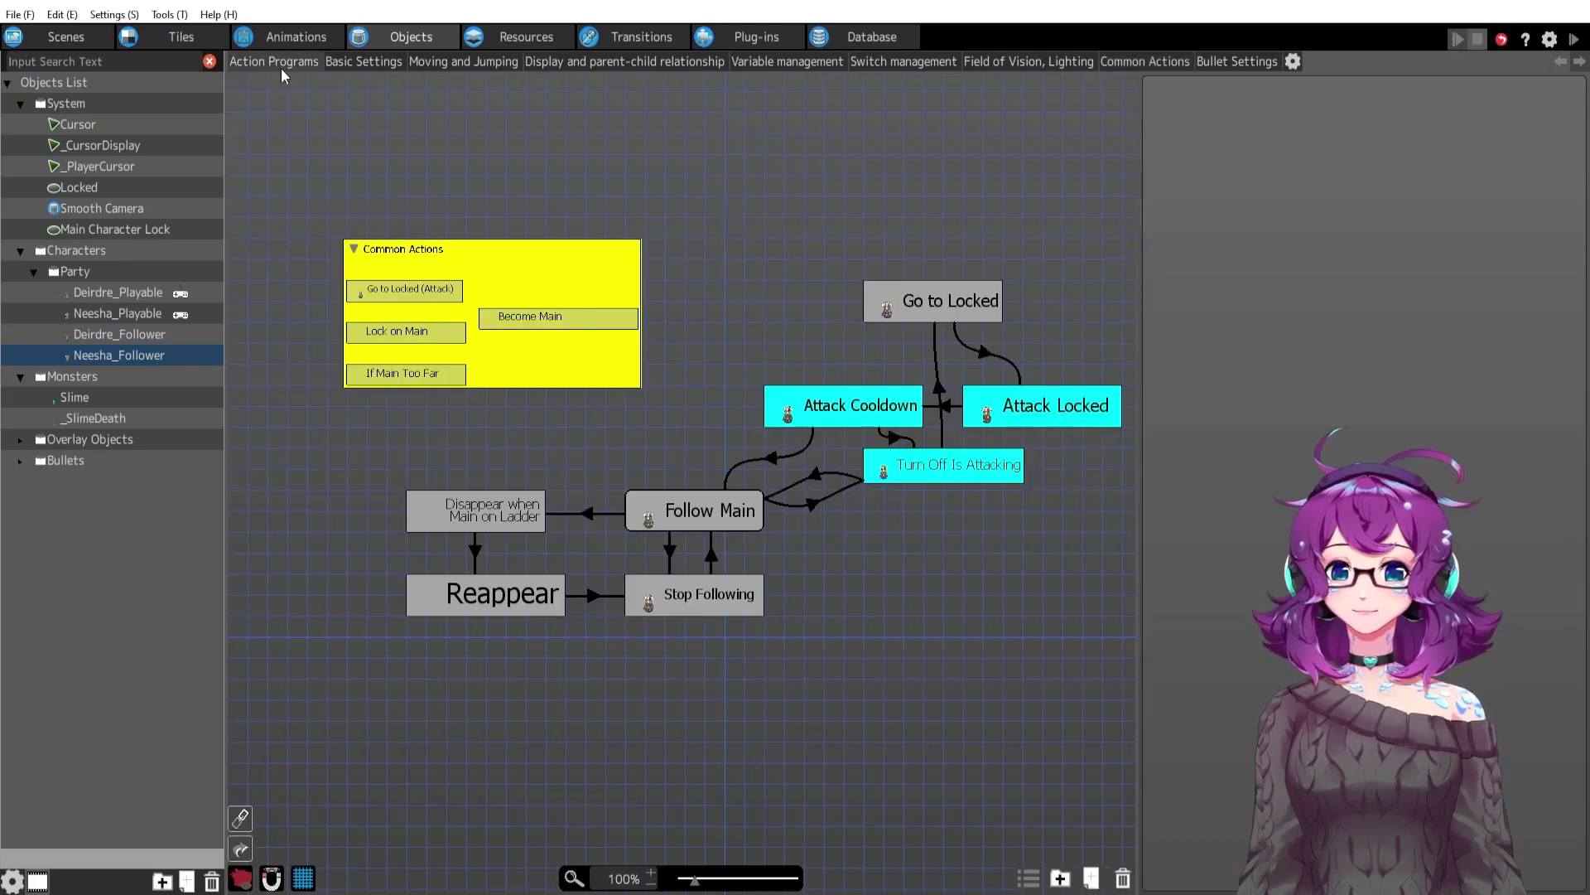
click(685, 511)
double_click(1222, 695)
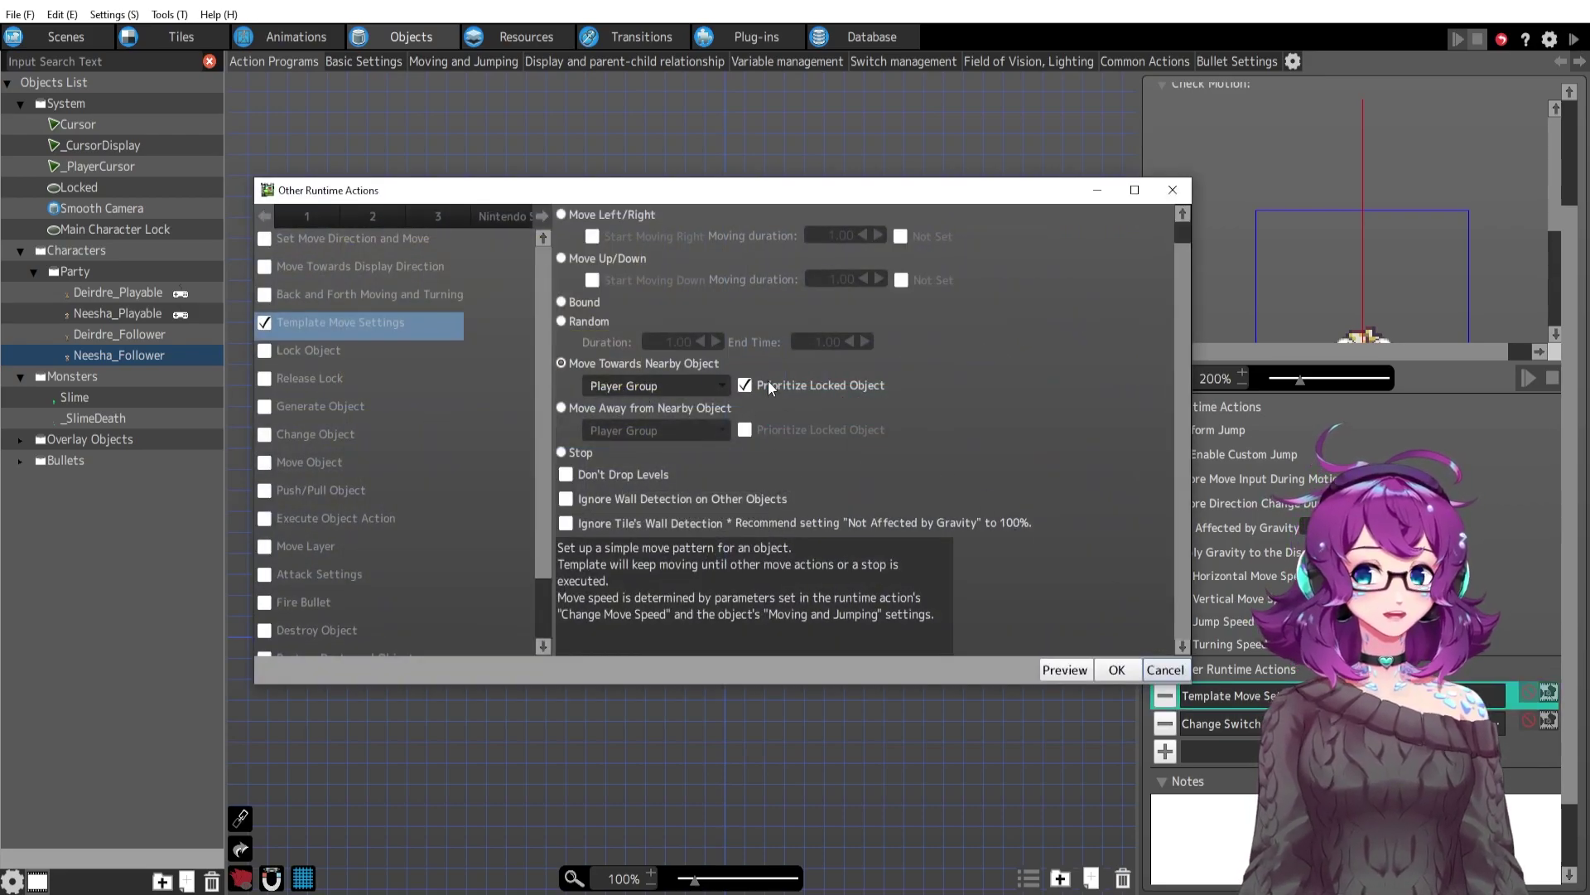
click(1114, 669)
click(916, 583)
double_click(428, 244)
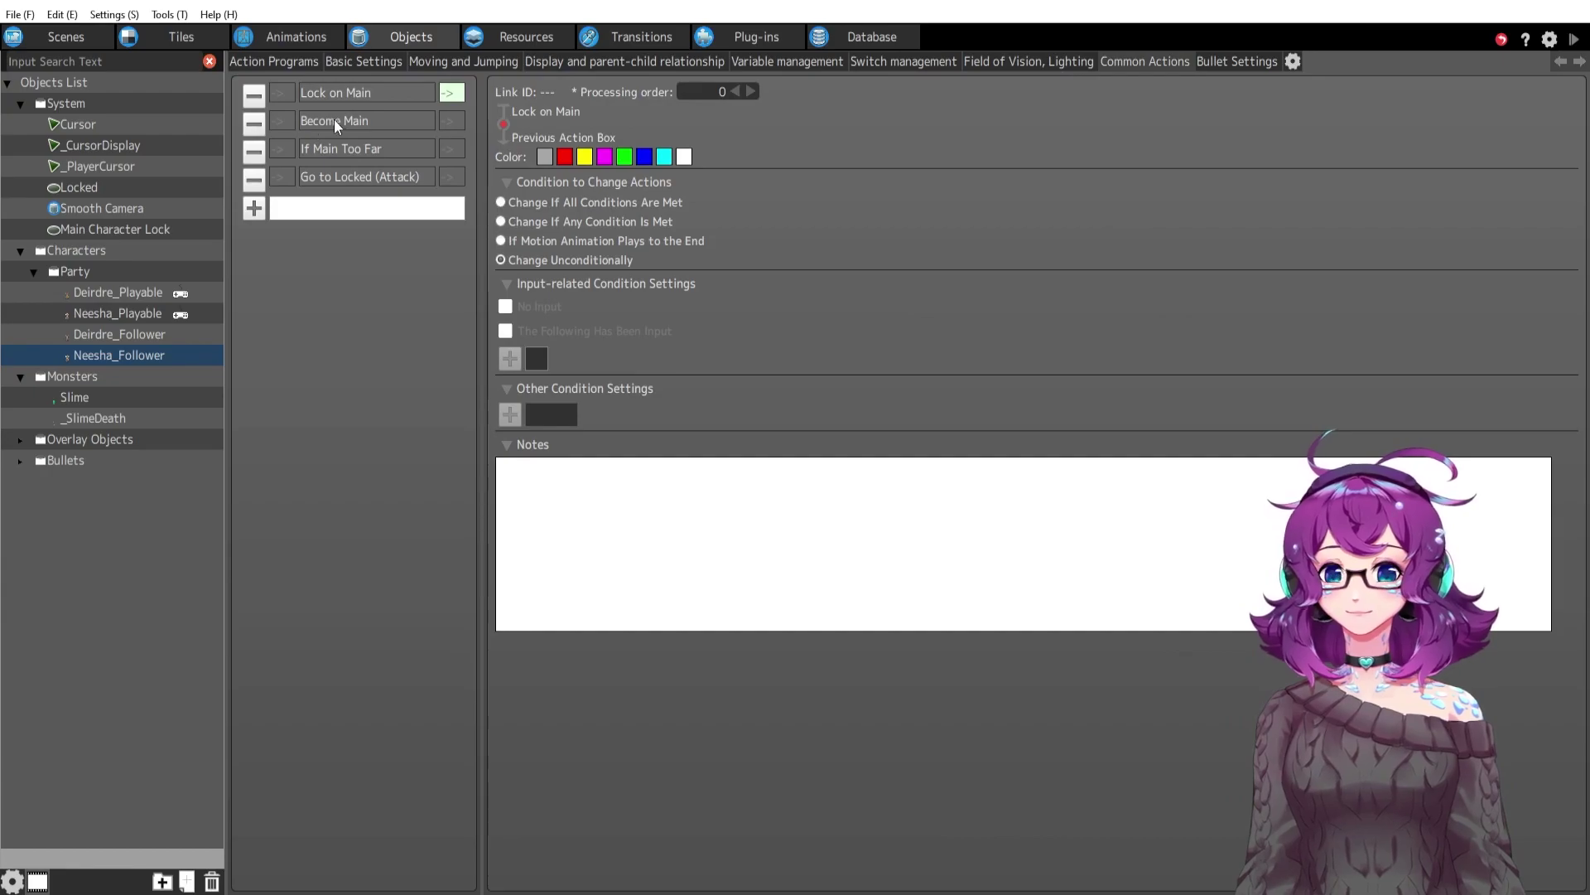
Review If Main Too Far's Distance with Other Objects condition: over 500 dots from Main Character Lock.
click(348, 149)
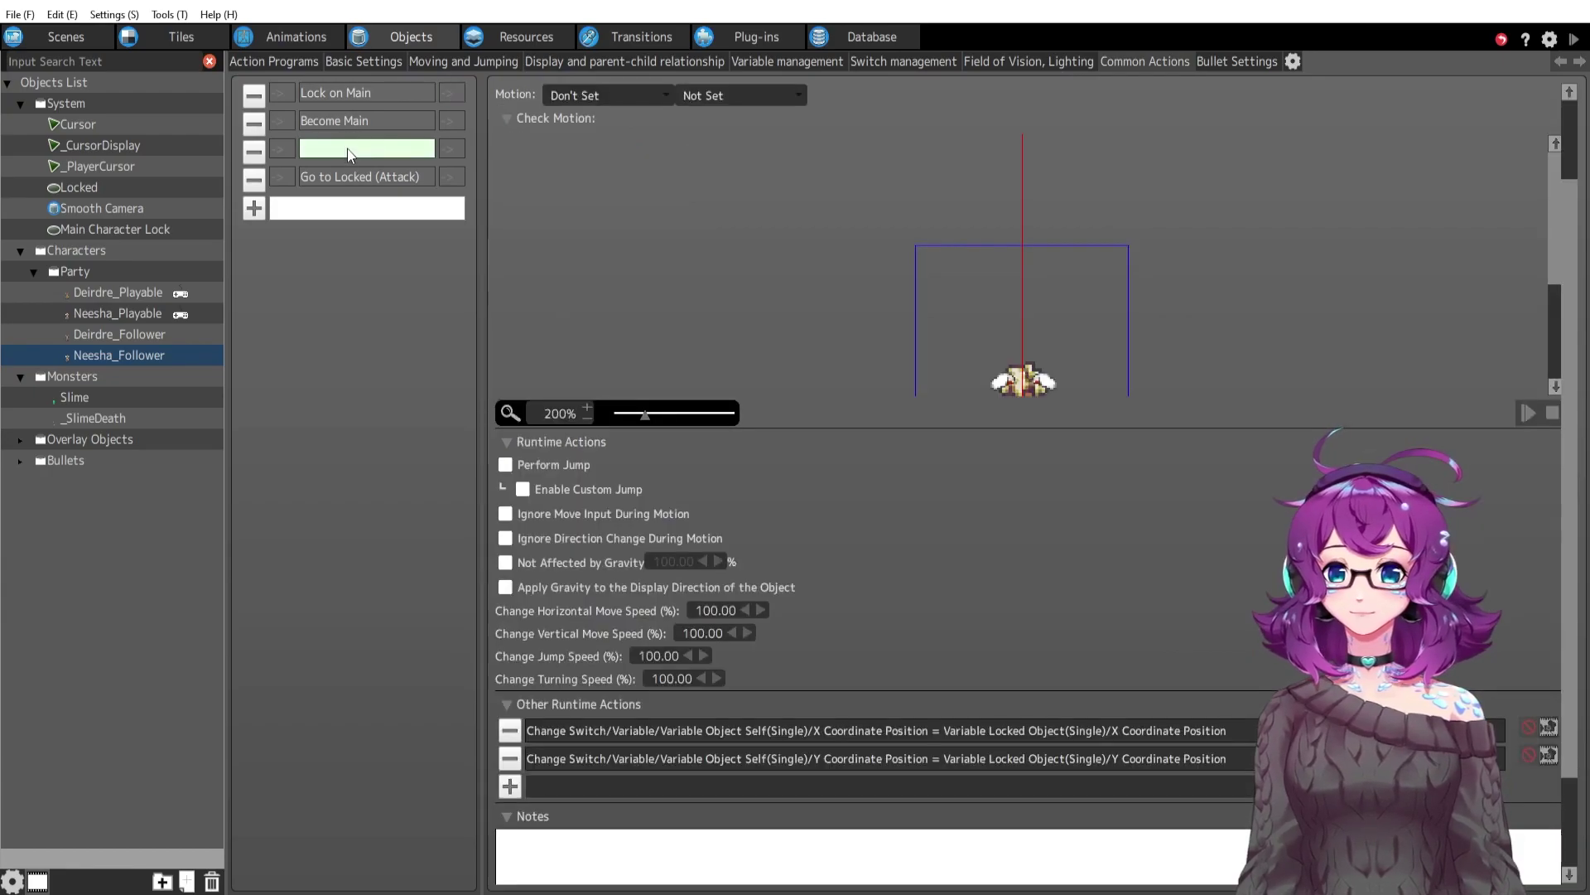
click(284, 152)
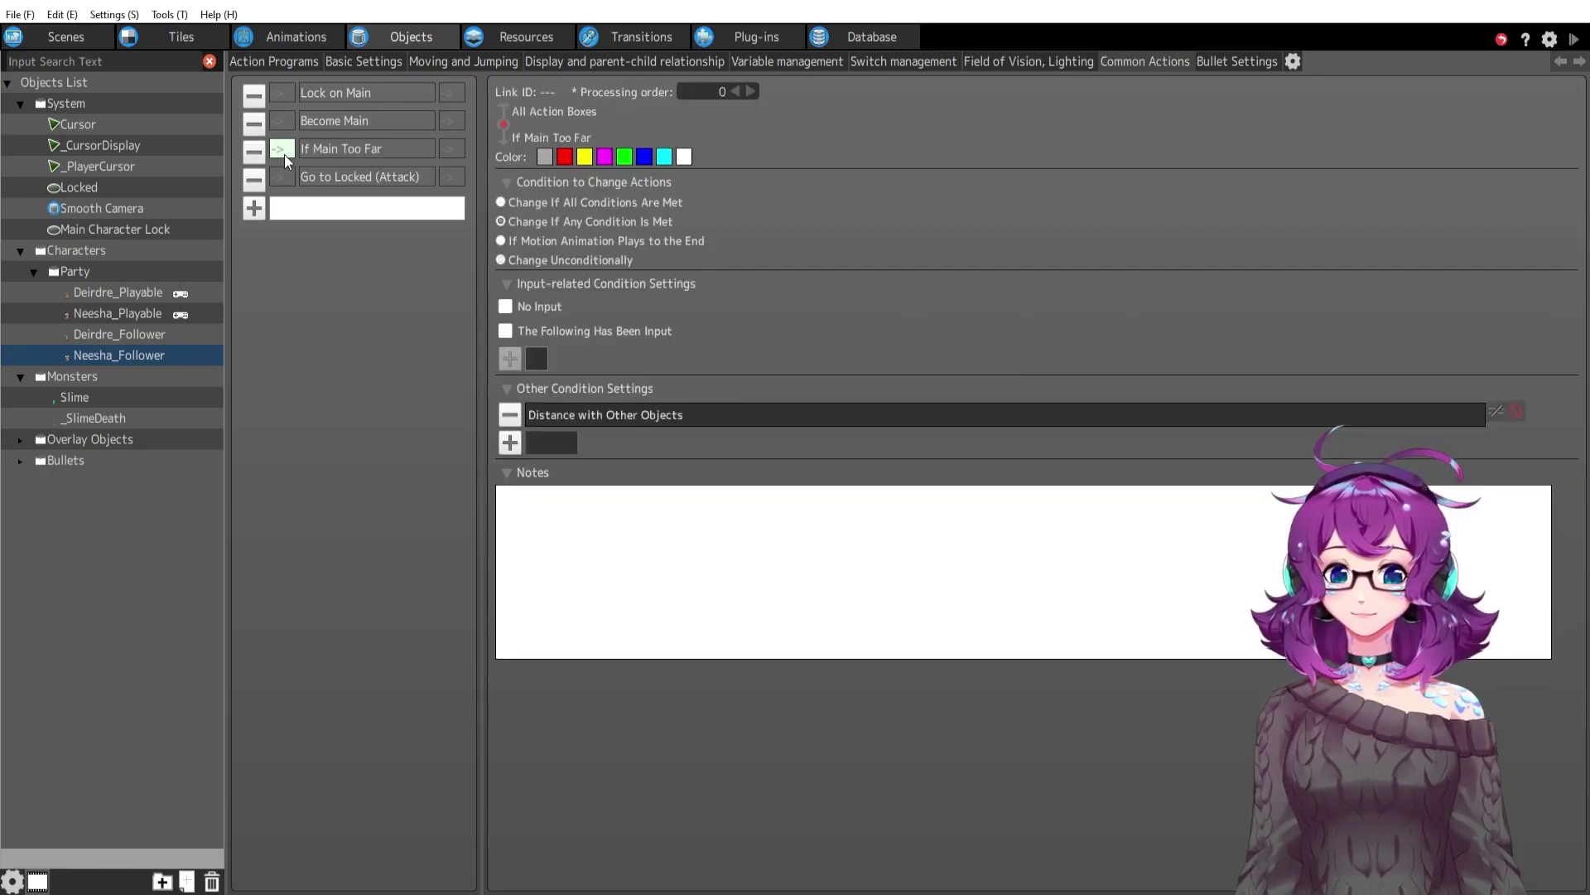
click(665, 421)
double_click(734, 416)
scroll(1083, 520, down, 2)
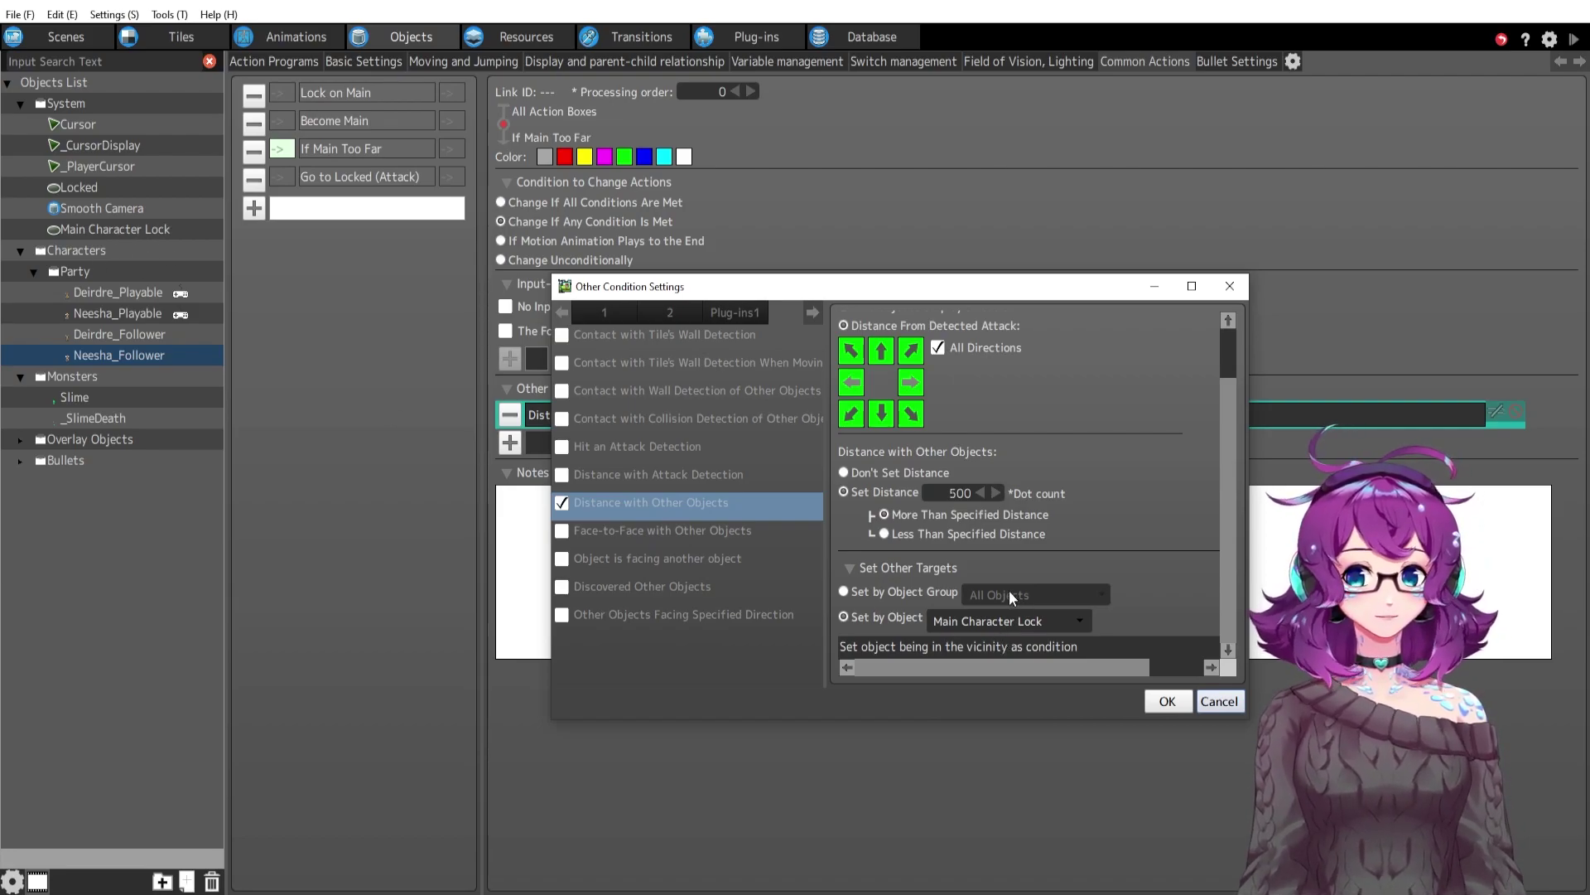
scroll(1017, 543, up, 1)
scroll(1032, 542, down, 1)
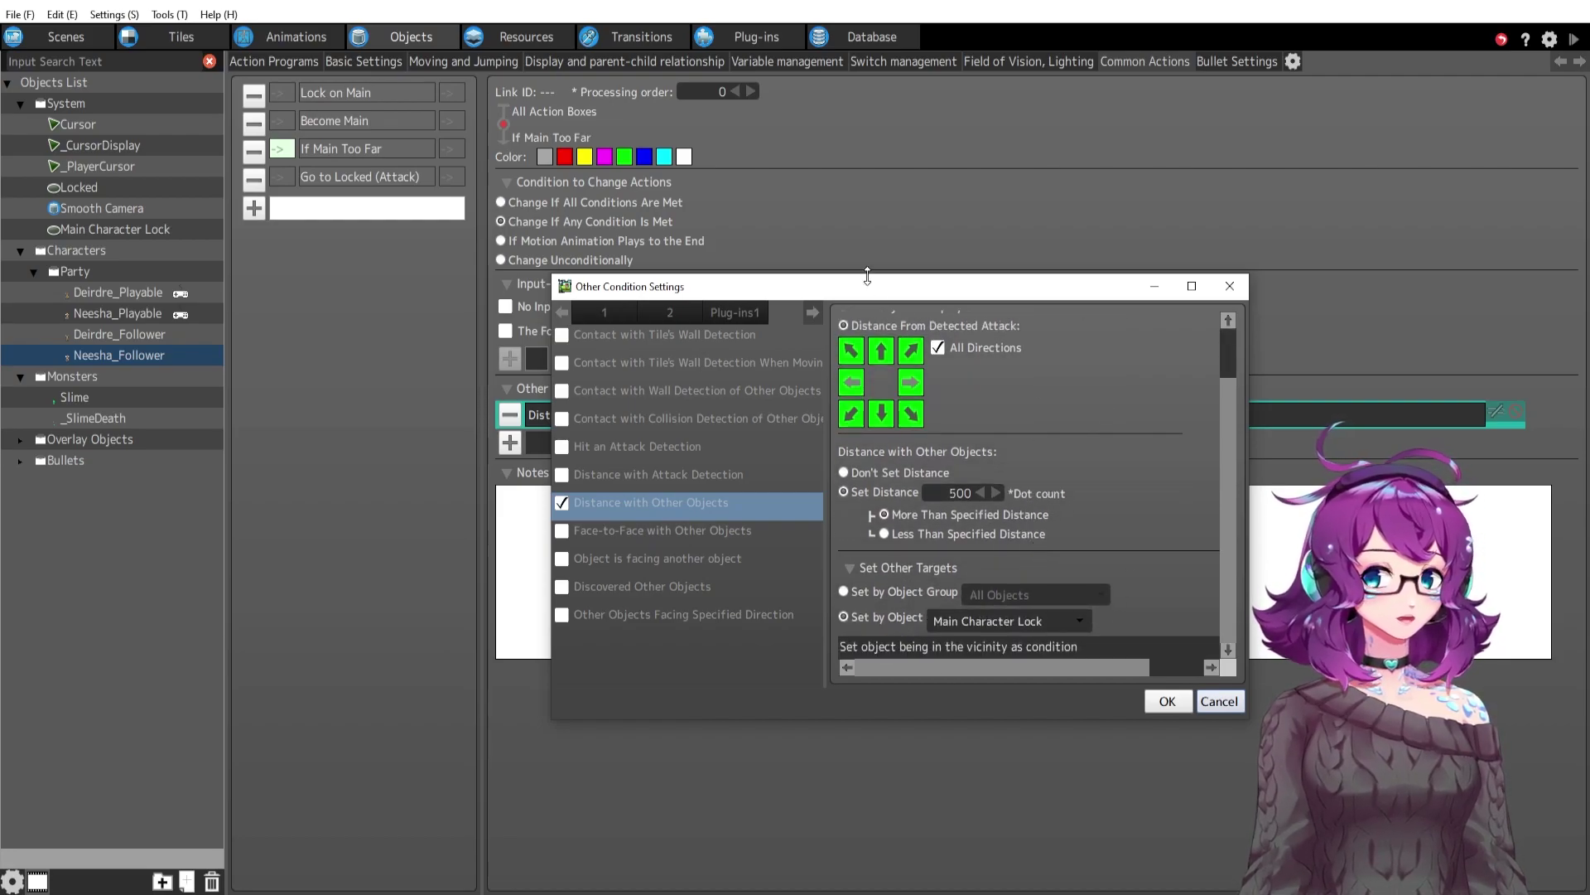
drag(864, 289, 753, 221)
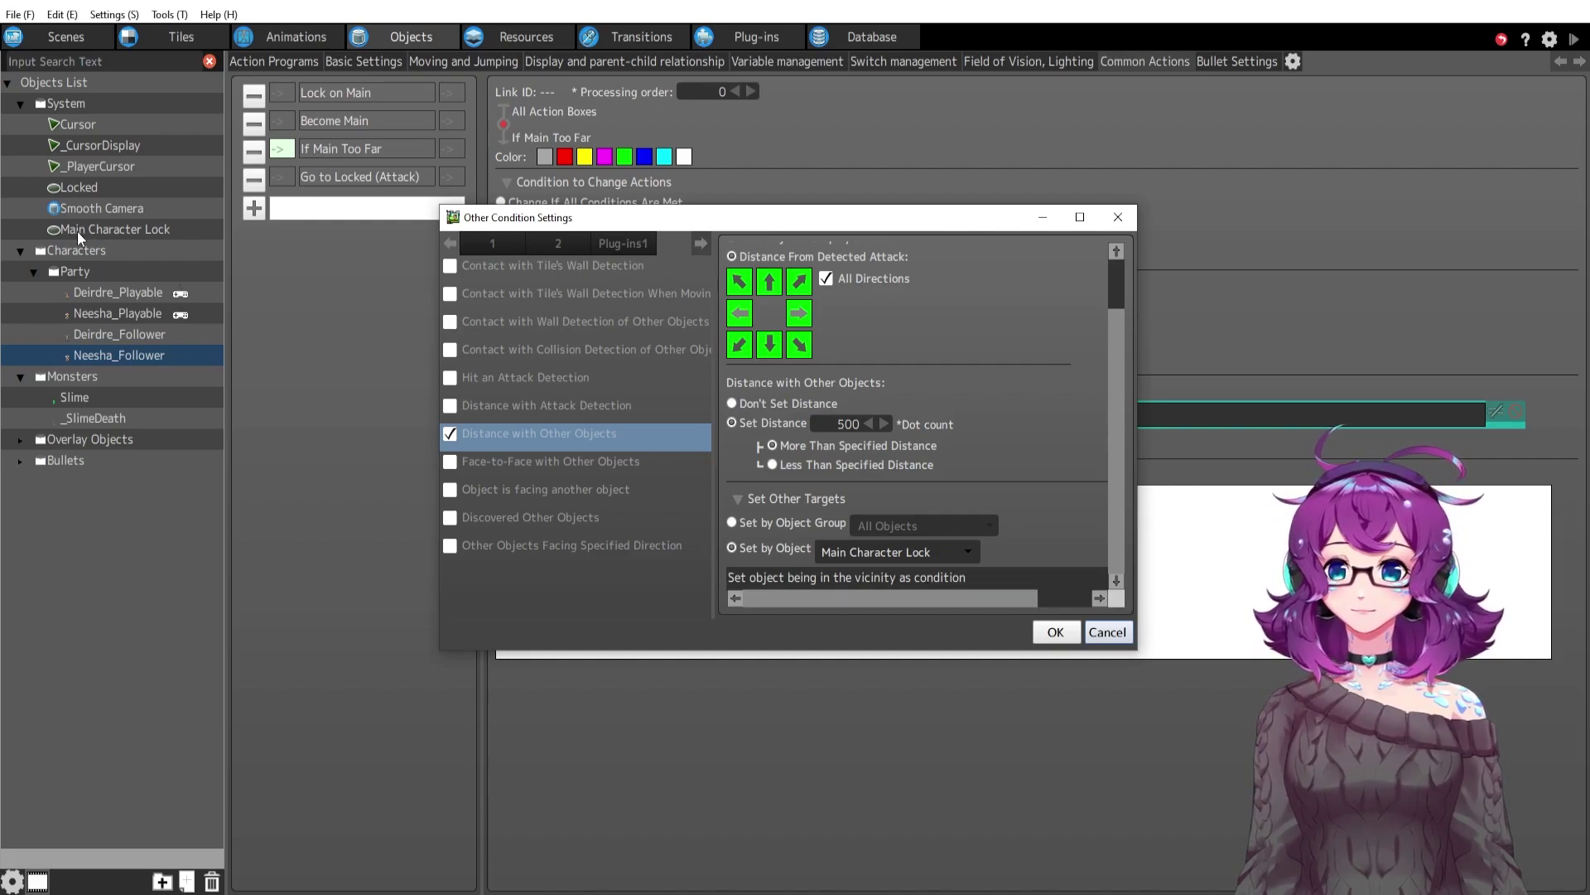
scroll(952, 485, up, 1)
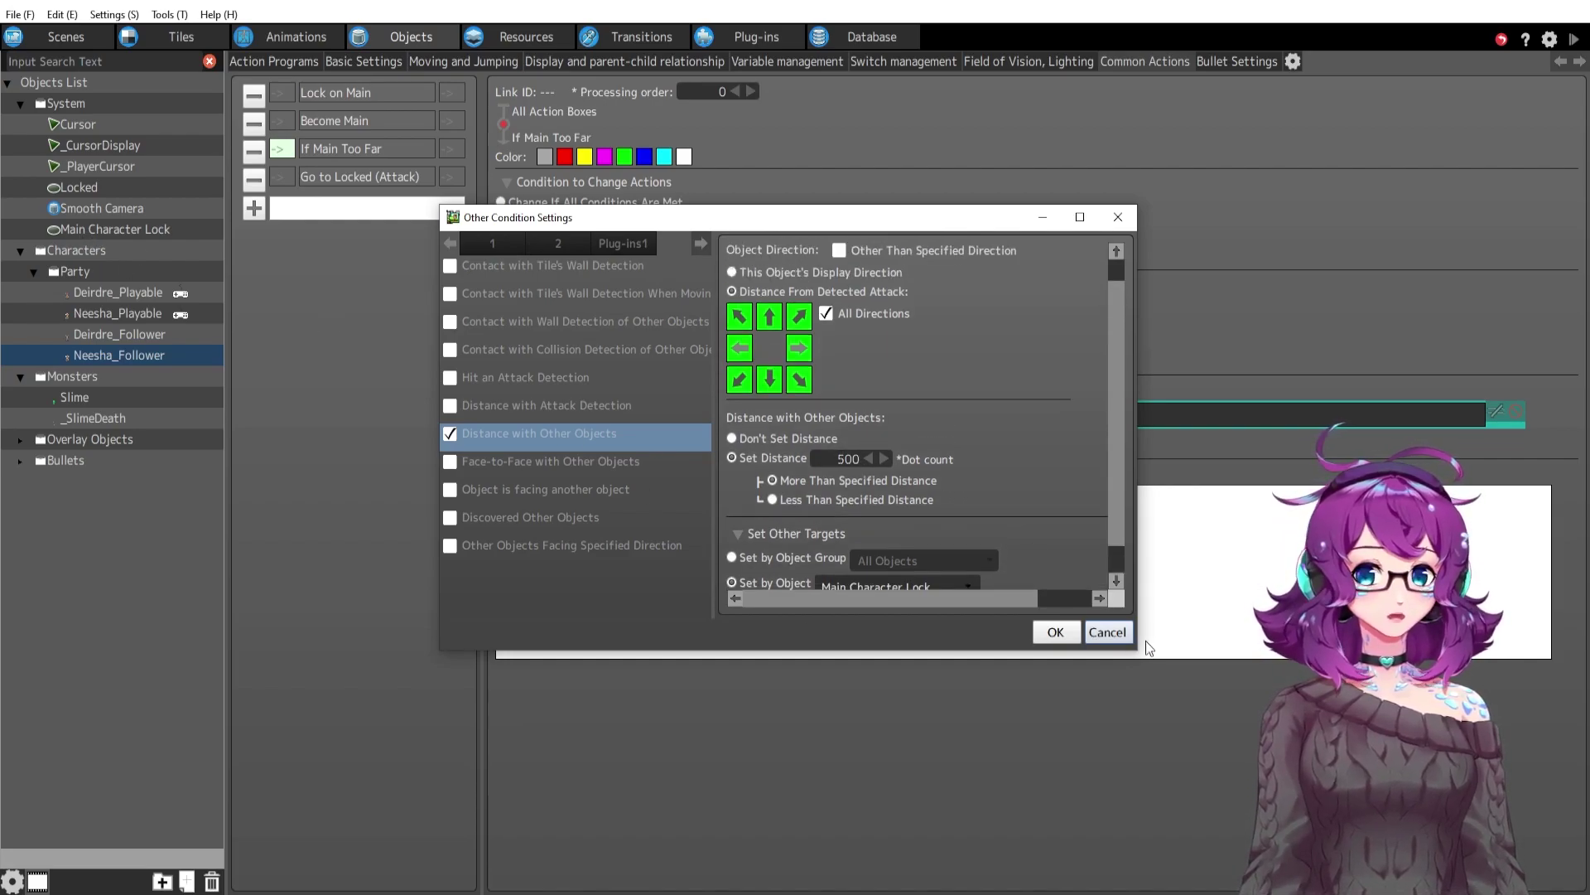
key(Return)
Review If Main Too Far's X and Y Coordinate runtime actions, both sourced from Locked Object.
click(356, 151)
scroll(757, 654, down, 3)
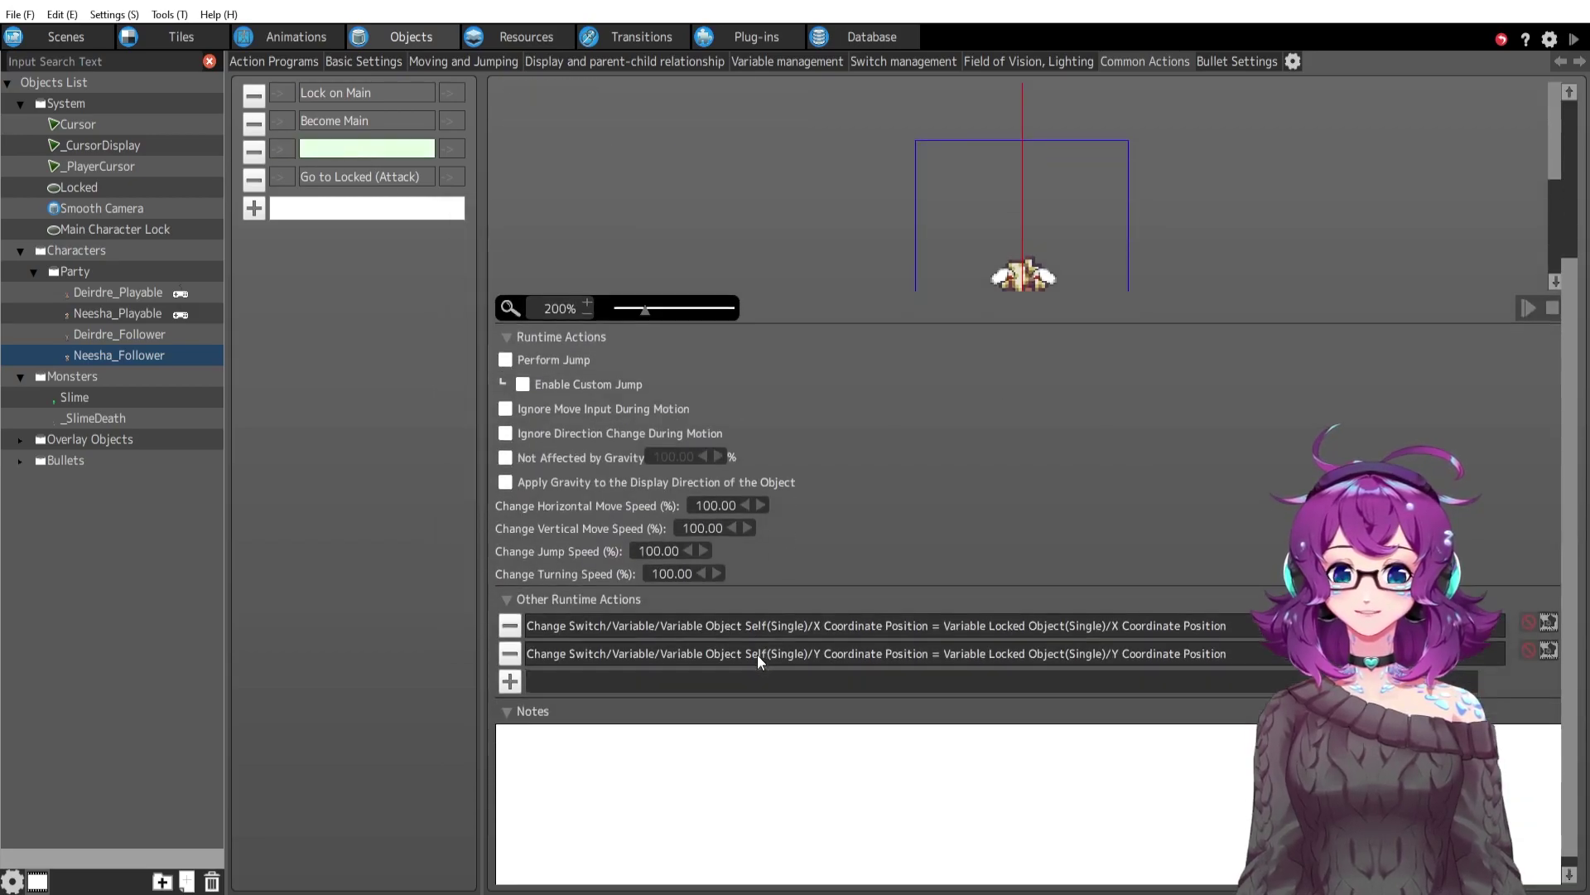
double_click(803, 624)
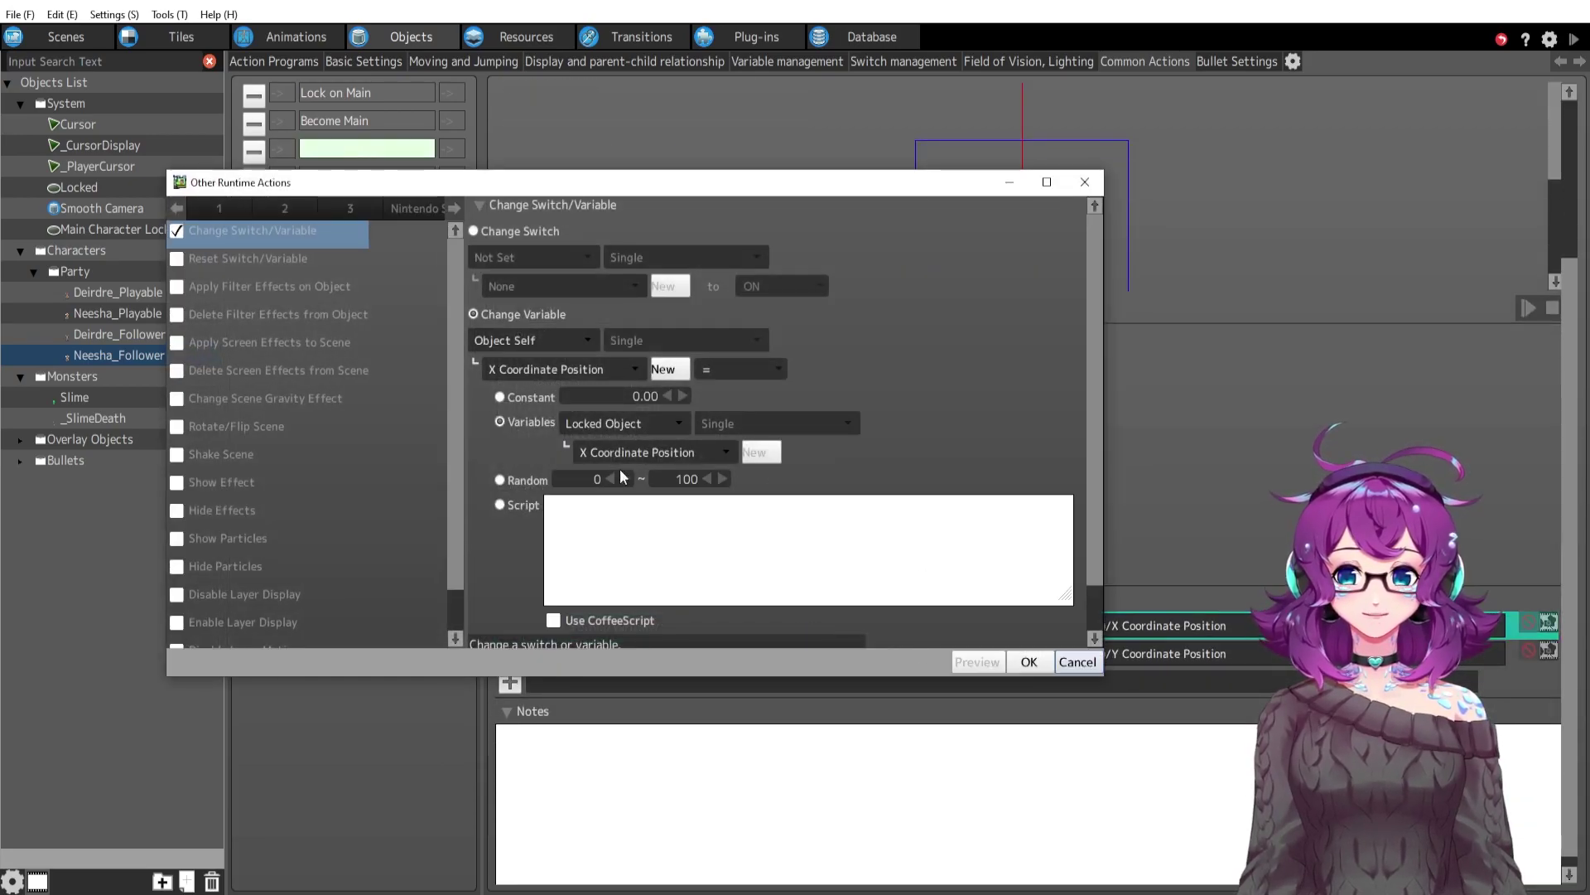
click(678, 425)
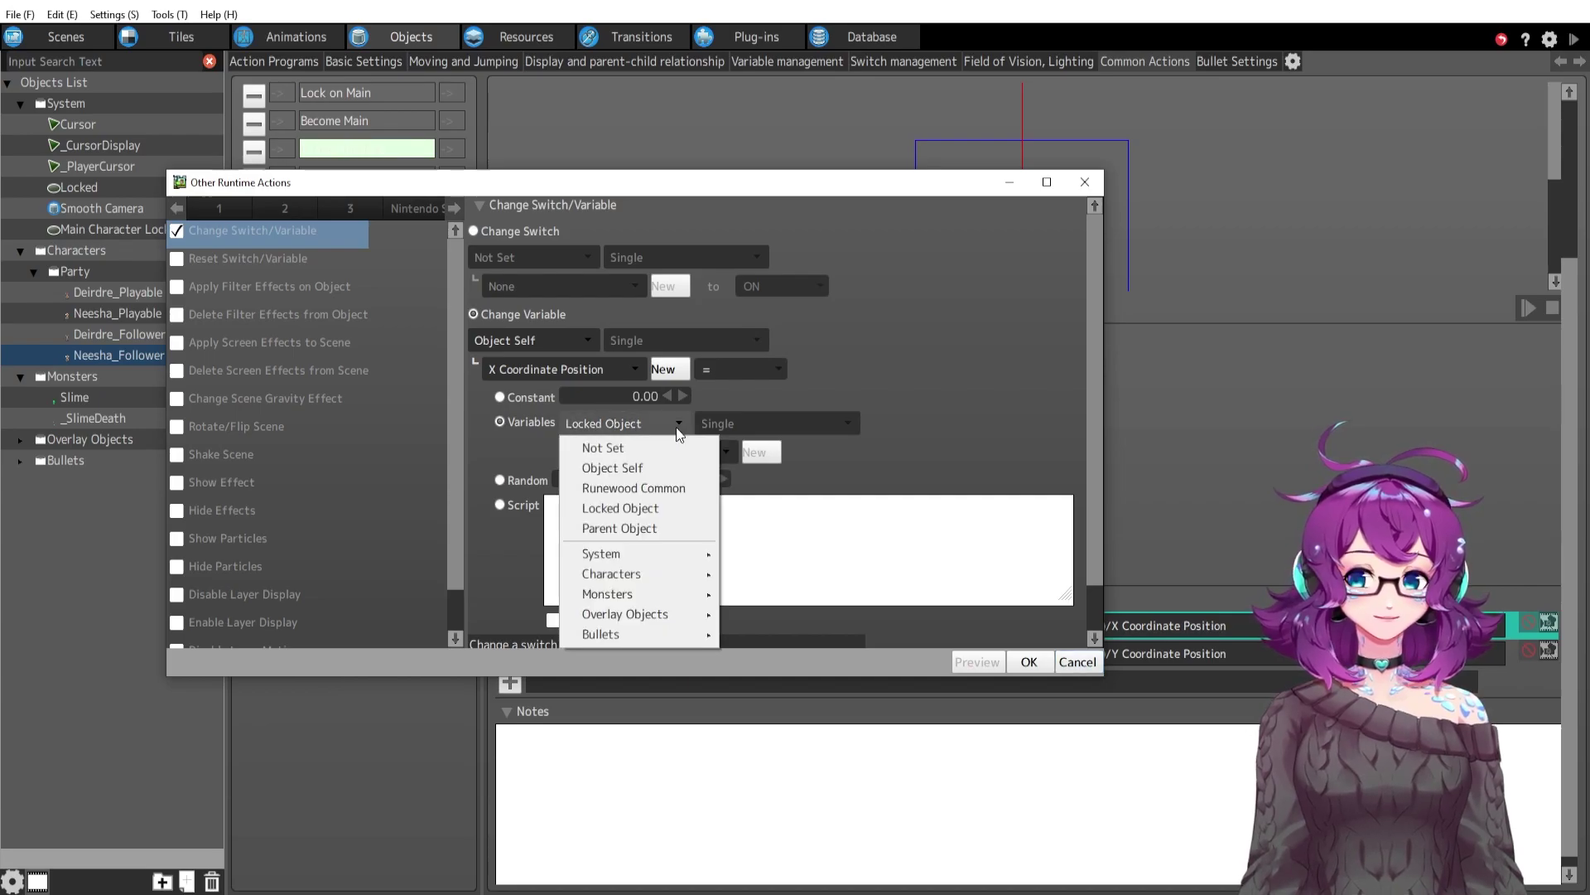
click(642, 508)
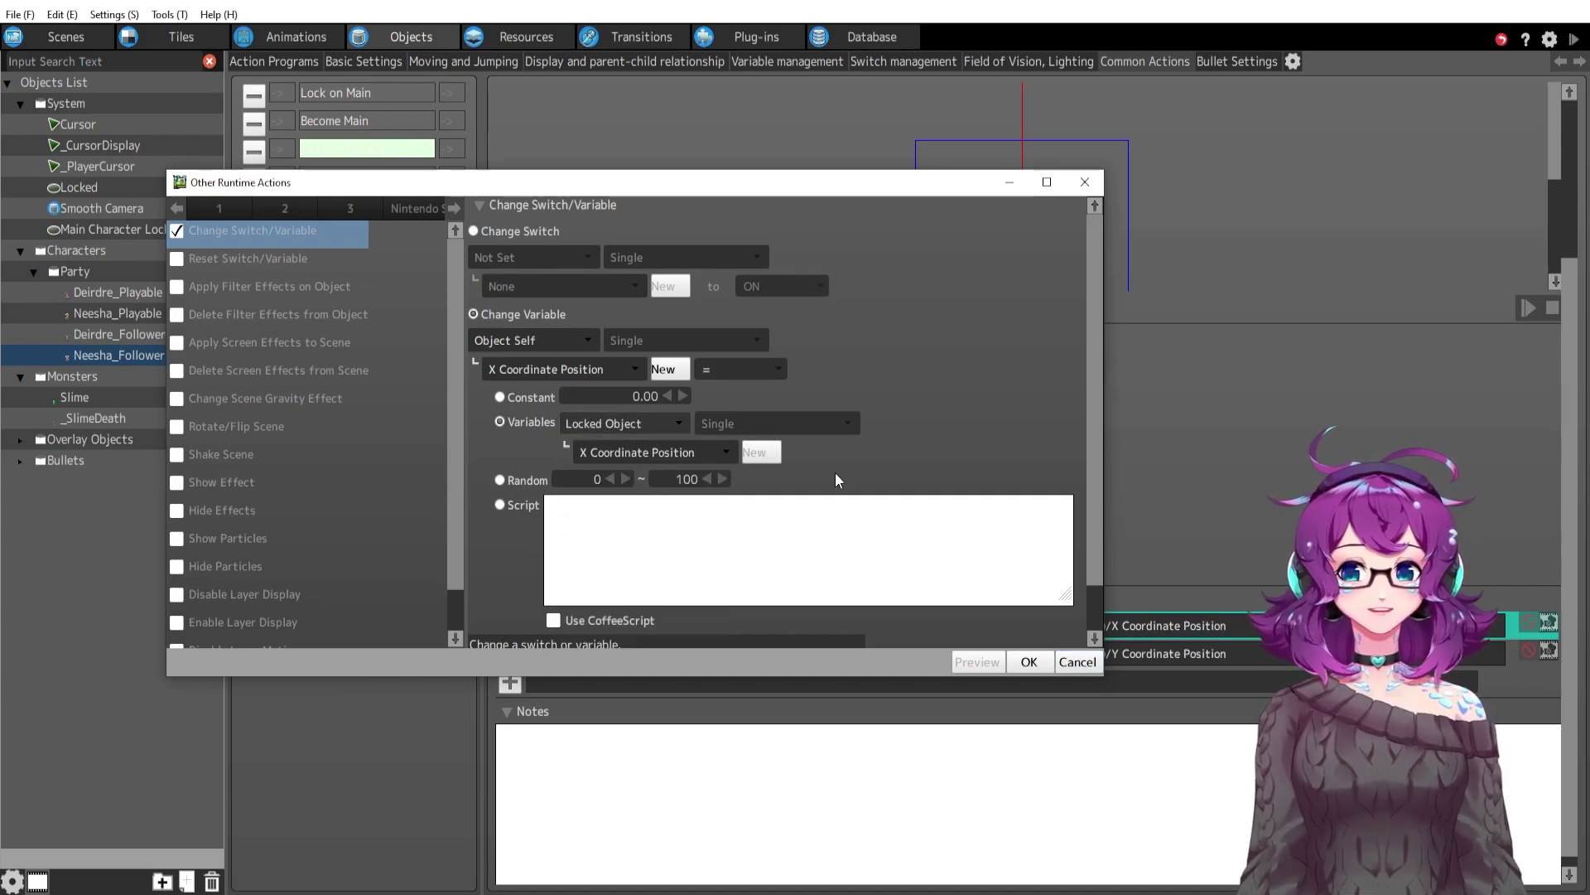
click(1078, 662)
double_click(1095, 653)
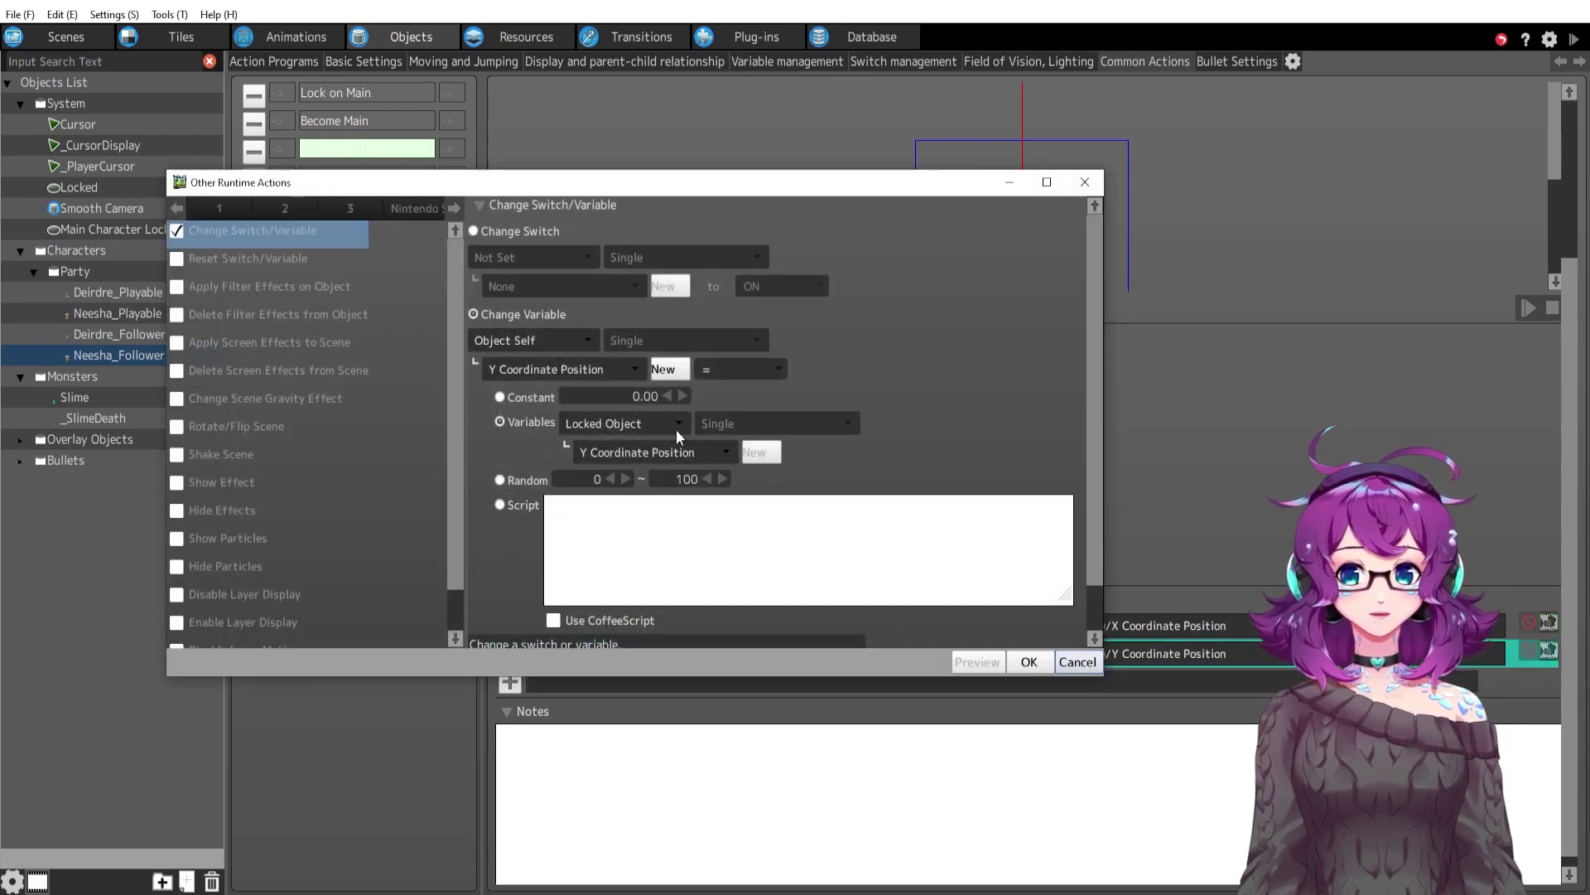
click(1087, 661)
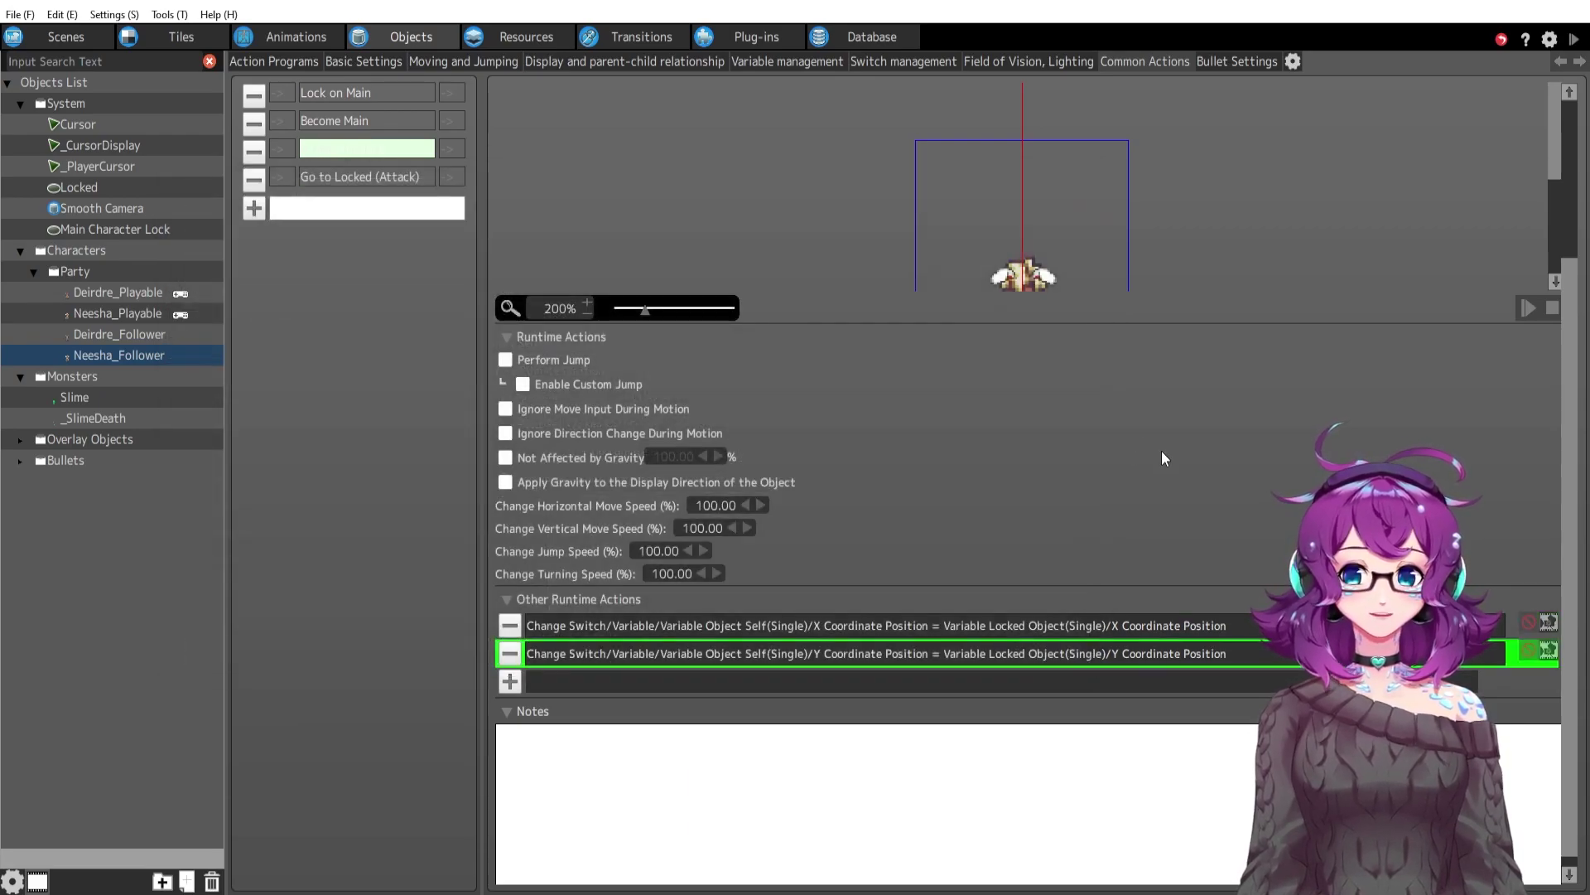
Back in the action graph, inspect the Follow Main→Disappear link's Ladder Down Hole and Ladder Up to Hole conditions.
click(356, 350)
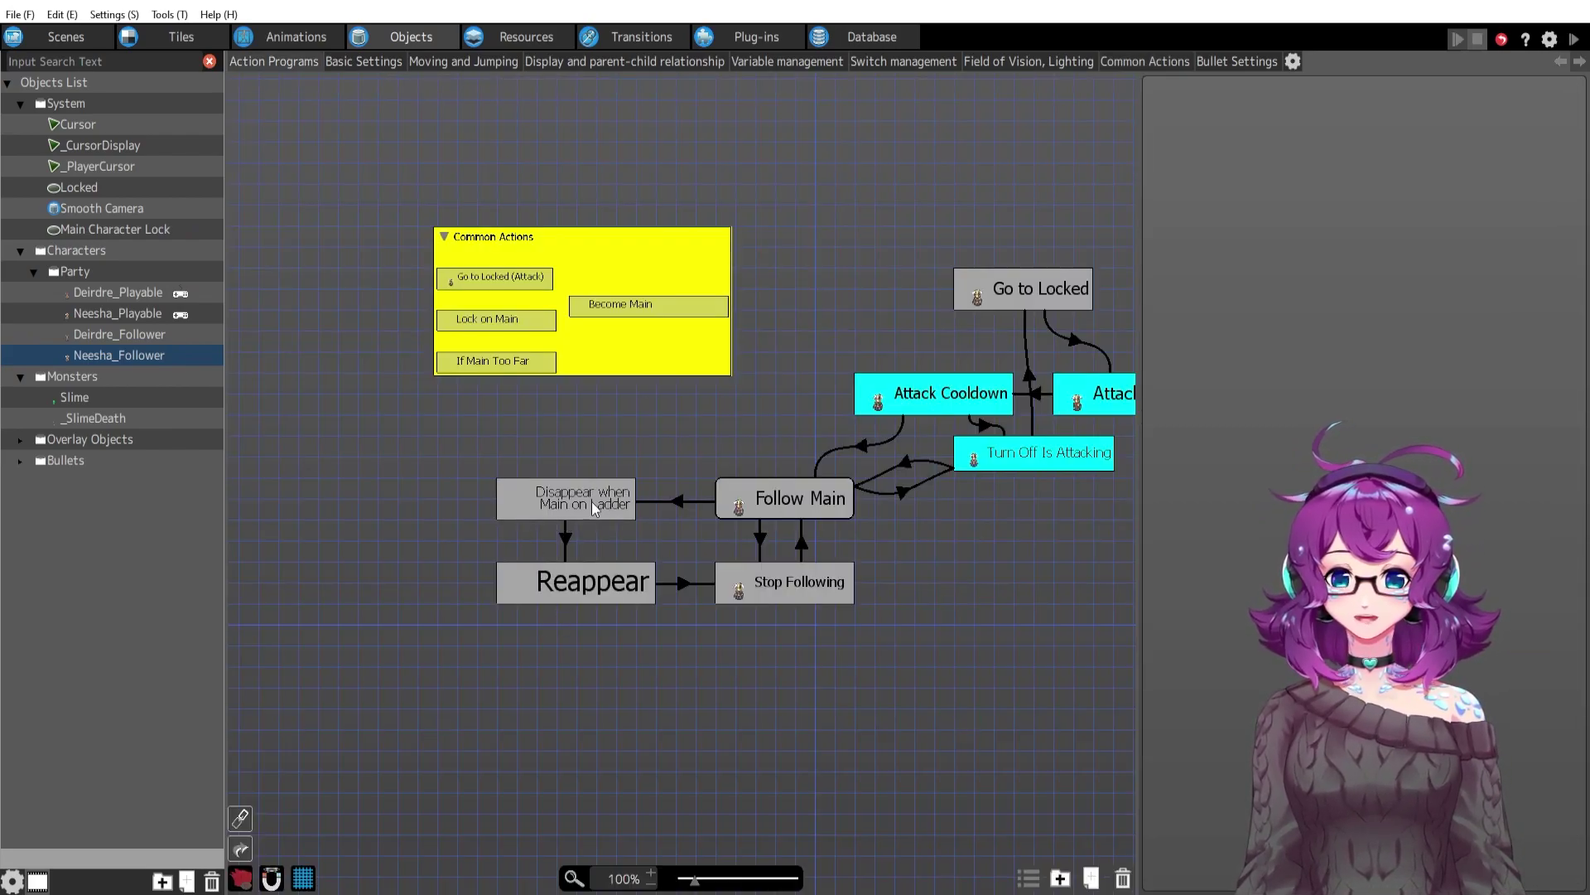
click(683, 502)
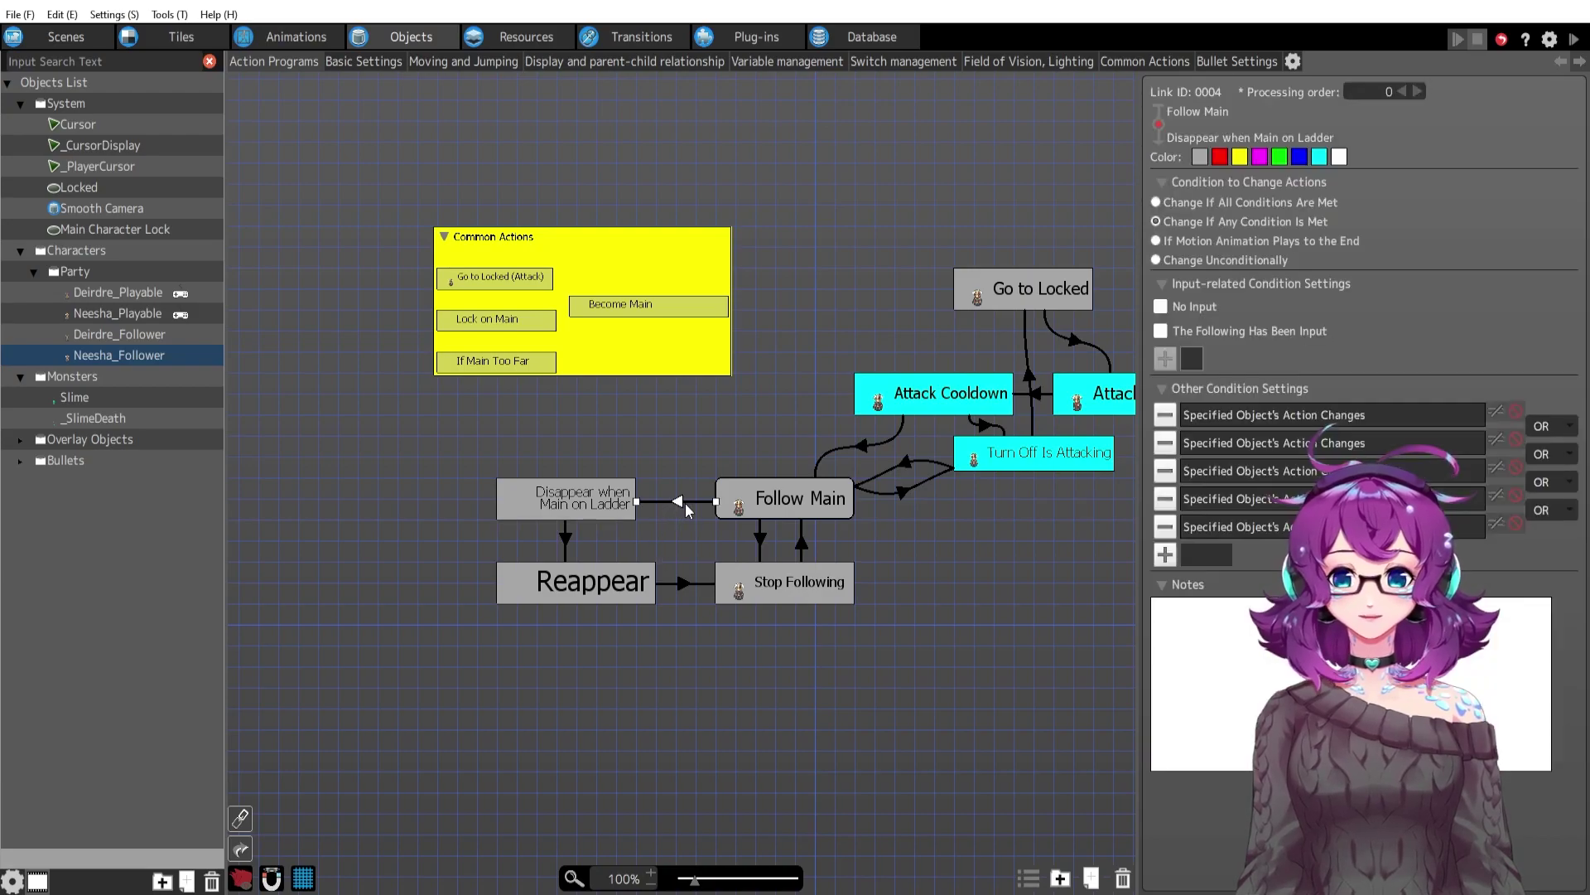
double_click(1256, 415)
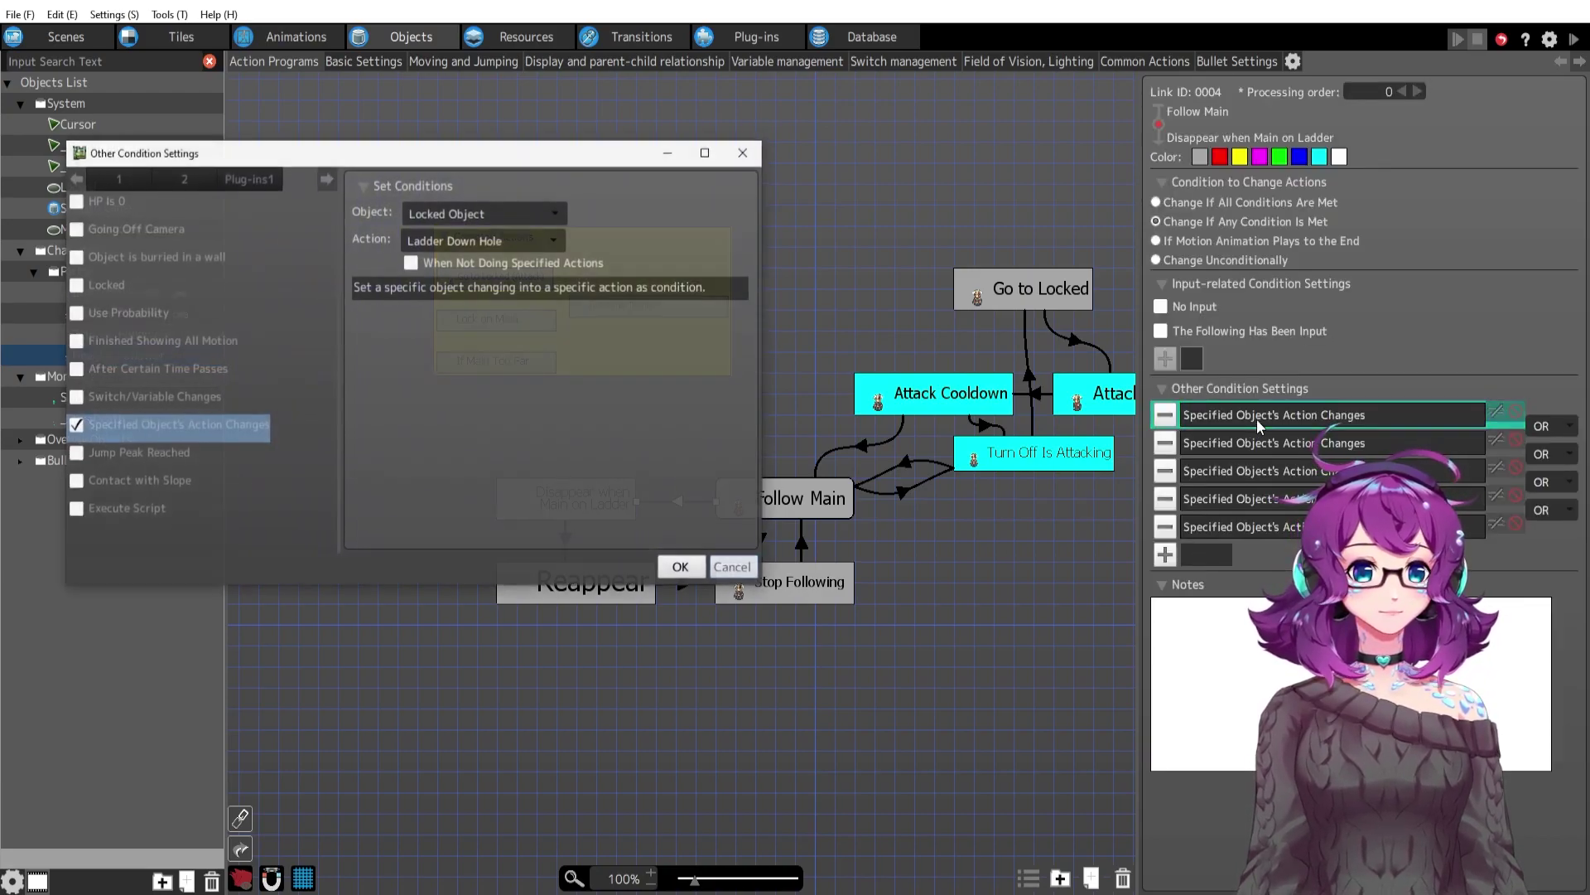
drag(464, 152, 596, 173)
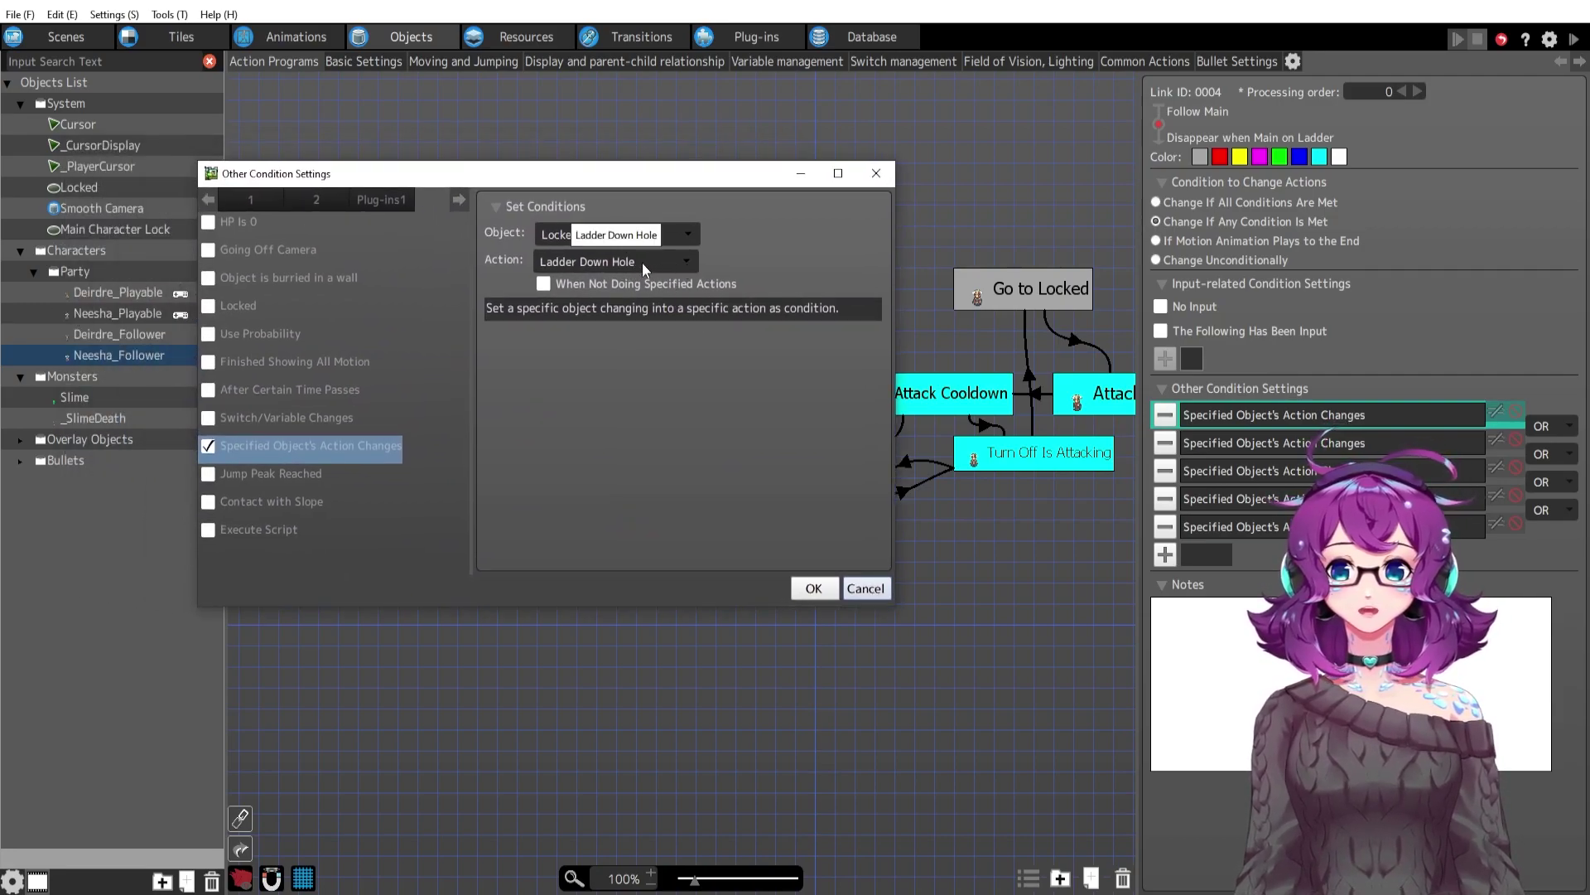
click(866, 588)
double_click(1210, 441)
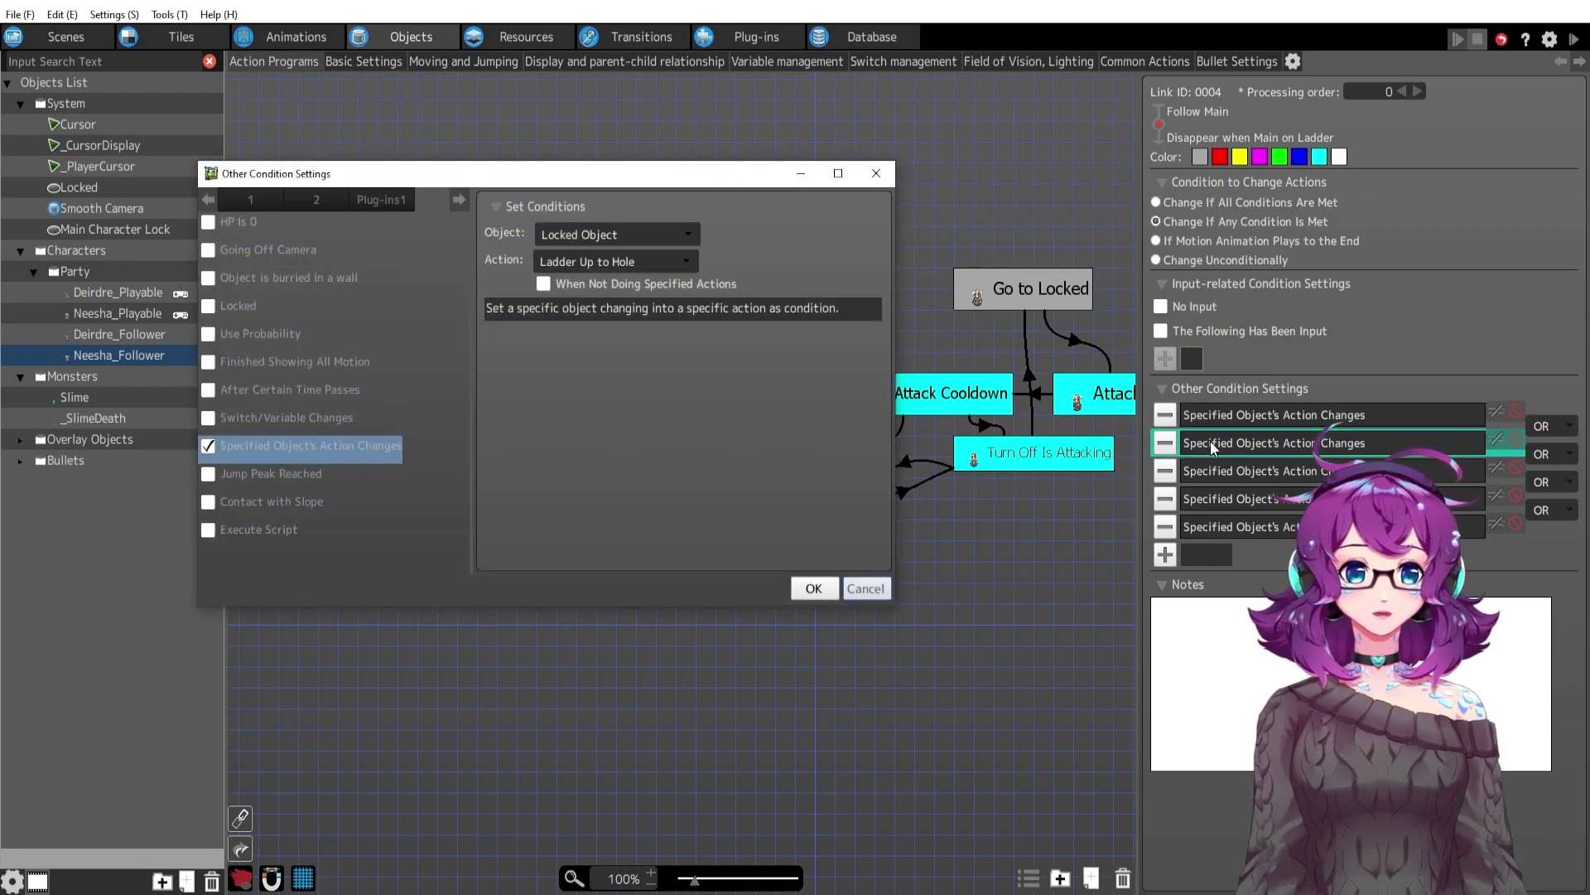
click(865, 588)
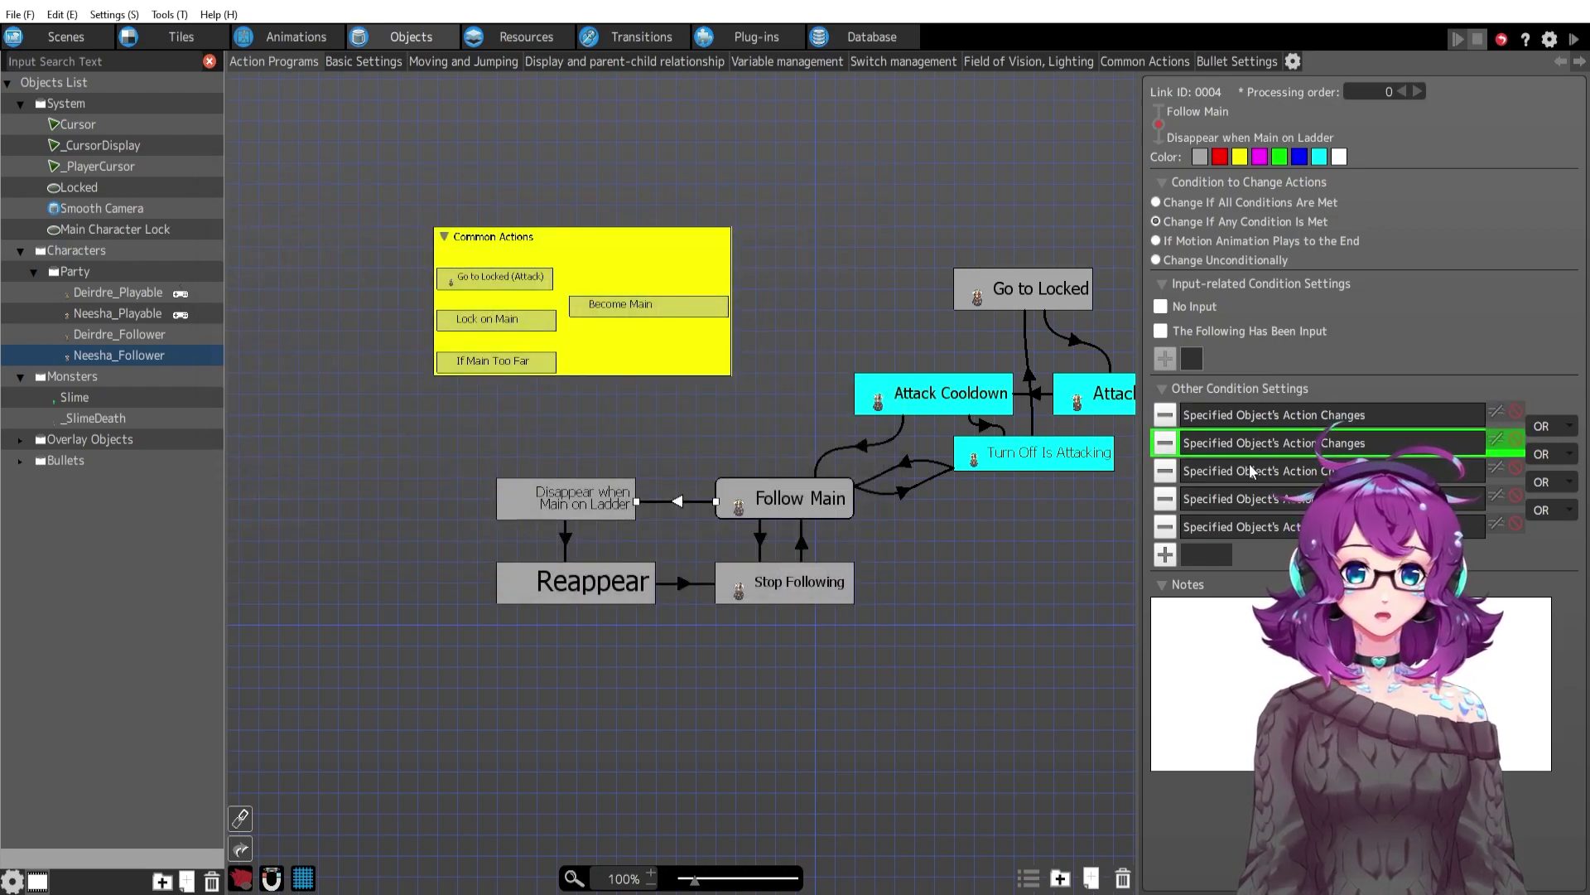
Review the Ladder Up, Down and Stop conditions, then Disappear when Main on Ladder's Transparency filter.
double_click(1250, 470)
click(866, 588)
double_click(1226, 498)
click(865, 588)
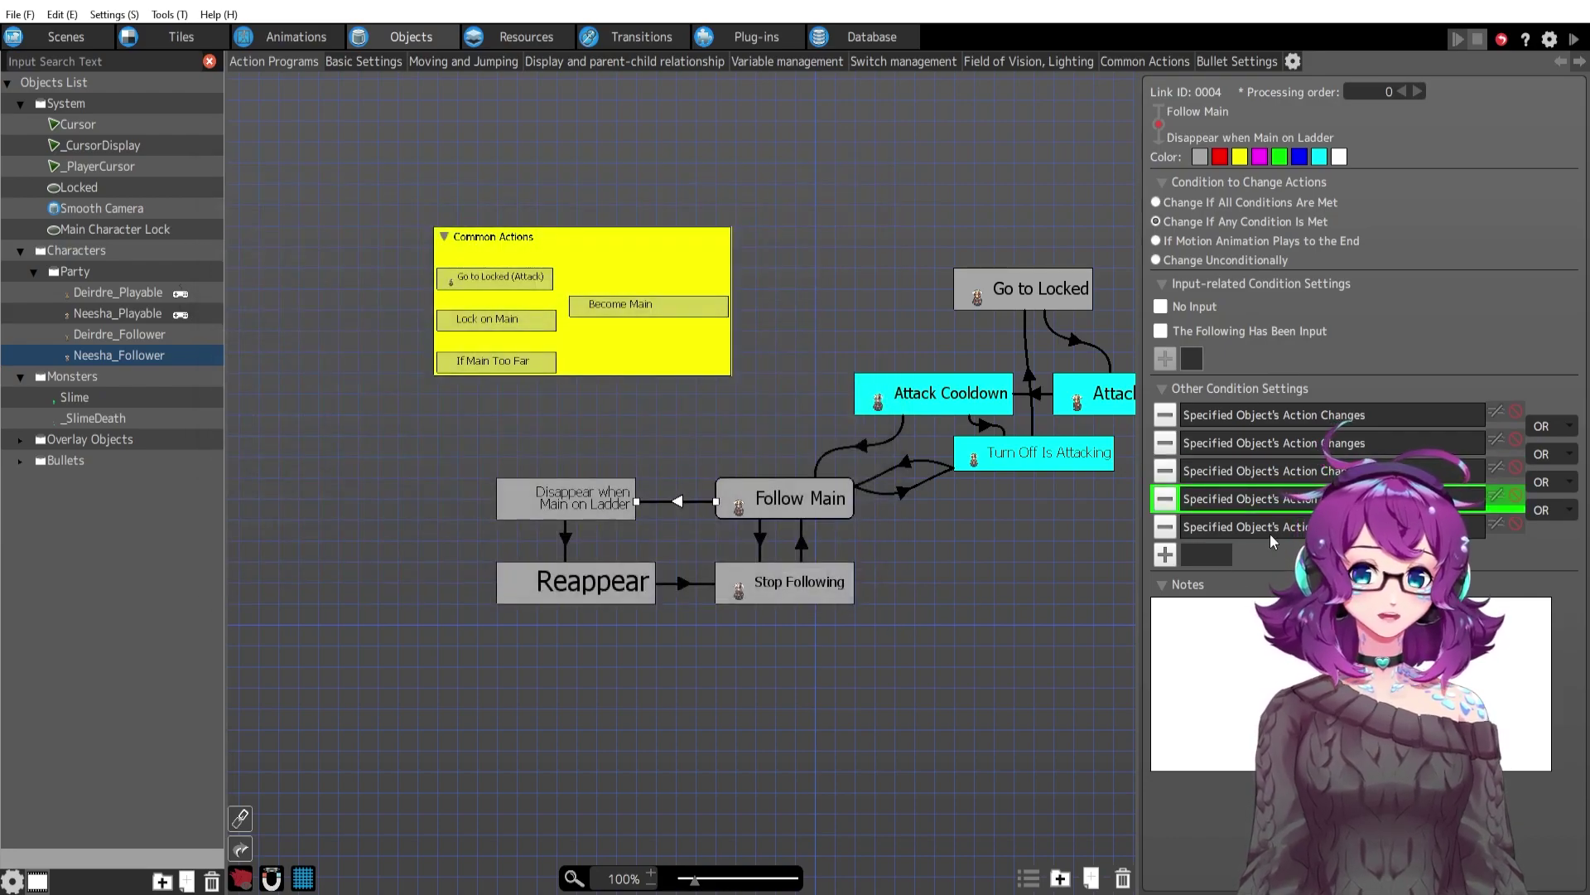
double_click(1288, 529)
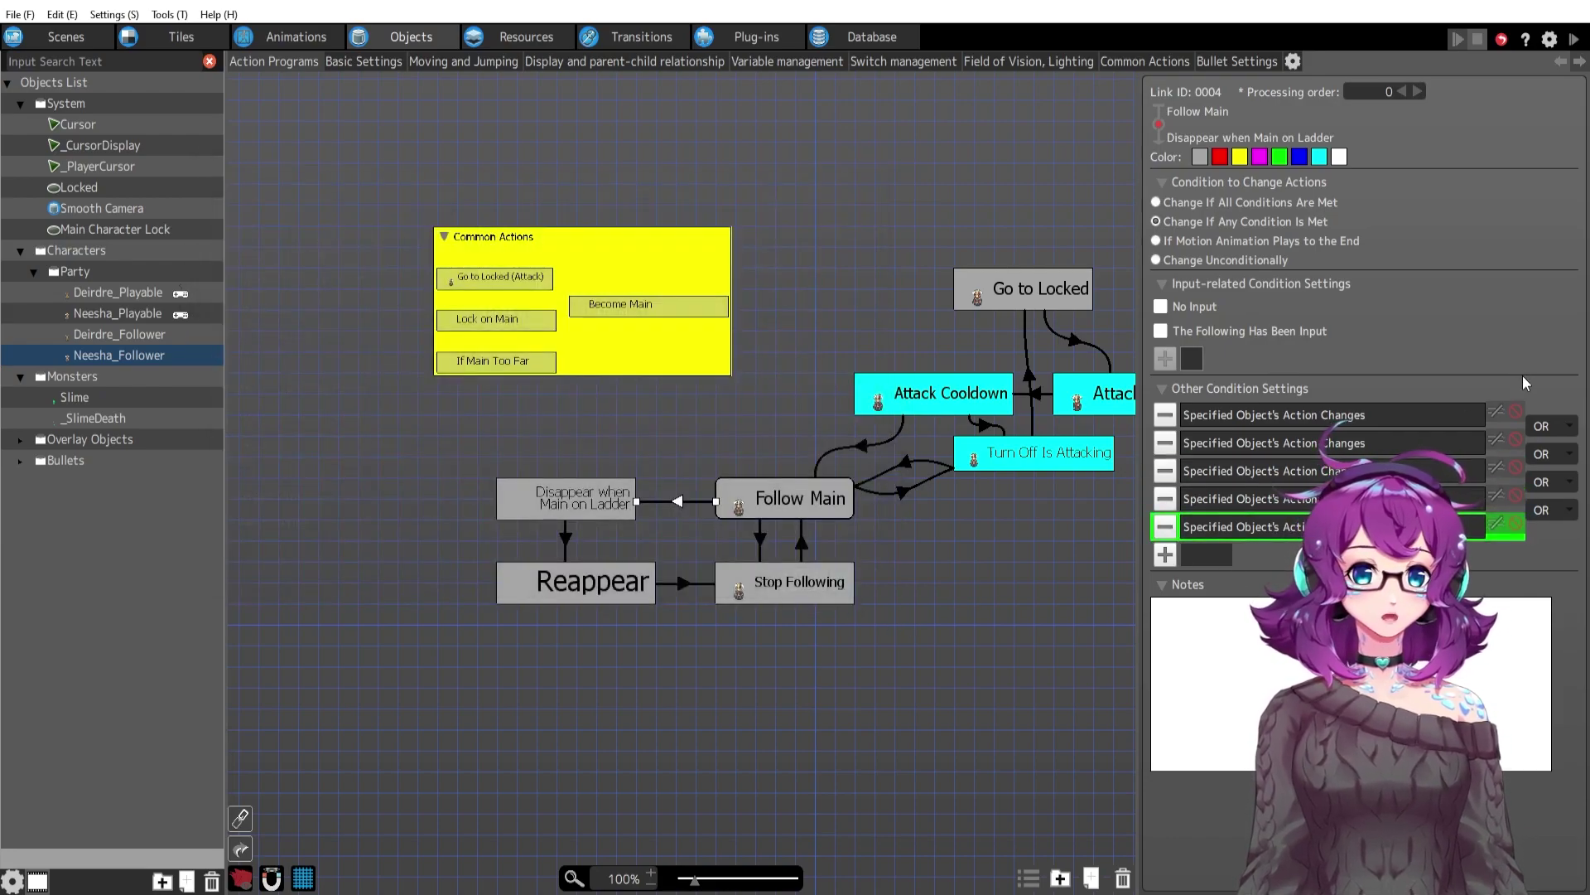
click(573, 498)
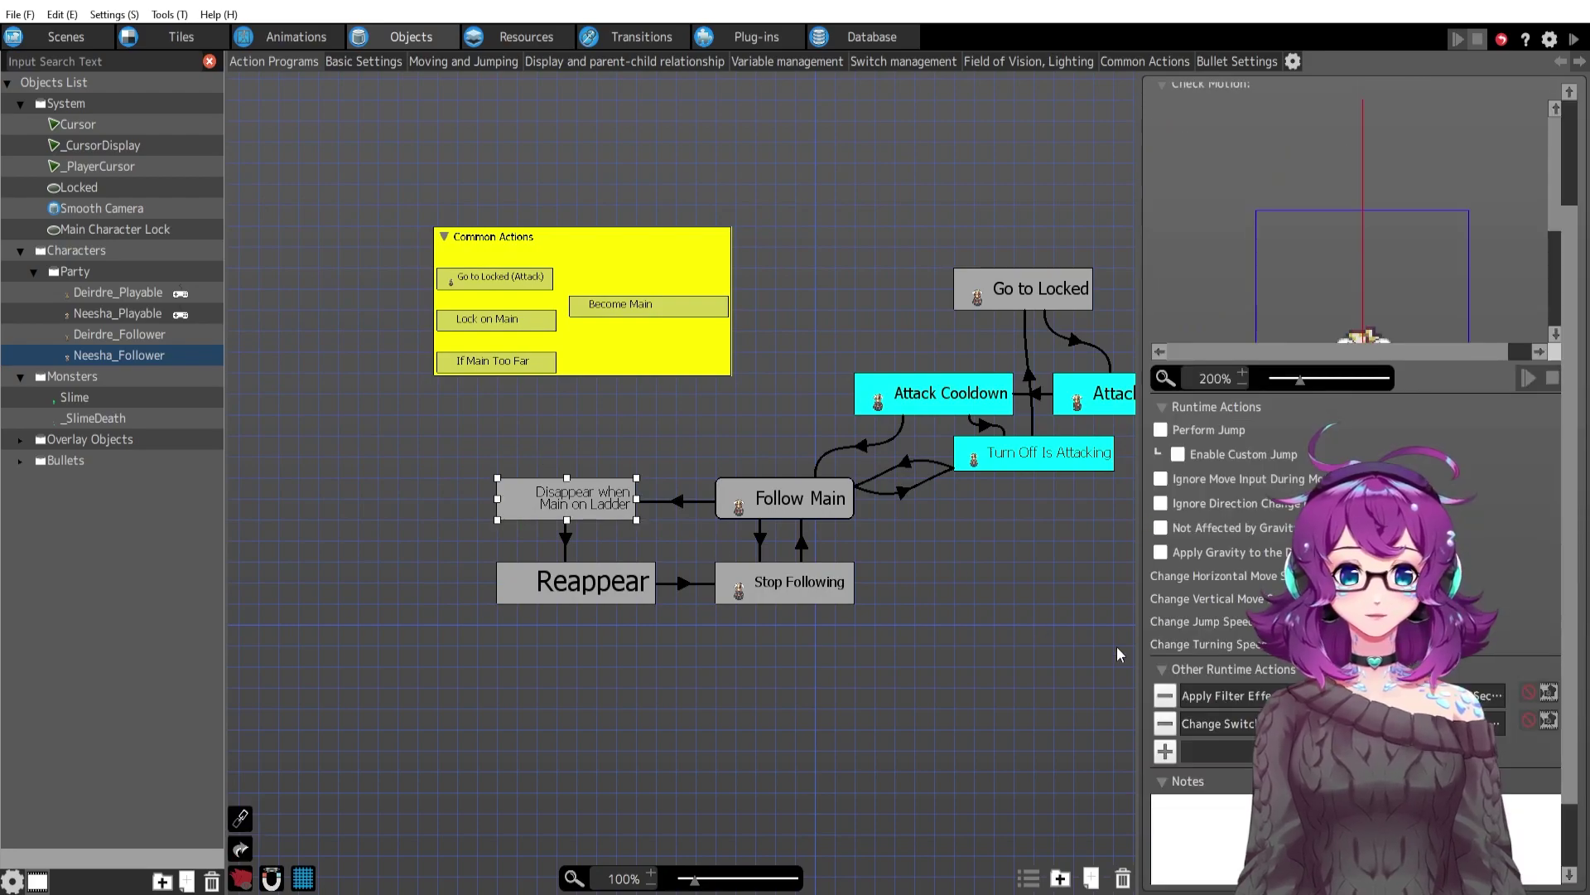
double_click(1226, 696)
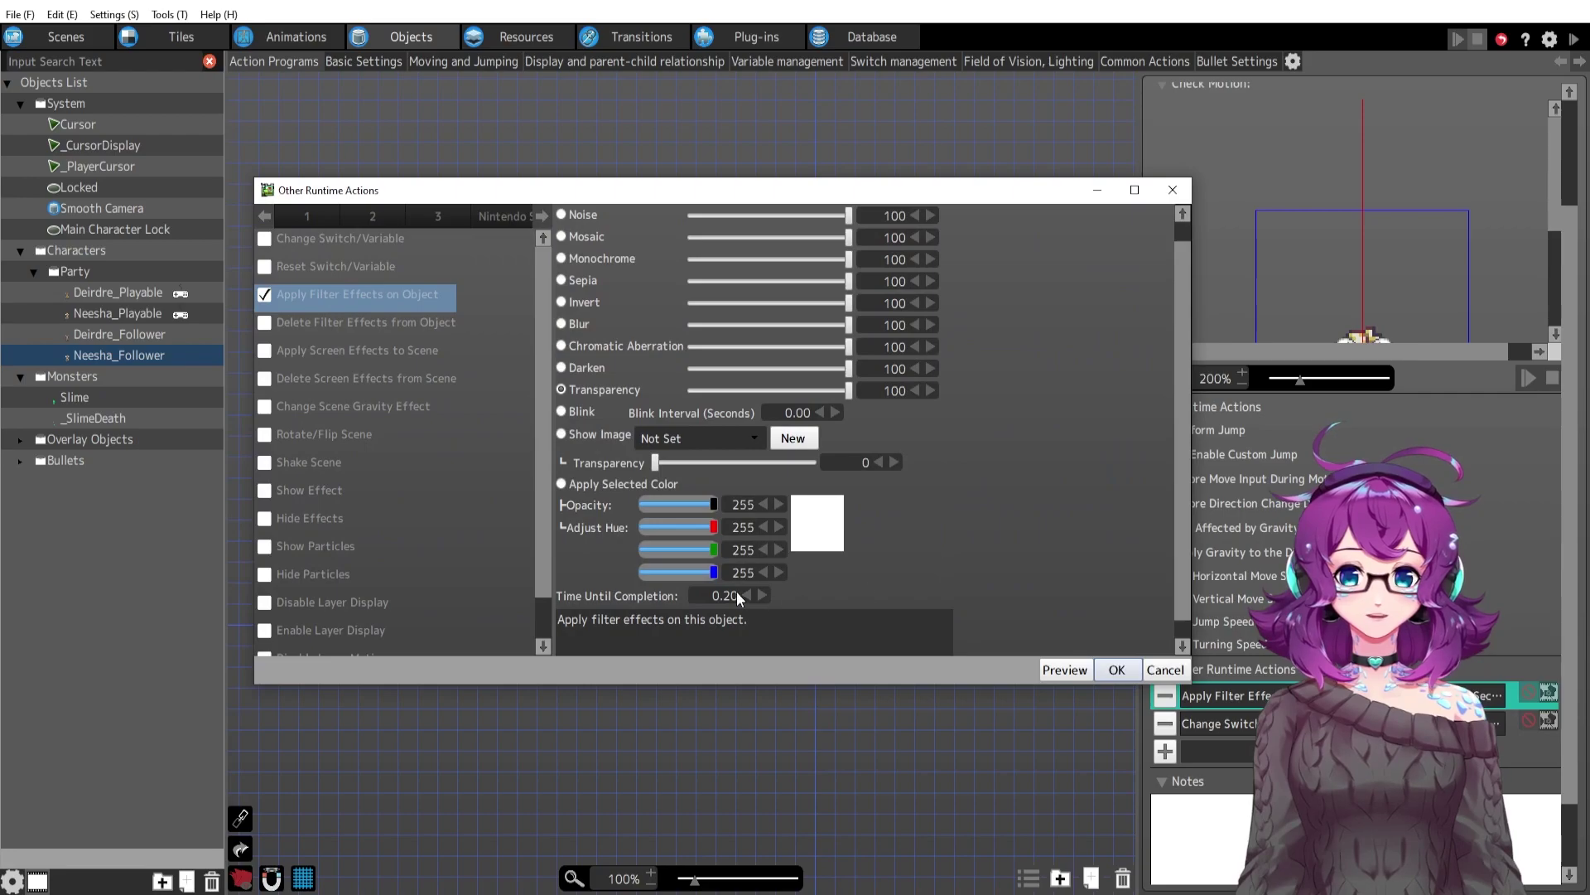
Set the Change Switch action to turn Free Movement ON.
click(1165, 669)
double_click(1219, 723)
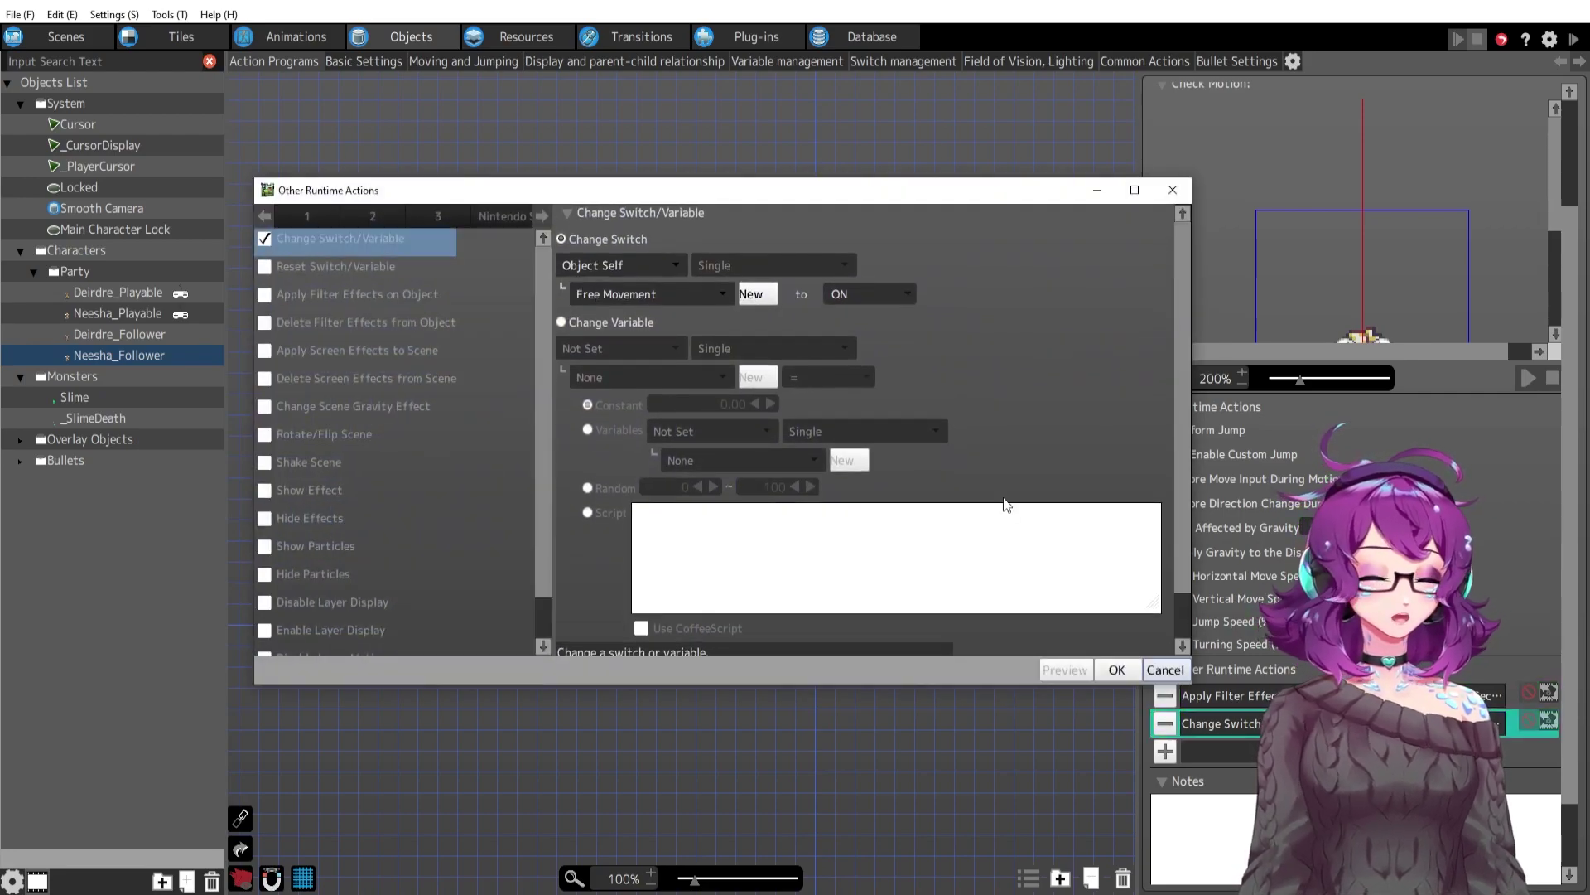
click(1116, 669)
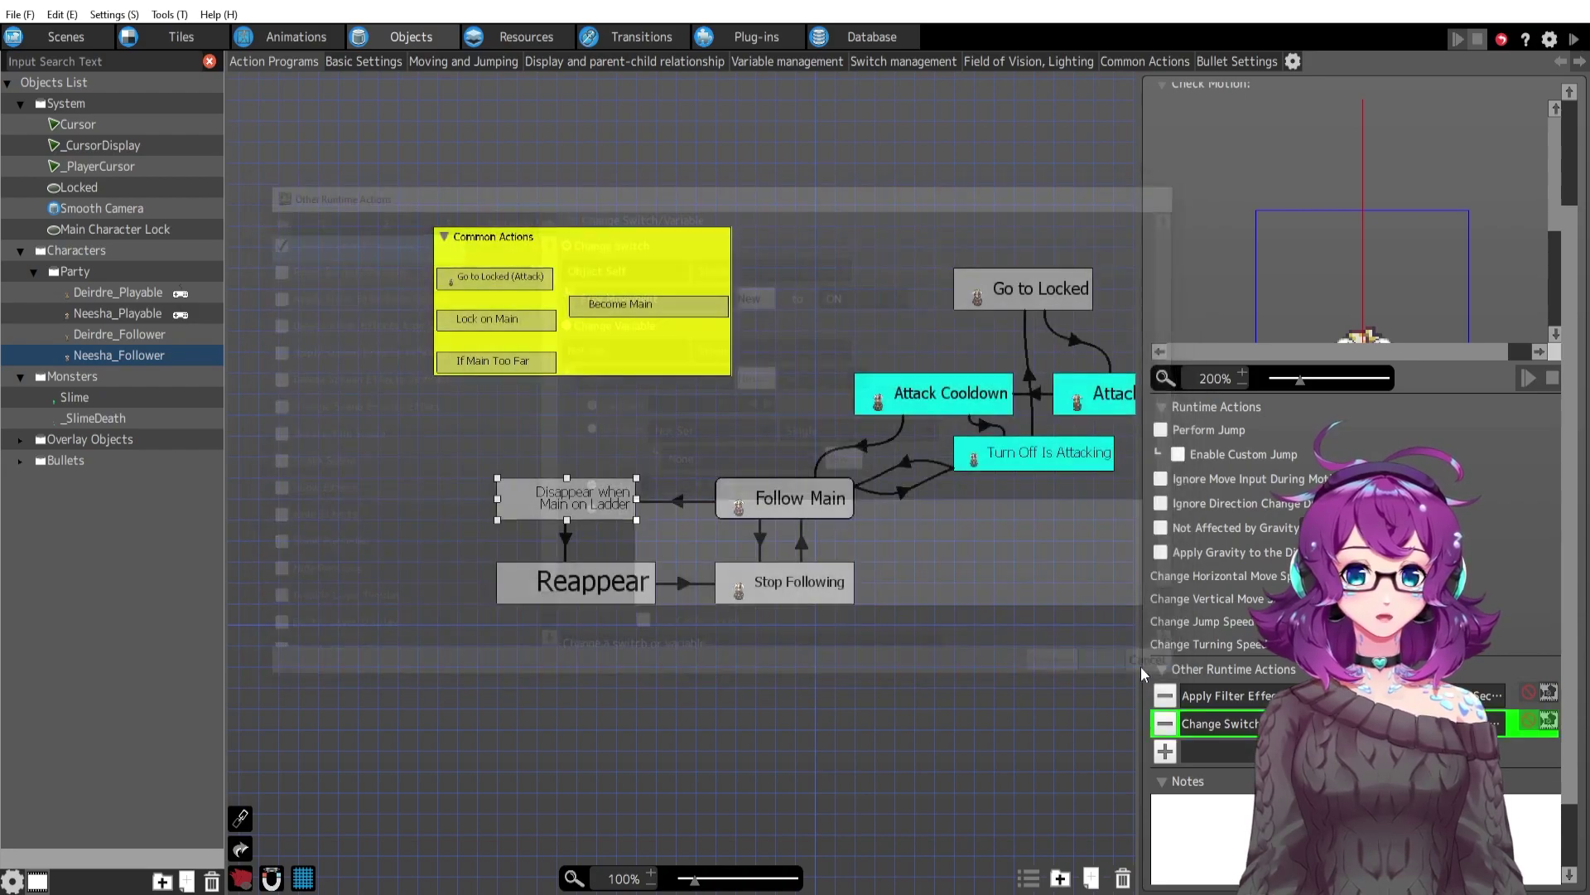
Confirm the Reappear link's ladder and area-detection conditions, then launch a test play.
click(567, 540)
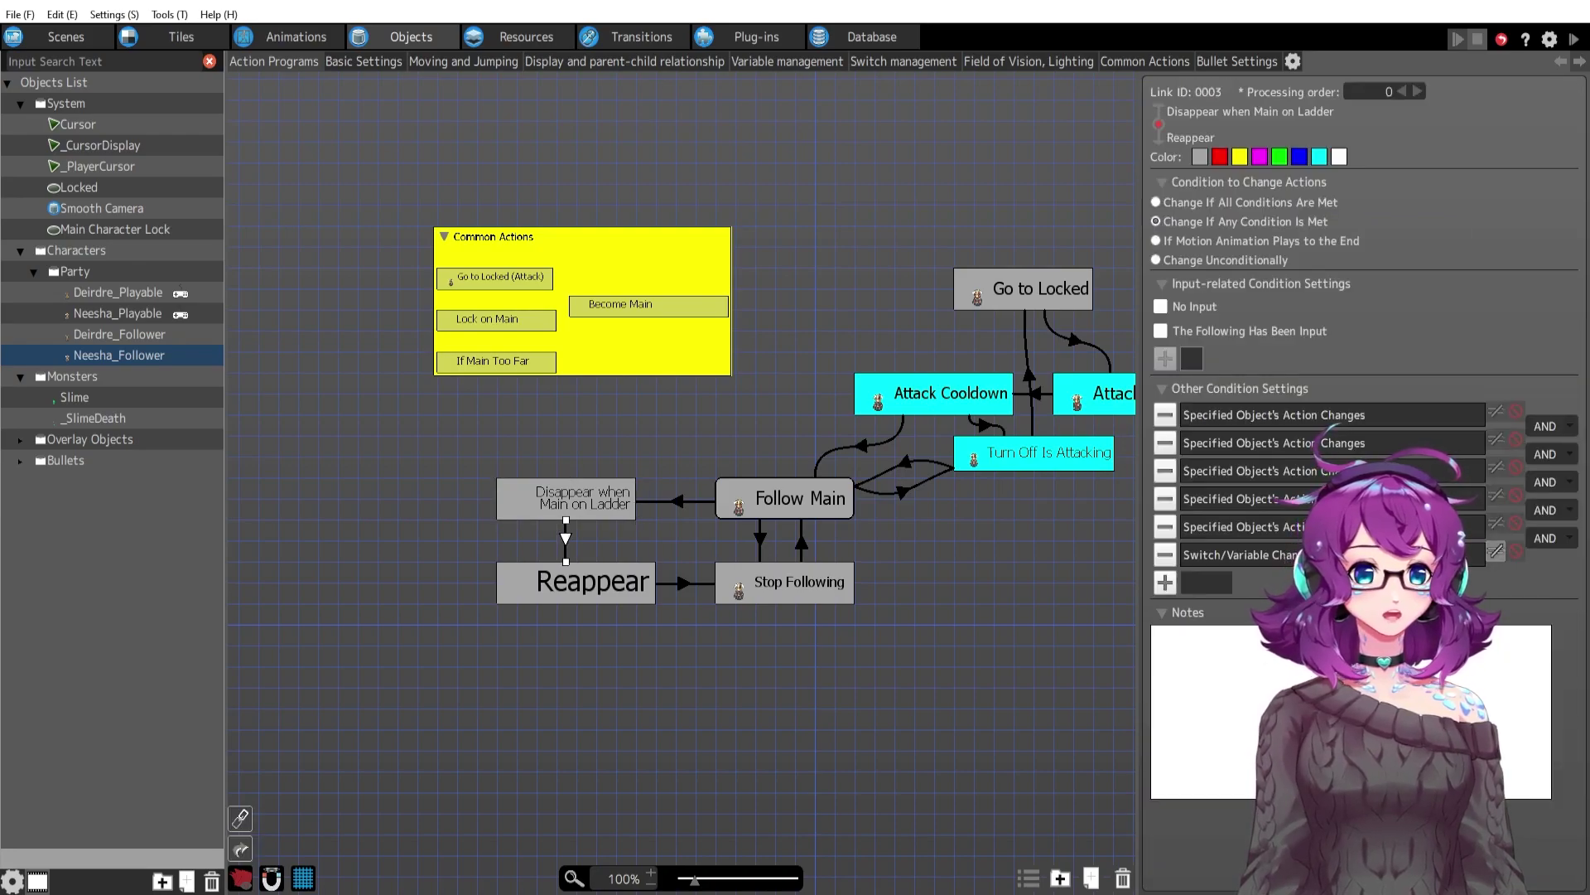
double_click(1327, 423)
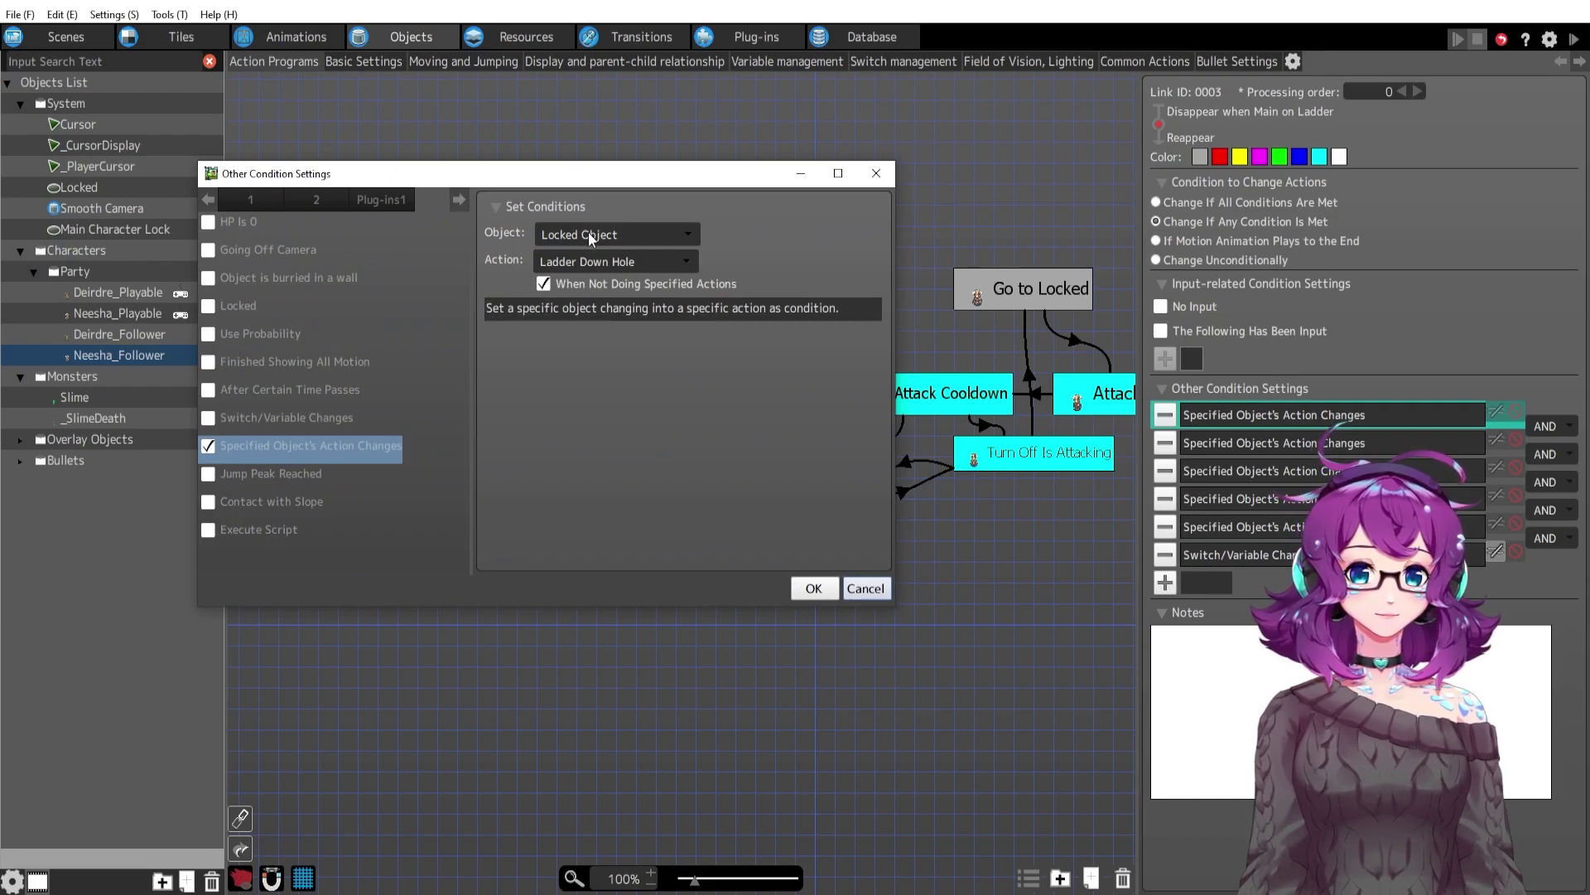
click(813, 588)
click(1210, 555)
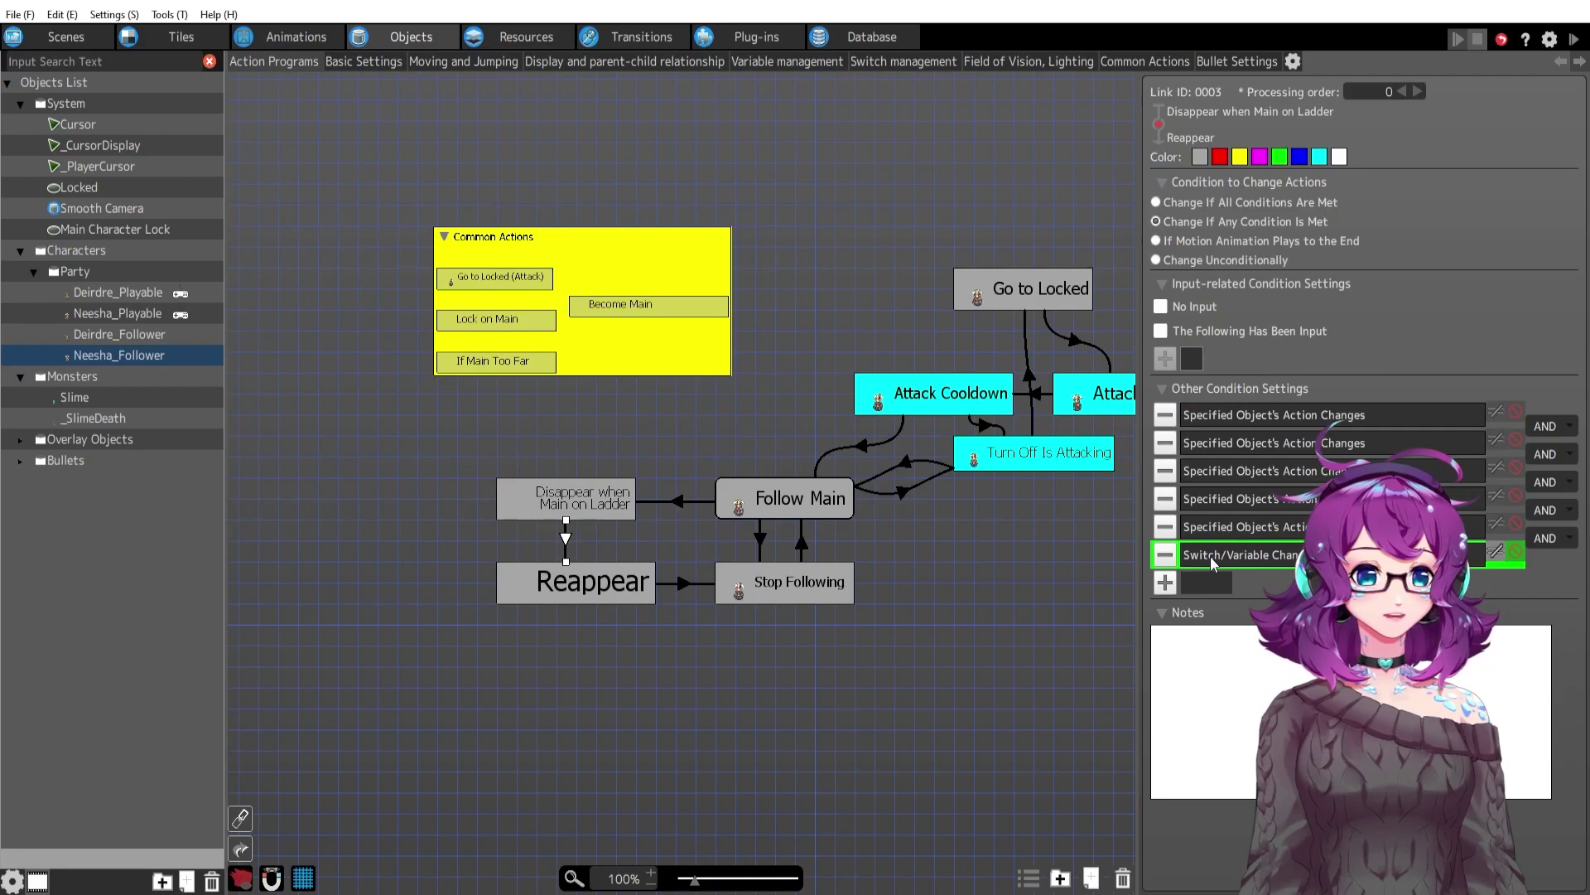
double_click(1210, 555)
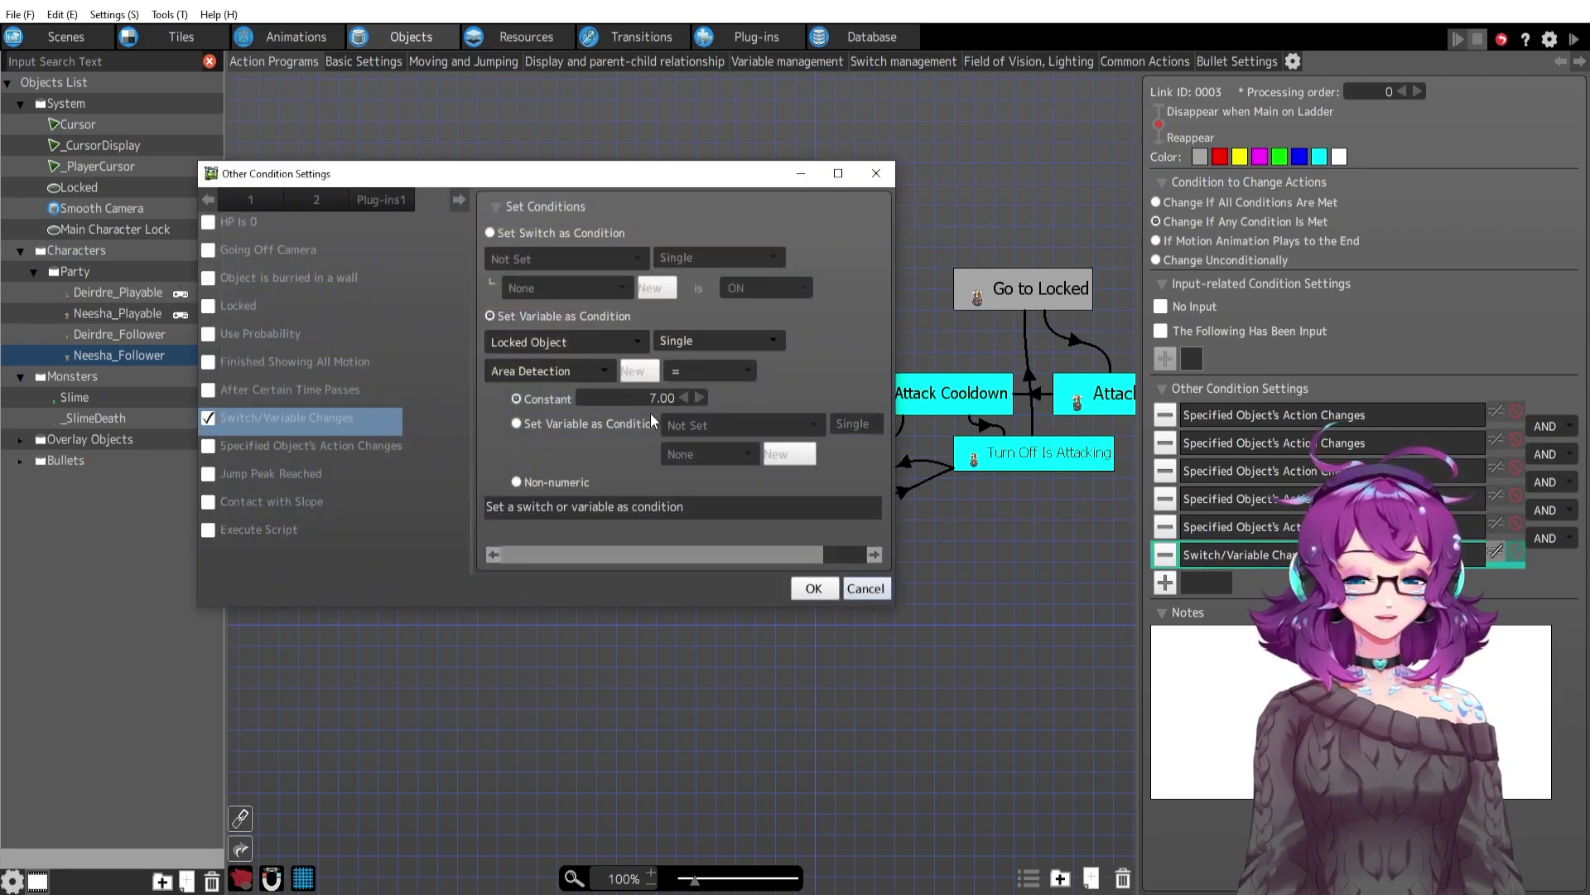
click(814, 588)
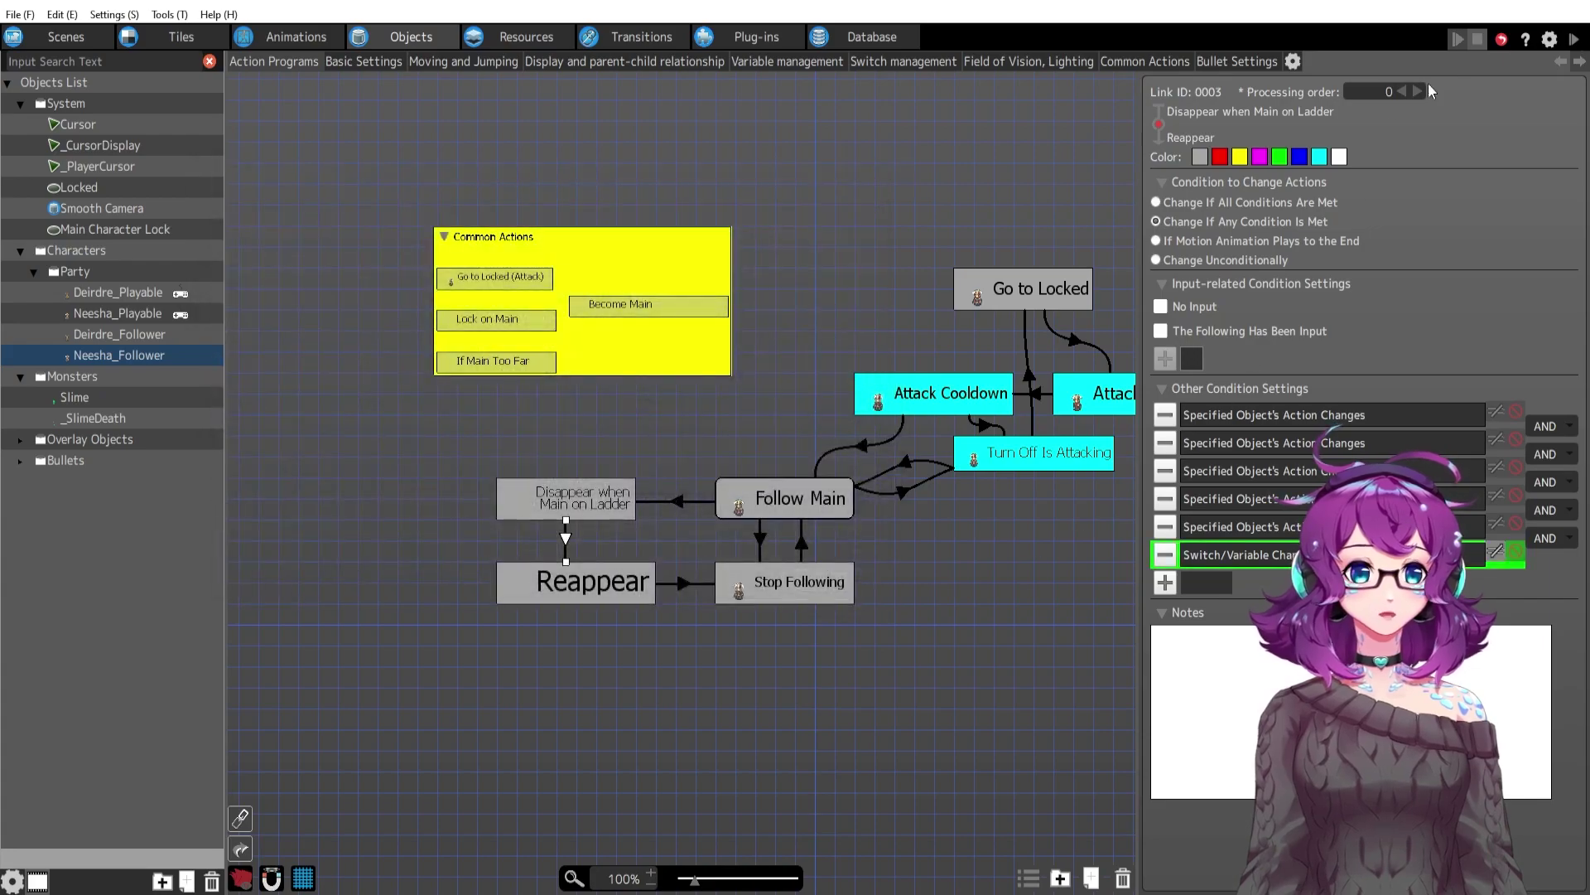
click(1571, 39)
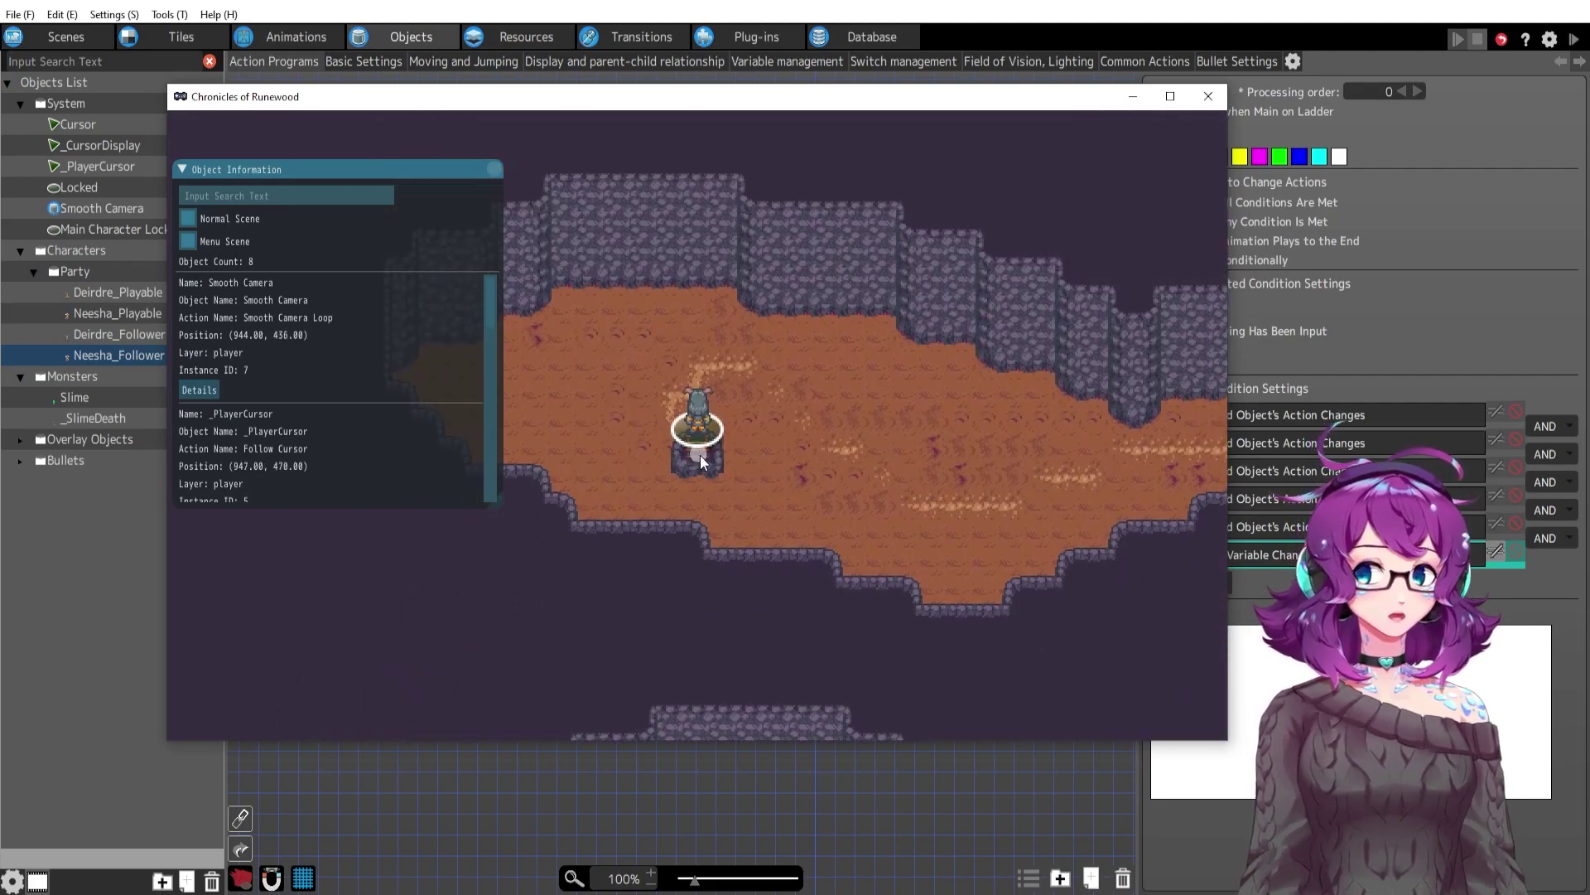
Walk the character down and back up the cave ladder, watching the follower hide and reappear, then close the game.
key(Right)
key(Down)
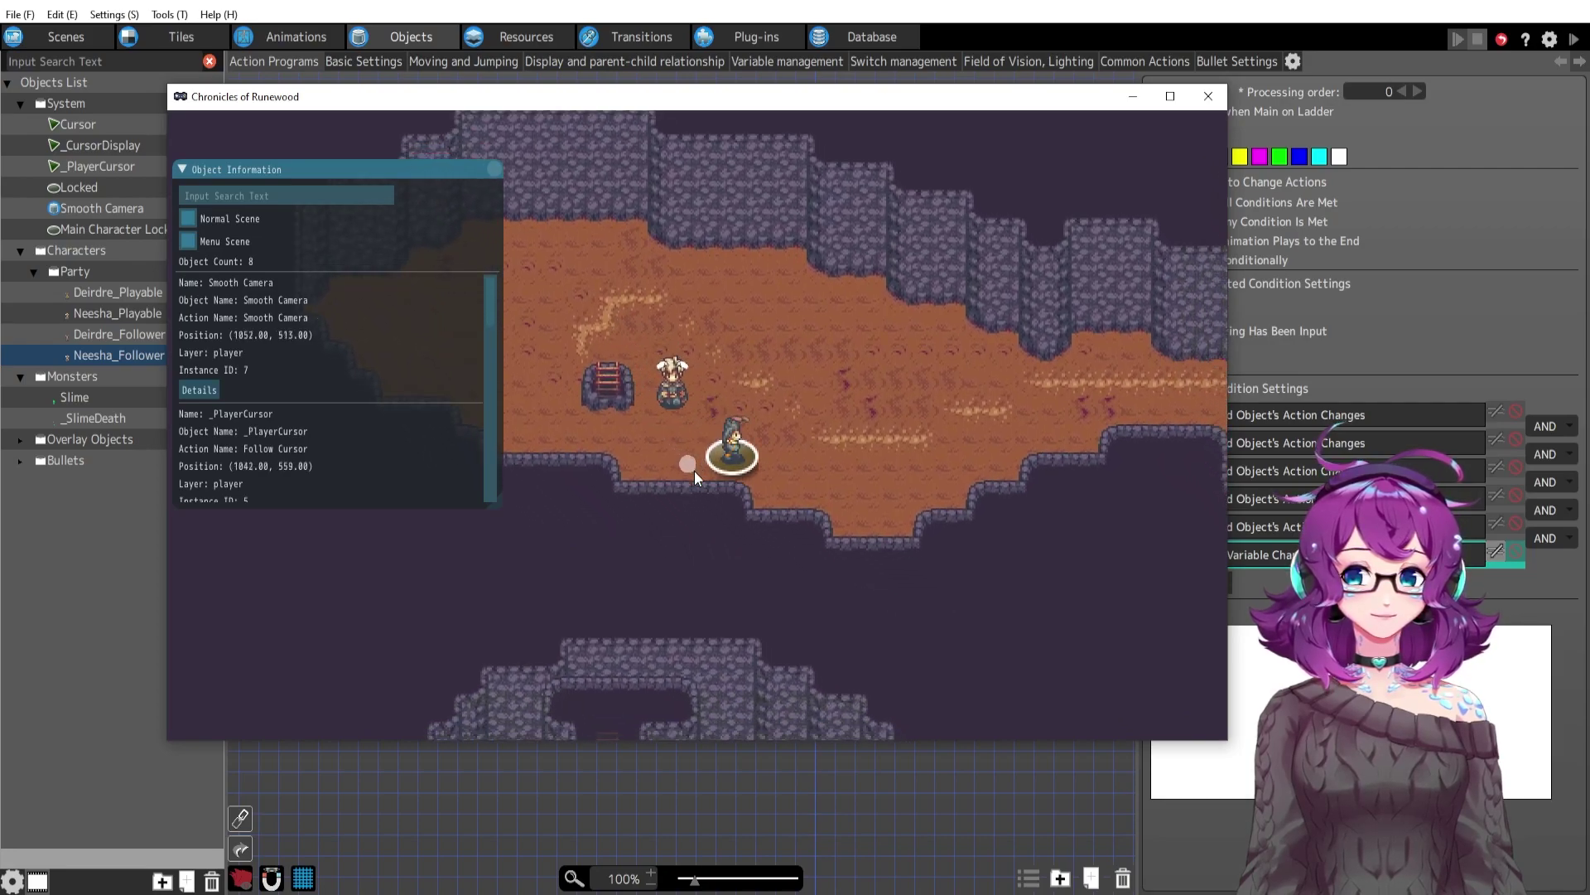
key(Left)
key(Up)
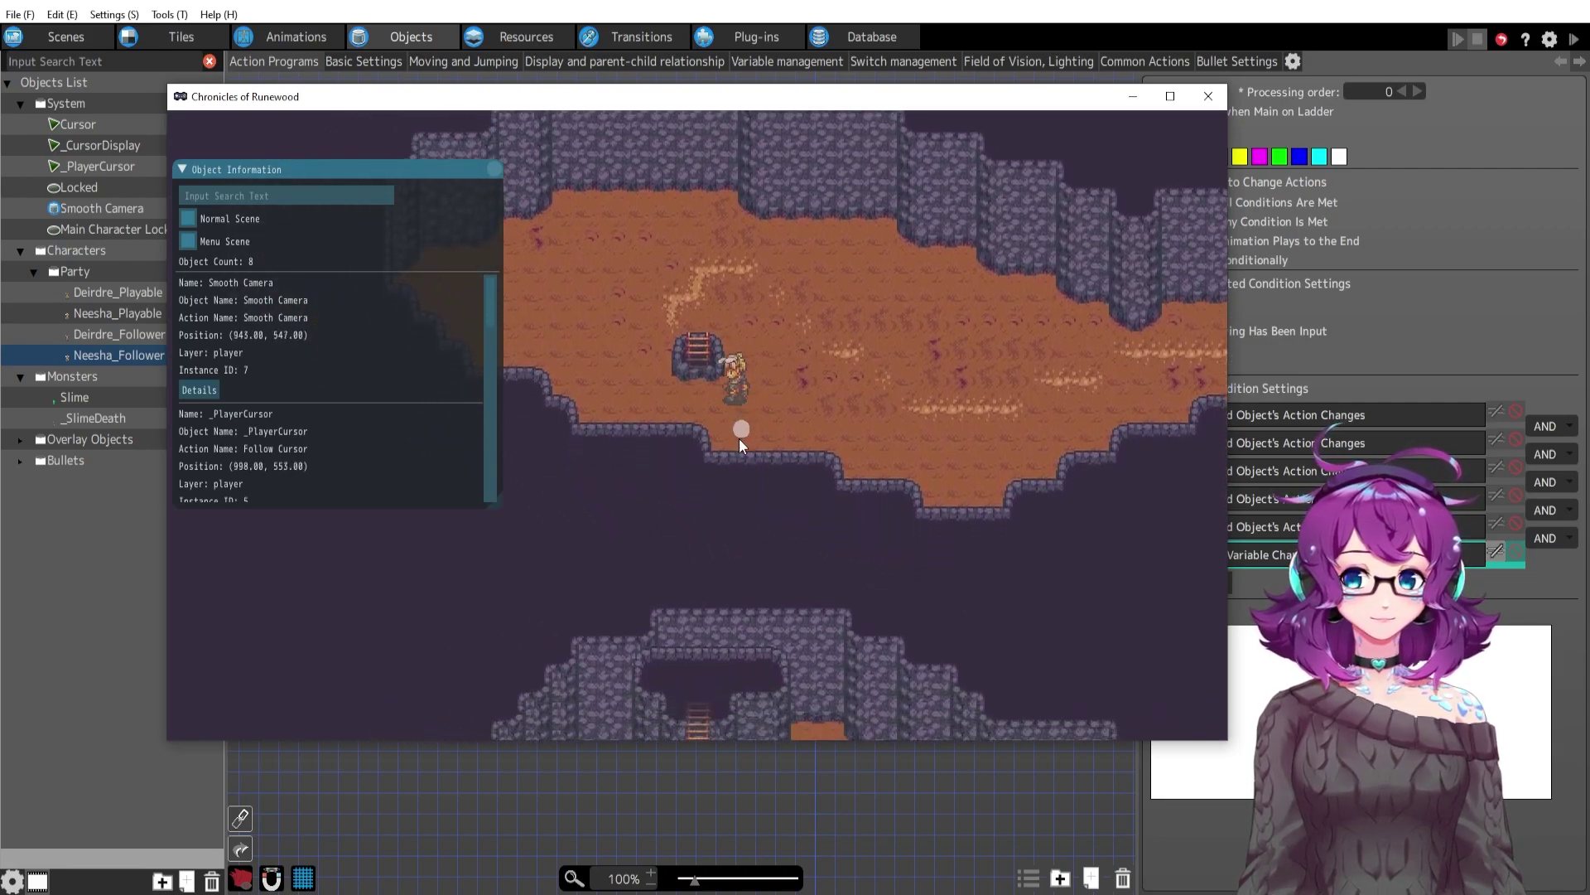
key(Left)
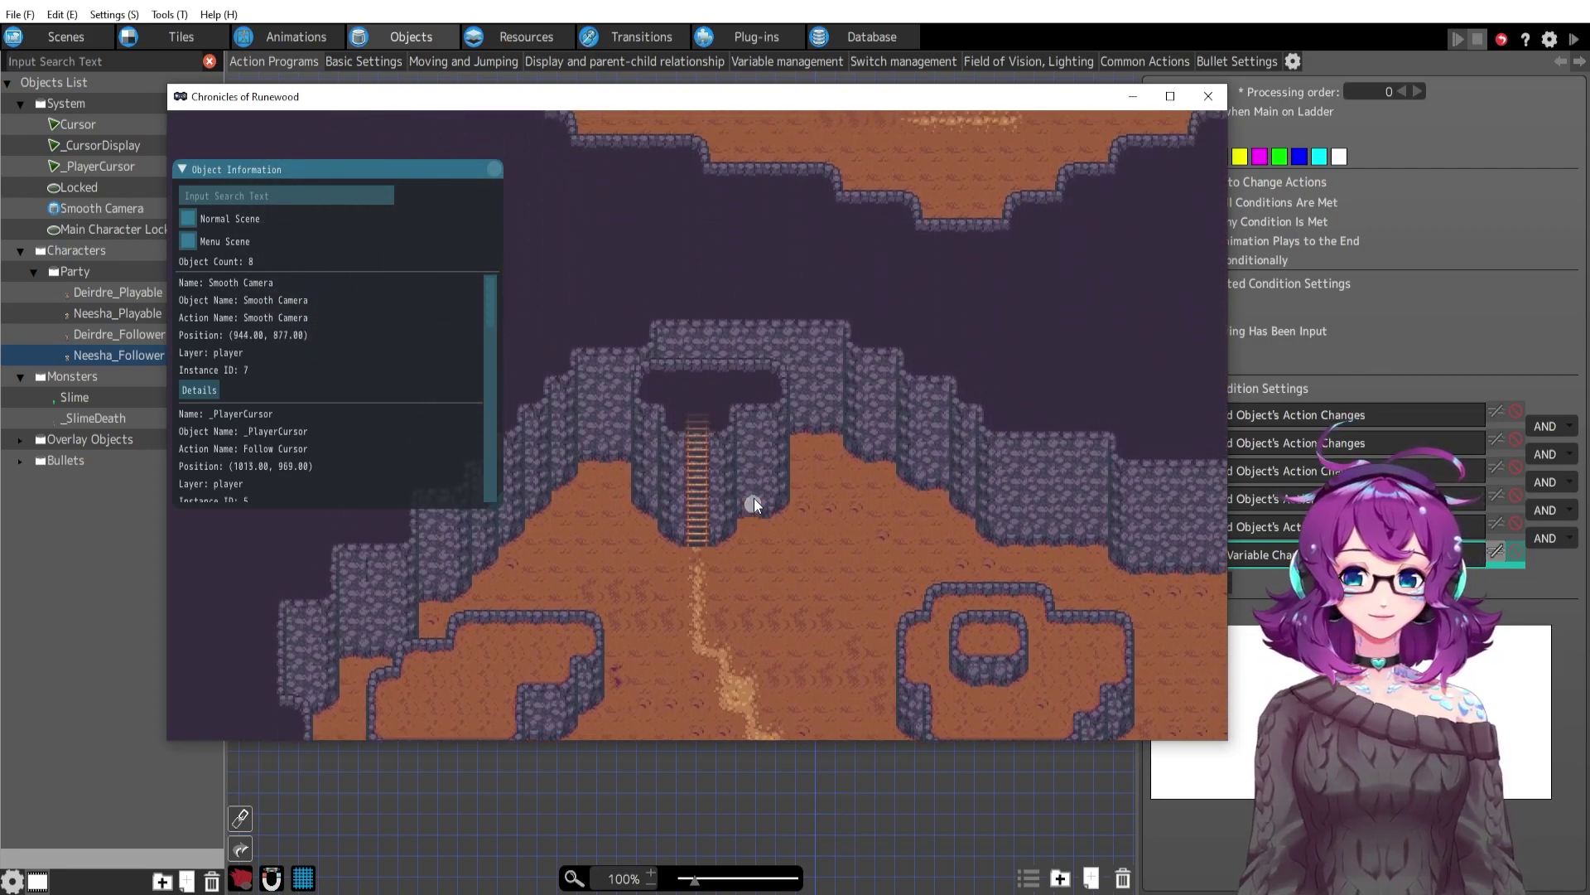
key(Up)
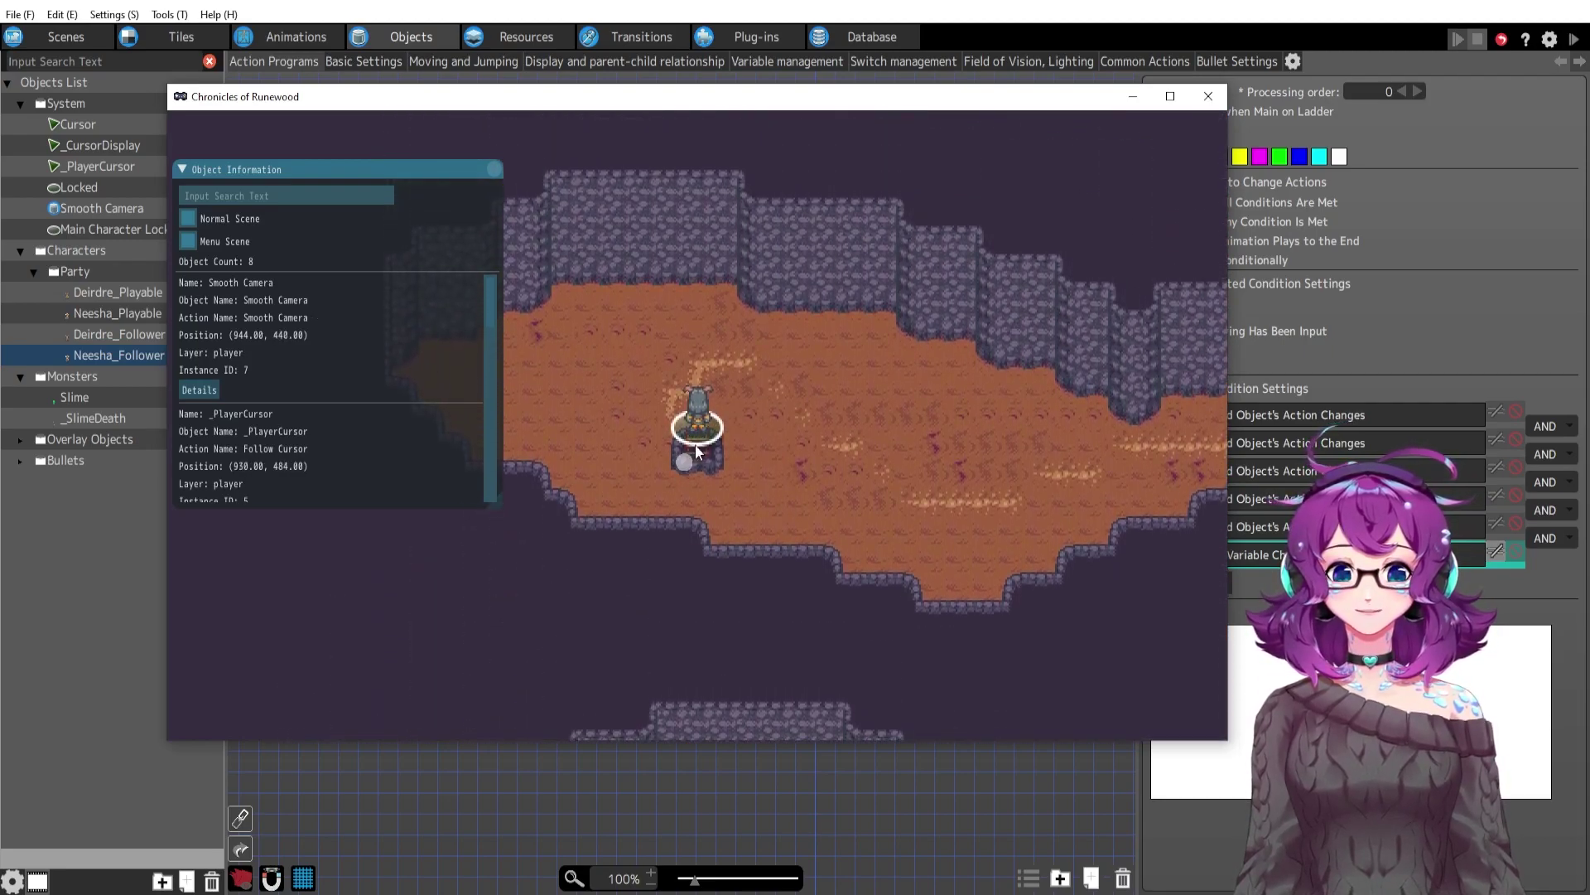
key(Right)
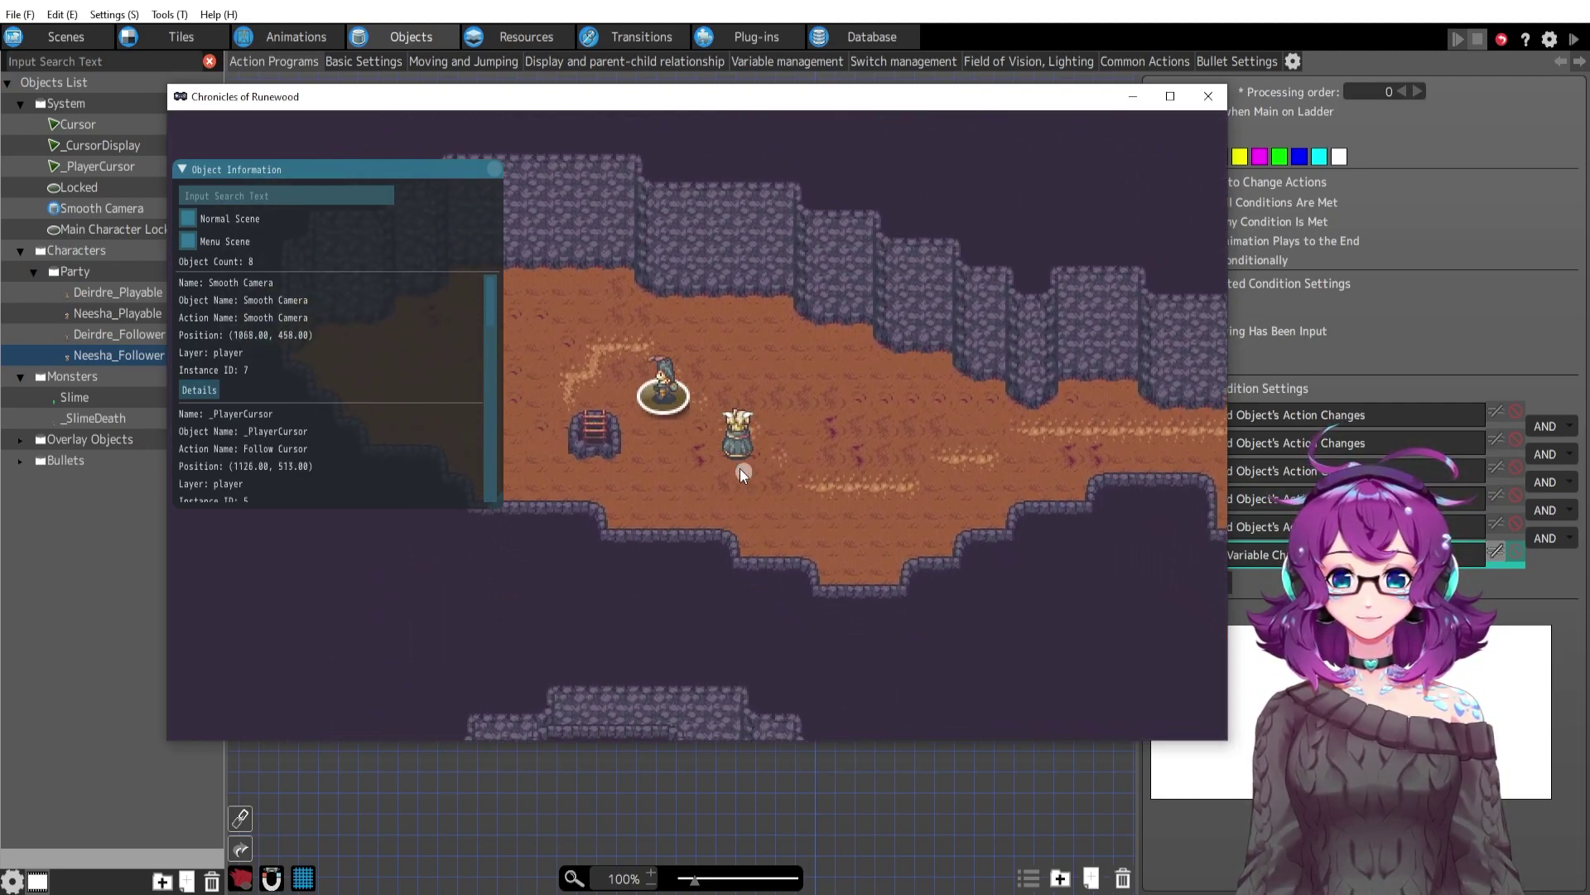
key(Left)
Check the ladder link's Switch/Variable Changes condition and the Manawood Ground ladder tile's Area Detection value 7.
click(1207, 97)
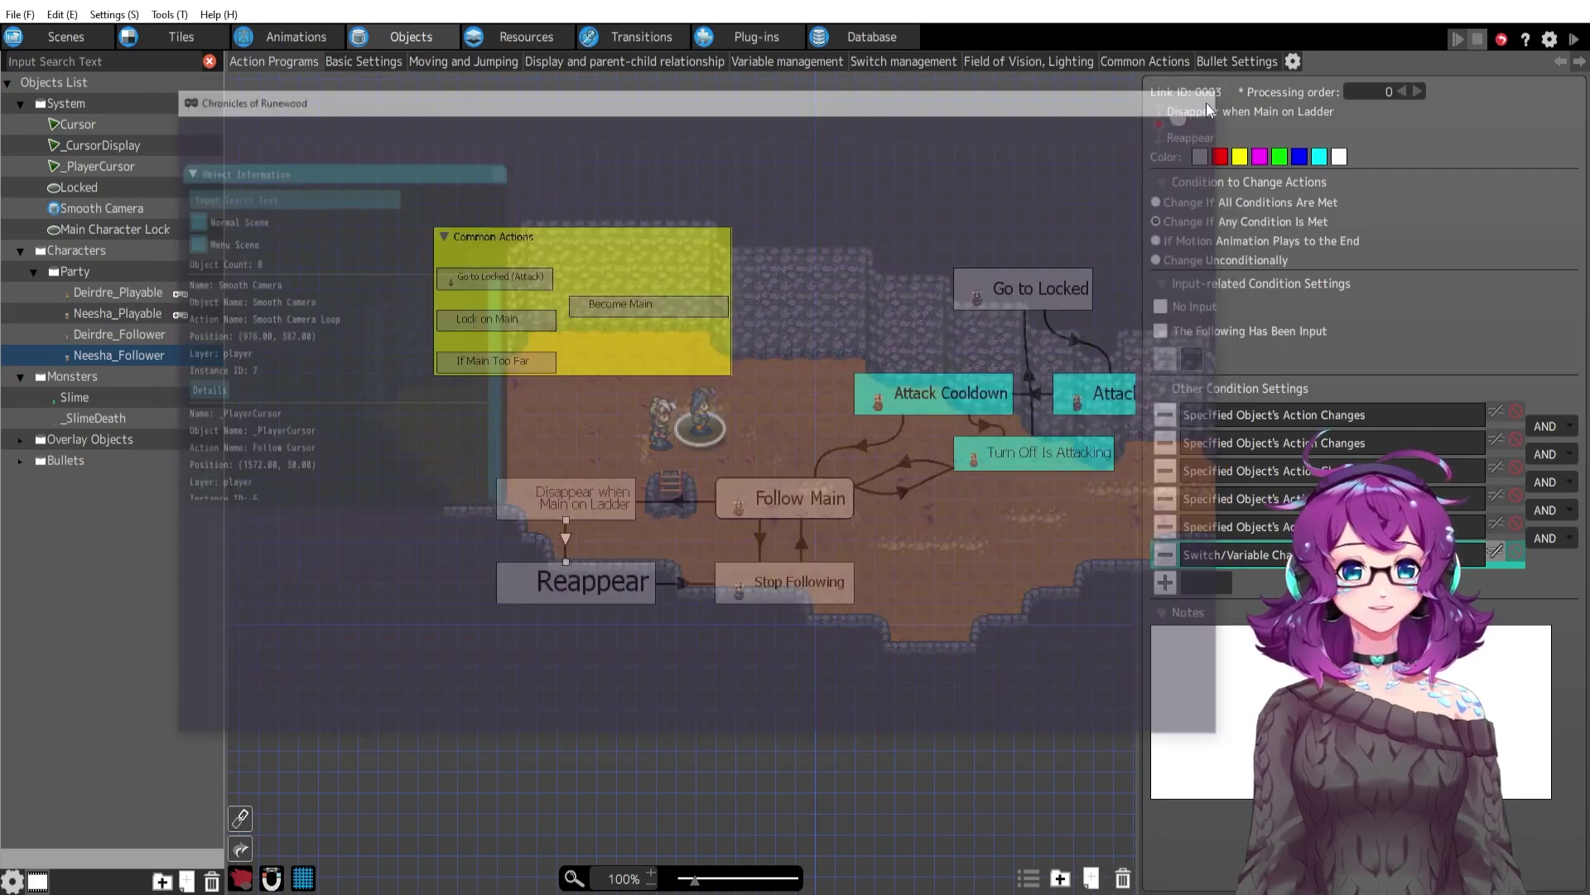
click(1264, 556)
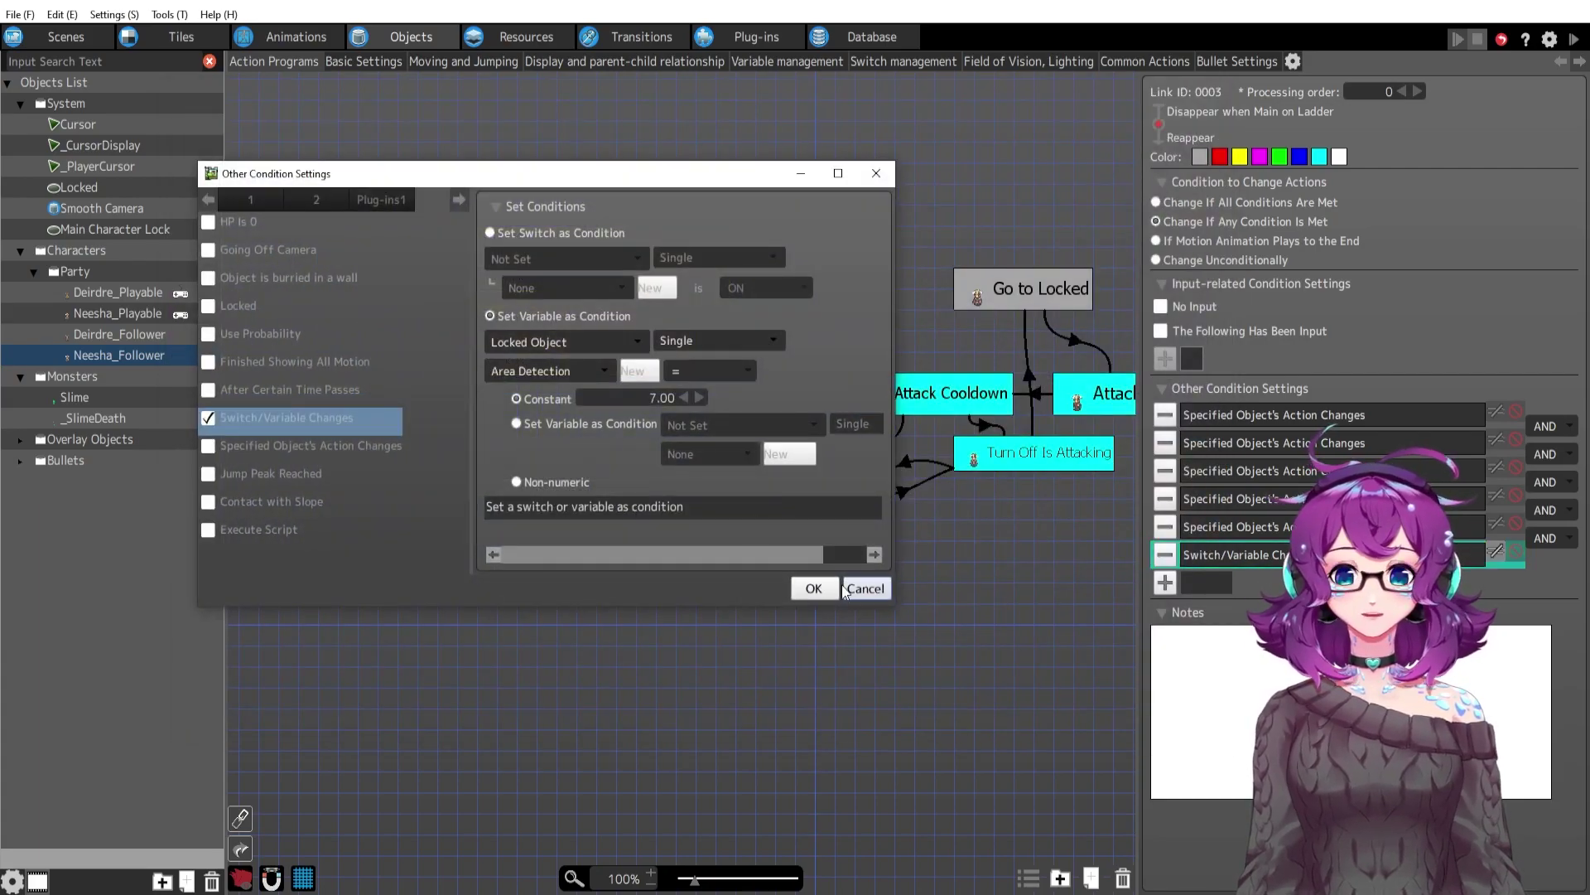
click(865, 588)
click(201, 35)
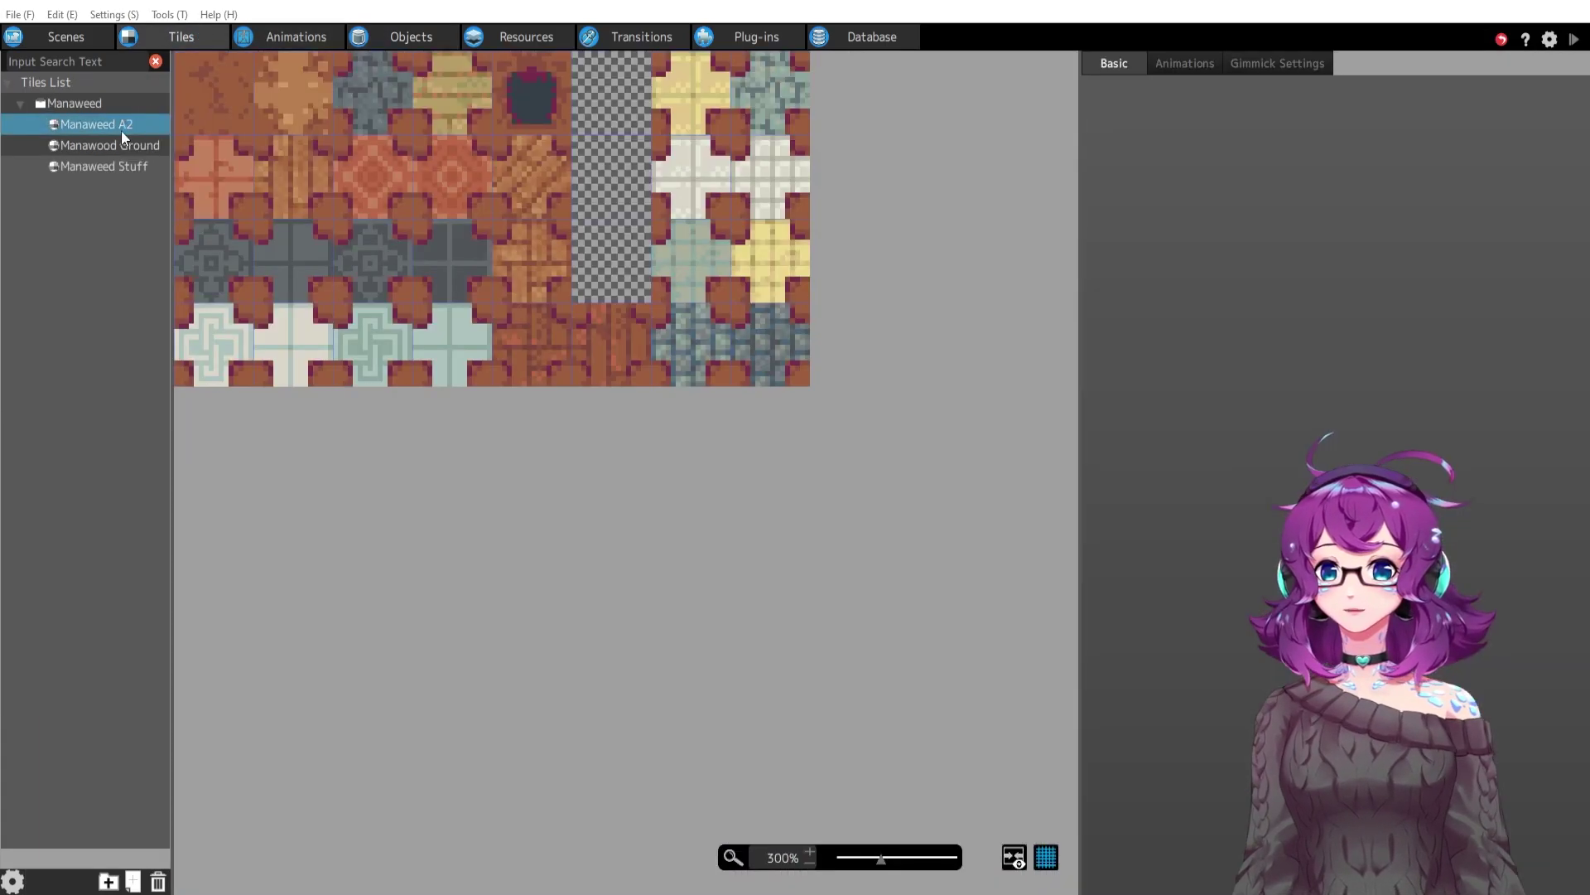
click(100, 144)
scroll(669, 260, down, 5)
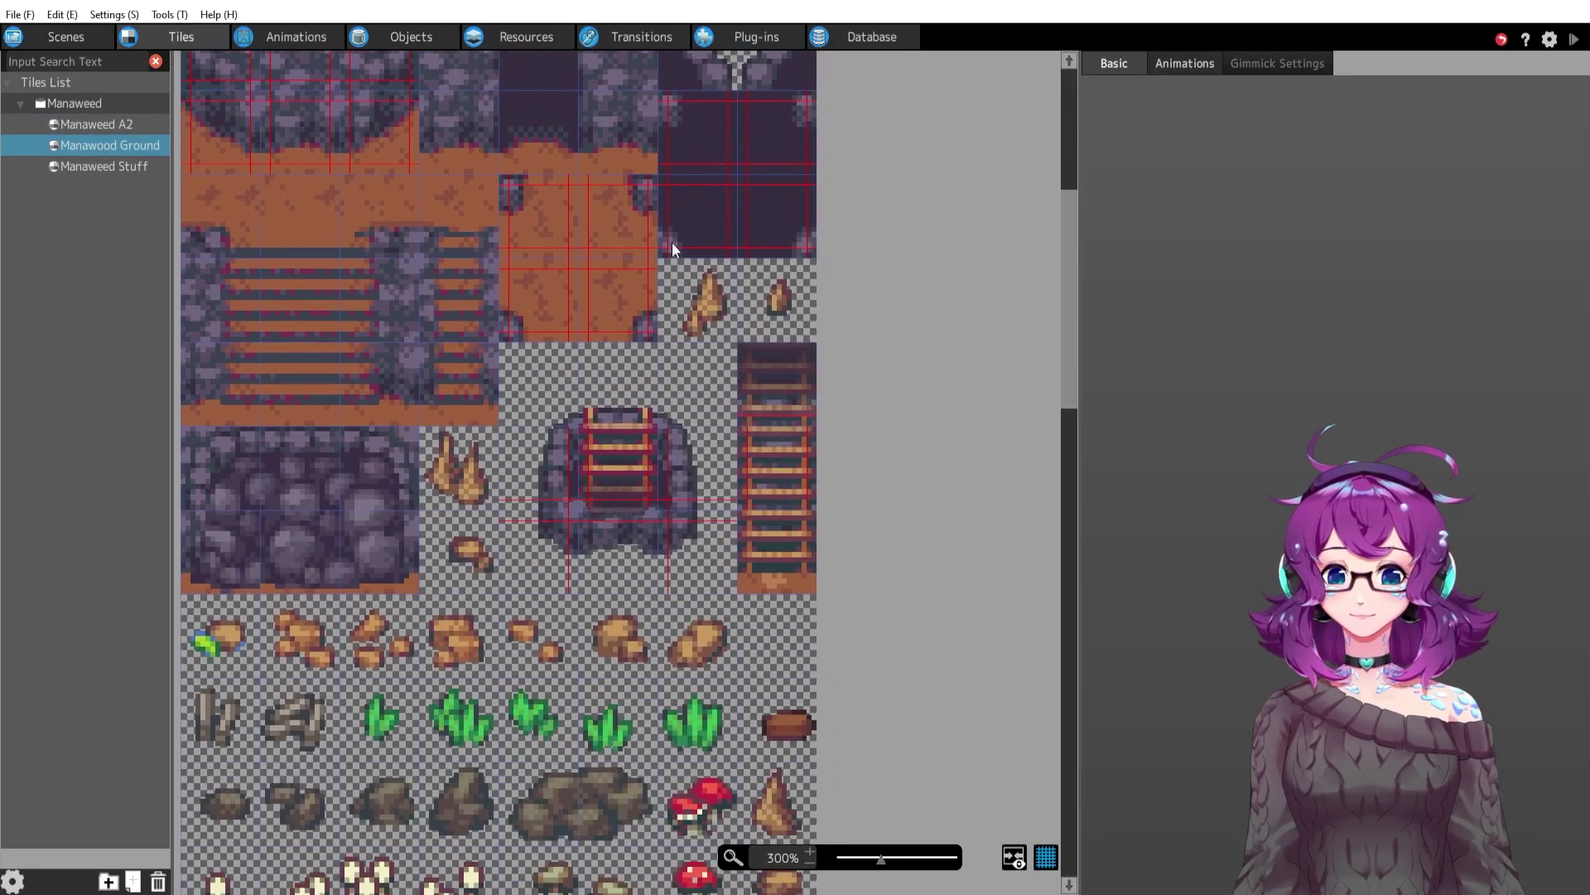
click(645, 384)
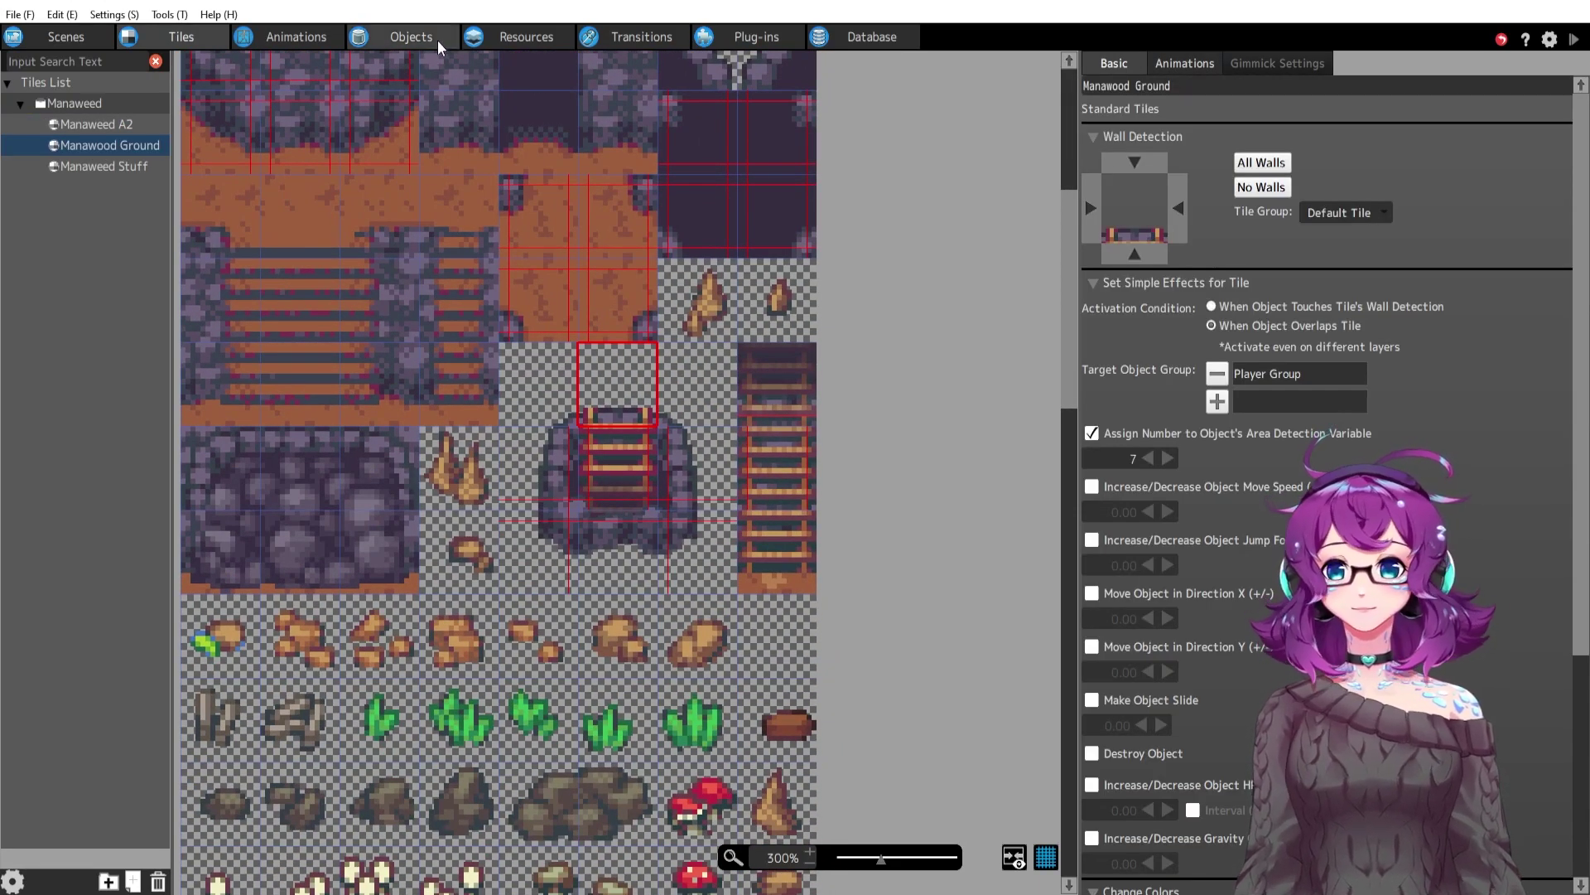
click(412, 36)
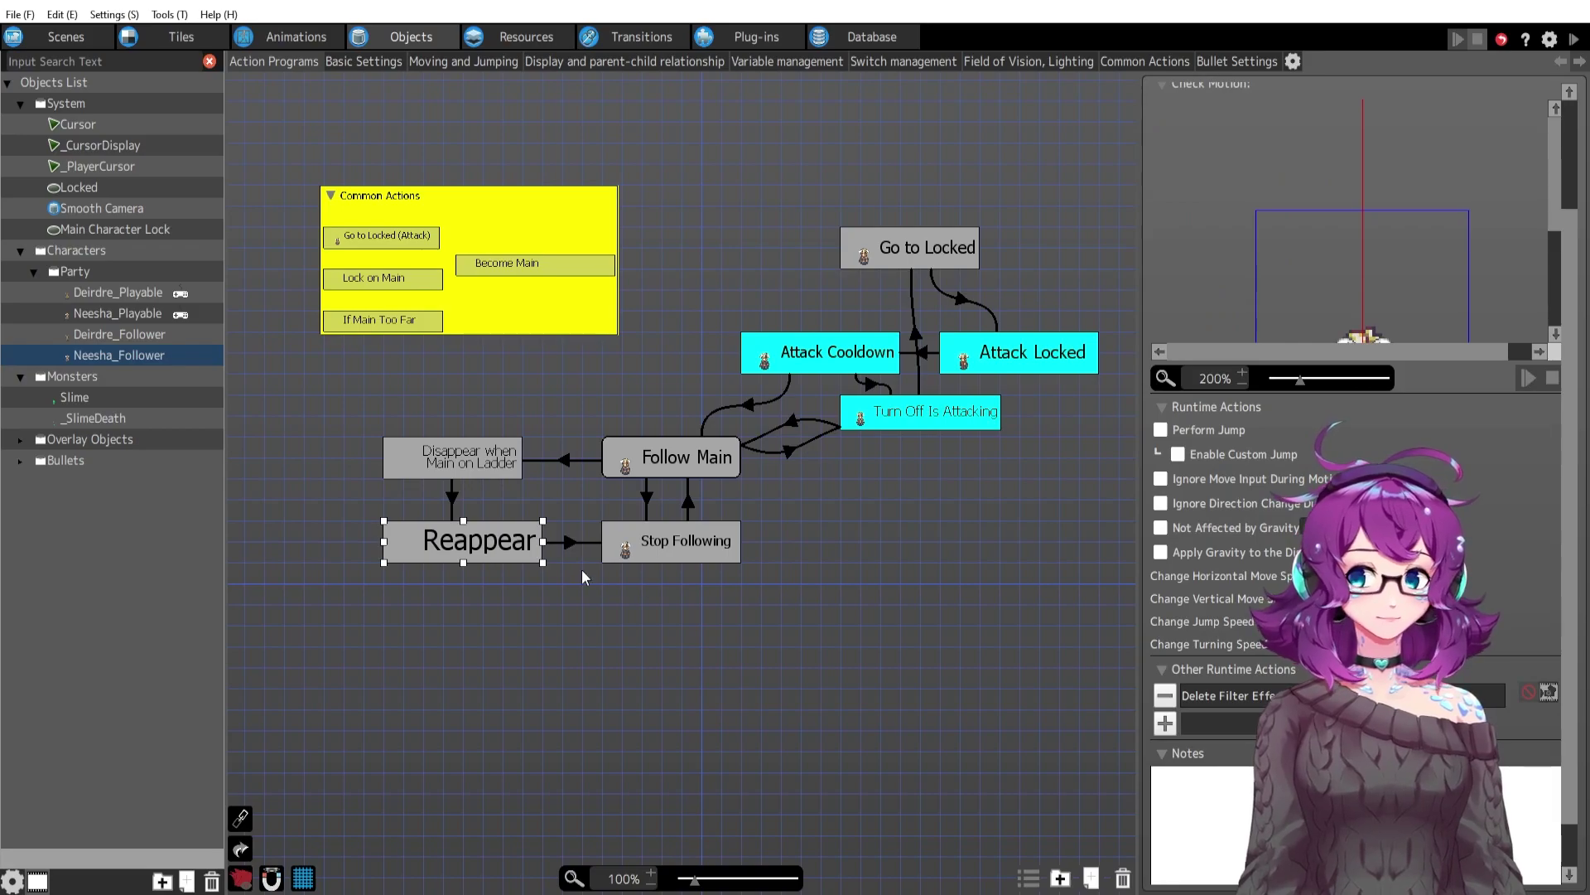
click(565, 543)
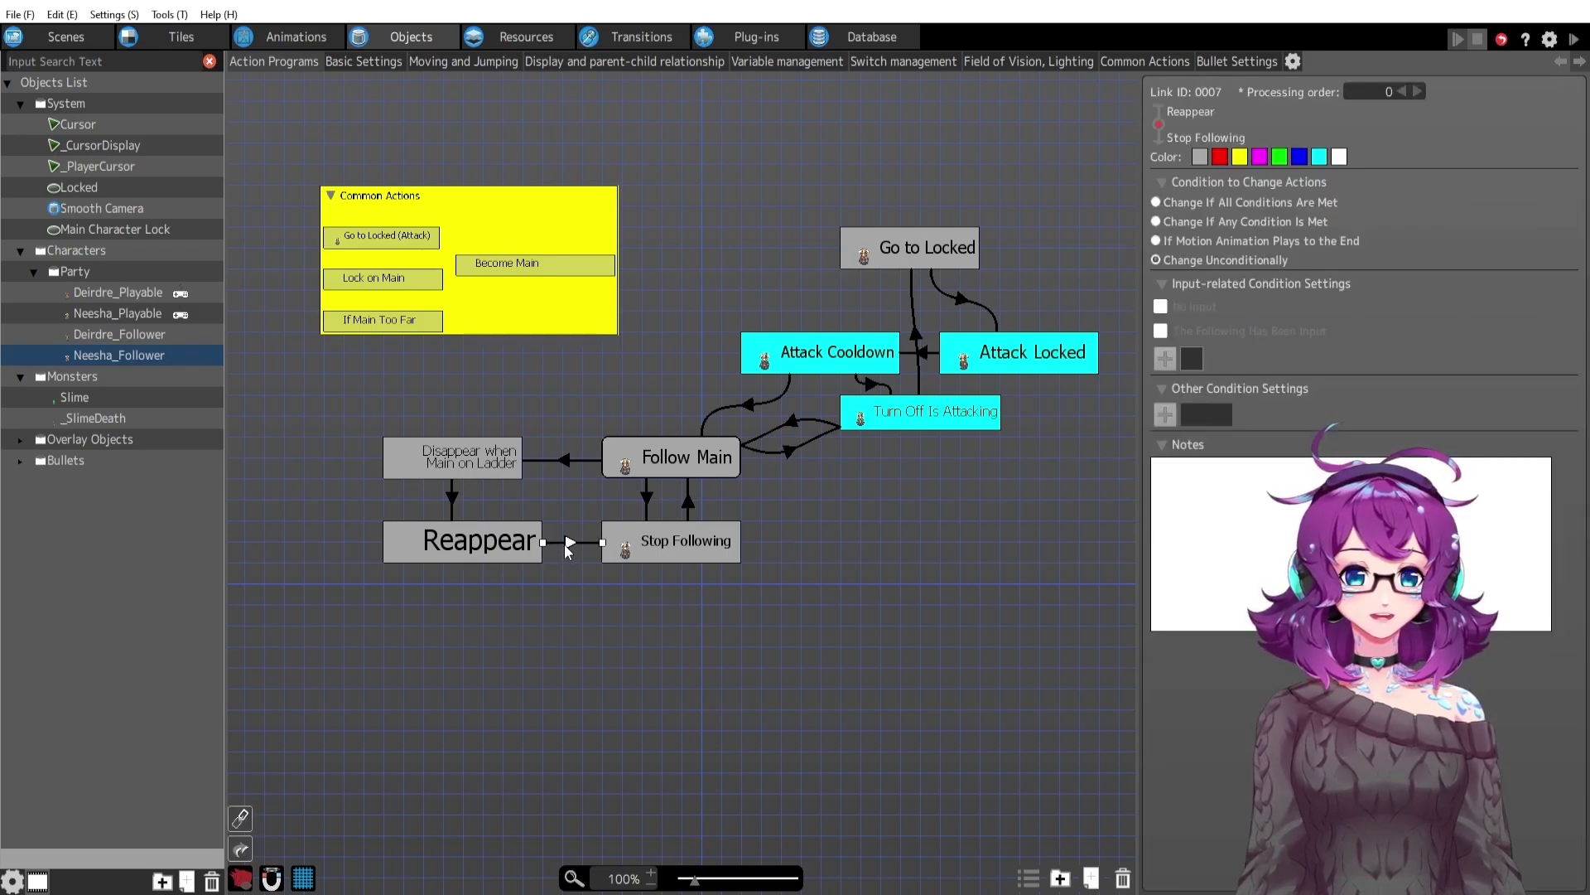
click(673, 545)
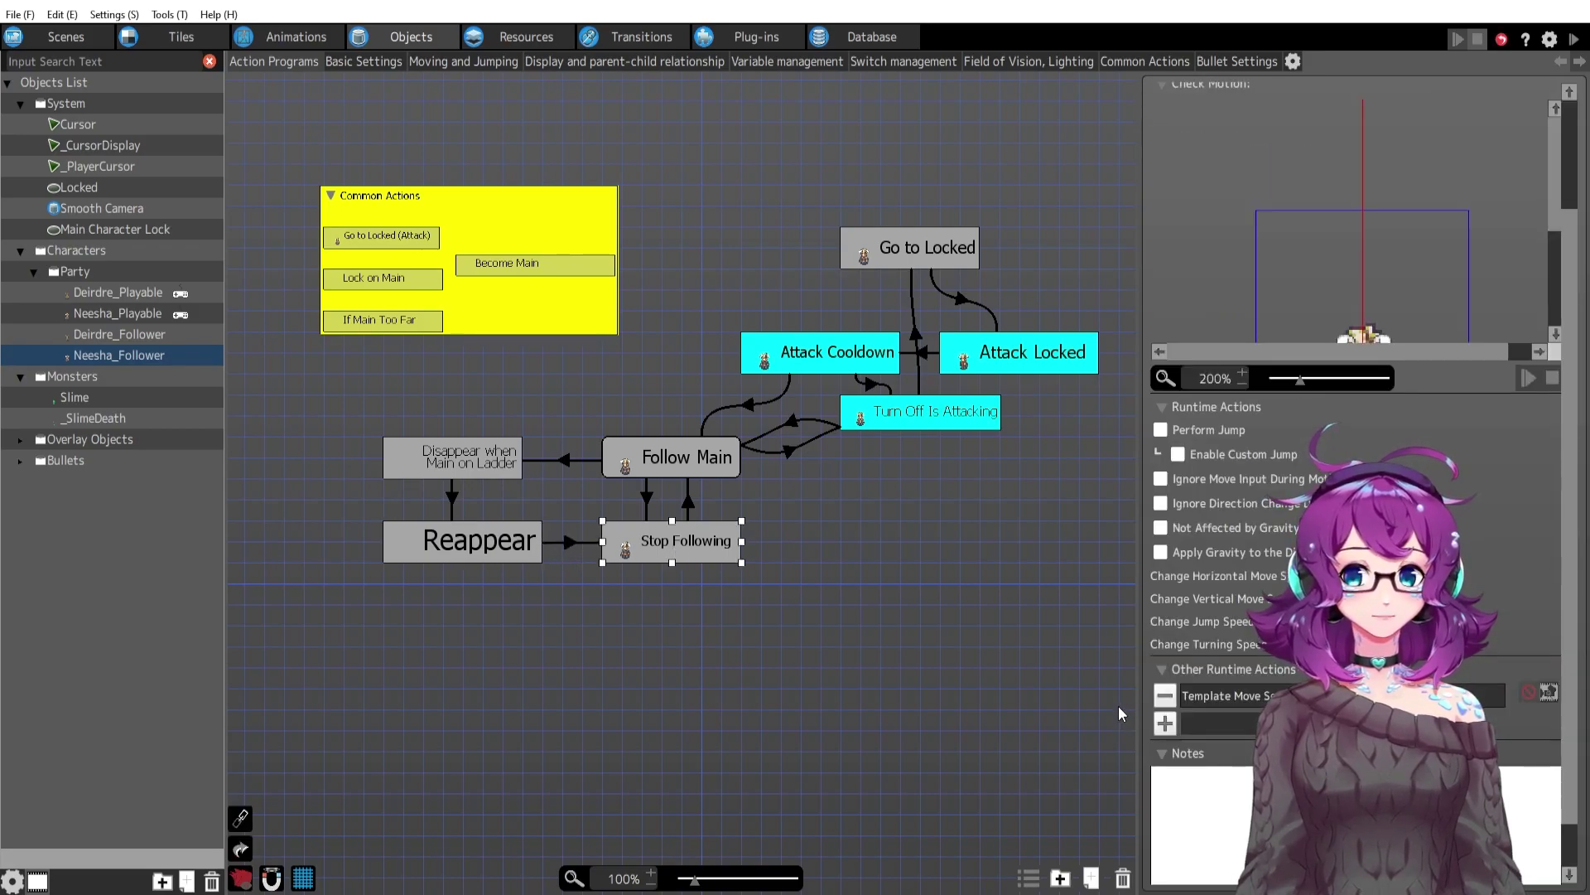
double_click(1259, 698)
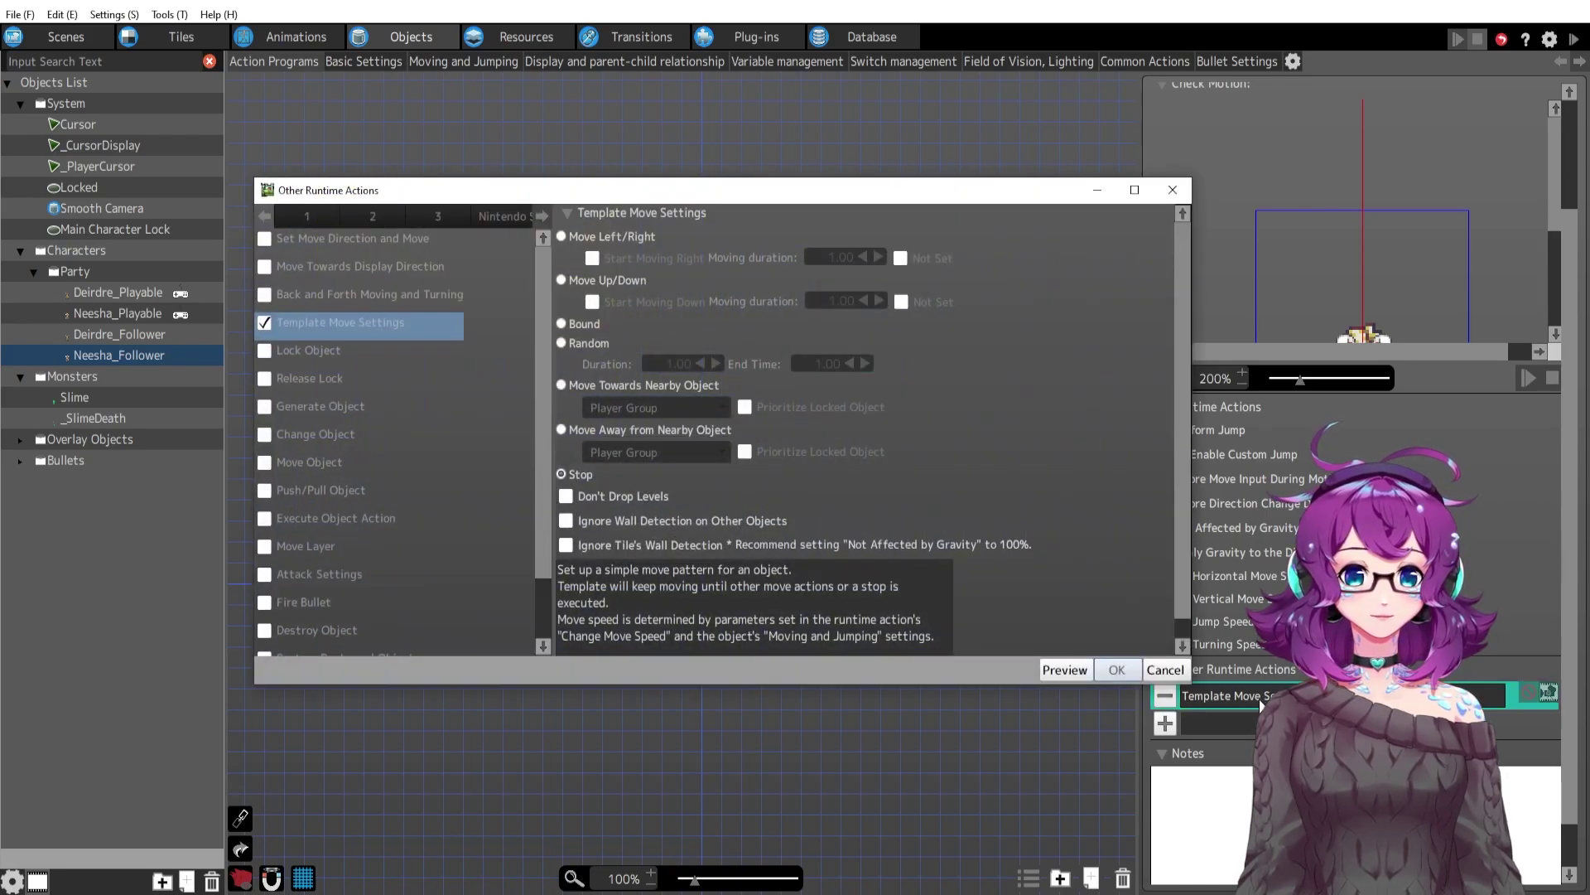
key(Escape)
click(496, 536)
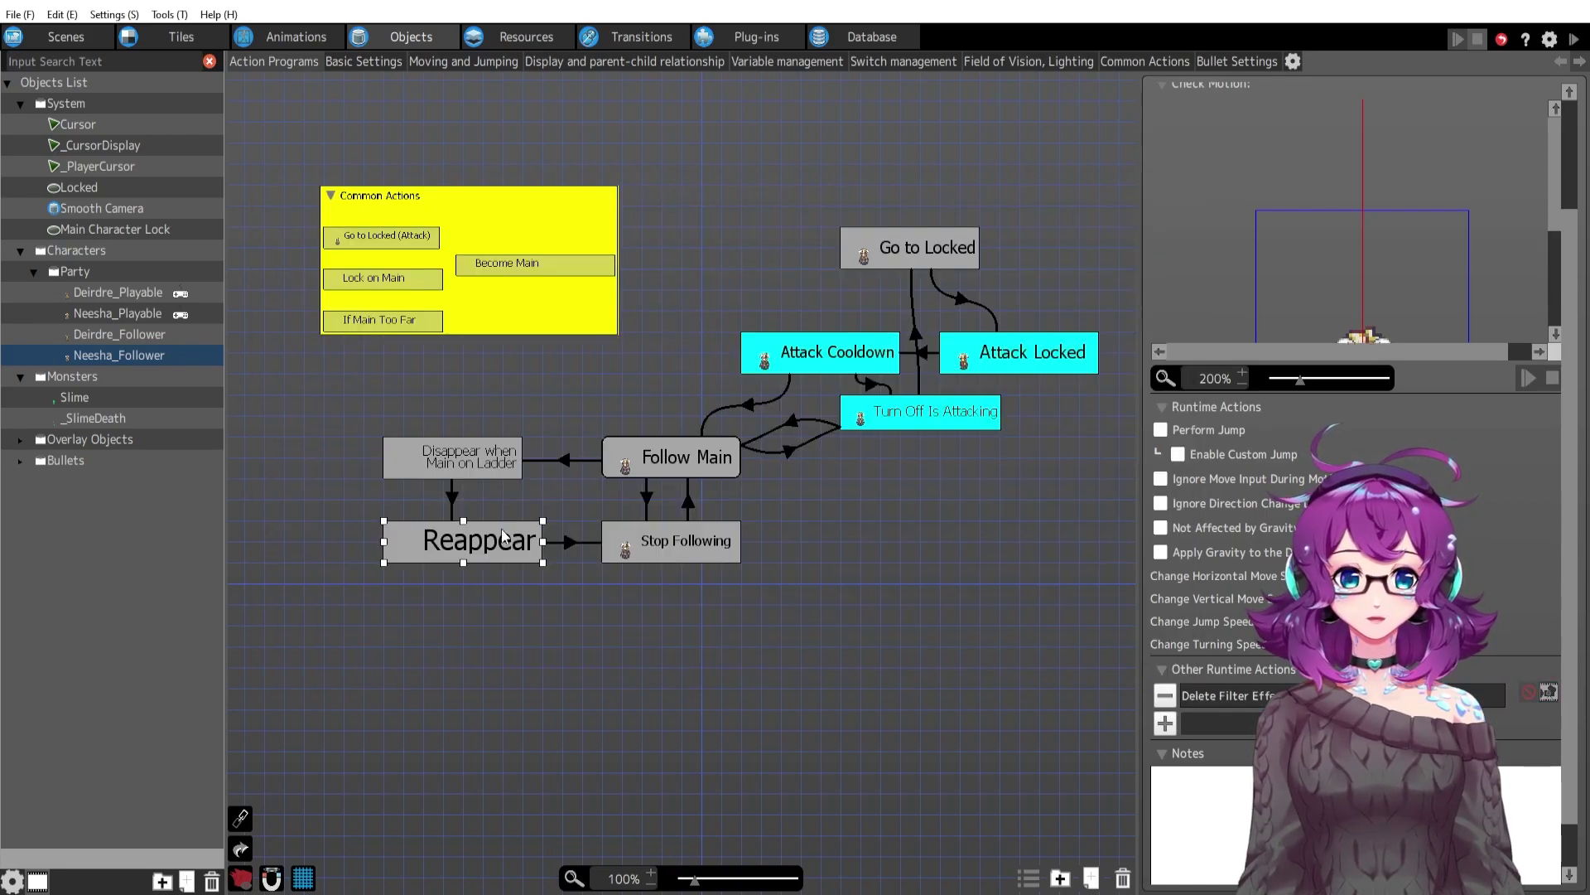
click(565, 540)
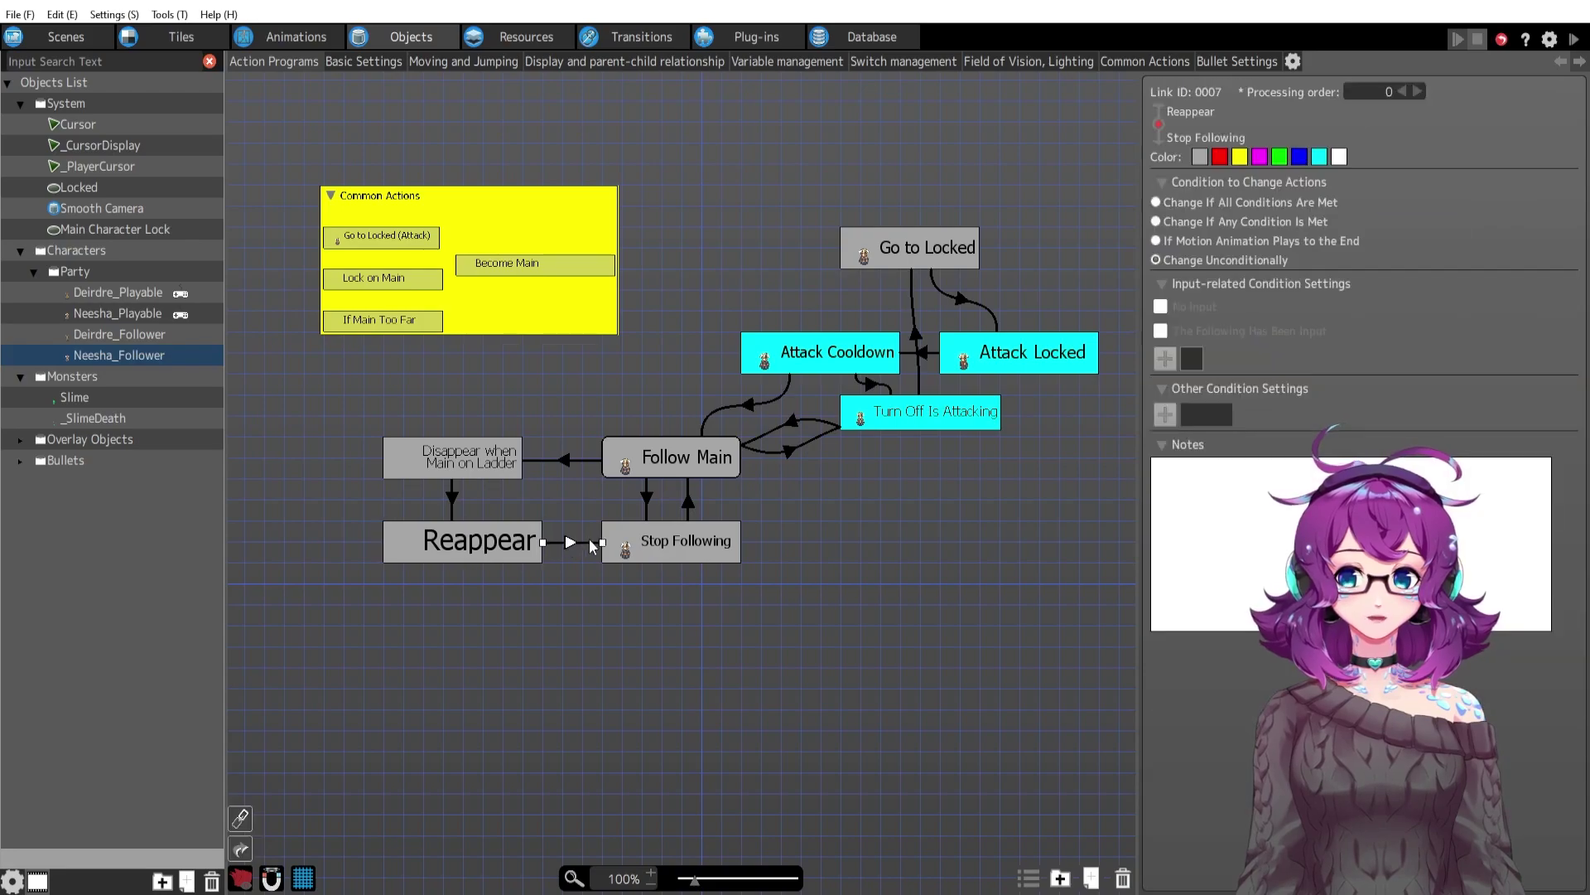
click(664, 547)
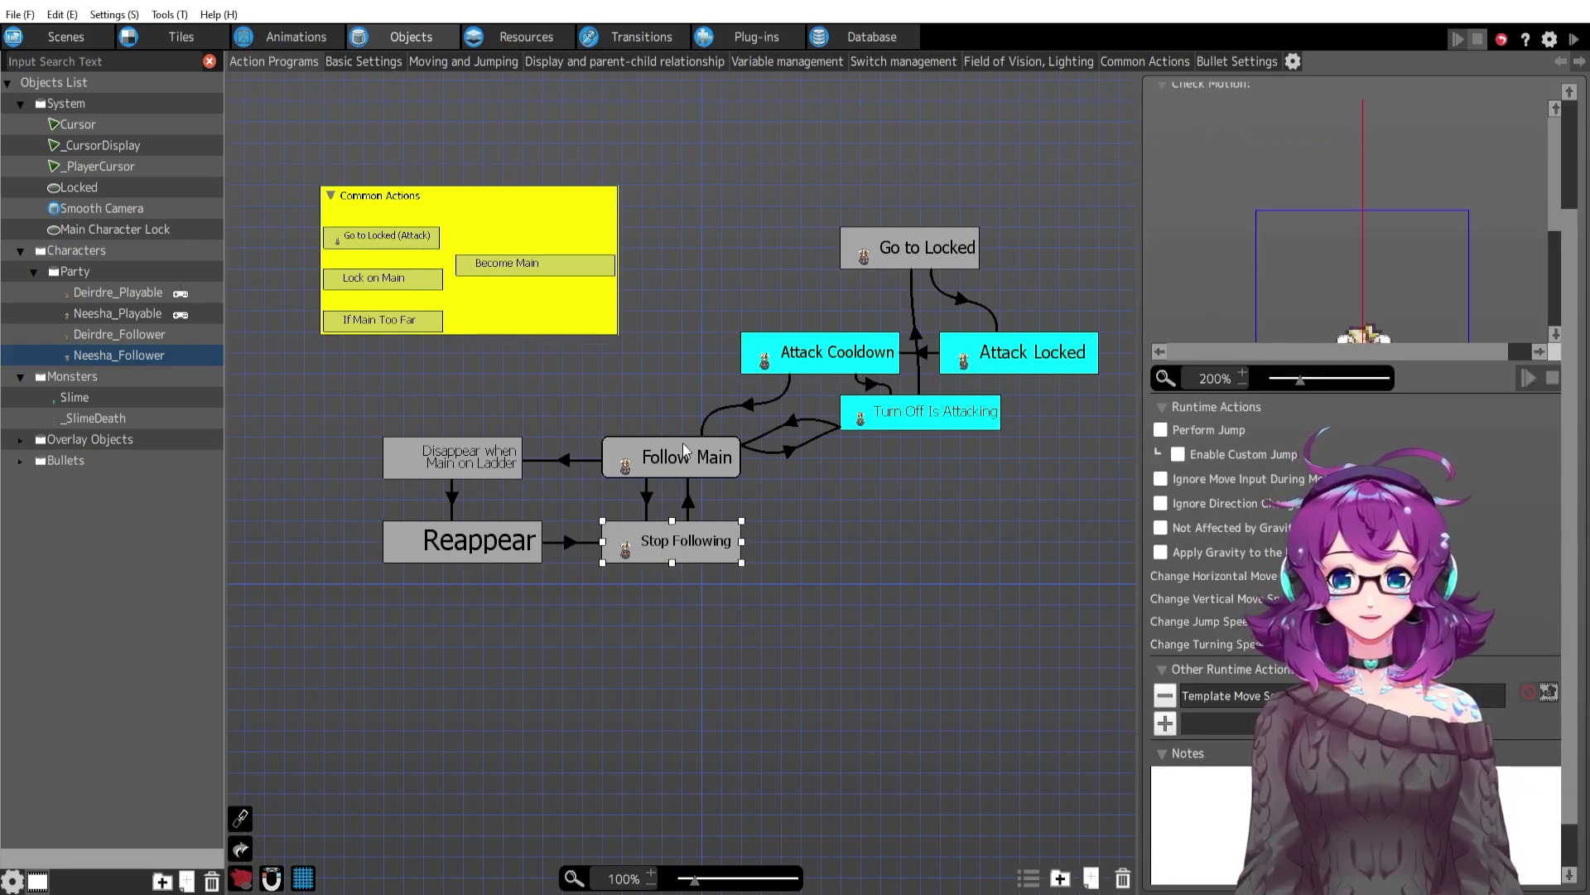
click(679, 468)
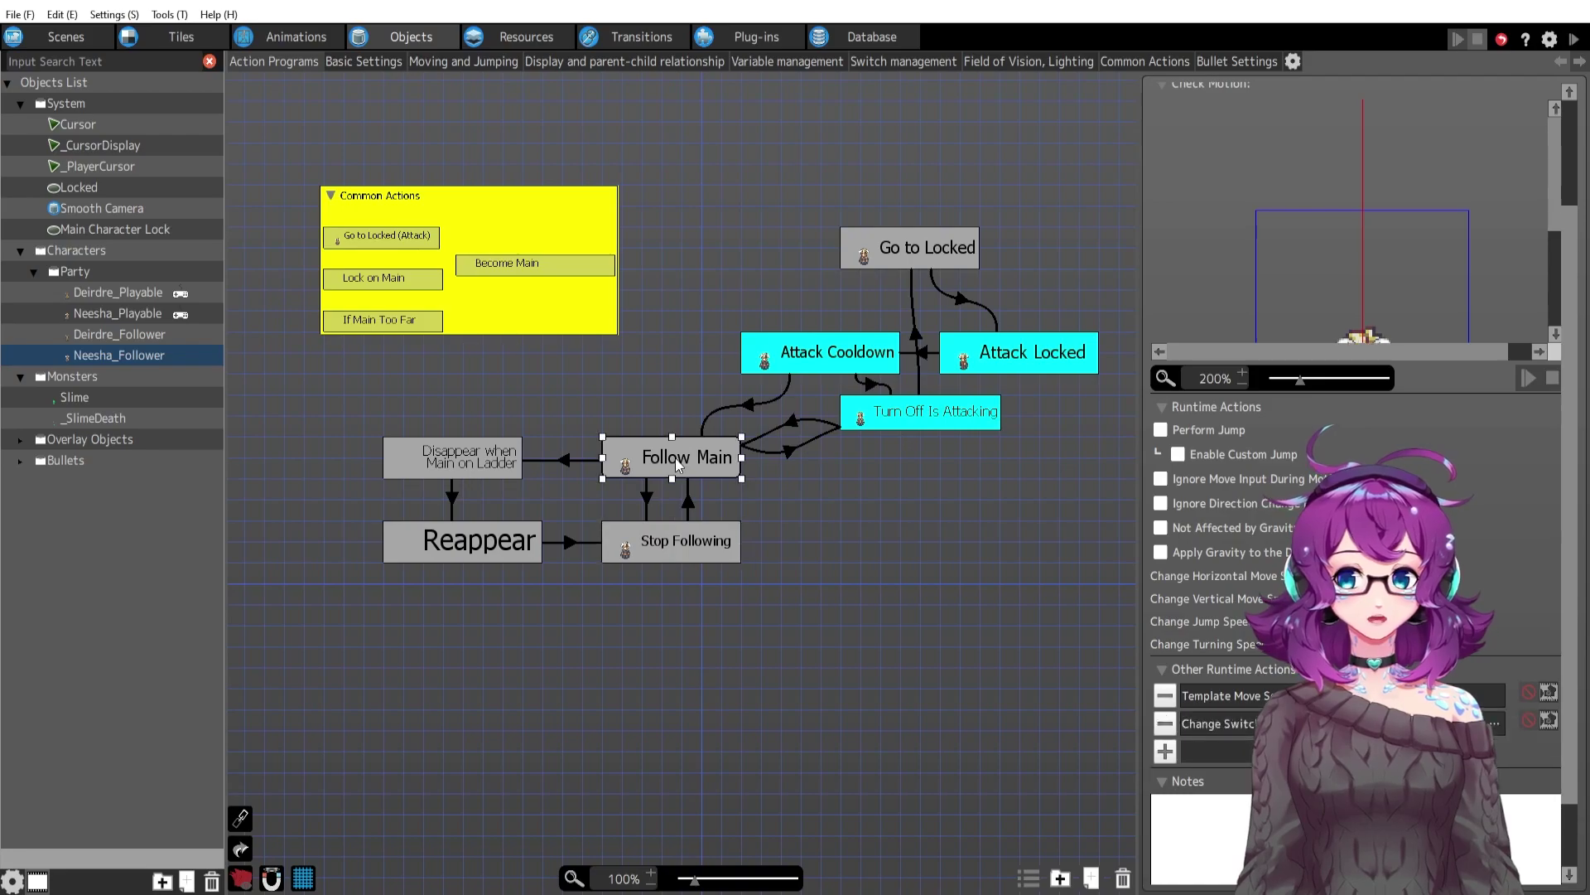
double_click(1213, 725)
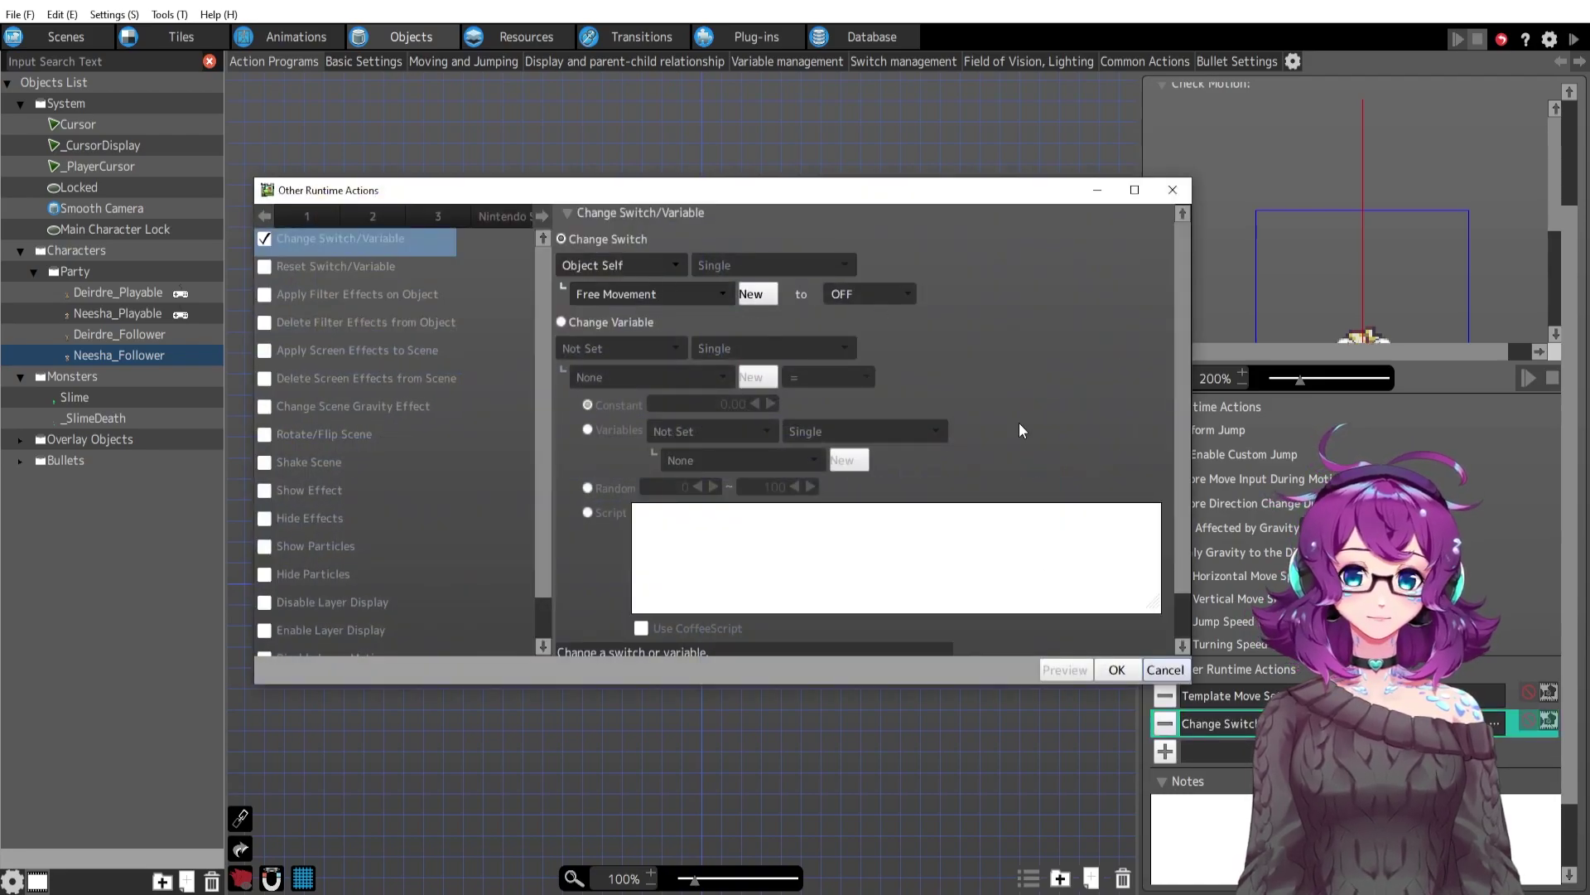
click(1165, 670)
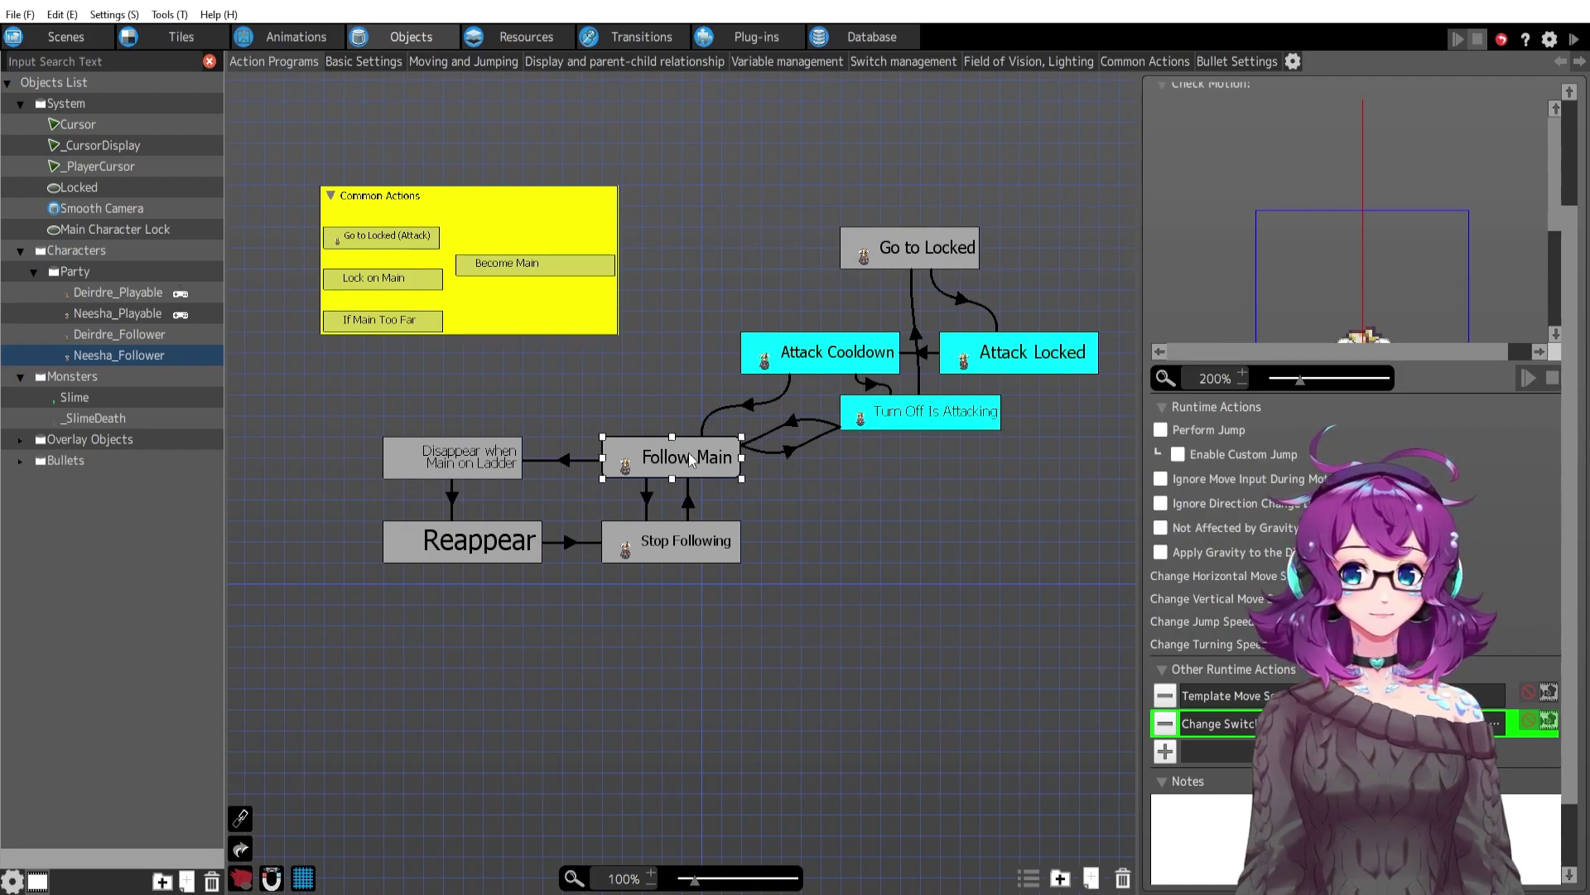
click(697, 561)
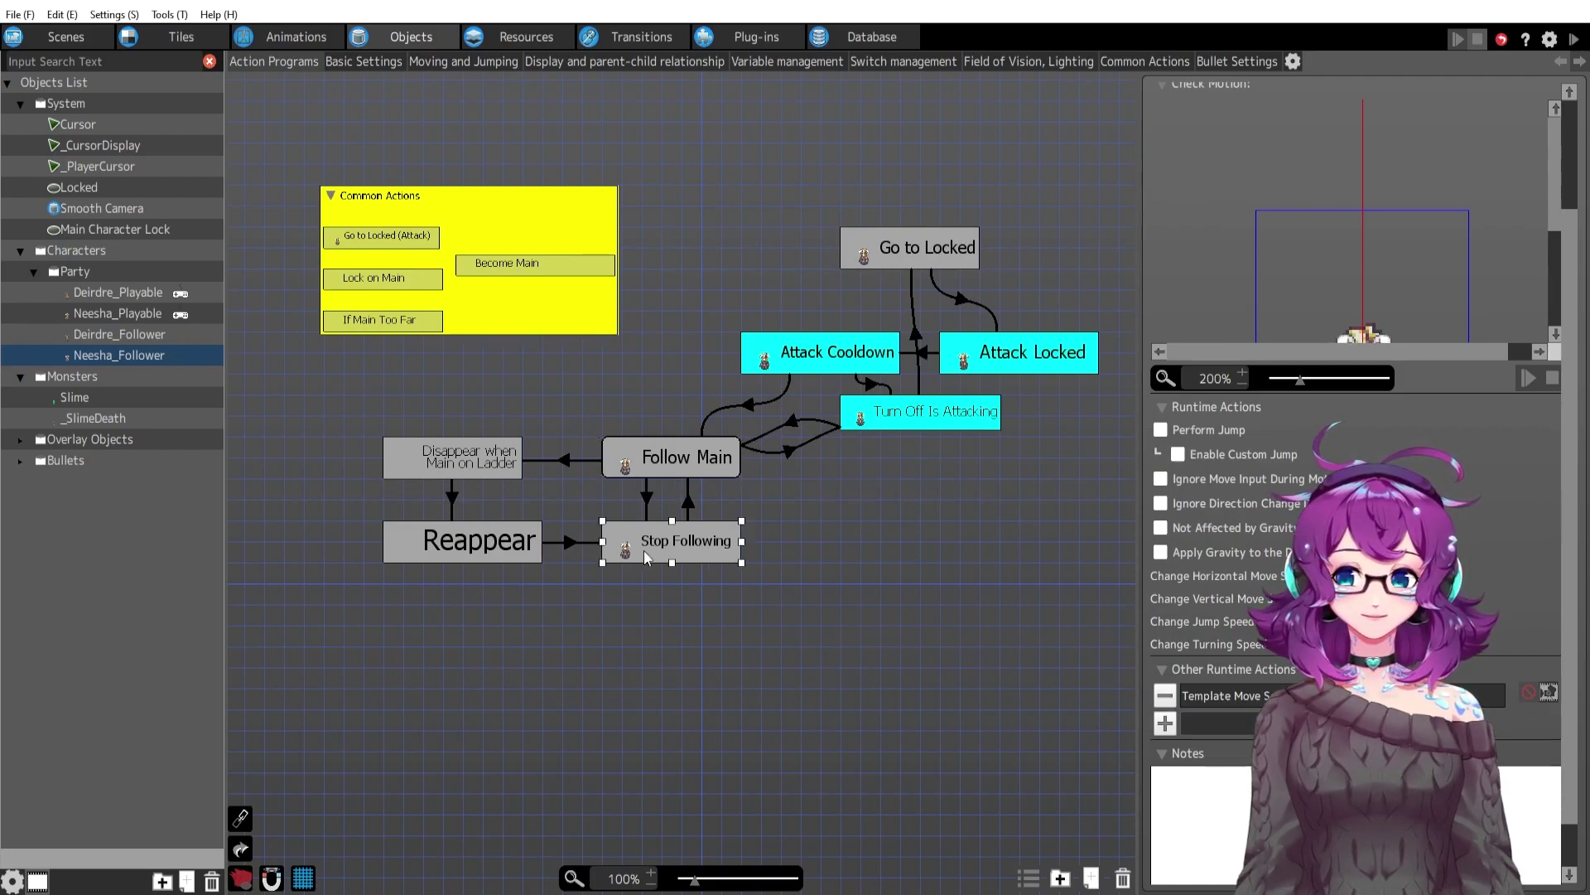
click(440, 548)
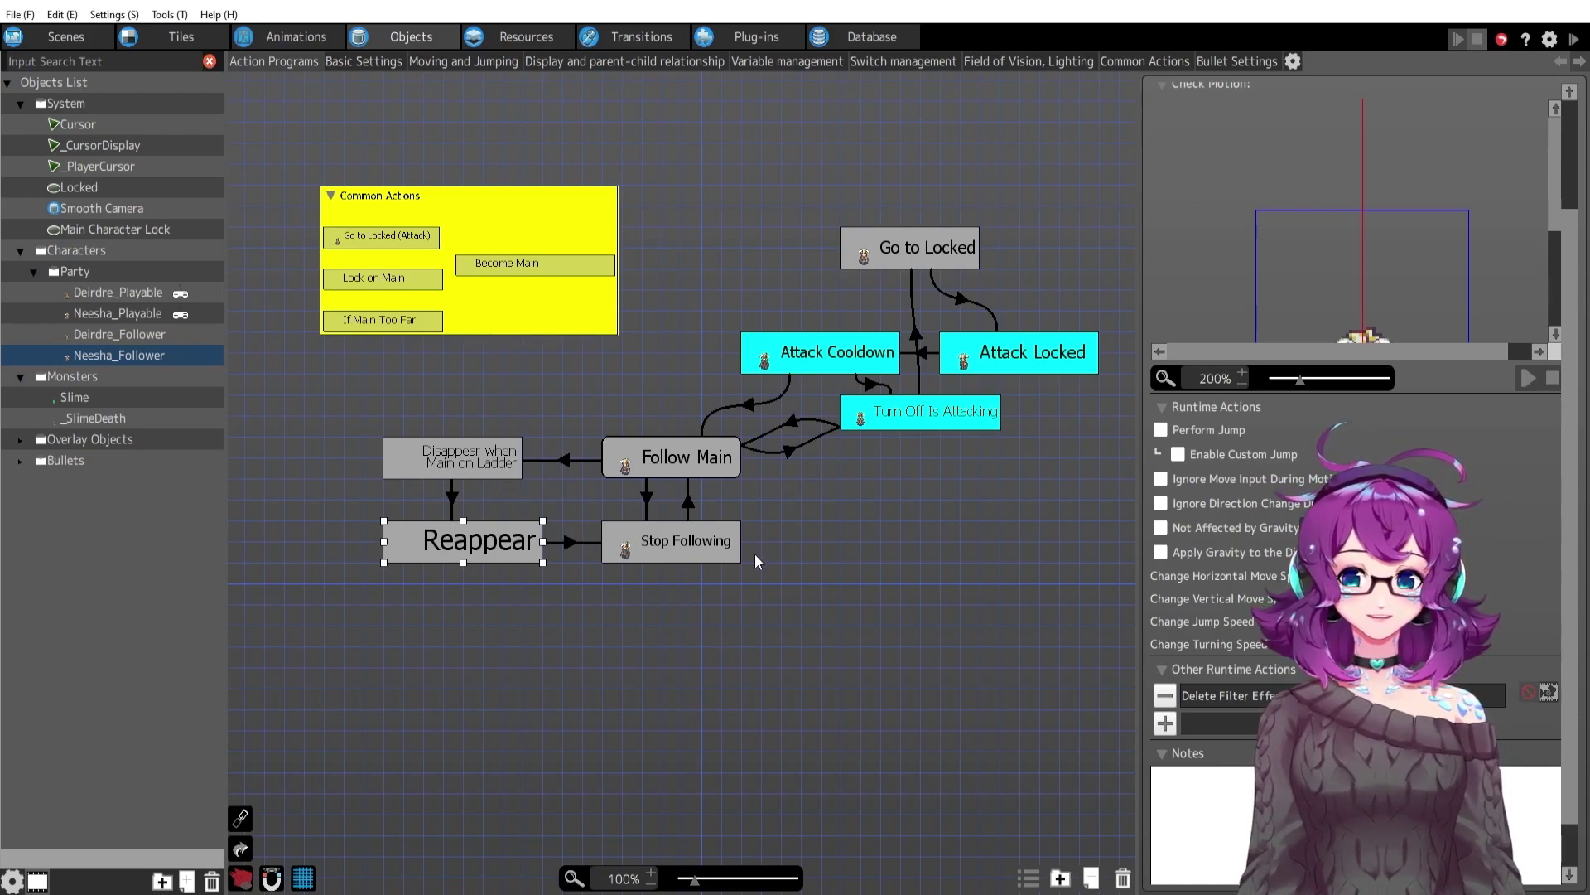
click(698, 545)
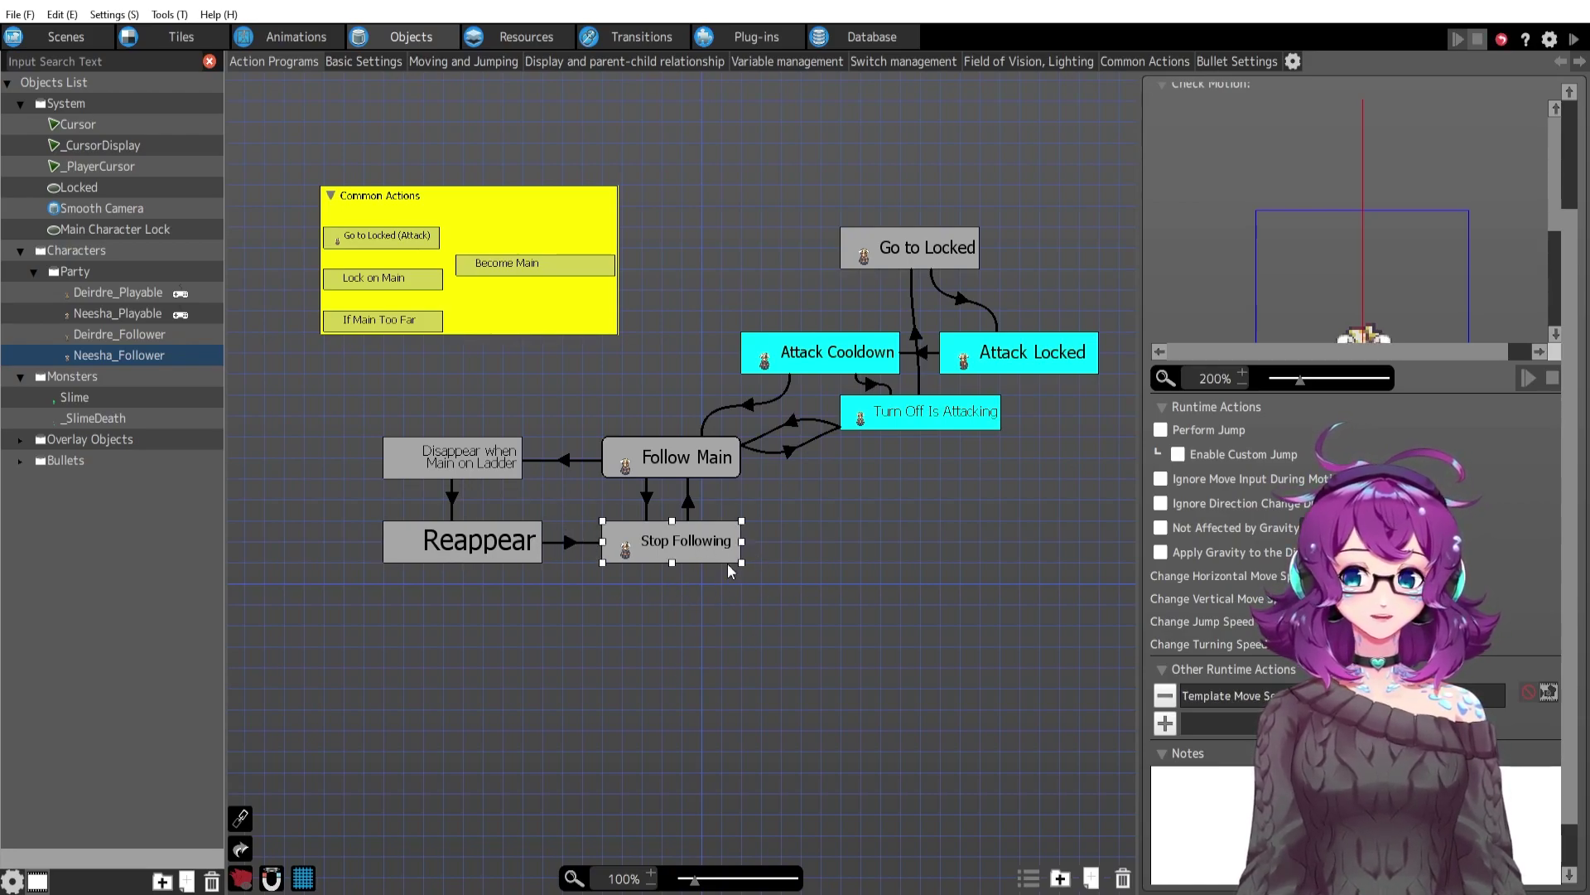
click(500, 468)
double_click(1209, 723)
click(1180, 671)
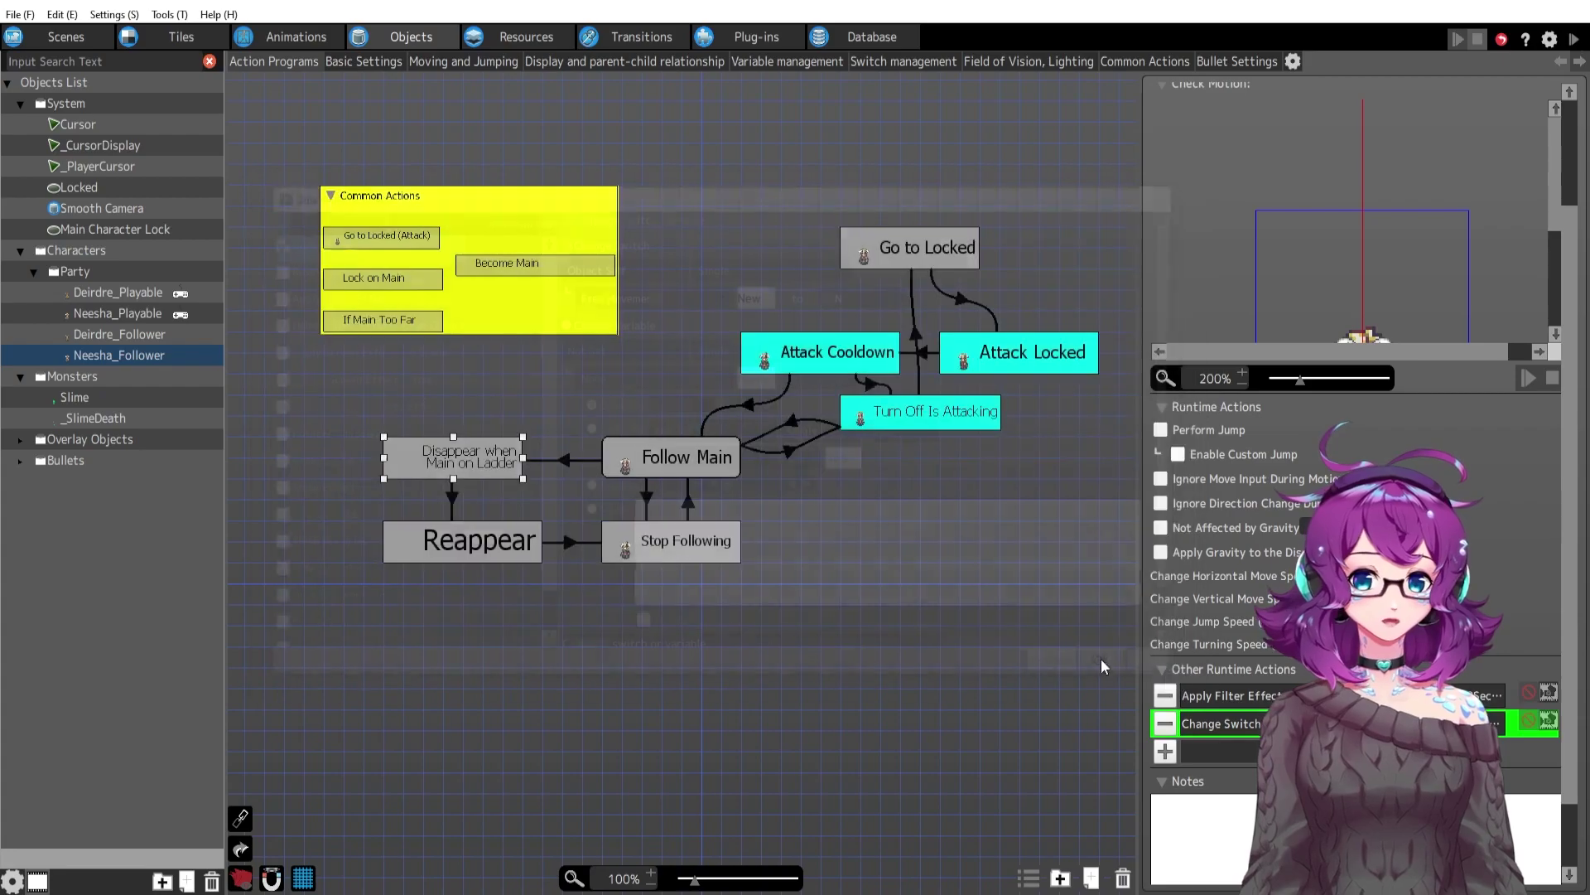
click(698, 551)
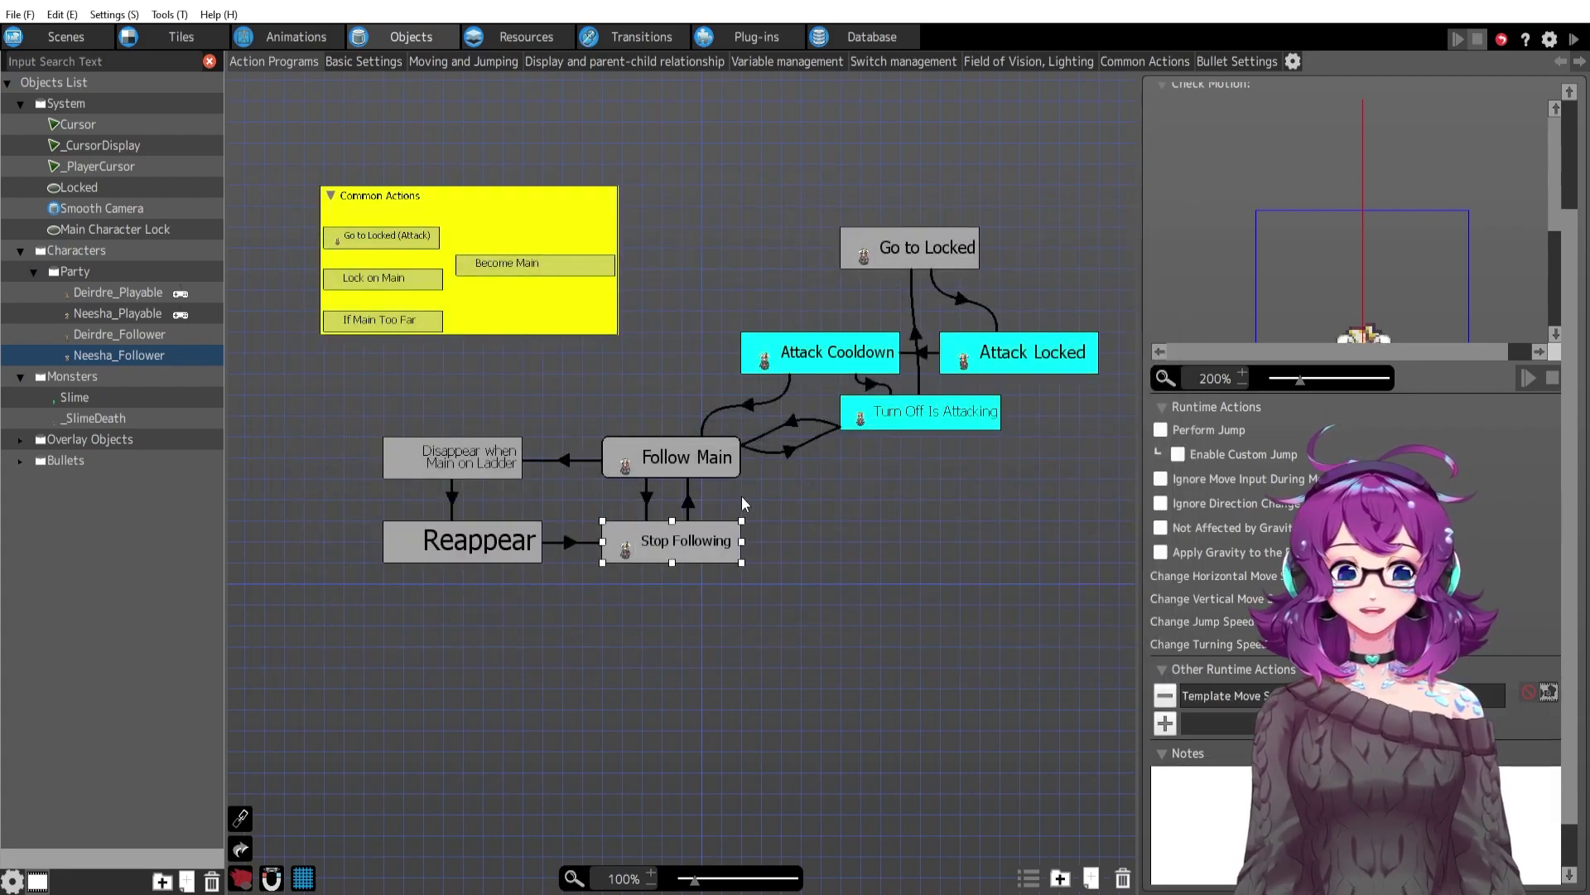
click(678, 469)
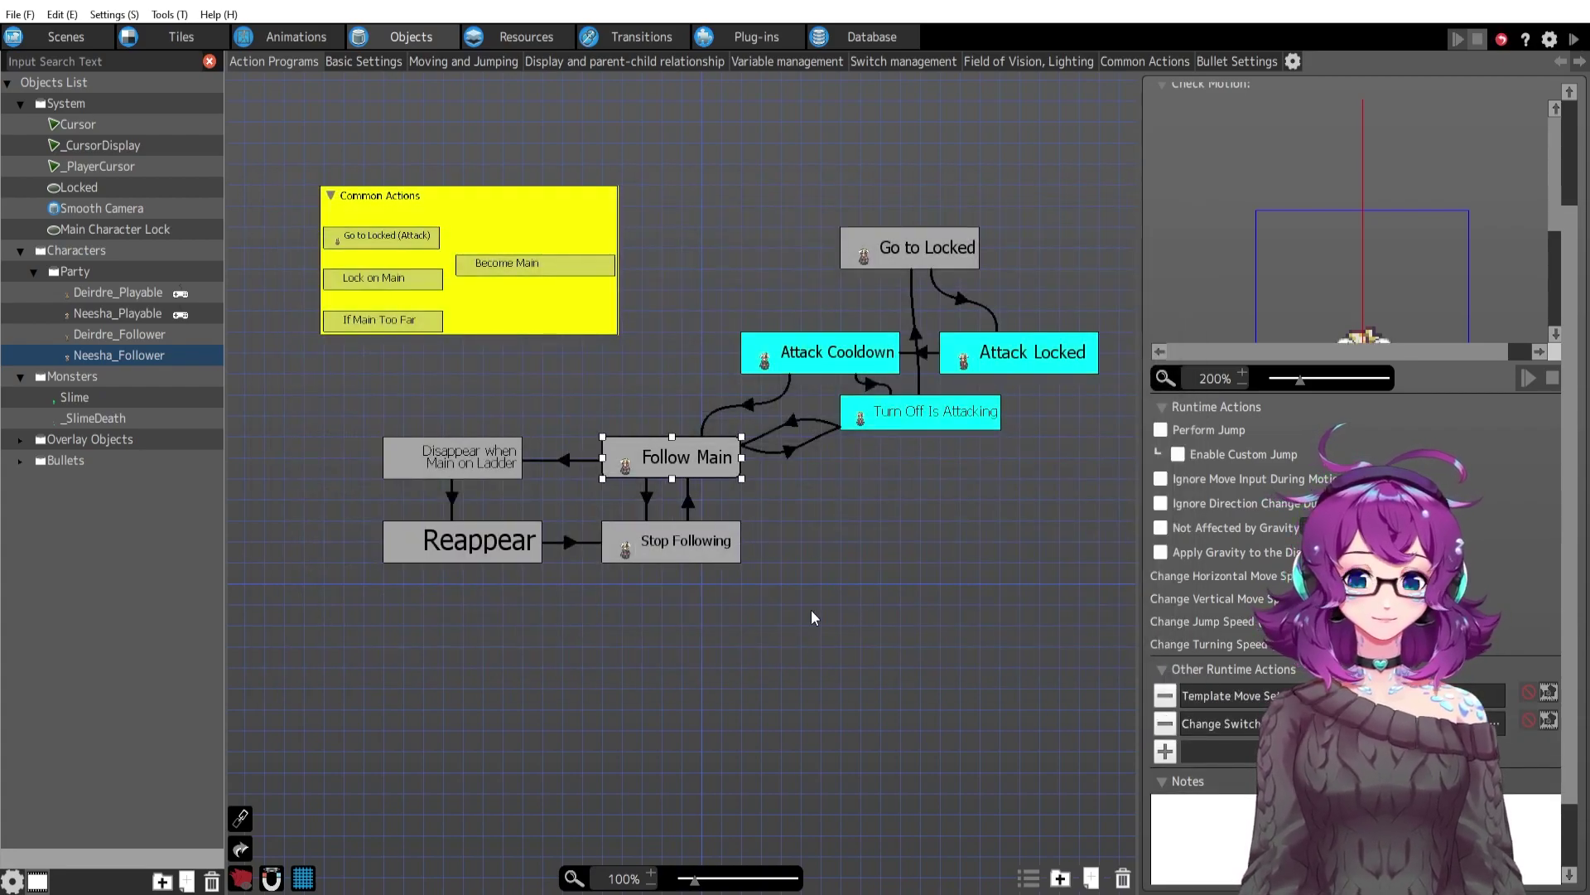
click(856, 648)
middle_drag(853, 635, 931, 658)
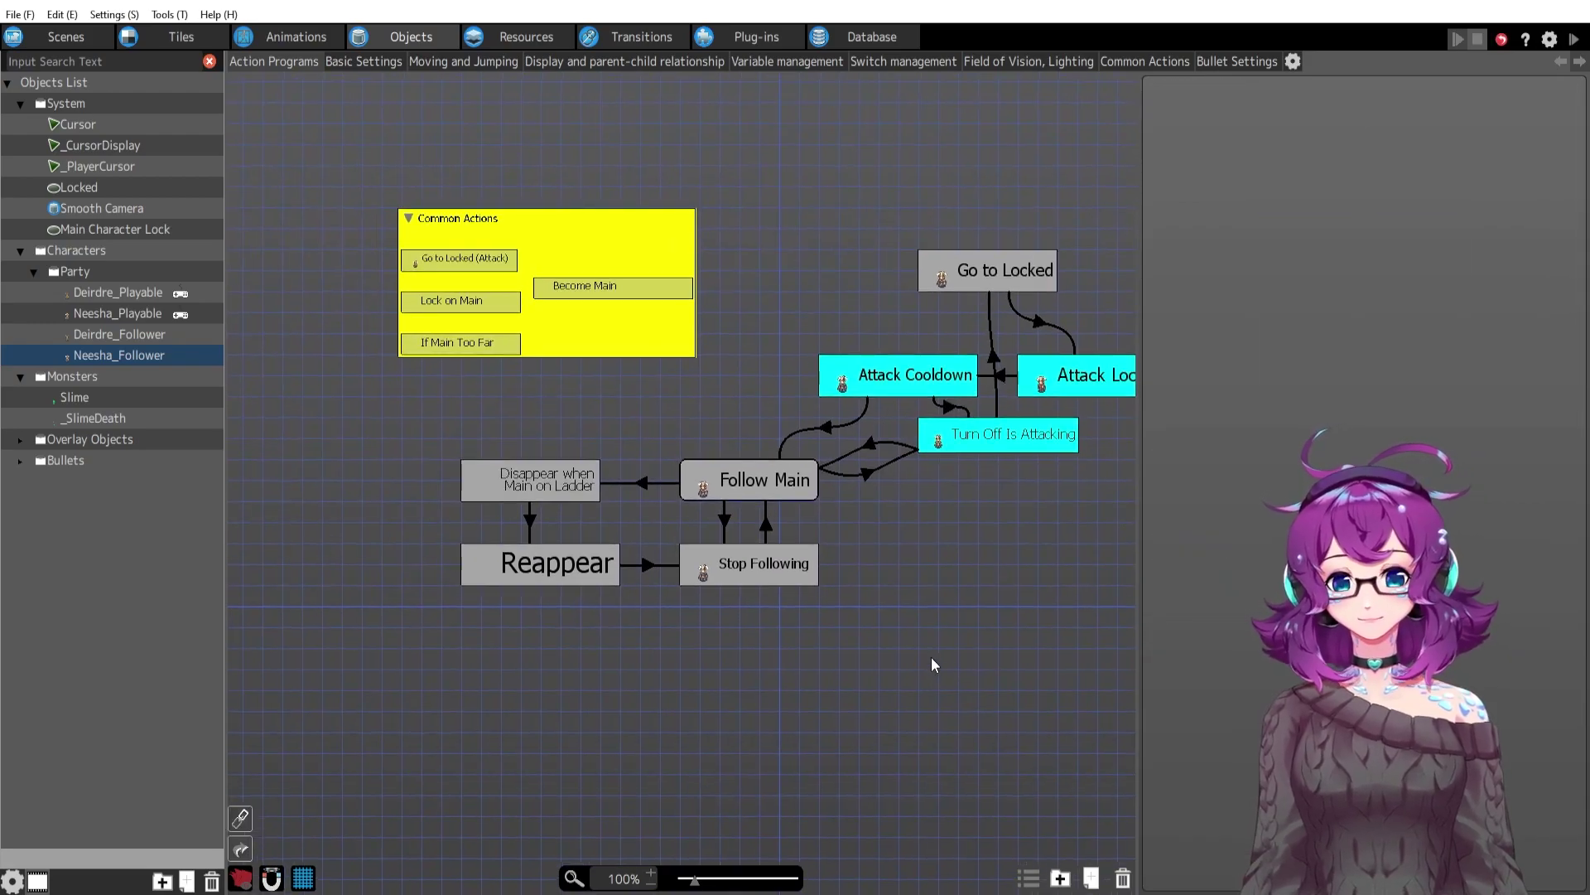
middle_drag(933, 662, 868, 601)
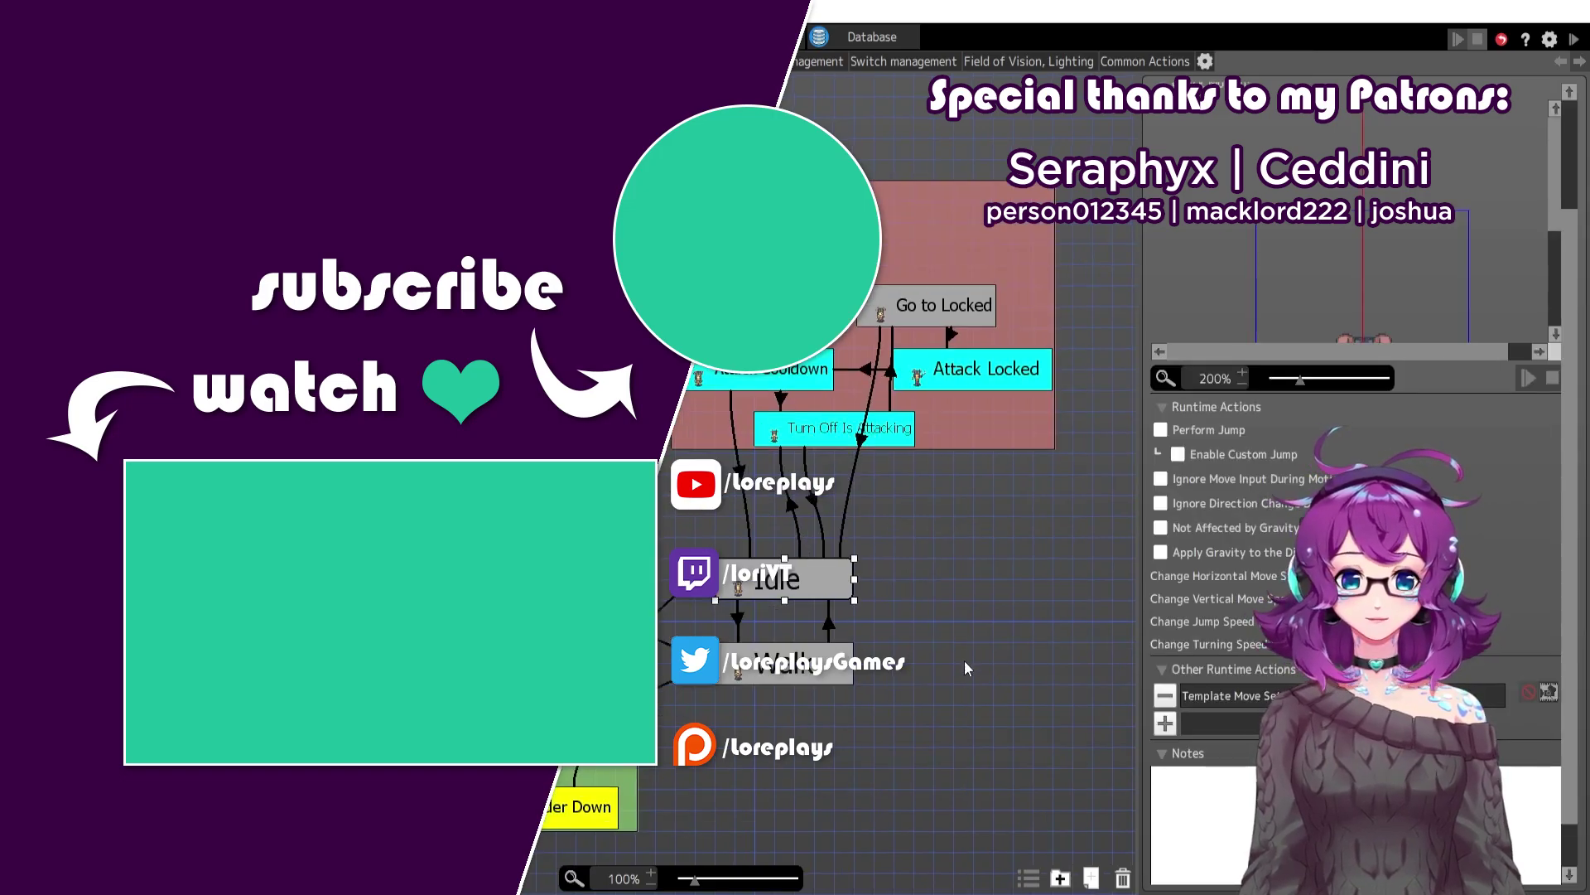
click(968, 681)
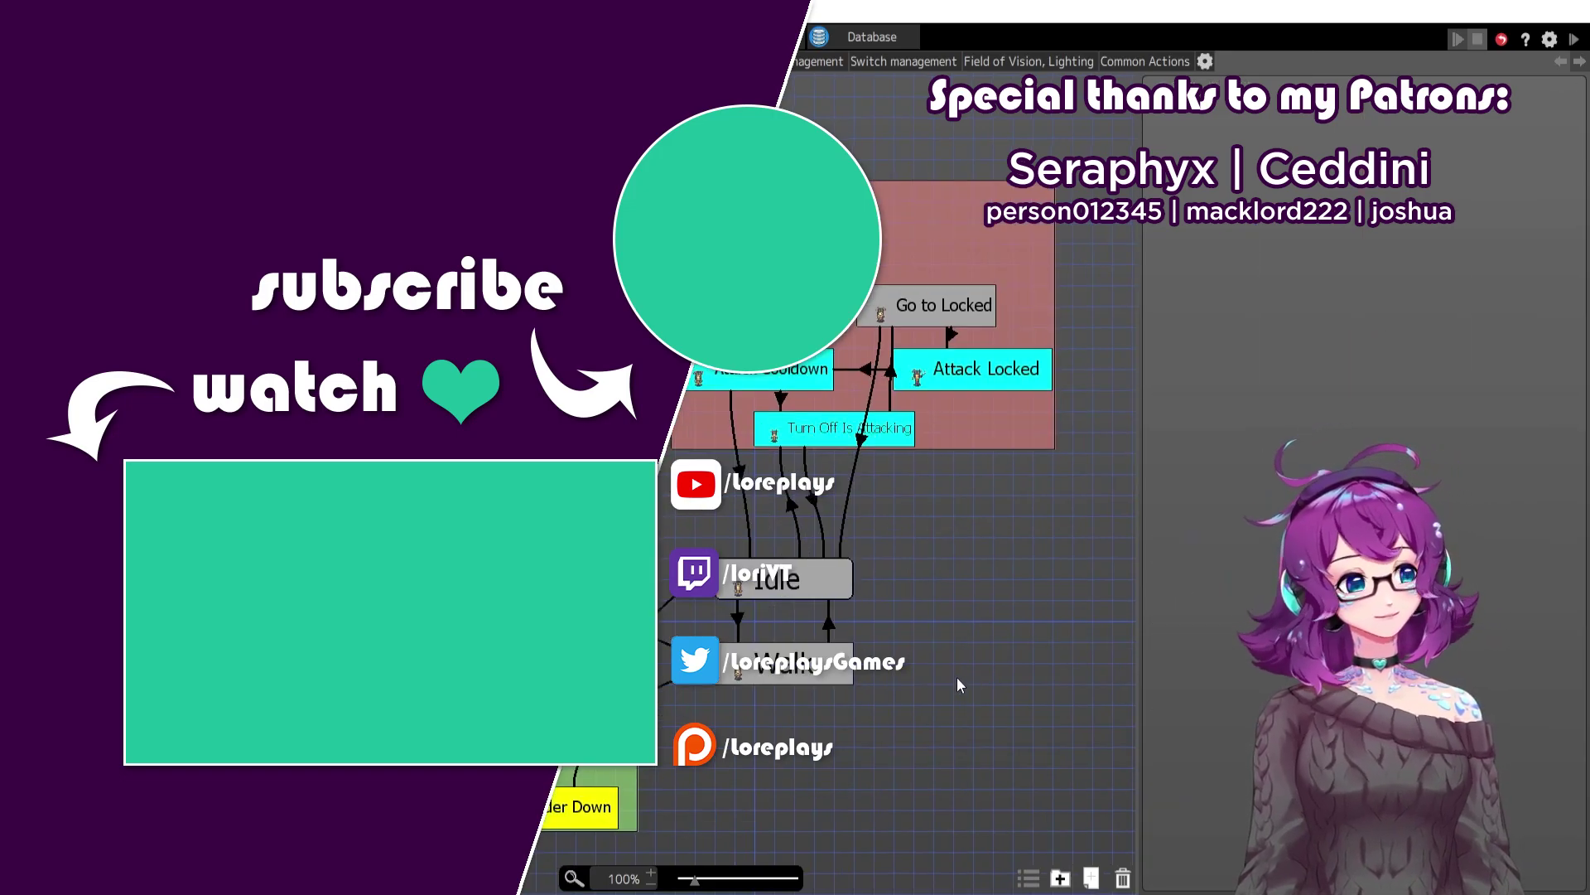